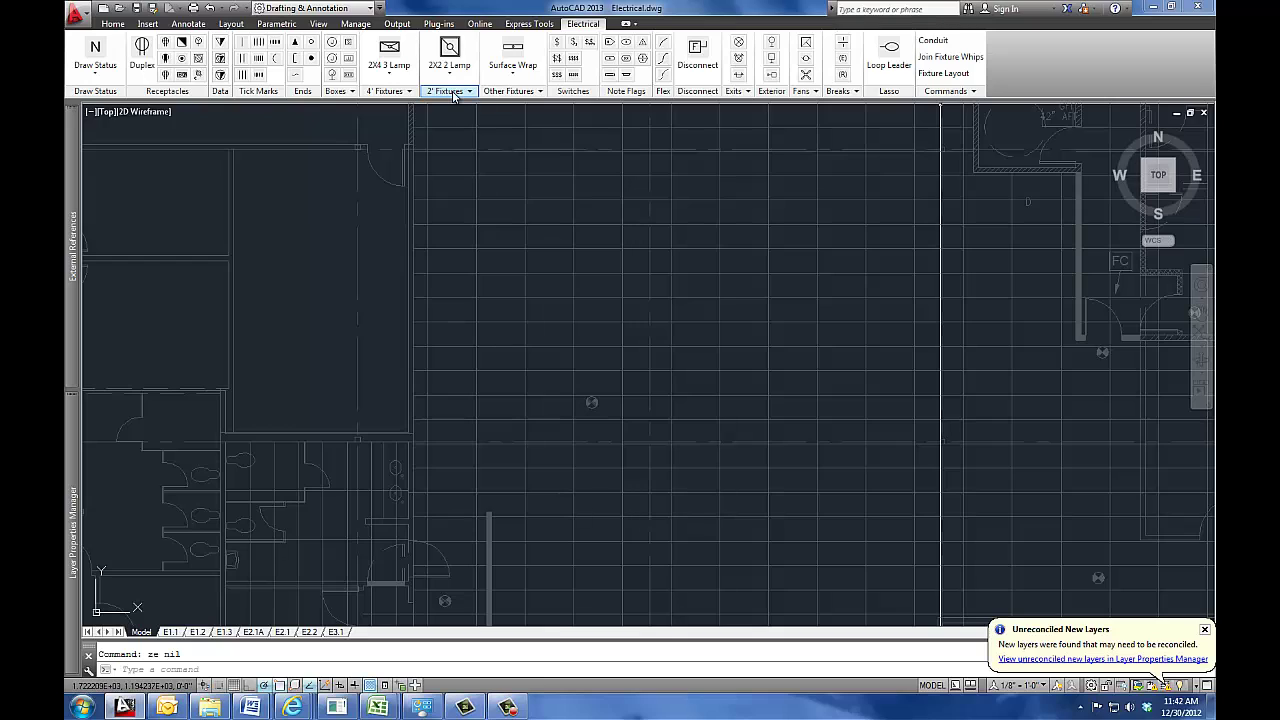
# Place a 2X4 3 Lamp fixture horizontally at a ceiling grid intersection near the open area's left wall.
pyautogui.click(397, 77)
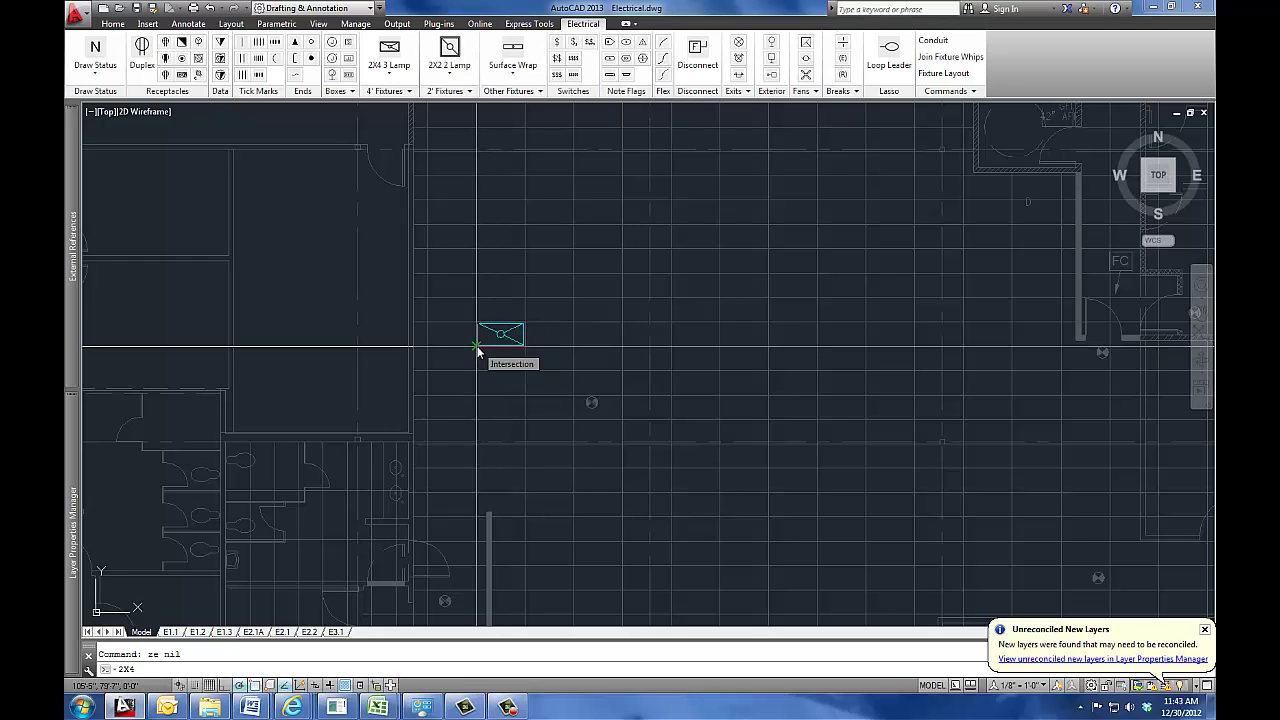
pyautogui.click(477, 346)
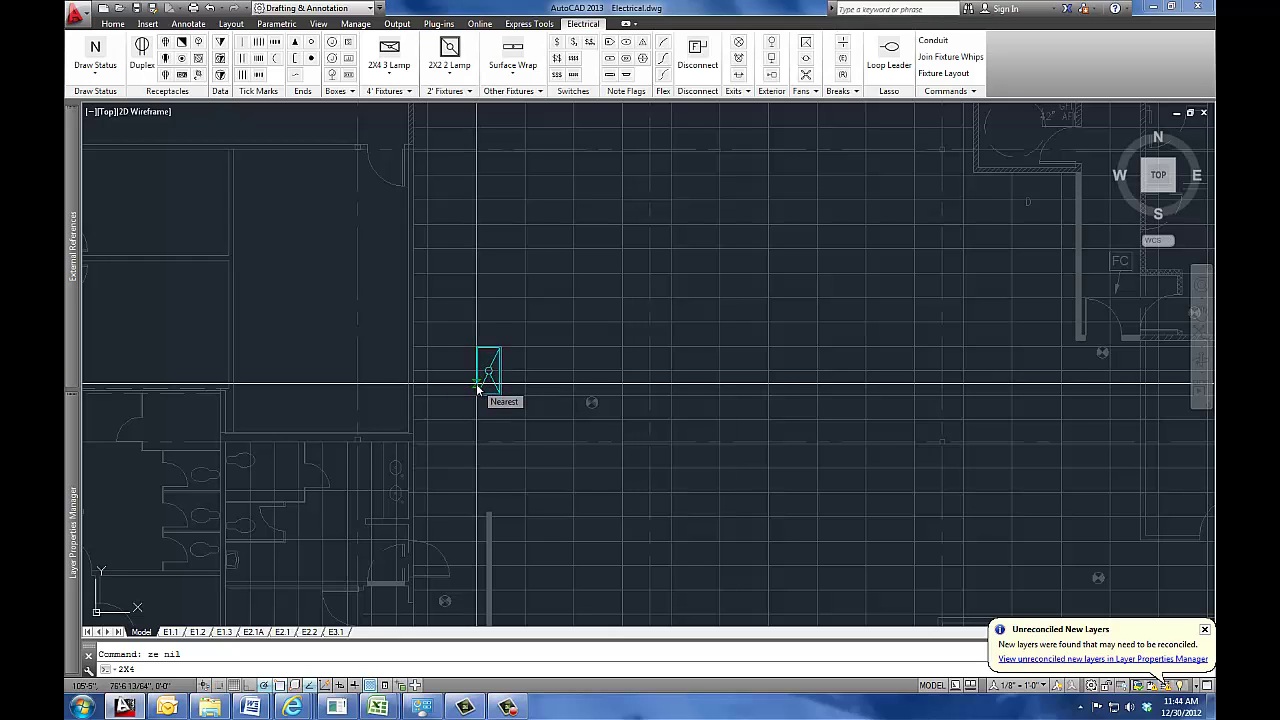
pyautogui.click(554, 346)
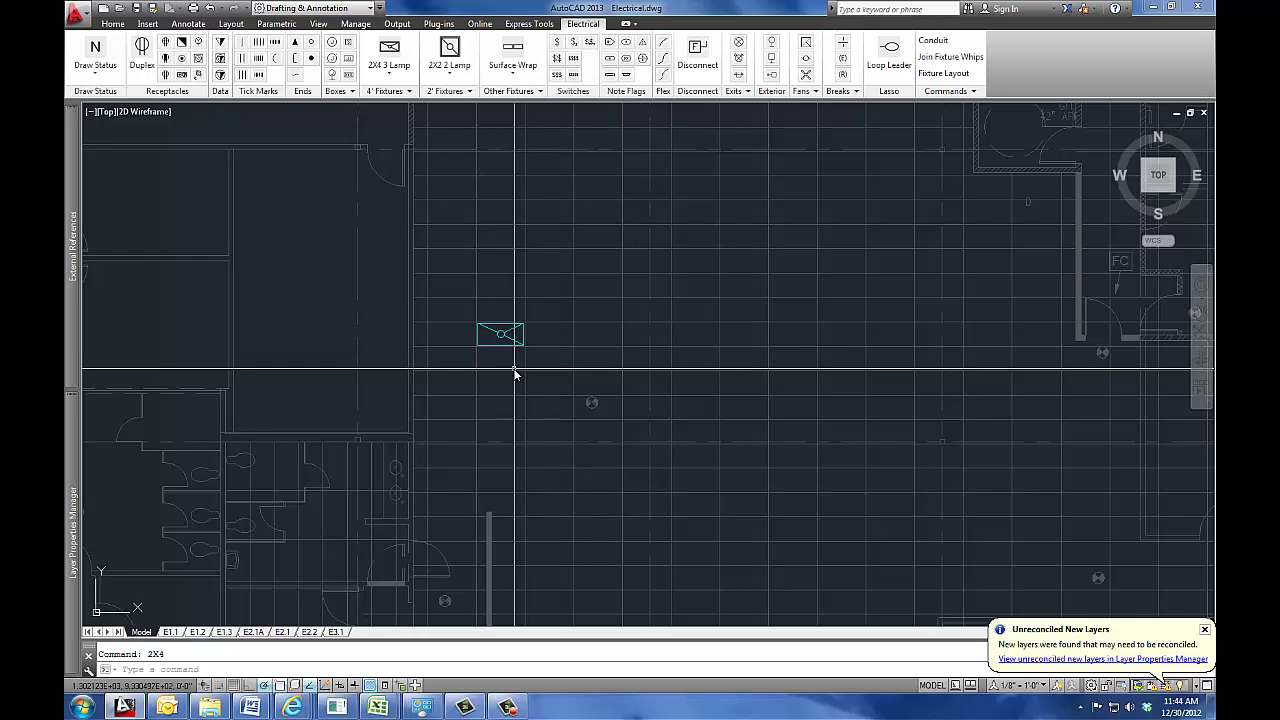
pyautogui.press('Return')
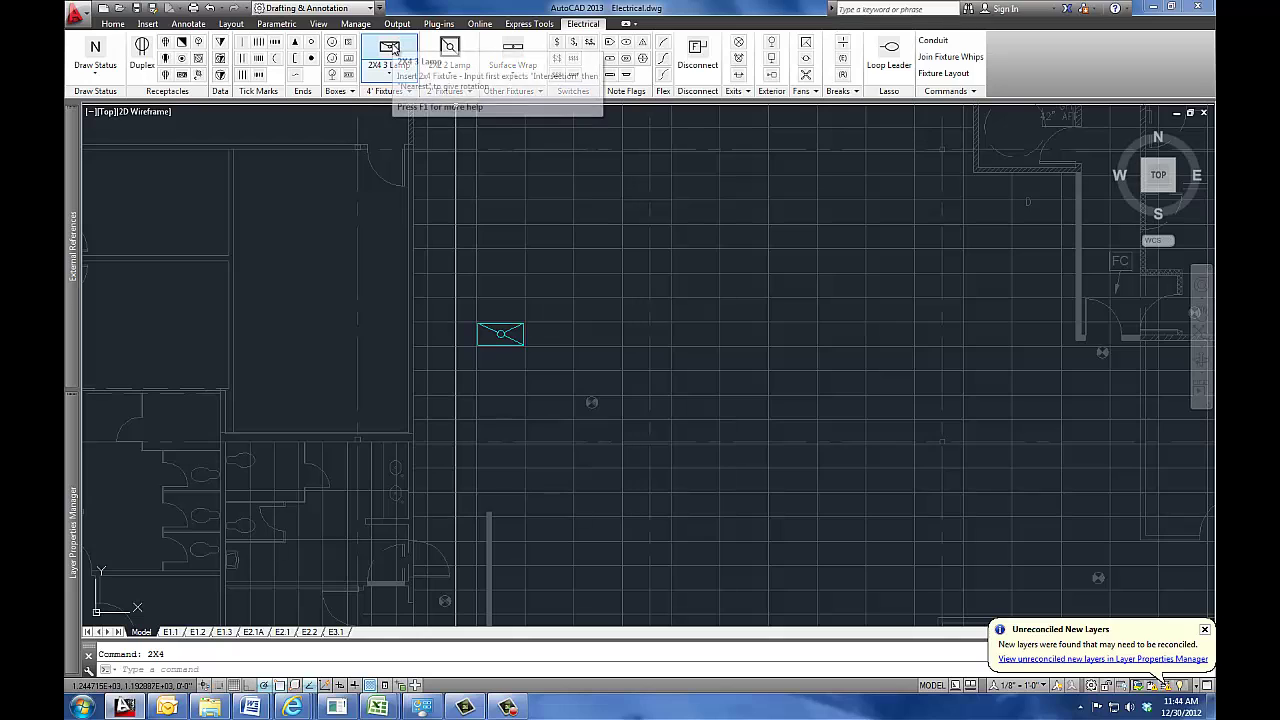
# Place a 2X4 3 Lamp fixture in the ungridded room to the left and rotate it vertically.
pyautogui.click(390, 47)
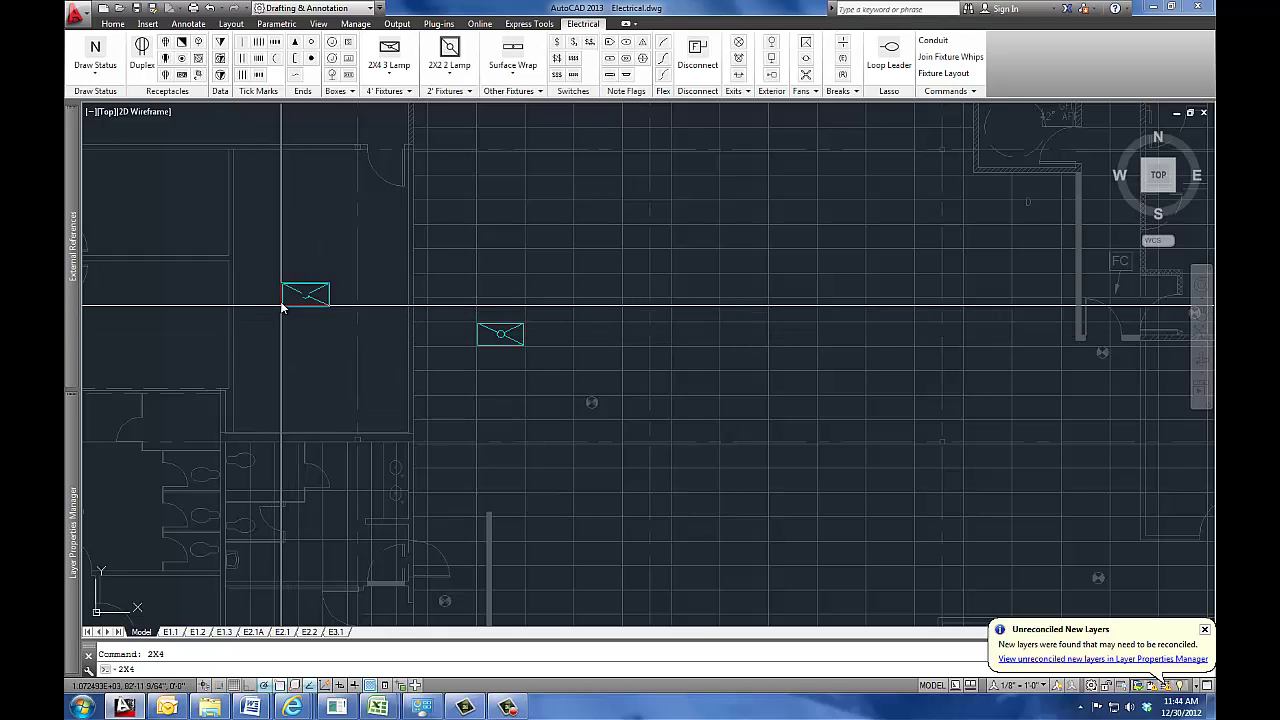
pyautogui.press('Return')
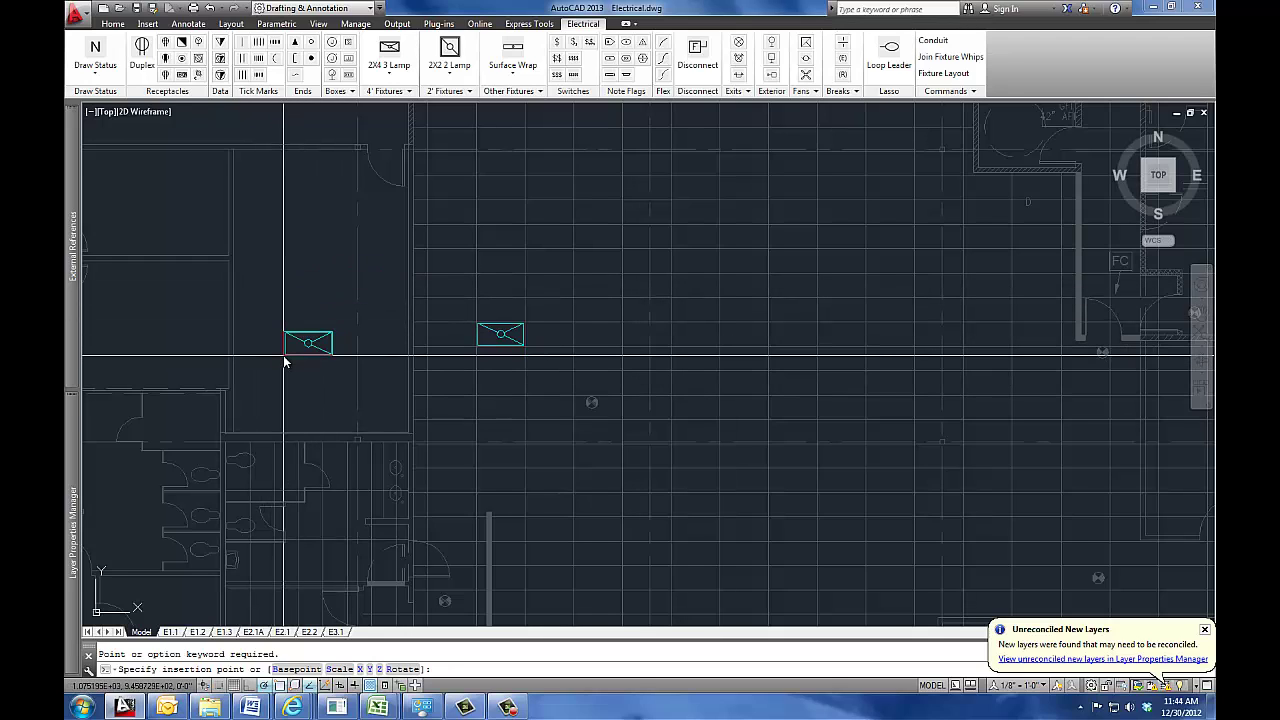
pyautogui.click(311, 286)
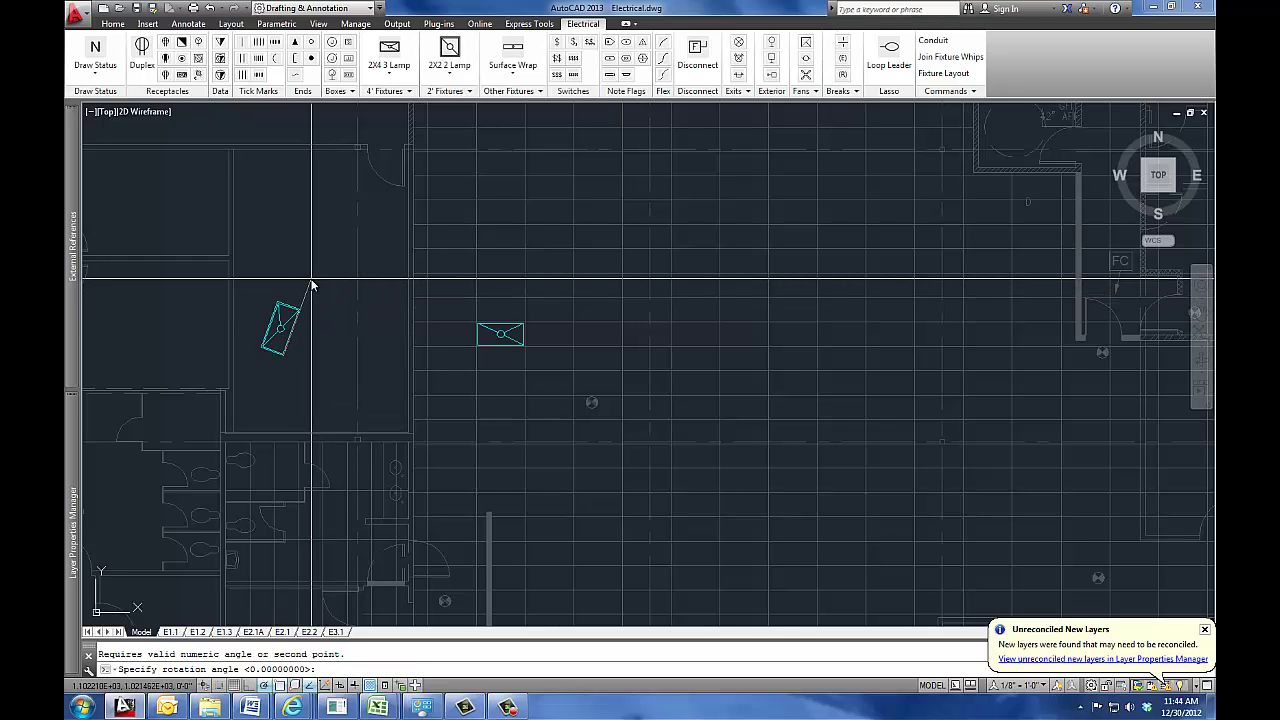
pyautogui.click(278, 394)
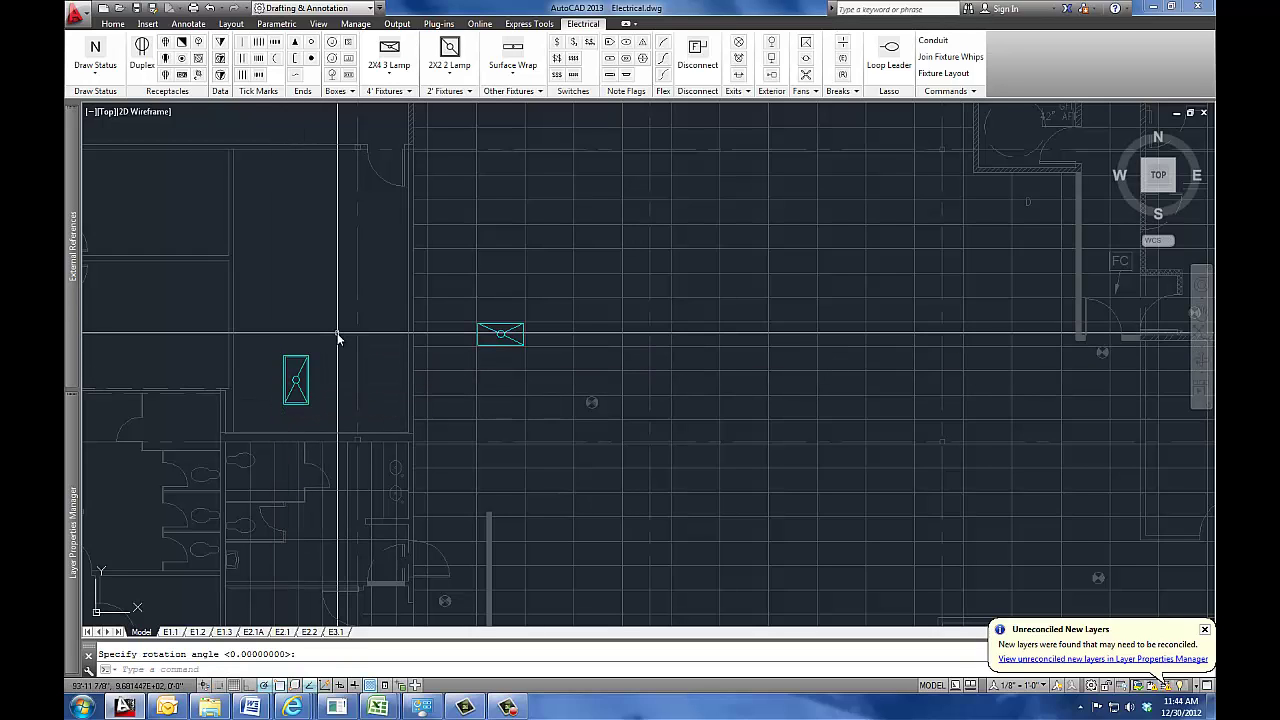
# Erase the vertical 2X4 3 Lamp fixture from the ungridded room.
pyautogui.write('e')
pyautogui.press('Return')
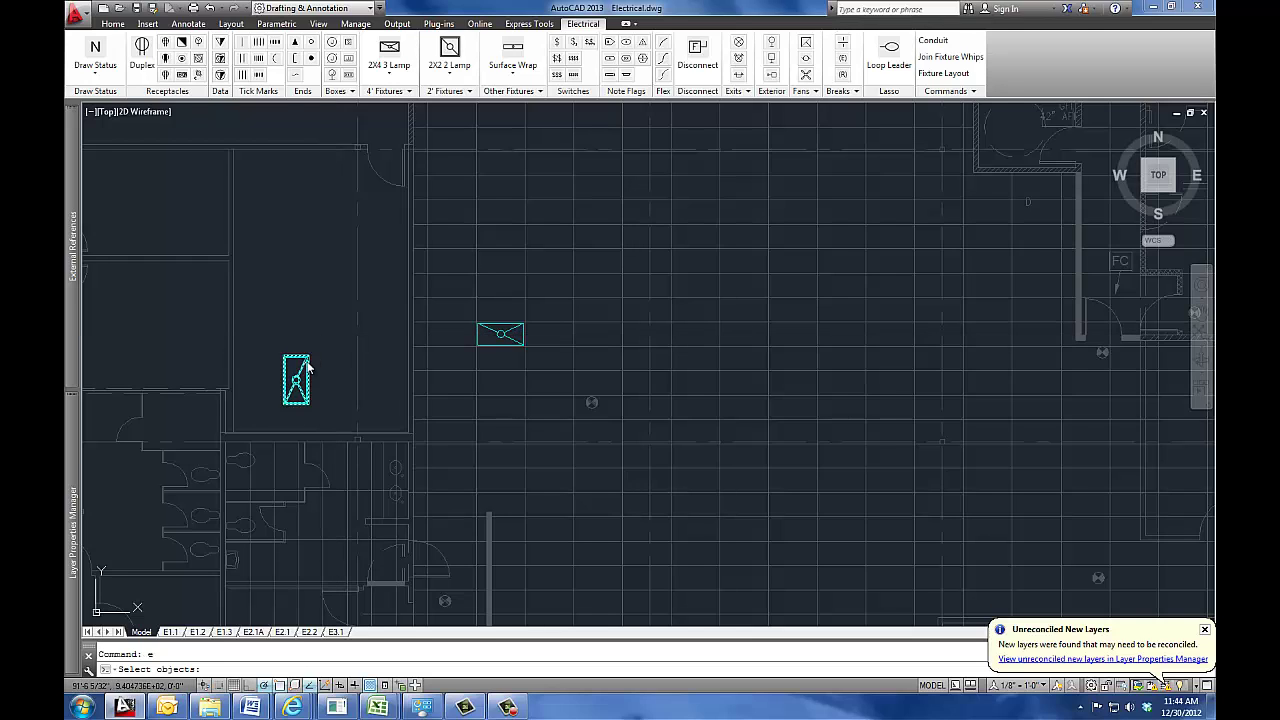
pyautogui.click(307, 368)
pyautogui.press('Return')
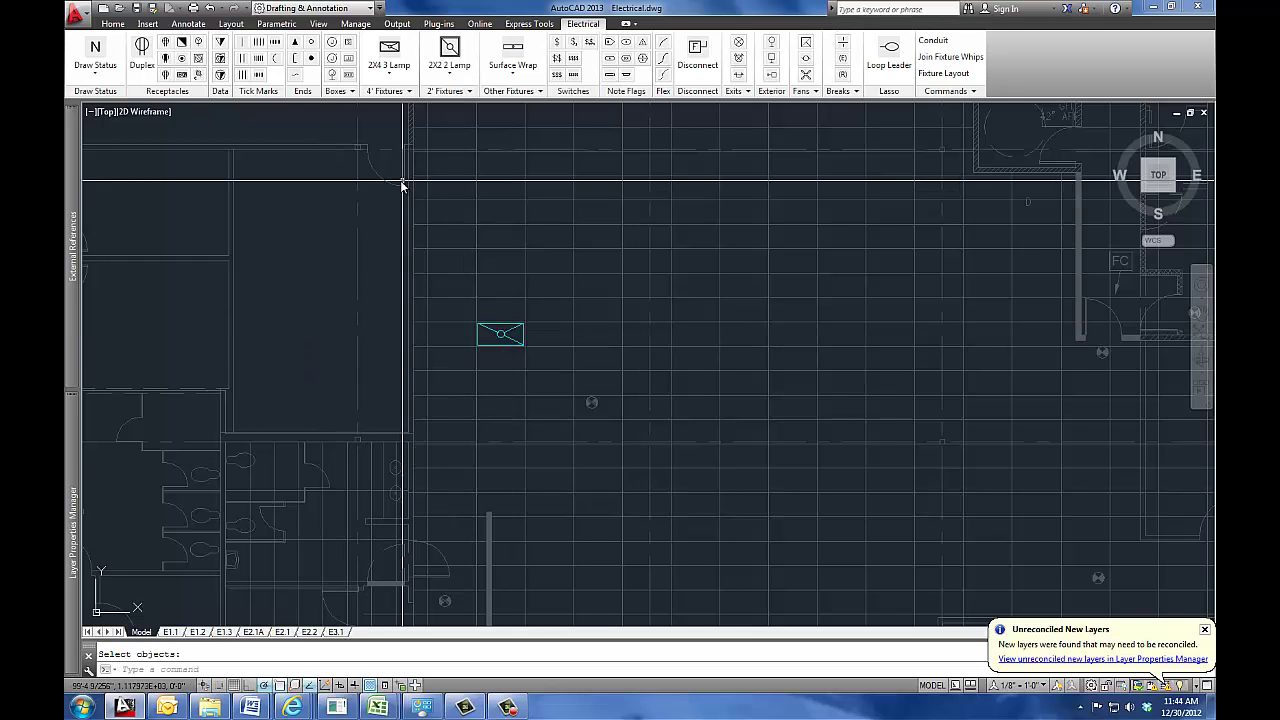
# Place a horizontal 2X4 2 Lamp fixture two grid rows below the 3-lamp fixture and another to its right in the same row.
pyautogui.click(389, 72)
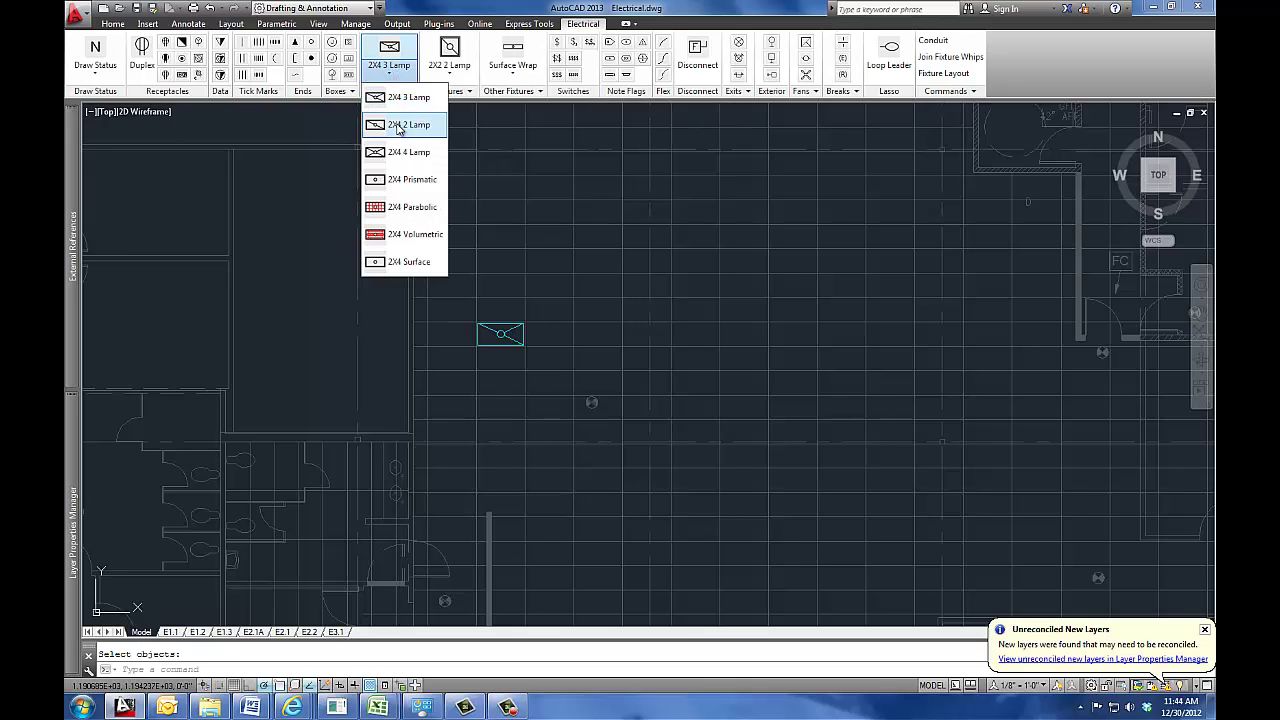
pyautogui.click(398, 125)
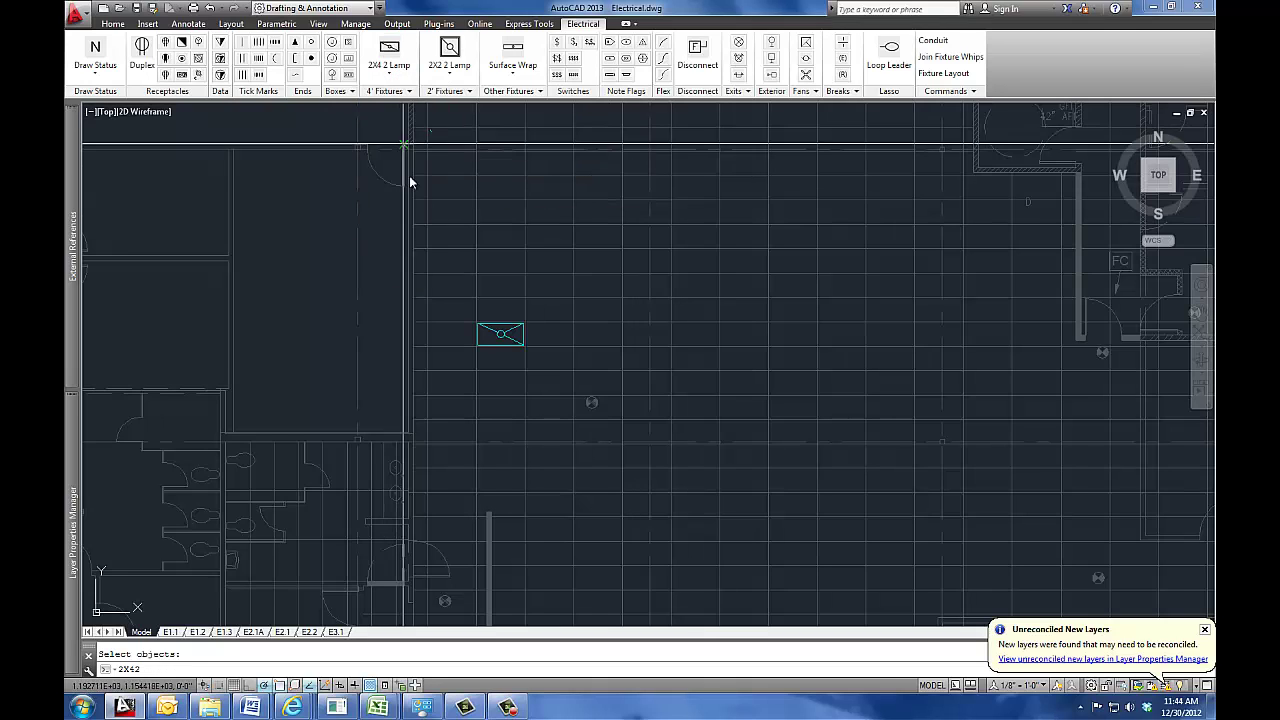
pyautogui.click(500, 397)
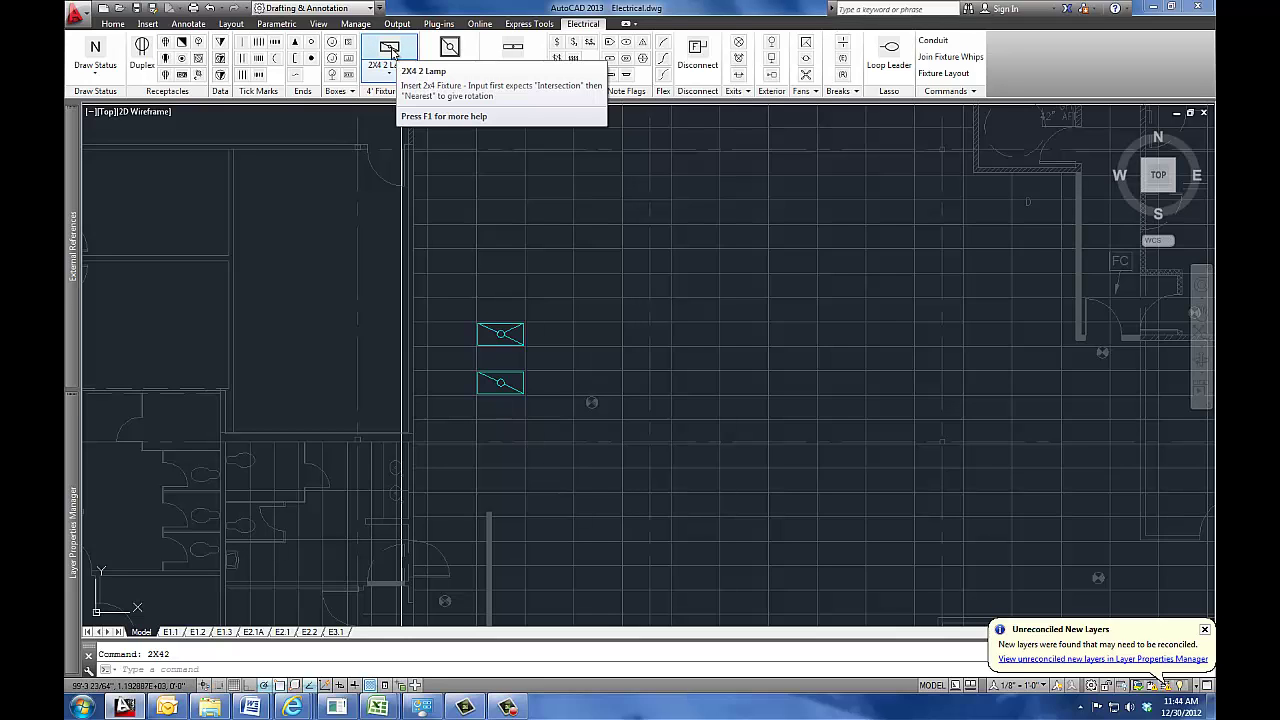
pyautogui.click(391, 50)
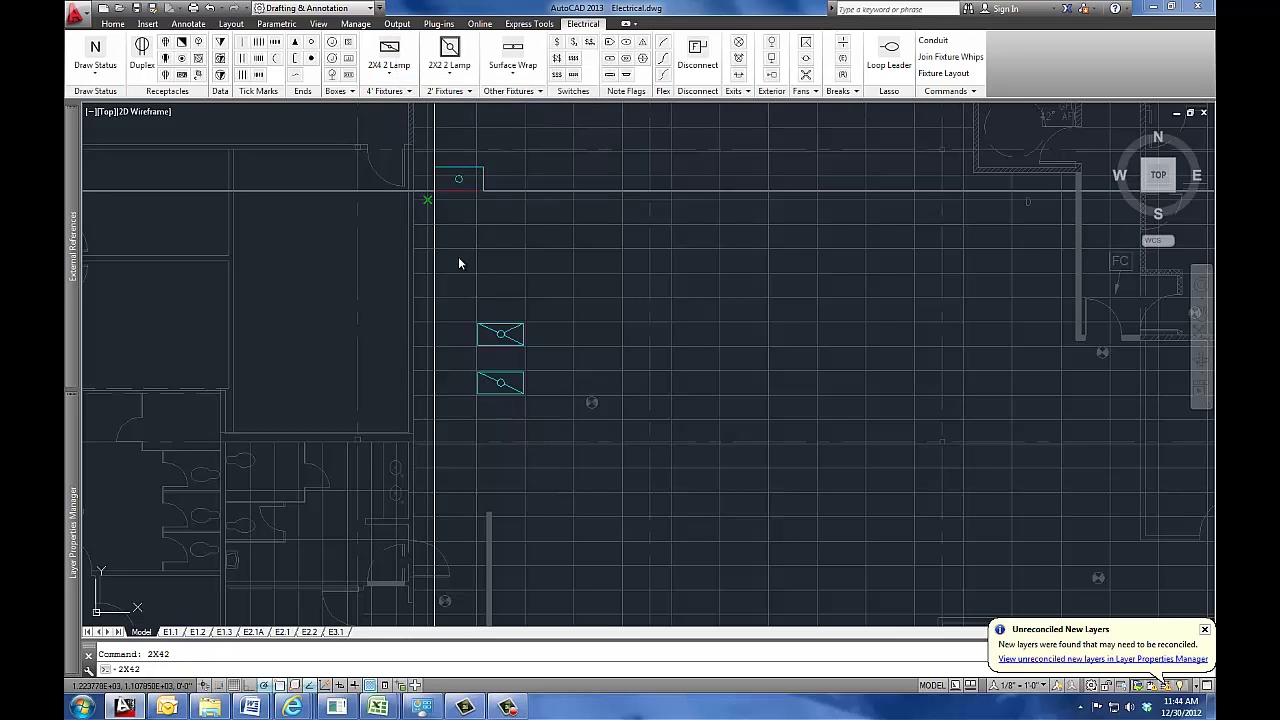
pyautogui.click(611, 400)
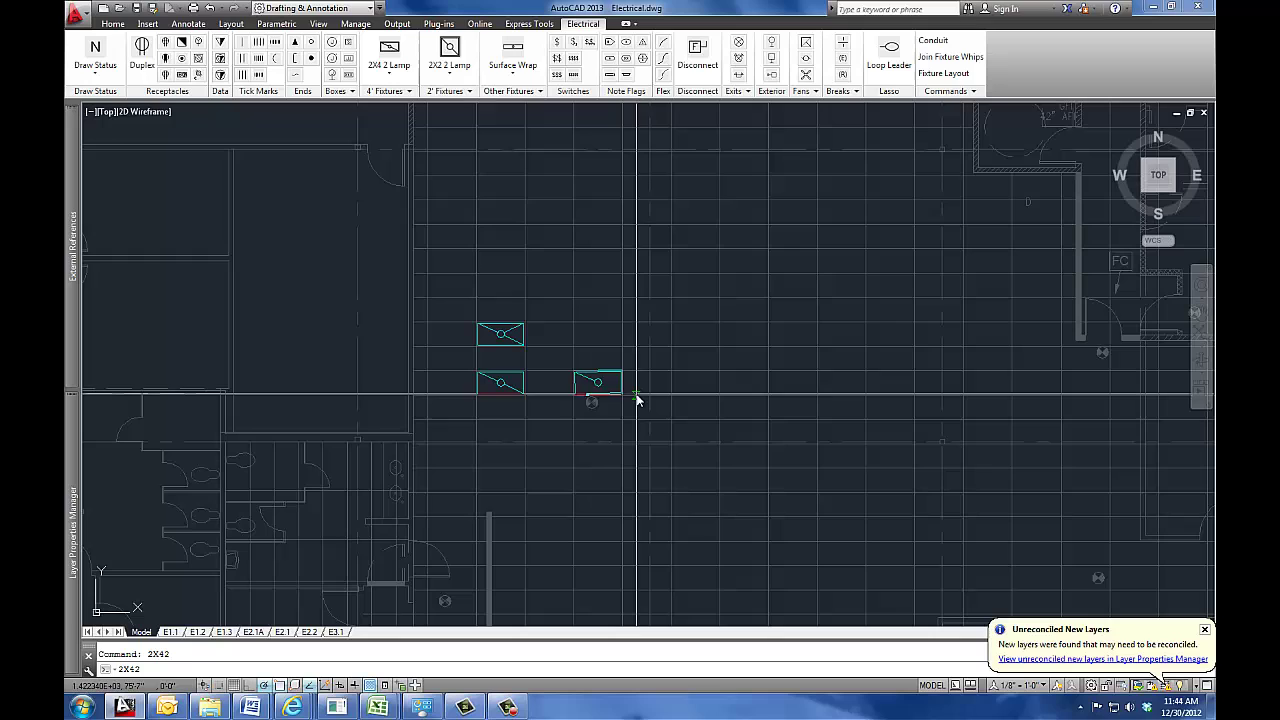
# Place a horizontal 2X4 4 Lamp fixture below the left 2-lamp fixture and a 2X4 Prismatic fixture below that one.
pyautogui.click(393, 82)
pyautogui.click(395, 152)
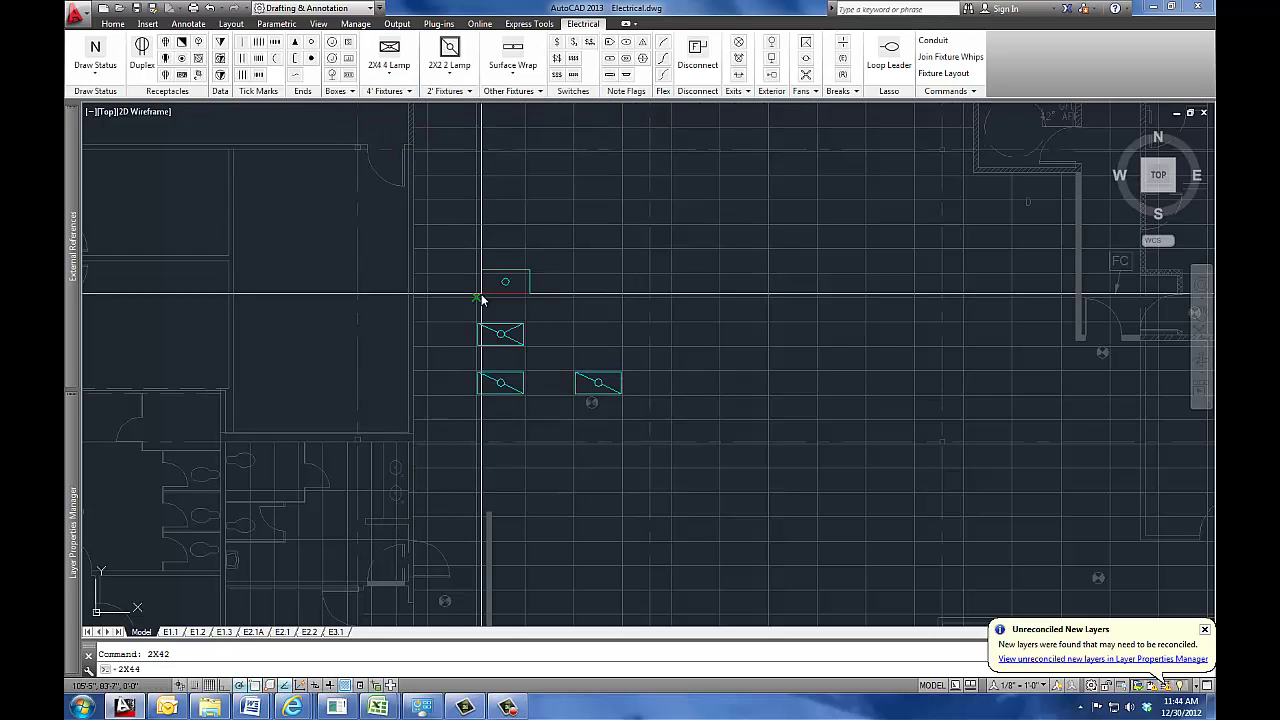
pyautogui.click(477, 446)
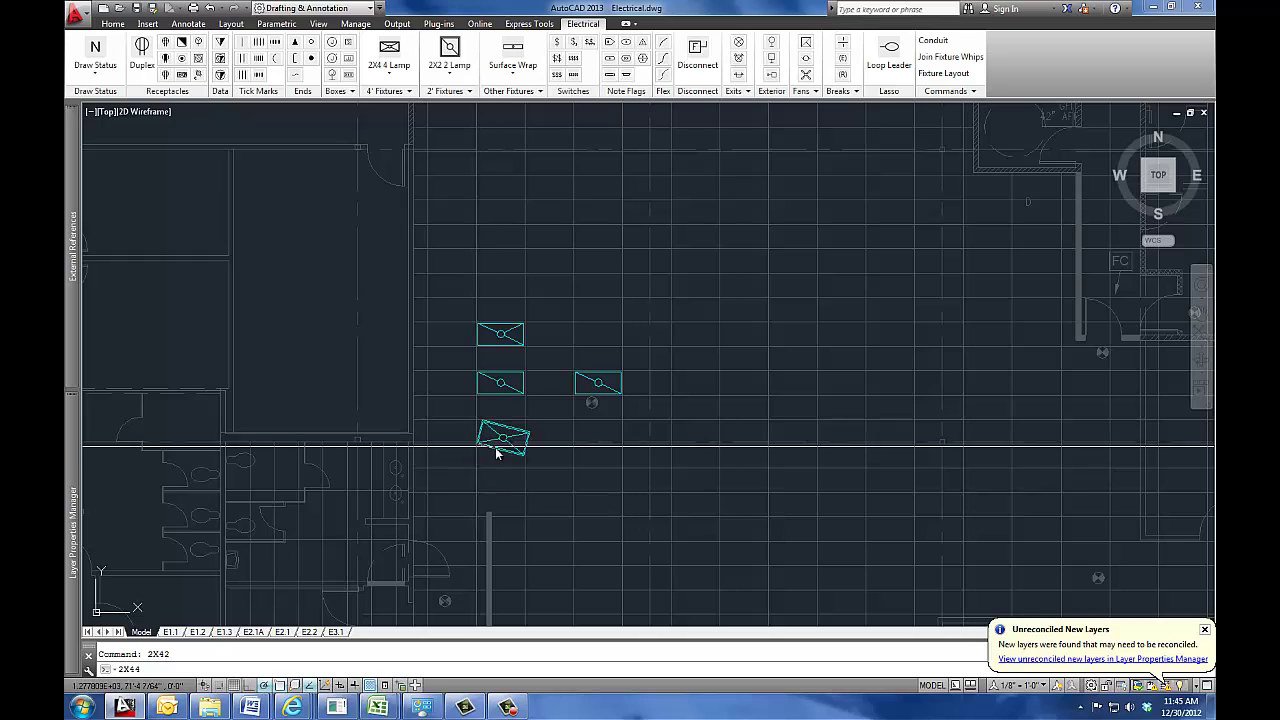
pyautogui.click(540, 447)
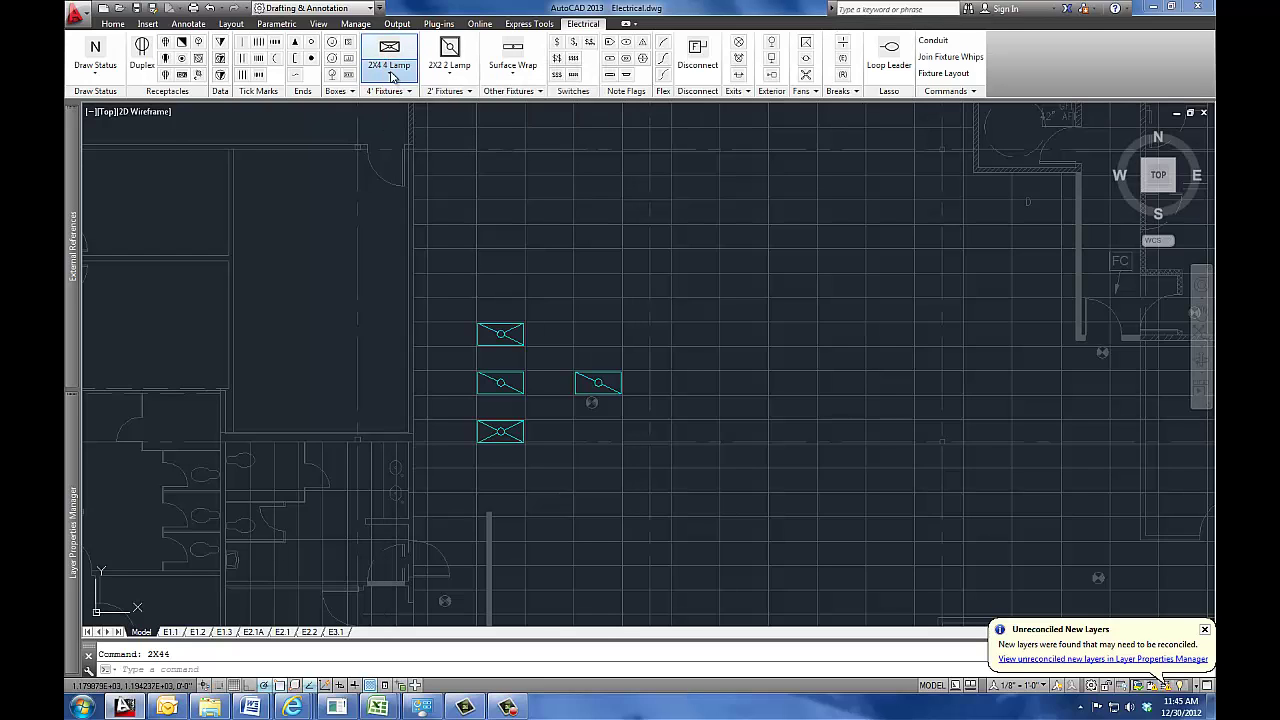
pyautogui.click(393, 77)
pyautogui.click(400, 180)
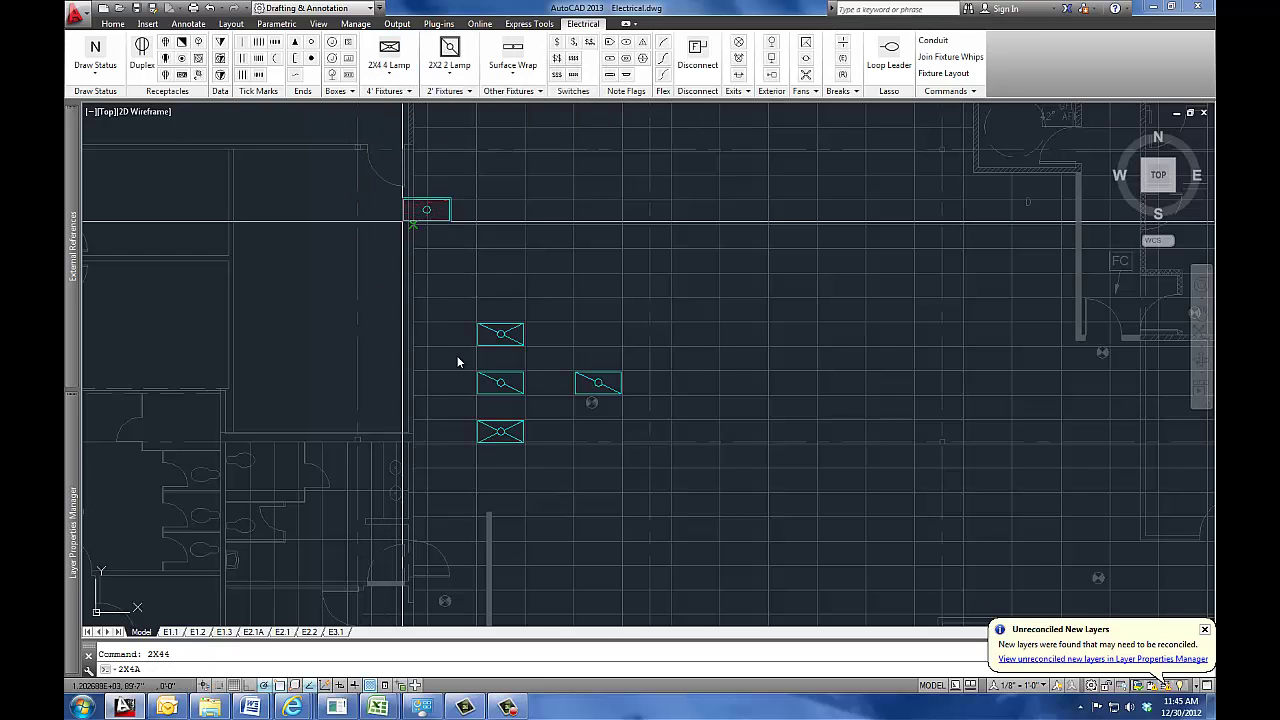
pyautogui.click(543, 494)
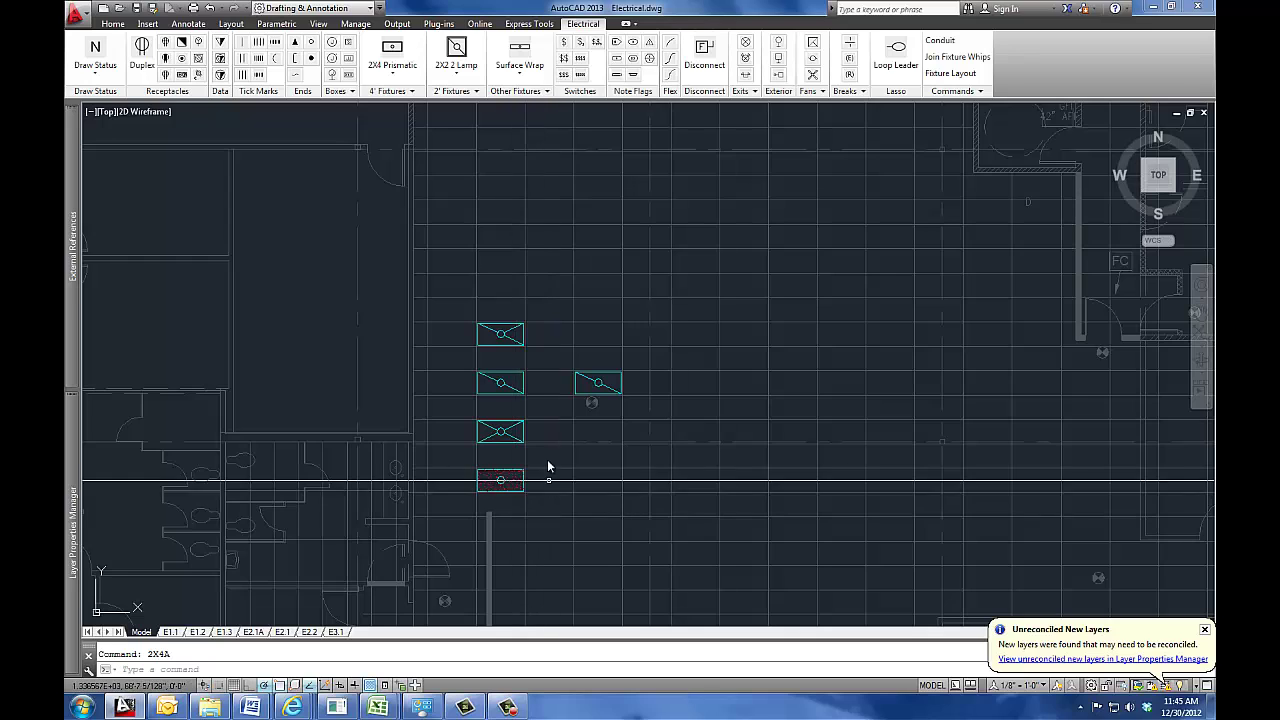
# Place a horizontal 2X4 Parabolic fixture one column right and below the prismatic one, with a 2X4 Volumetric fixture beneath it.
pyautogui.click(390, 91)
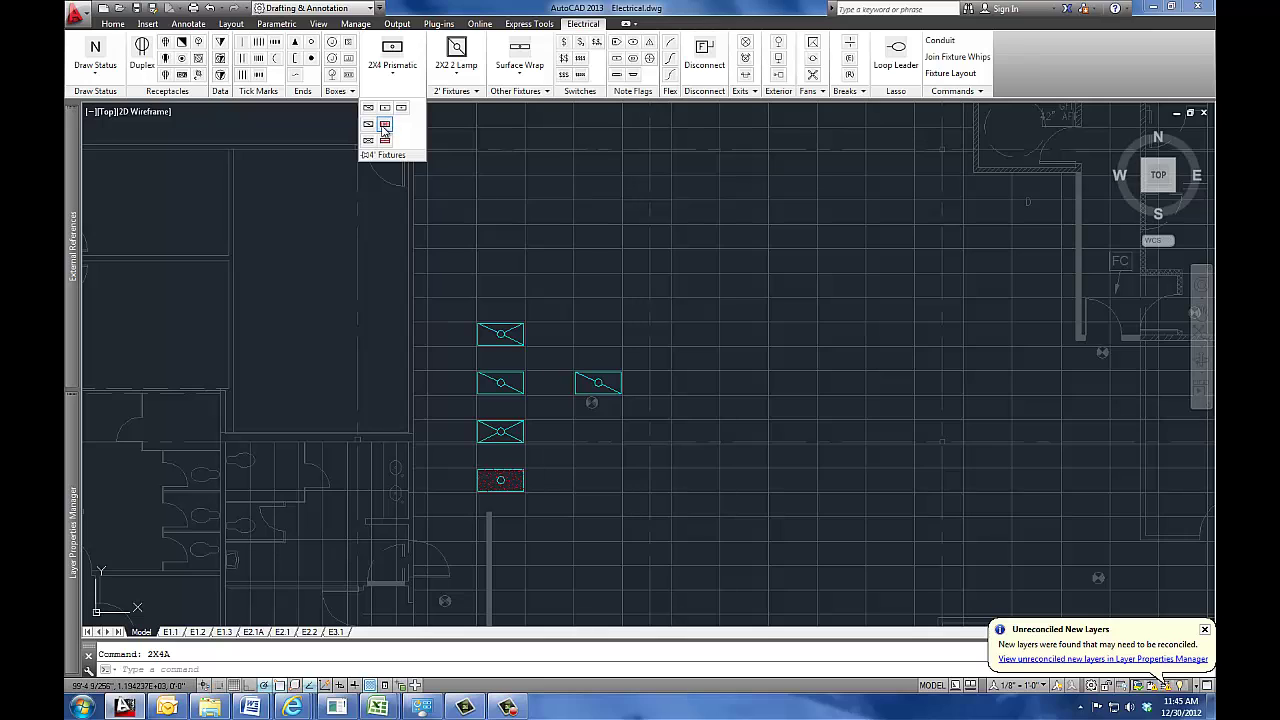
pyautogui.click(386, 125)
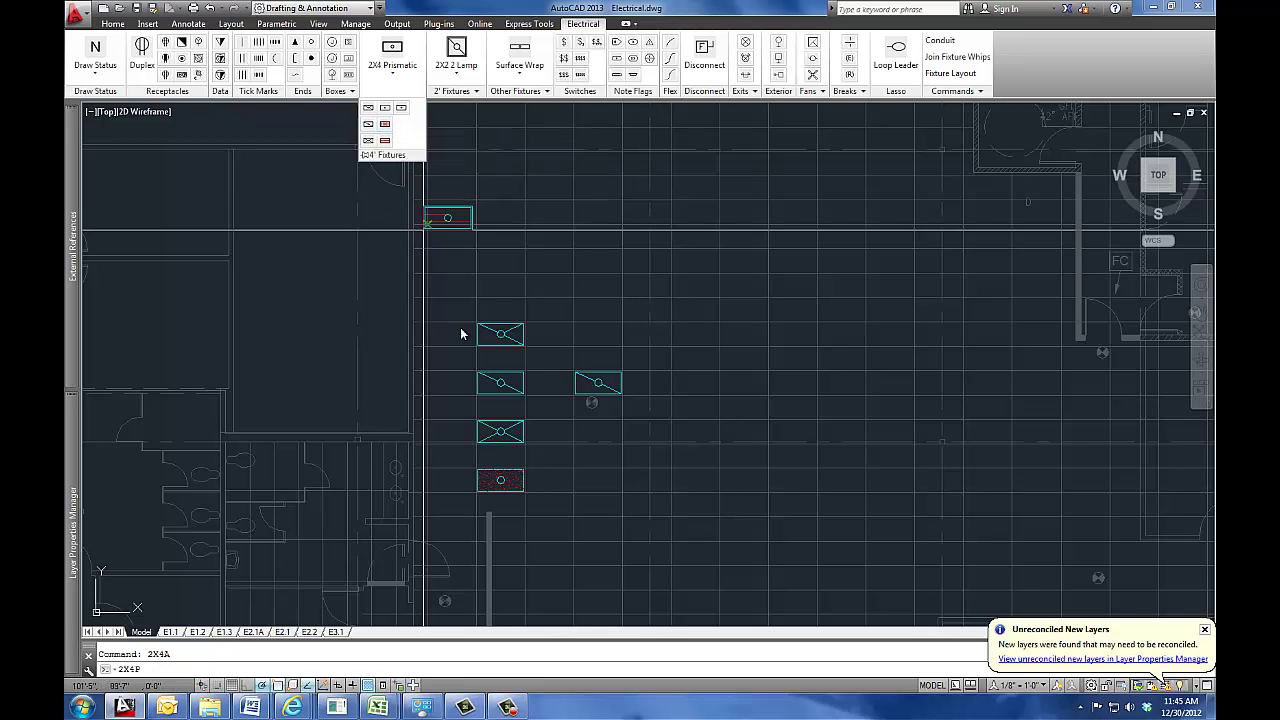
pyautogui.click(547, 548)
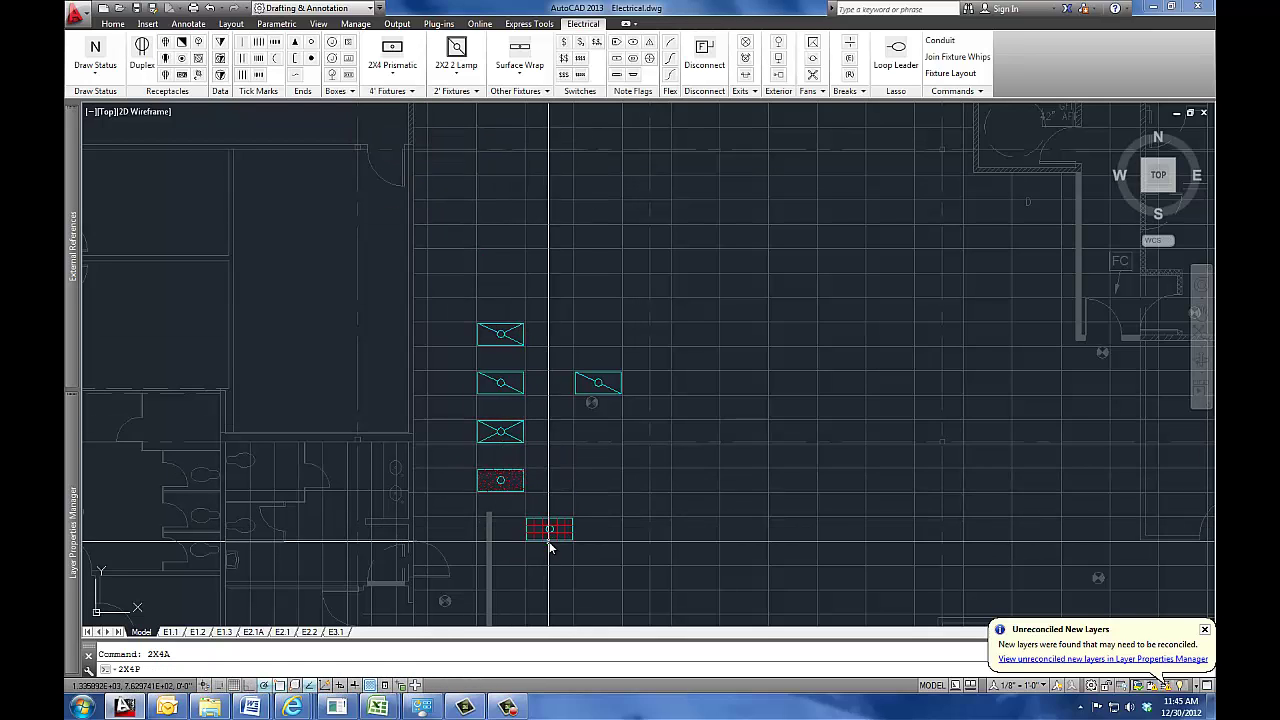
pyautogui.click(397, 92)
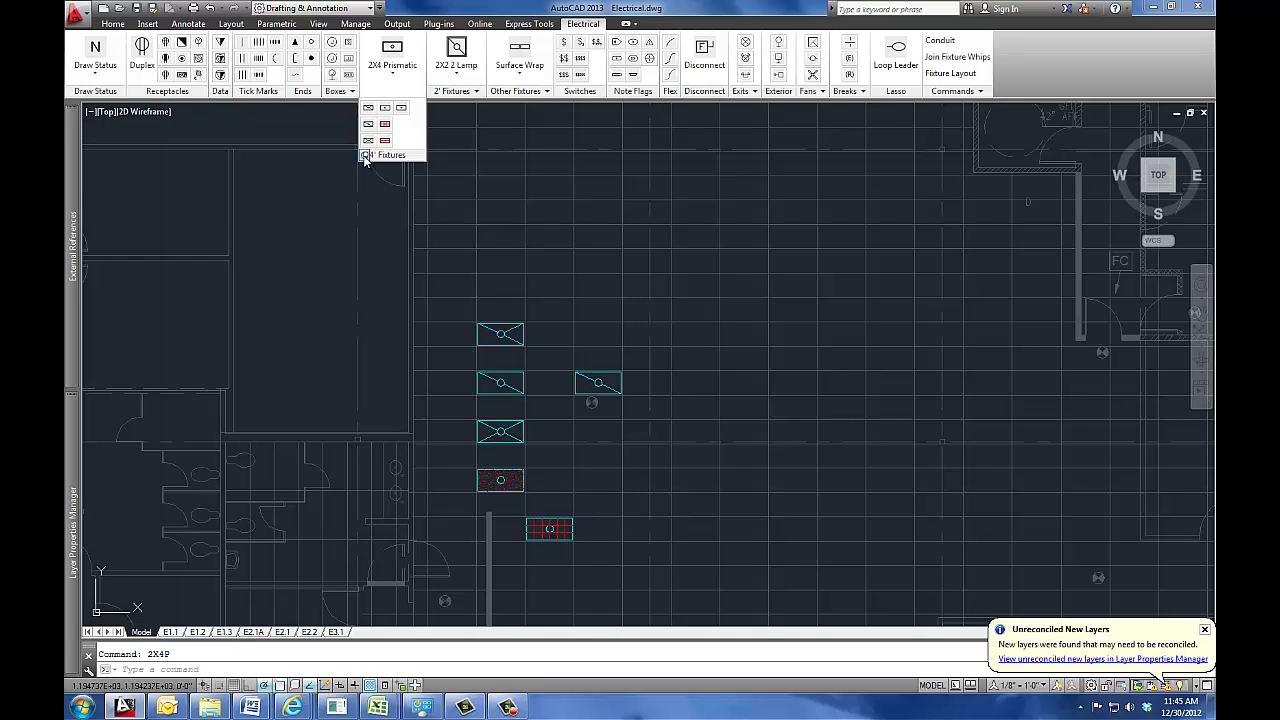
pyautogui.click(385, 139)
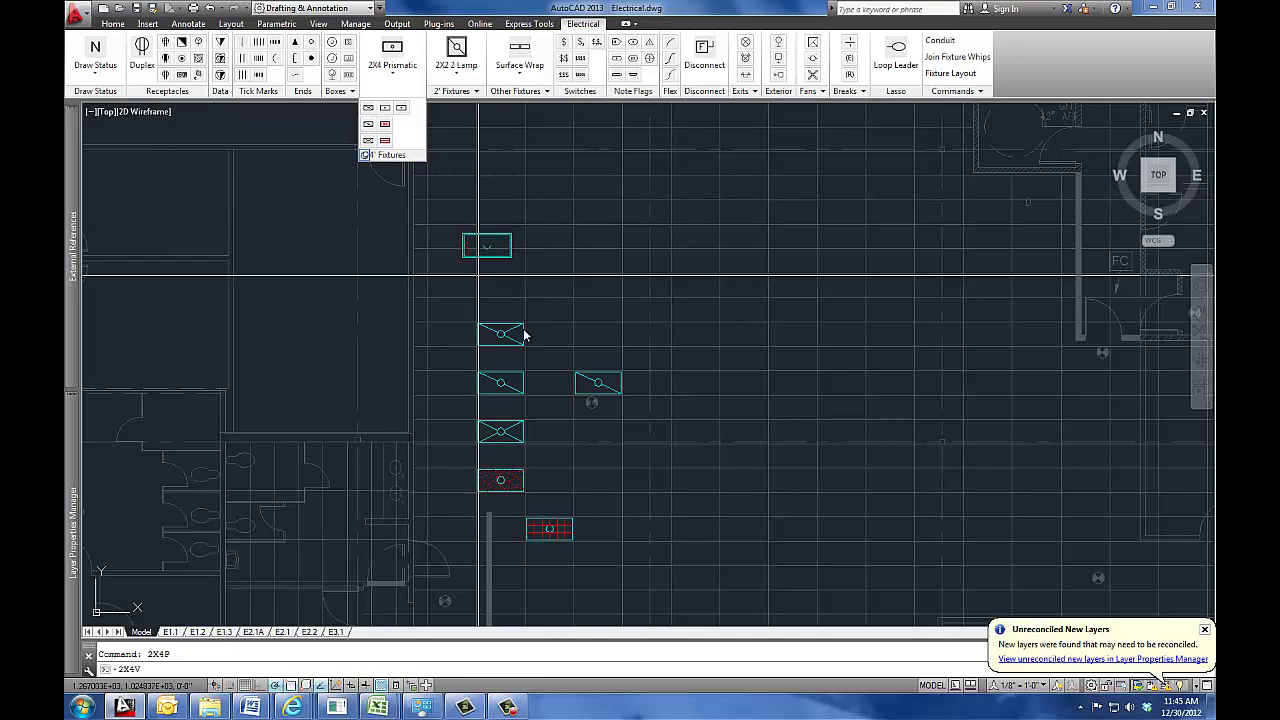
pyautogui.click(558, 588)
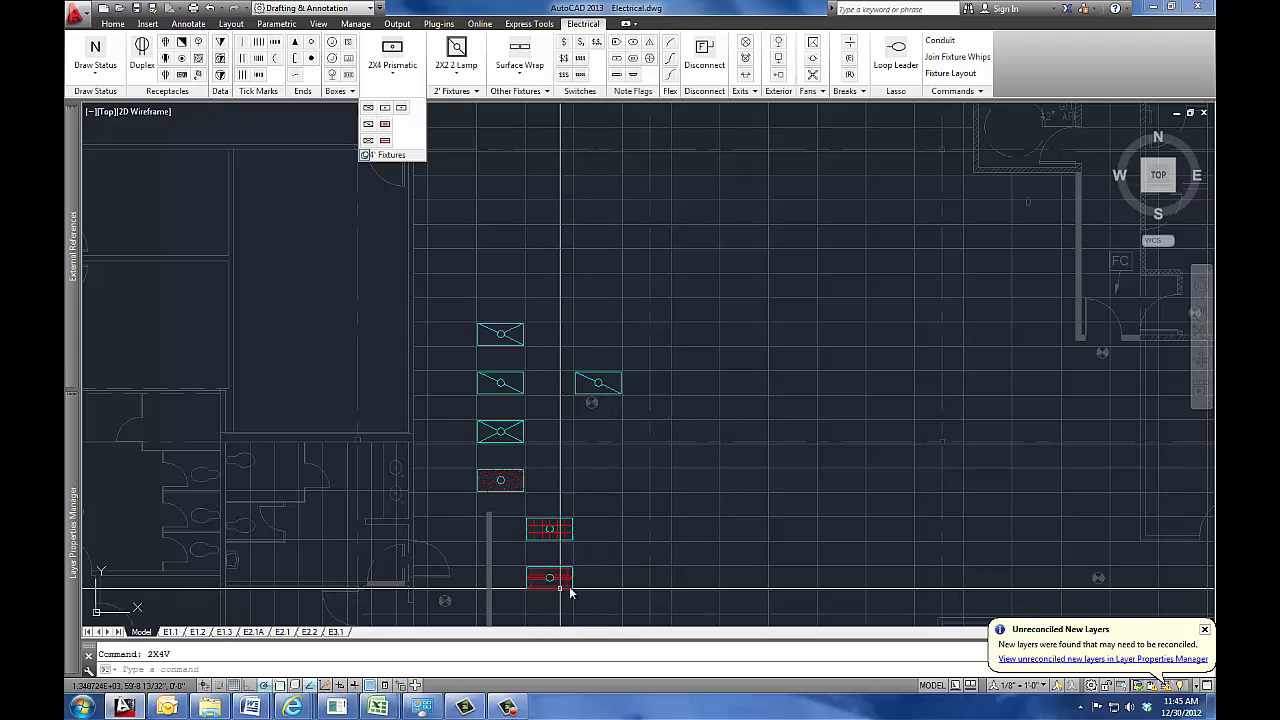
# Place one 2X4 Surface fixture diagonally below the volumetric fixture and another directly right of the prismatic fixture.
pyautogui.click(401, 110)
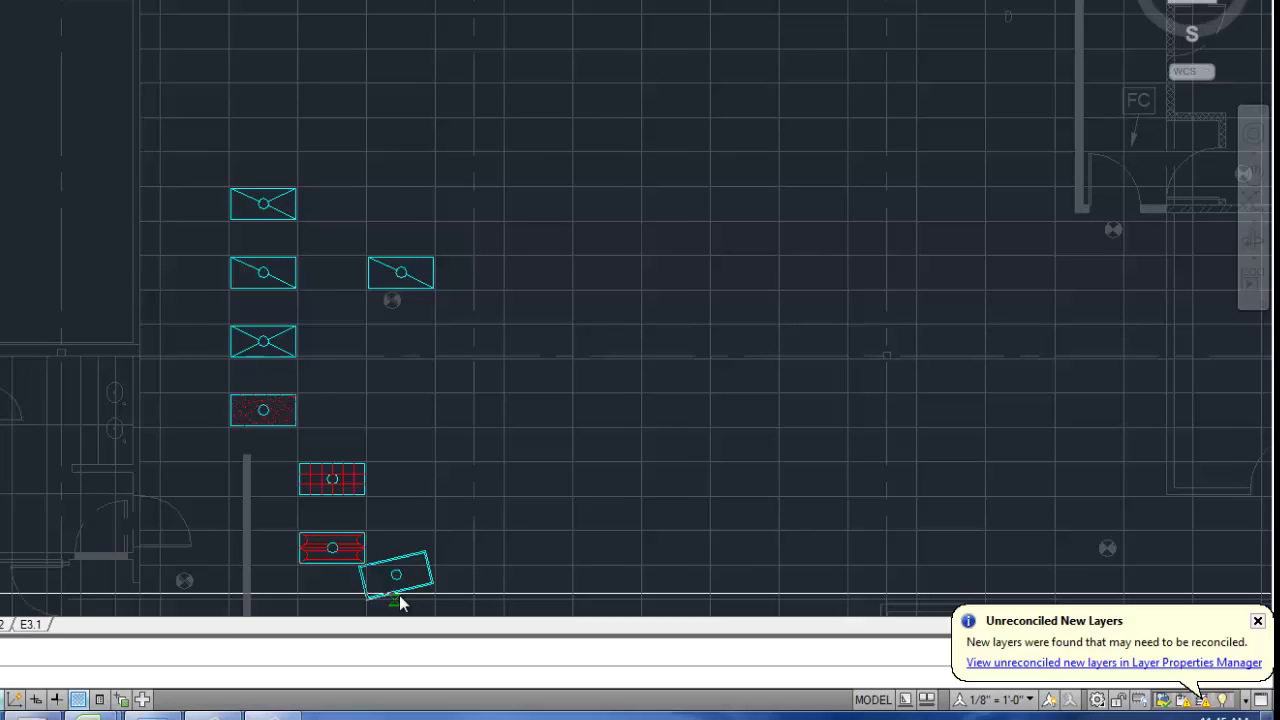
pyautogui.click(420, 594)
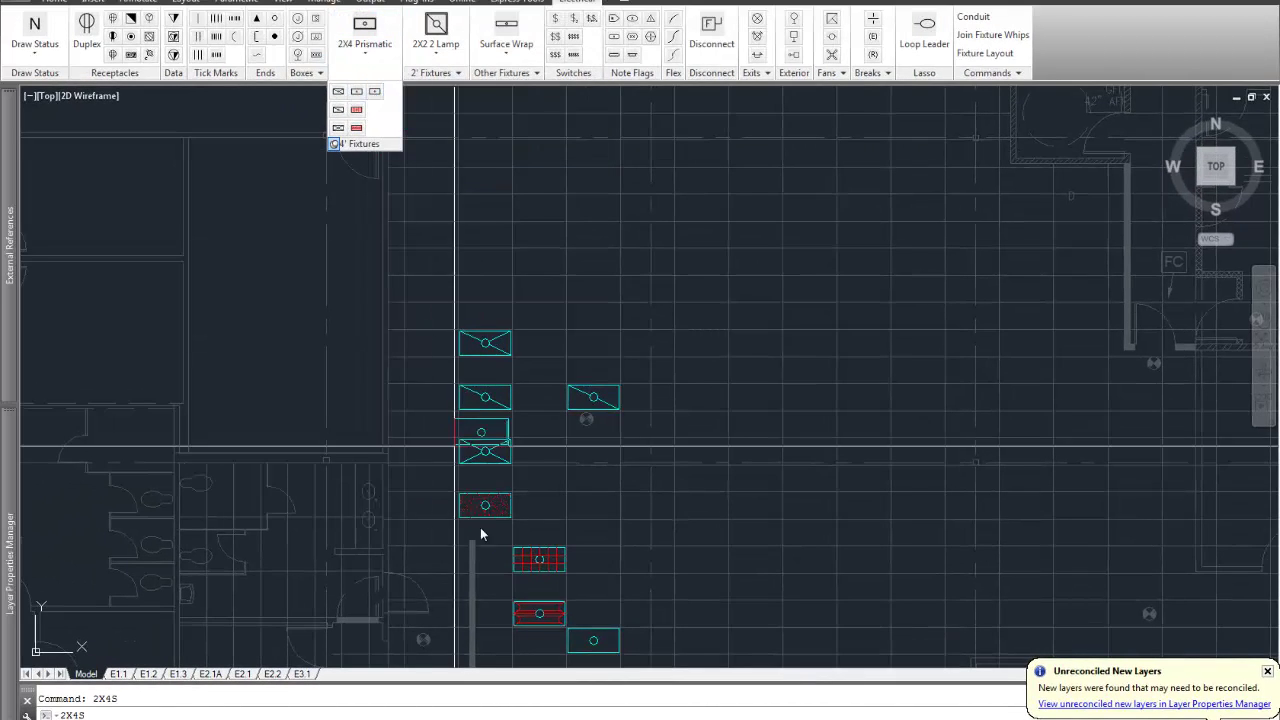
pyautogui.click(375, 91)
pyautogui.click(517, 533)
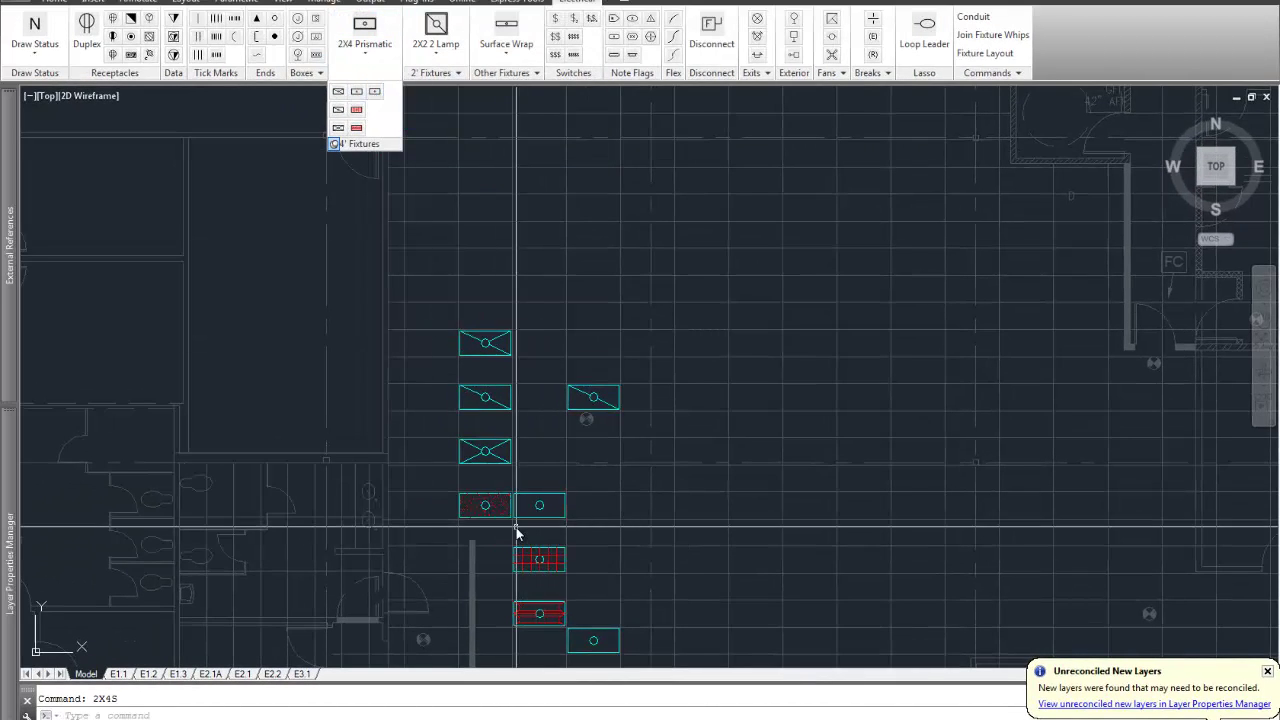
# List the prismatic fixture's properties to check its block name.
pyautogui.scroll(5, 510, 531)
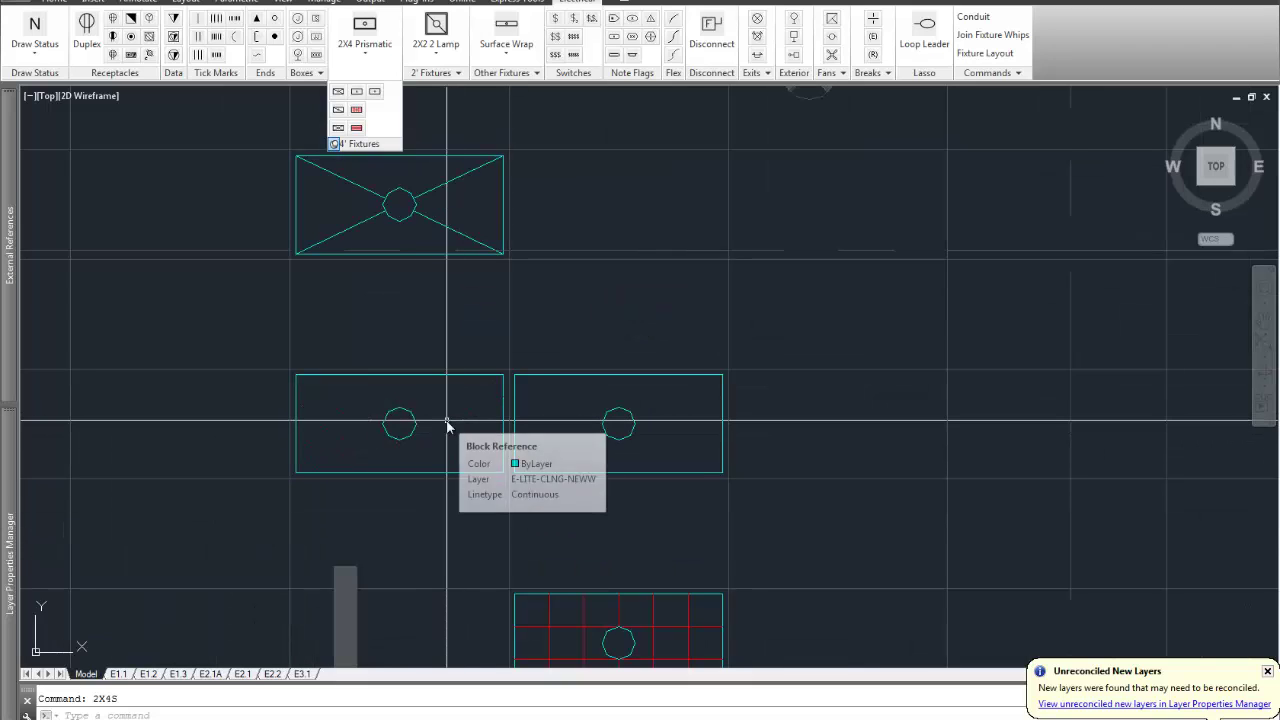
pyautogui.write('li')
pyautogui.press('Return')
pyautogui.click(415, 428)
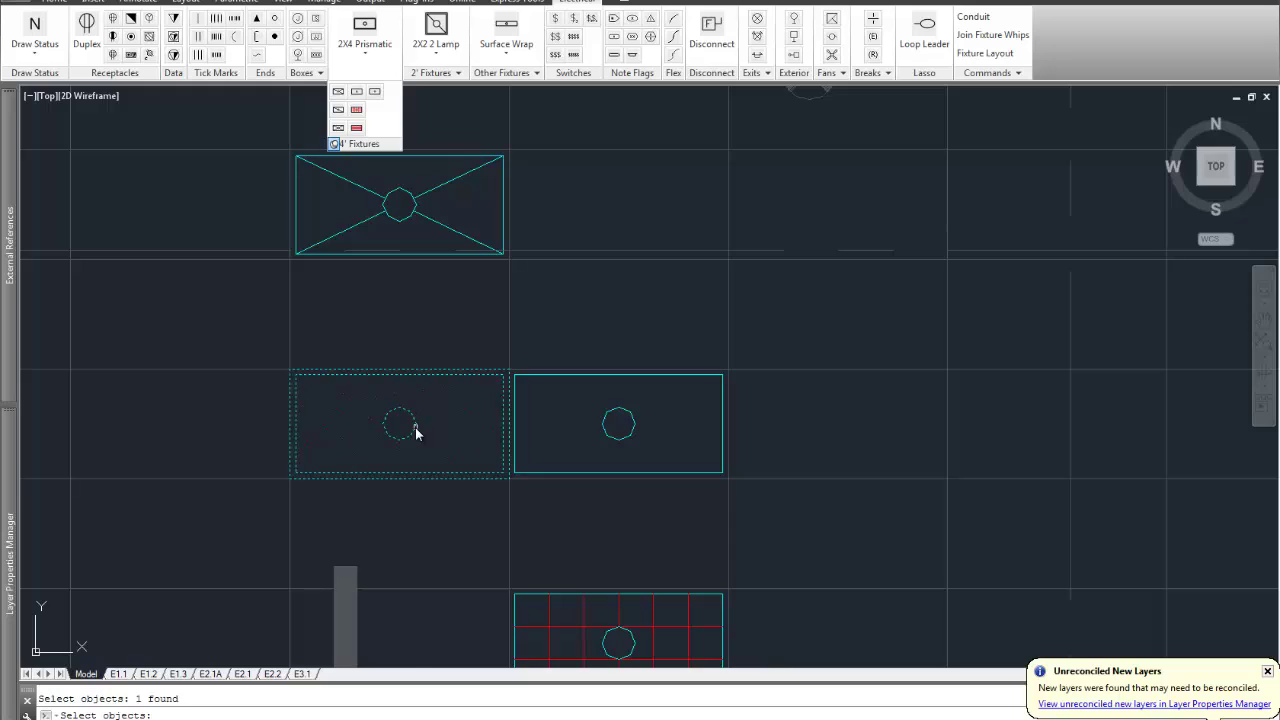
pyautogui.press('Return')
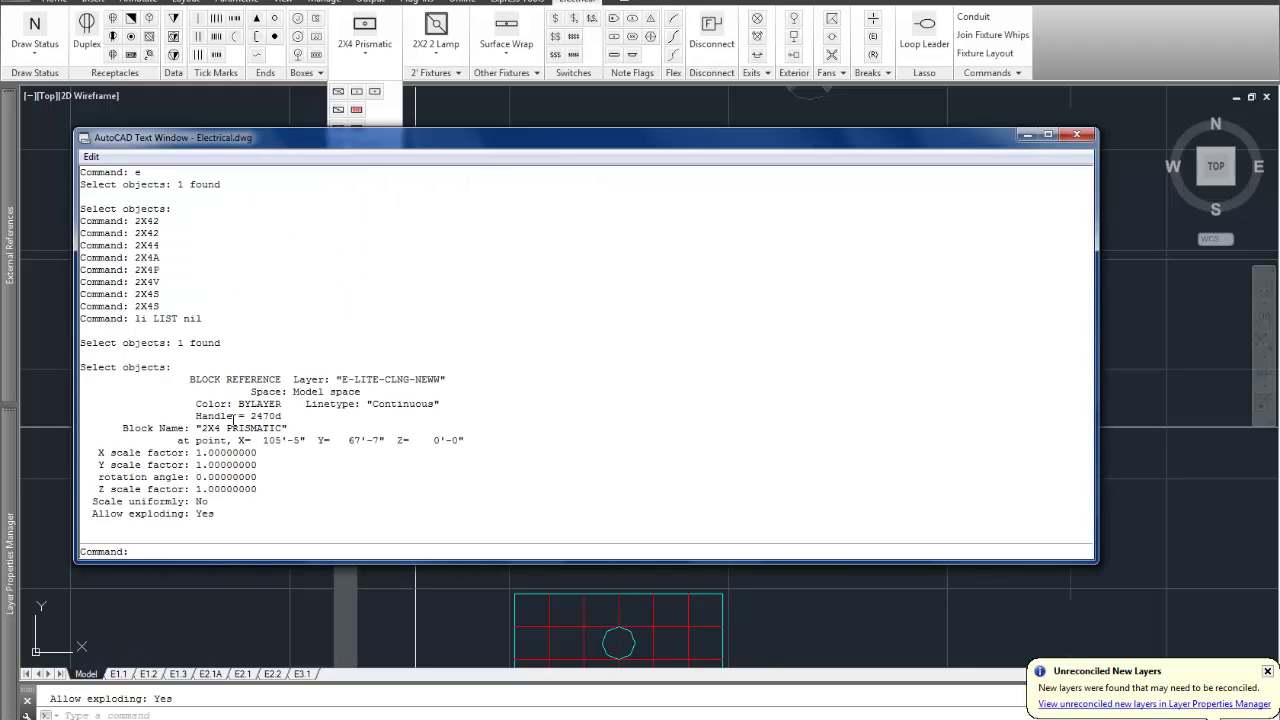
pyautogui.moveTo(203, 428); pyautogui.dragTo(266, 432)
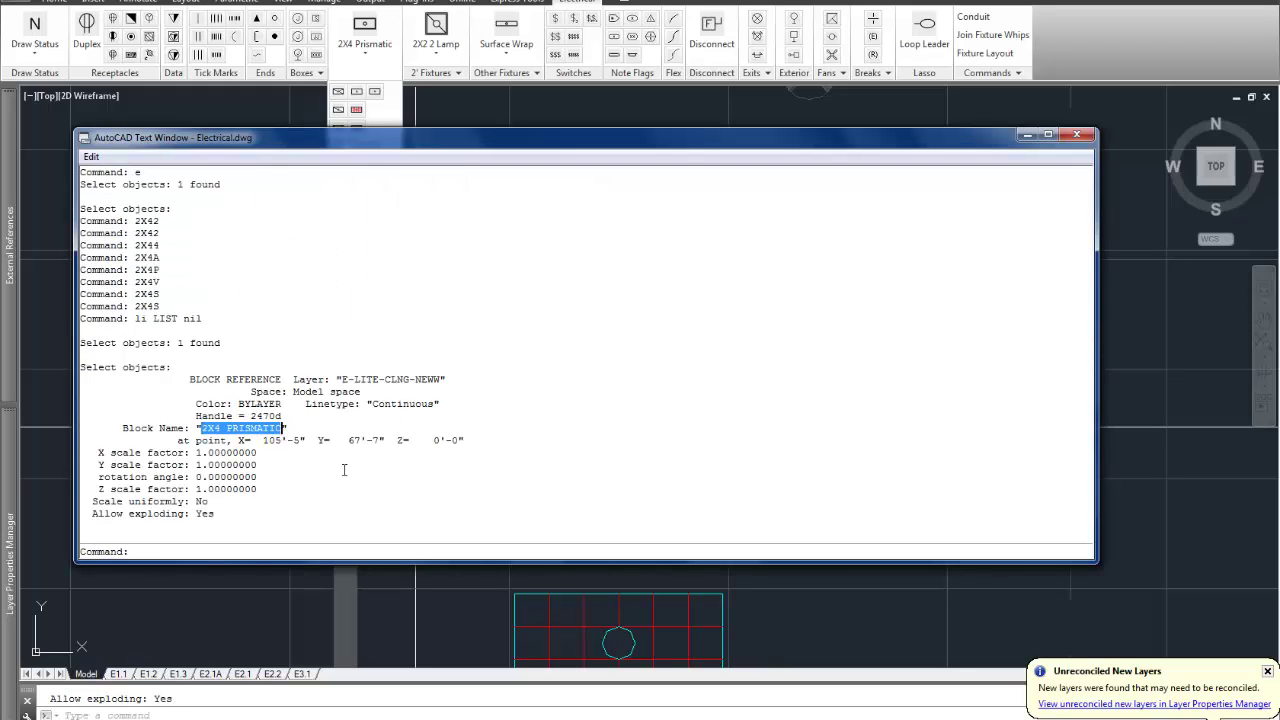
pyautogui.press('F2')
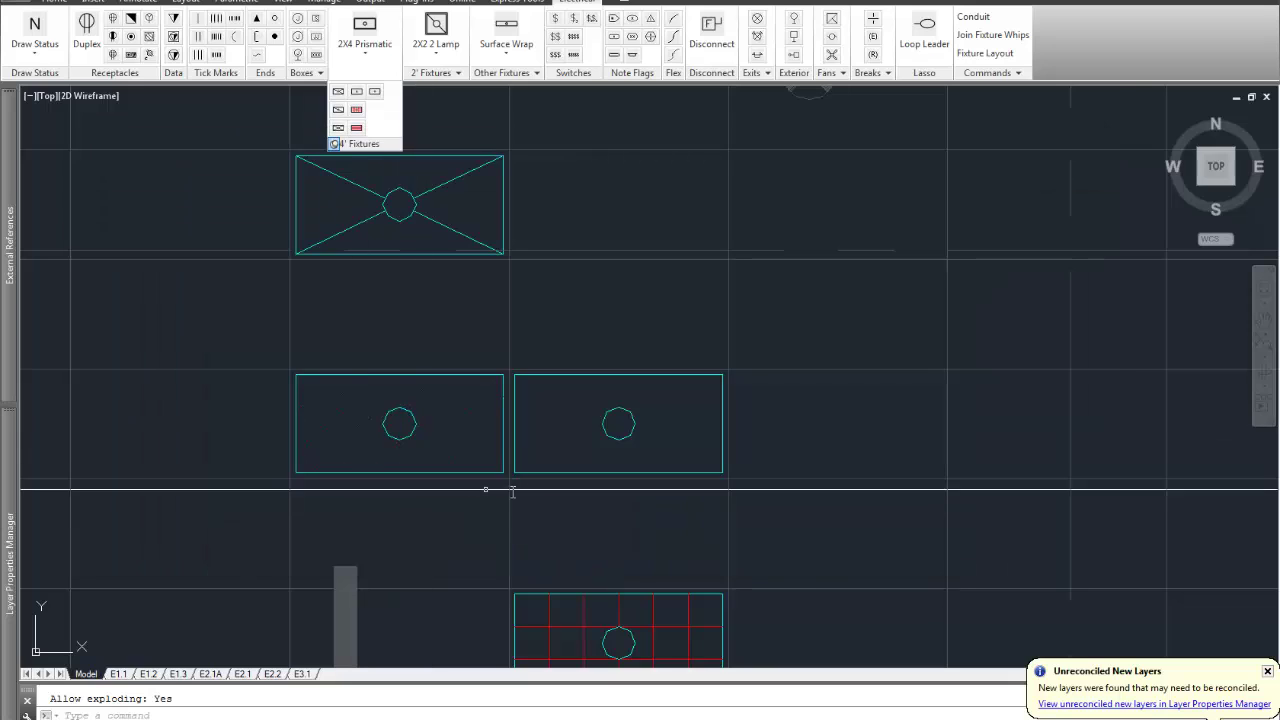
# List the properties of the surface fixture beside the prismatic one.
pyautogui.press('Return')
pyautogui.click(574, 476)
pyautogui.click(566, 468)
pyautogui.press('Return')
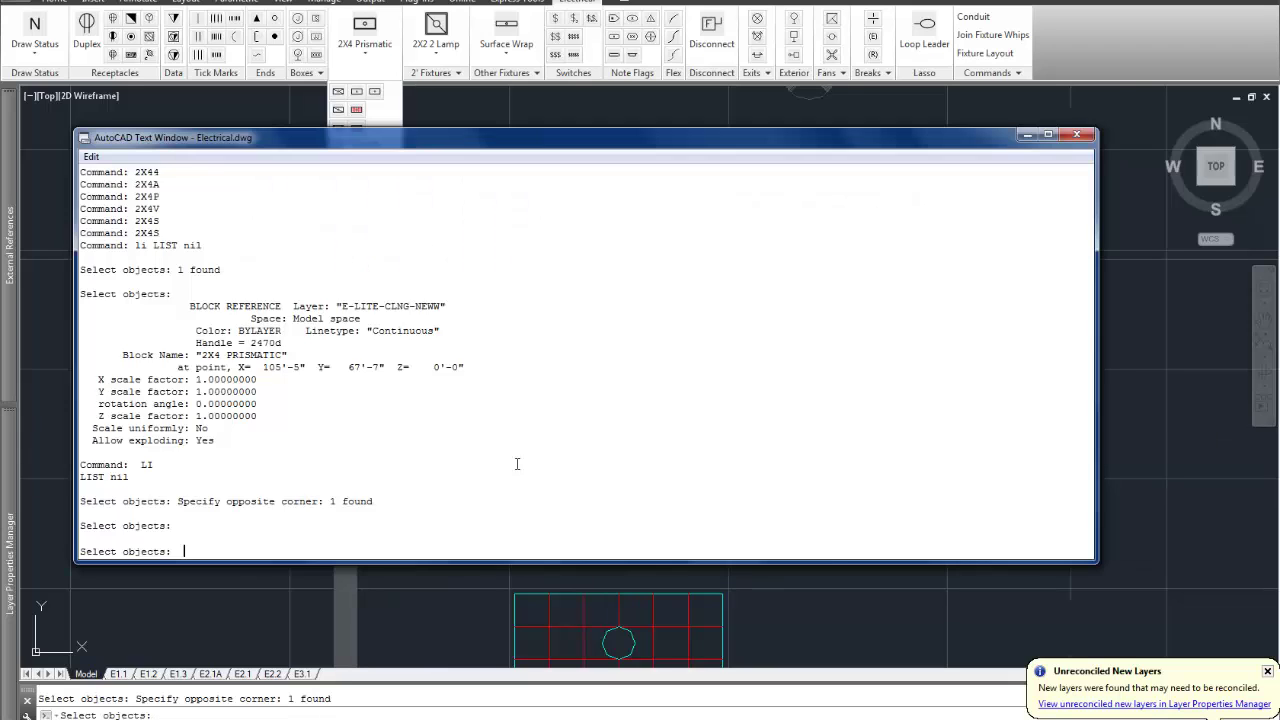
# Highlight the surface fixture's block name in the text listing and return to the placed fixtures in the drawing.
pyautogui.moveTo(203, 430); pyautogui.dragTo(263, 430)
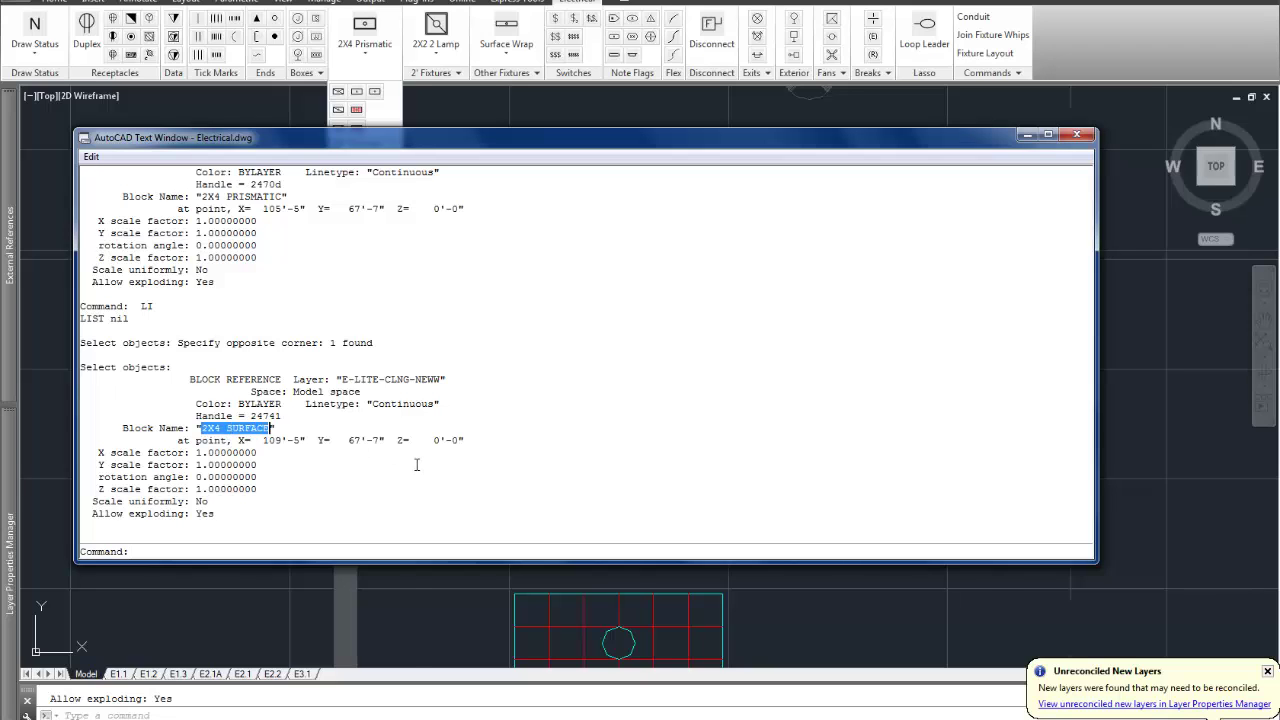
pyautogui.press('F2')
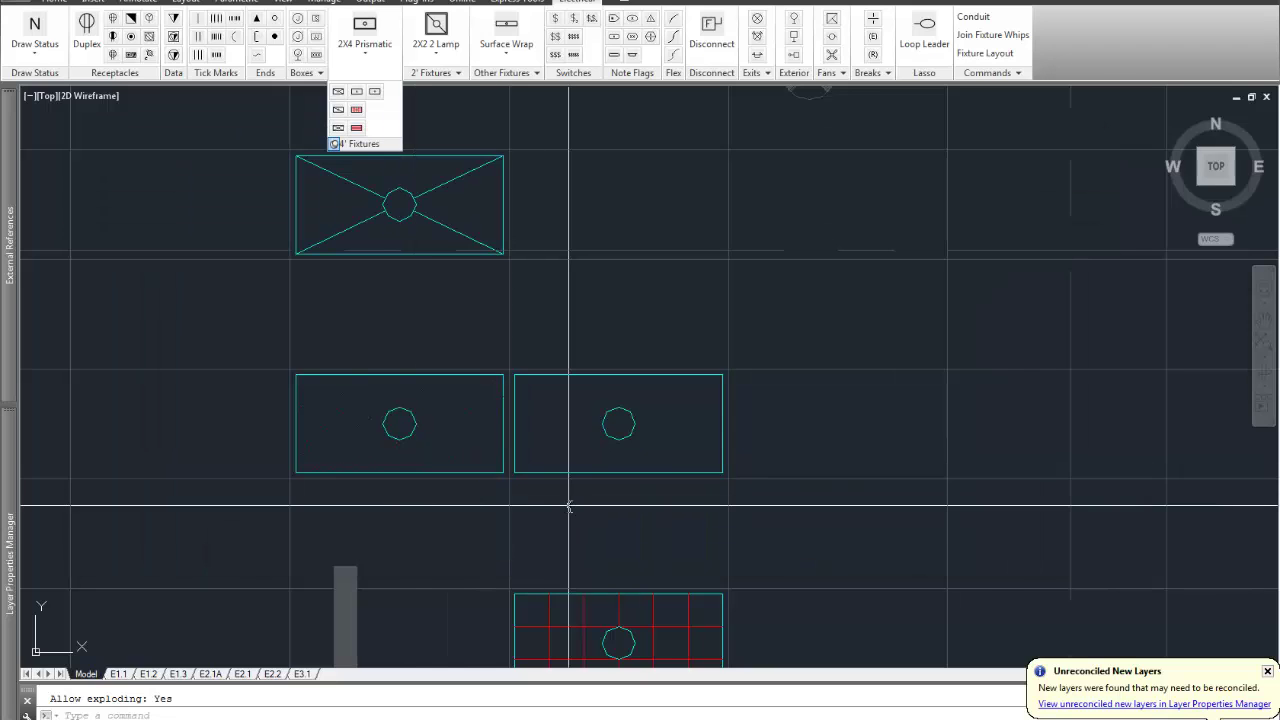
pyautogui.scroll(-6, 568, 507)
pyautogui.moveTo(616, 587); pyautogui.dragTo(583, 530, button='middle')
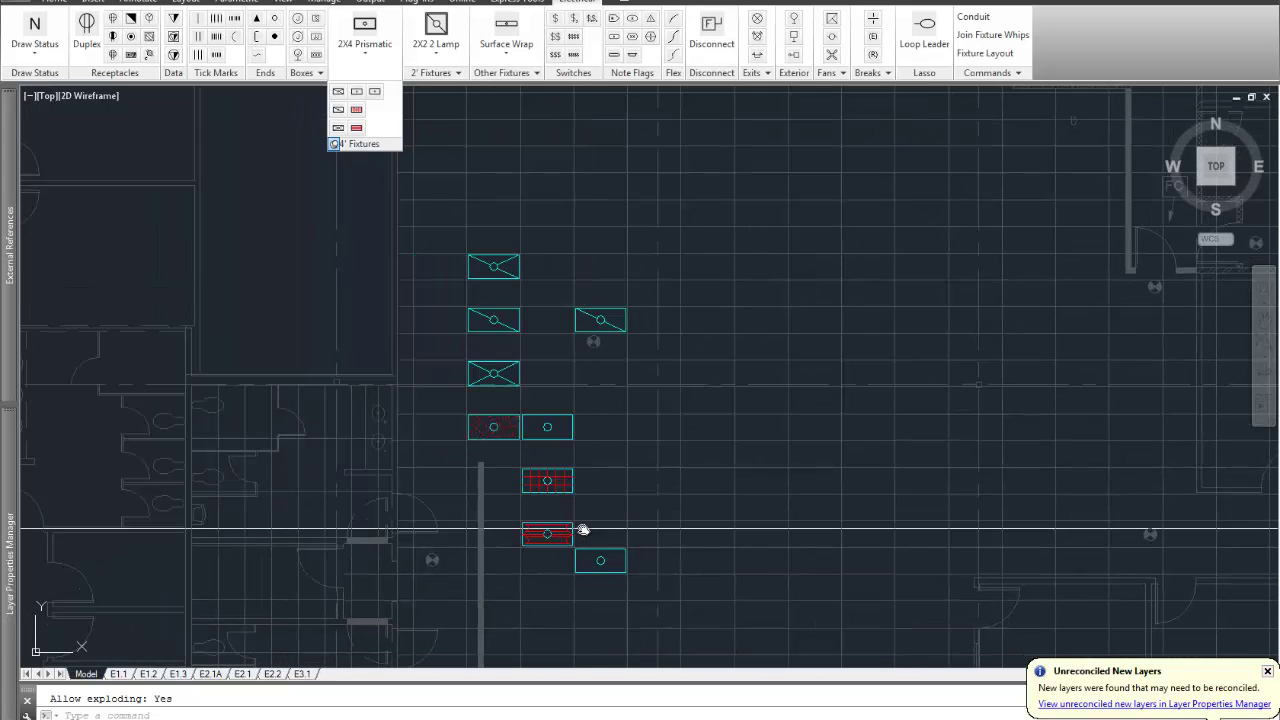
pyautogui.scroll(2, 583, 530)
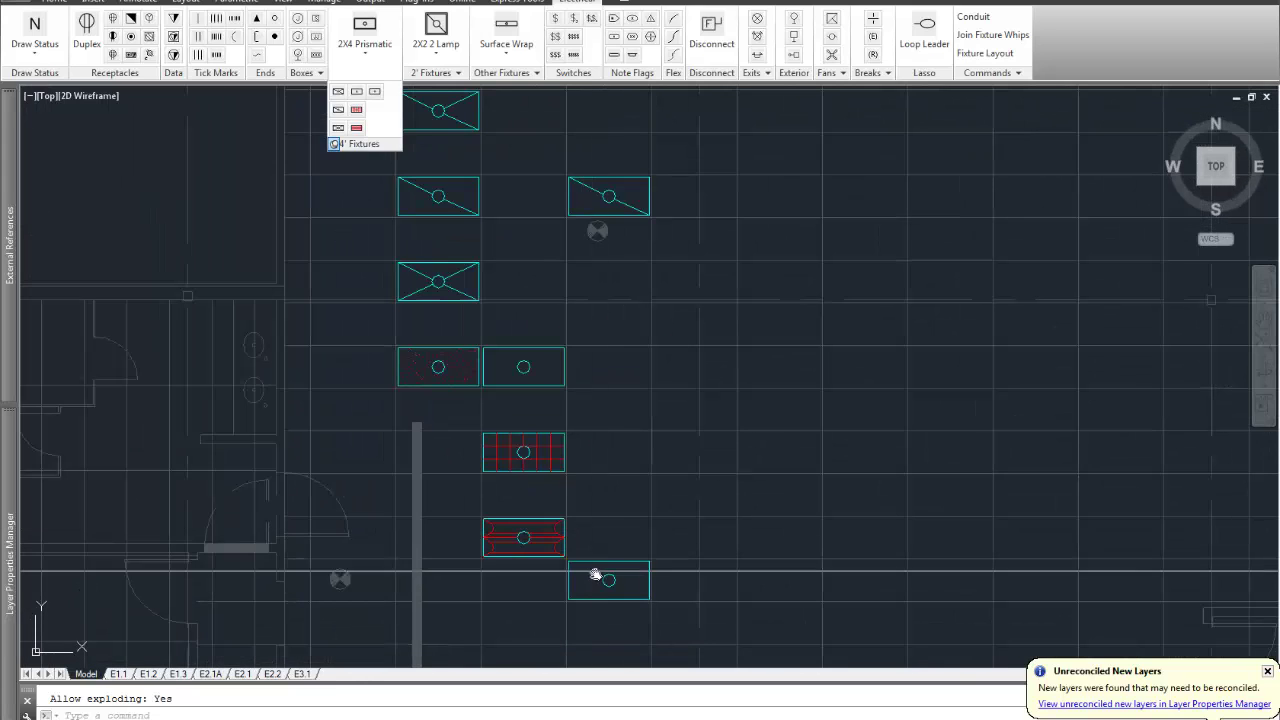
# Compare the prismatic and surface fixtures side by side and review the available 2X4 fixture types.
pyautogui.click(523, 530)
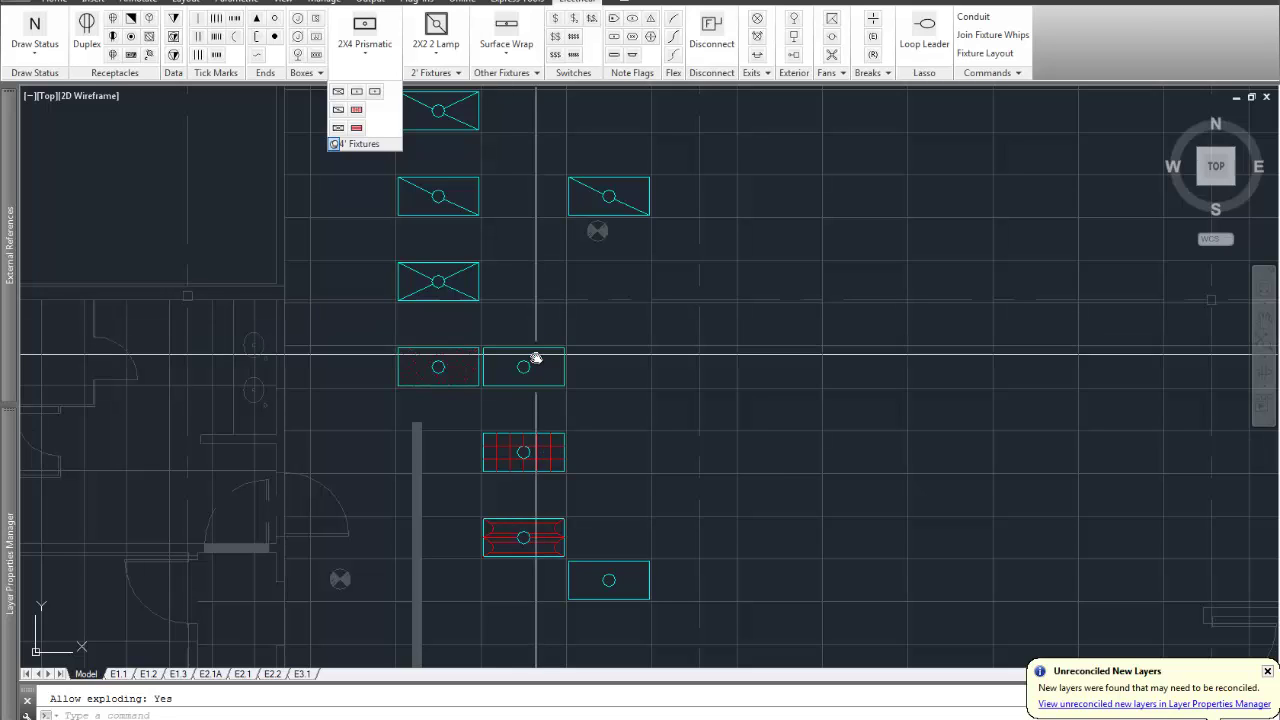
pyautogui.scroll(5, 483, 386)
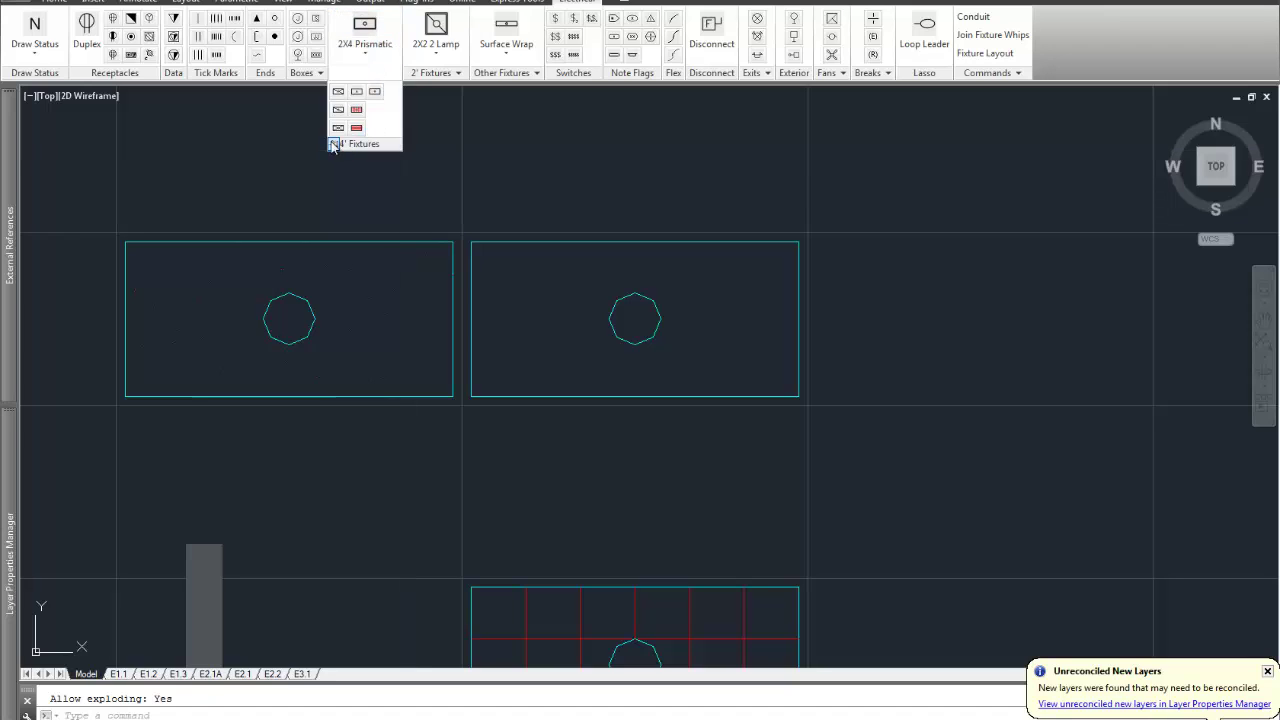
pyautogui.click(371, 55)
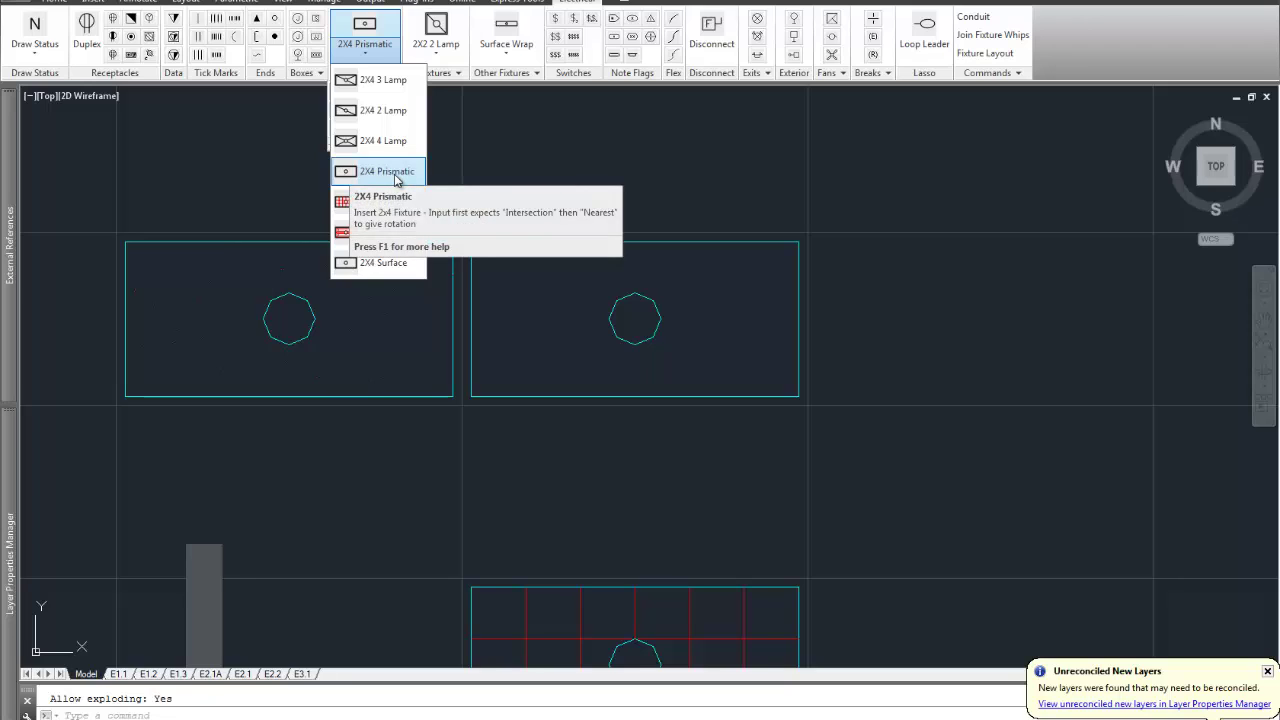
pyautogui.click(633, 187)
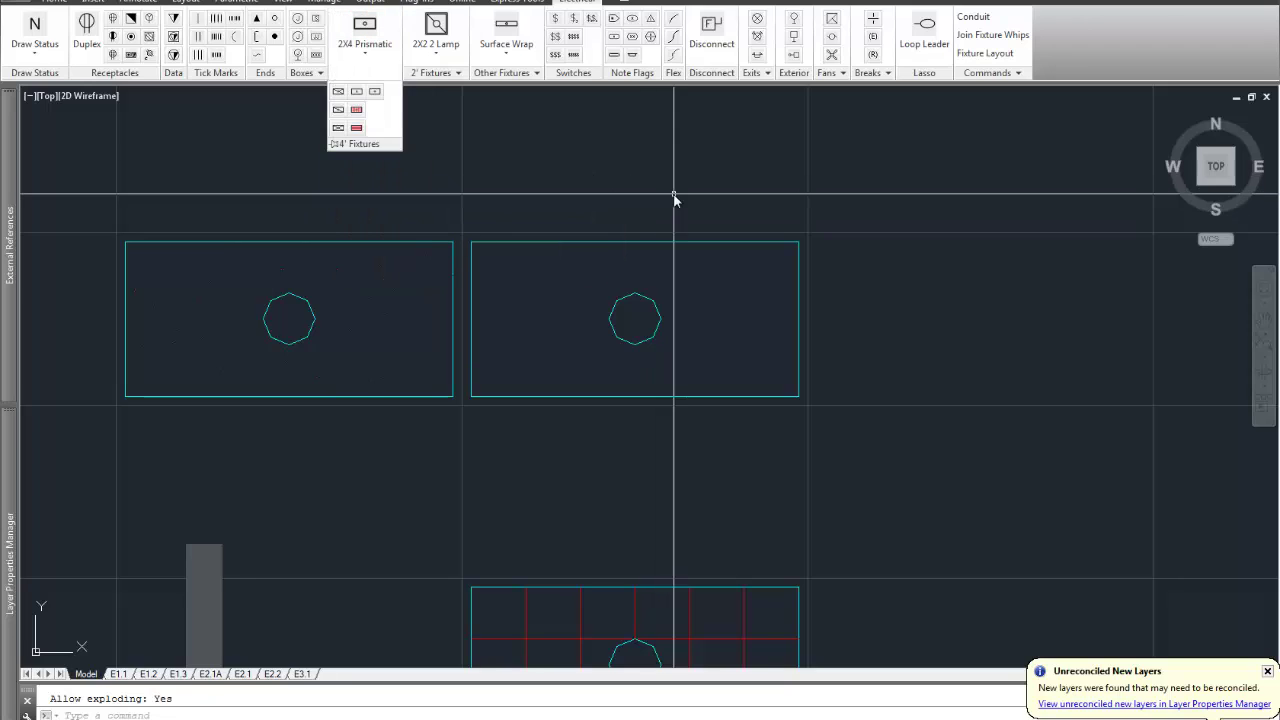
# Erase the surface fixture directly right of the prismatic fixture.
pyautogui.scroll(-5, 658, 287)
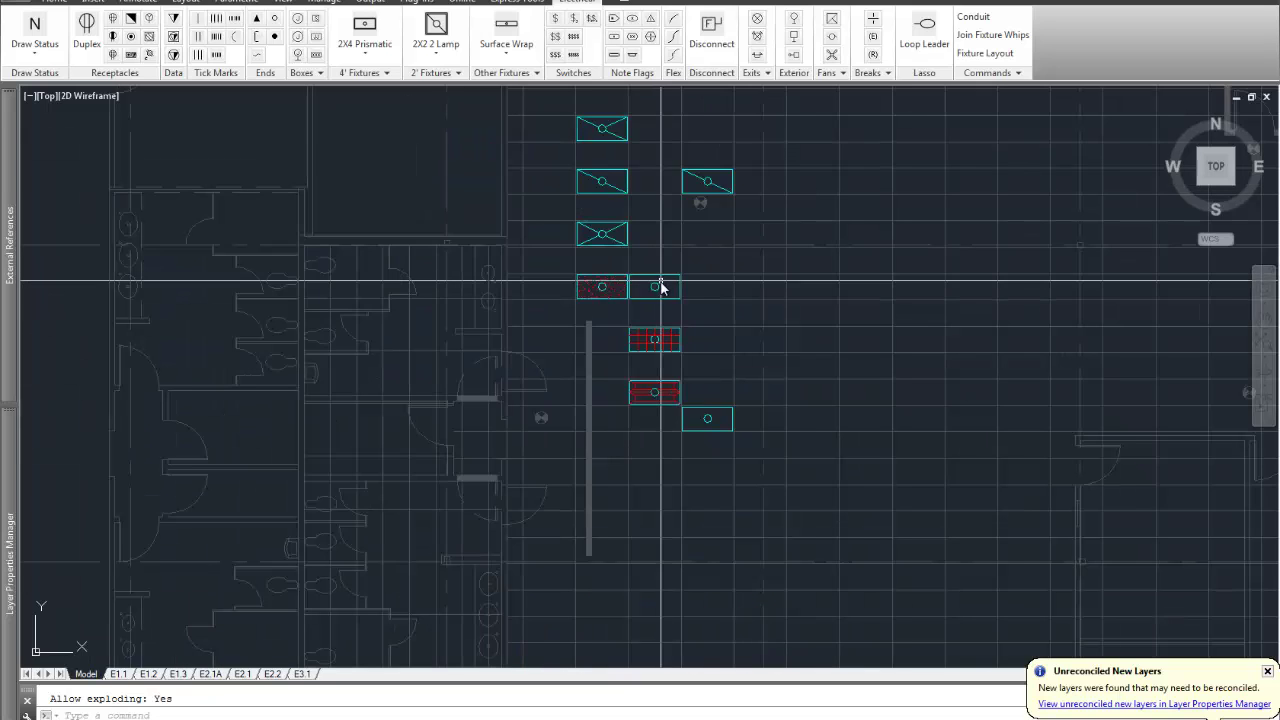
pyautogui.write('e')
pyautogui.press('Return')
pyautogui.click(658, 286)
pyautogui.press('Return')
# Place a 2X2 2 Lamp fixture on the ceiling grid, level with the 2X4 3 Lamp fixture and right of all the others.
pyautogui.moveTo(682, 303); pyautogui.dragTo(585, 377, button='middle')
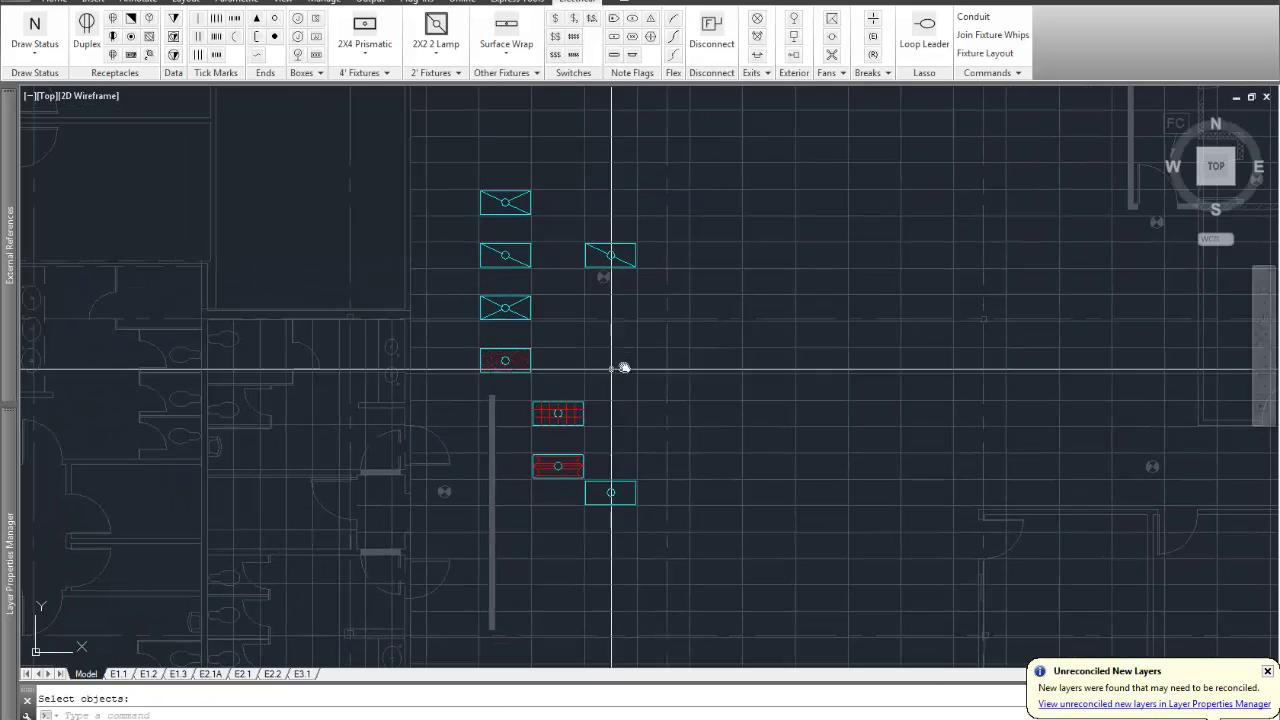
pyautogui.click(430, 73)
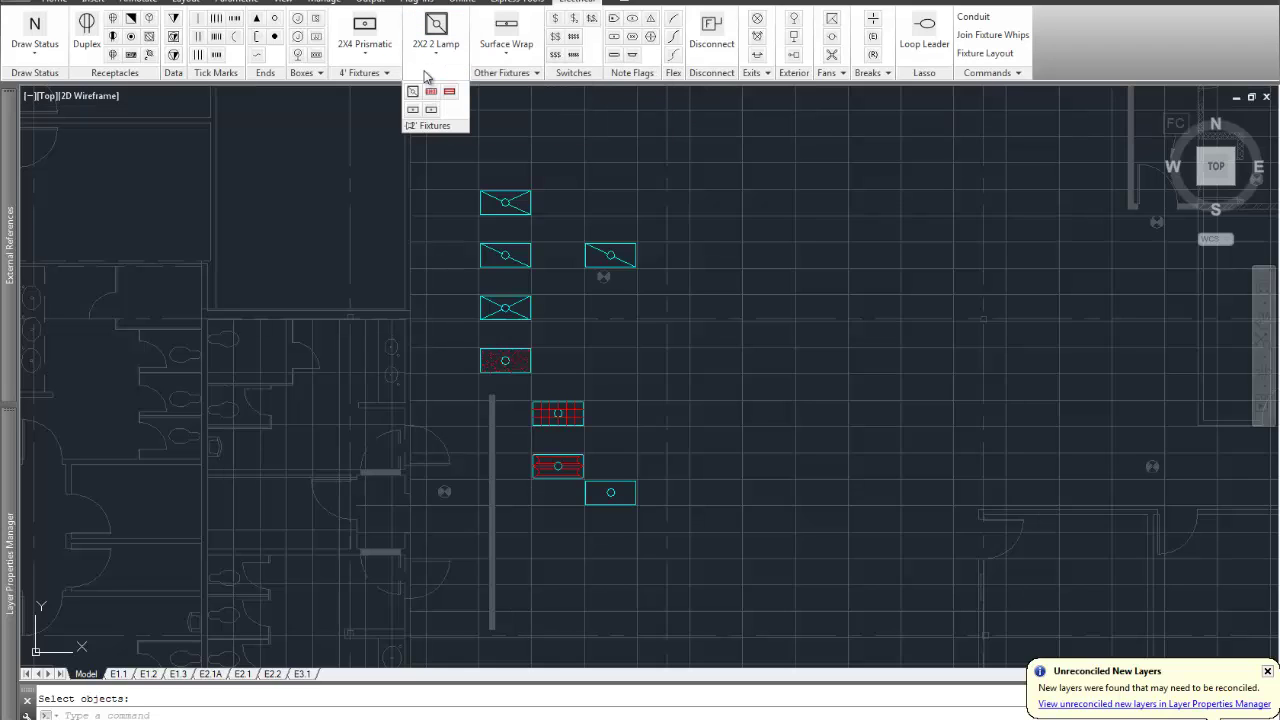
pyautogui.click(412, 93)
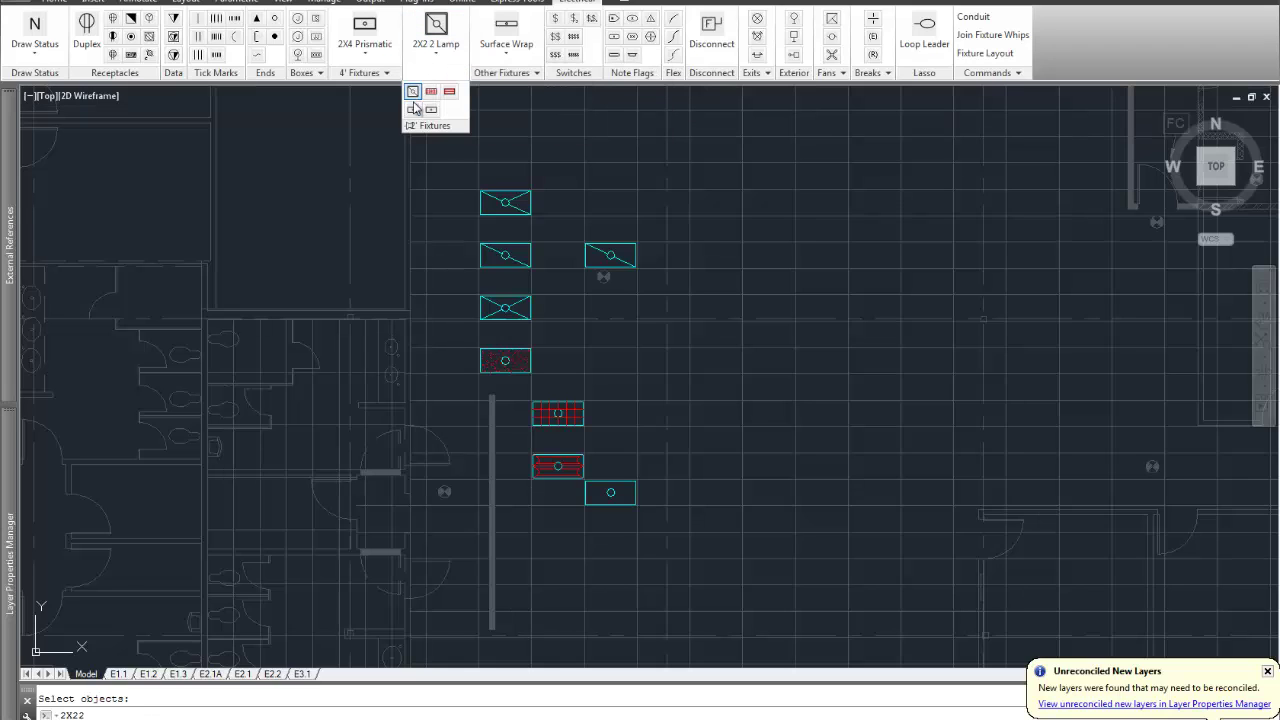
pyautogui.click(715, 217)
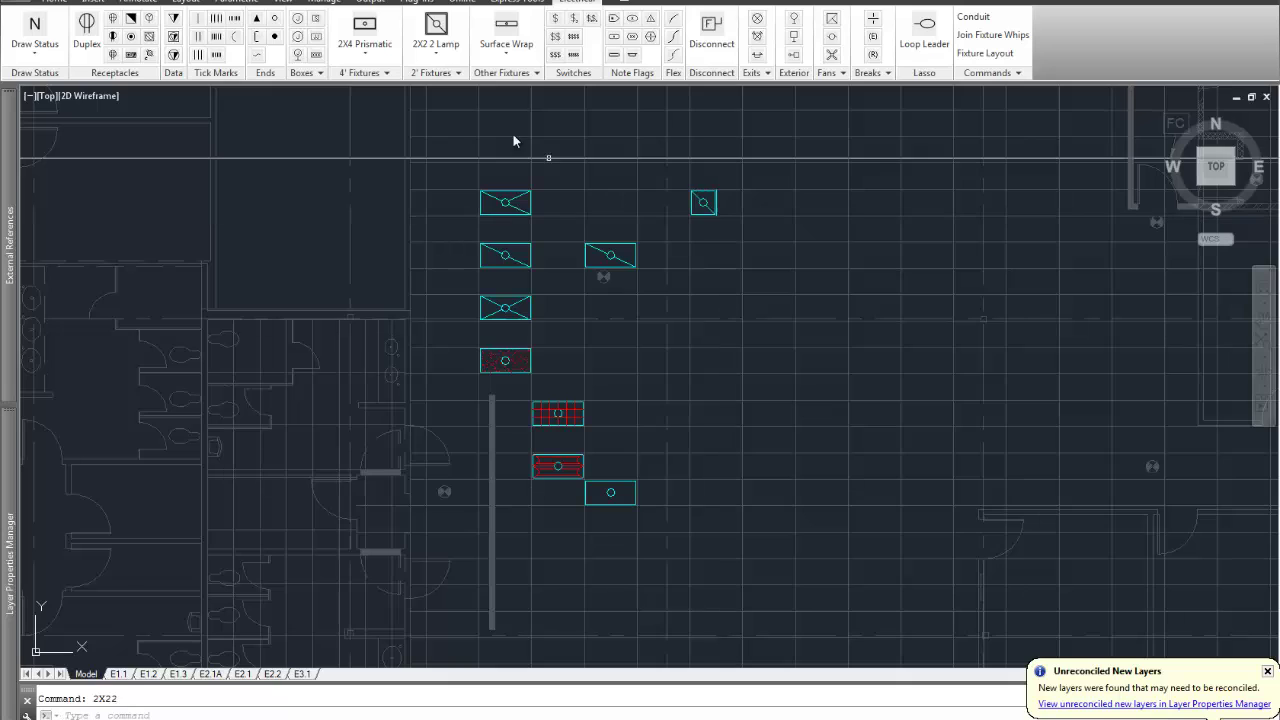
# Place a 2X2 Parabolic fixture below the 2X2 2 Lamp one and a 2X2 Volumetric fixture beneath it in the same column.
pyautogui.click(440, 73)
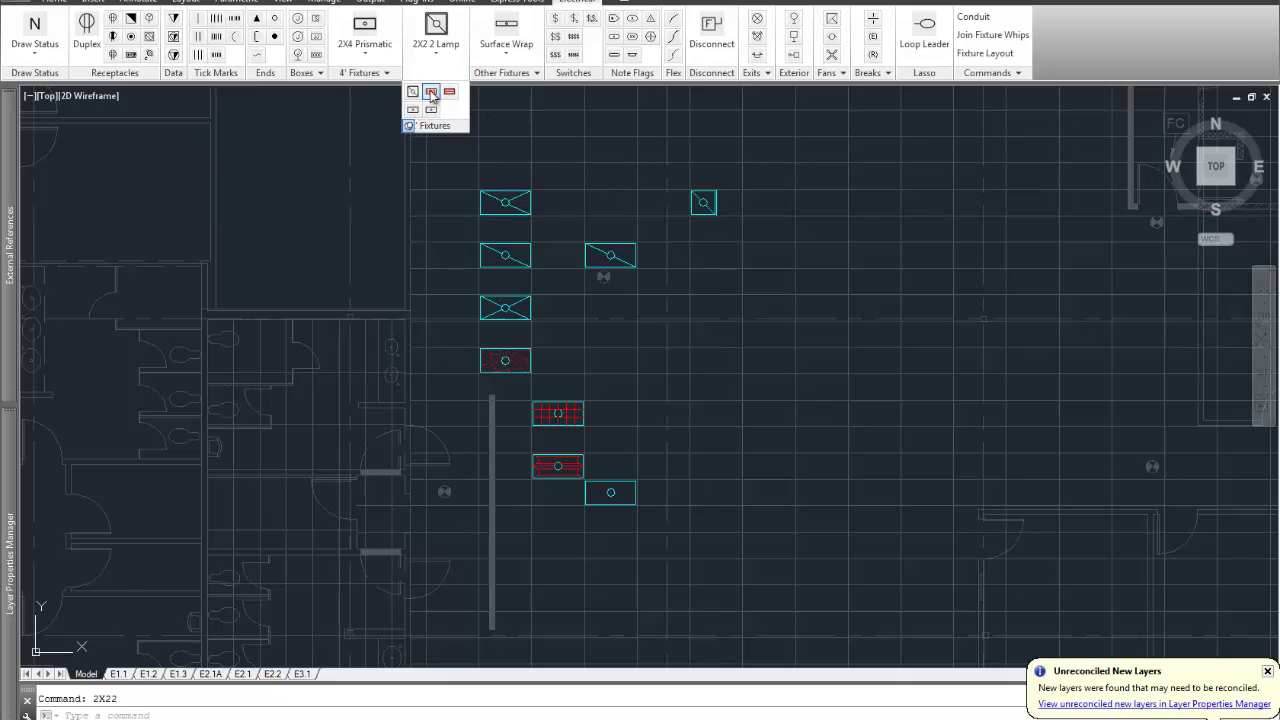
pyautogui.click(431, 92)
pyautogui.click(687, 271)
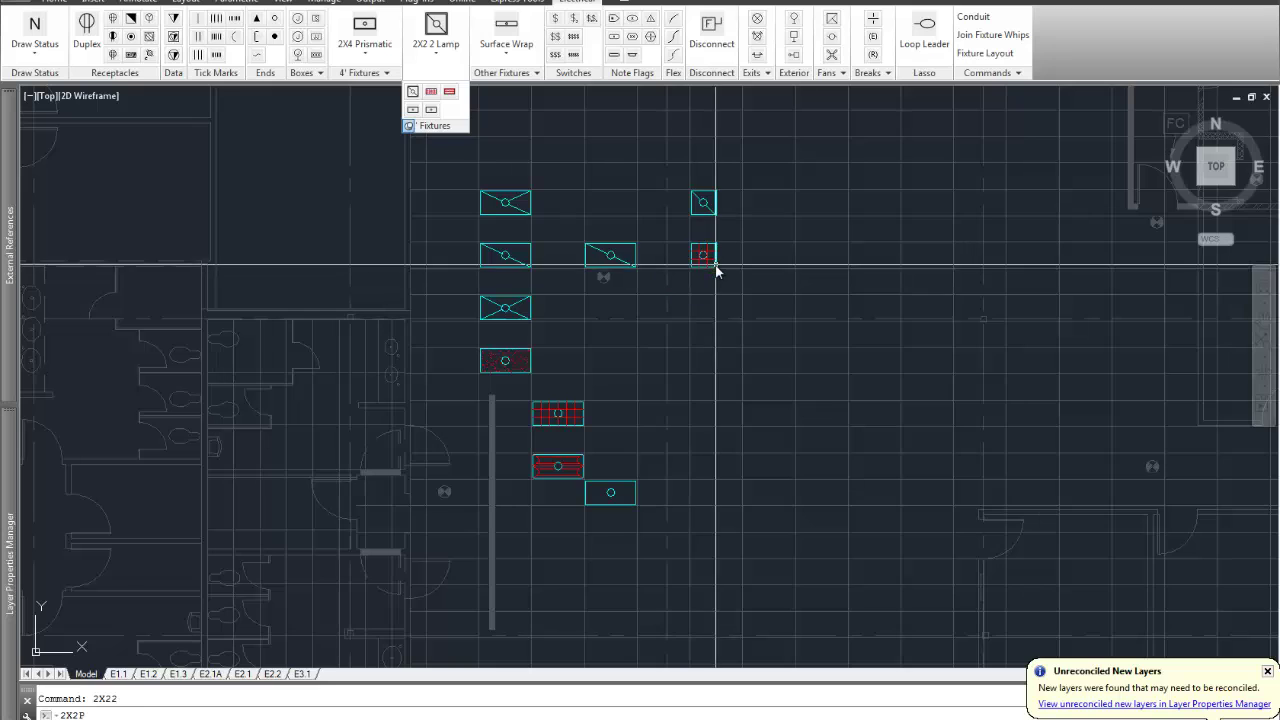
pyautogui.click(718, 271)
pyautogui.click(449, 92)
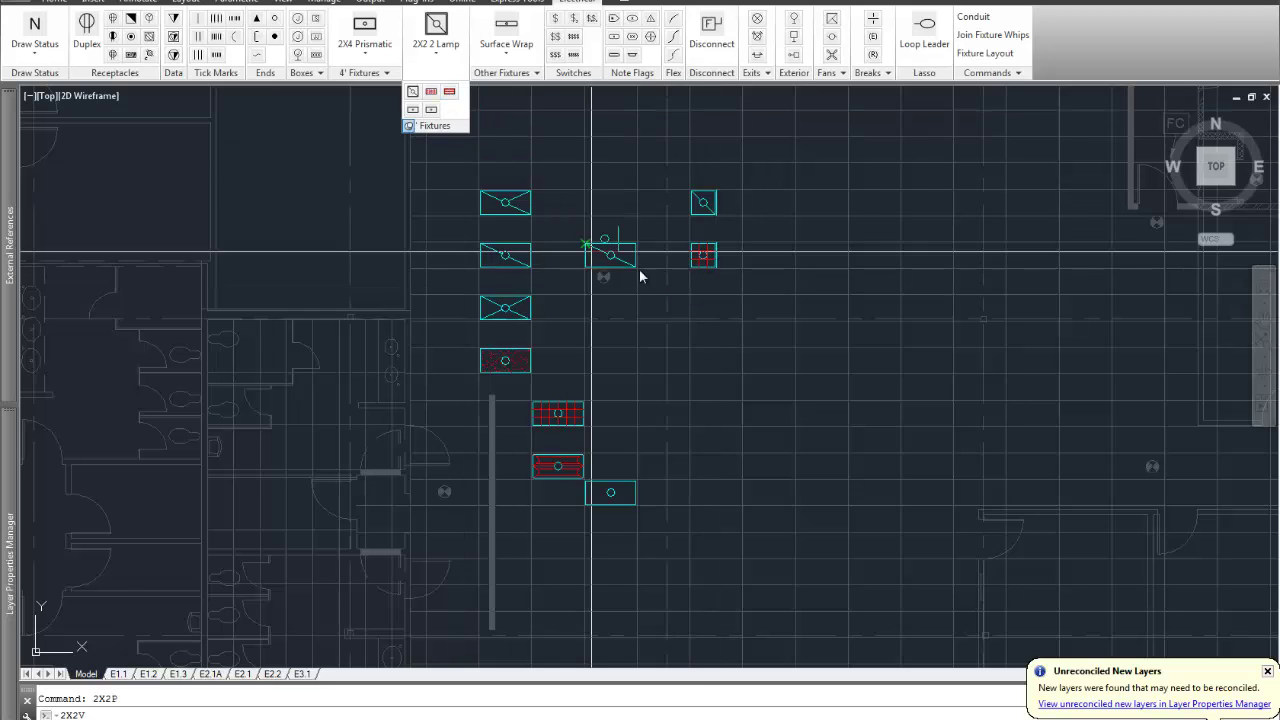
pyautogui.click(691, 324)
pyautogui.click(711, 327)
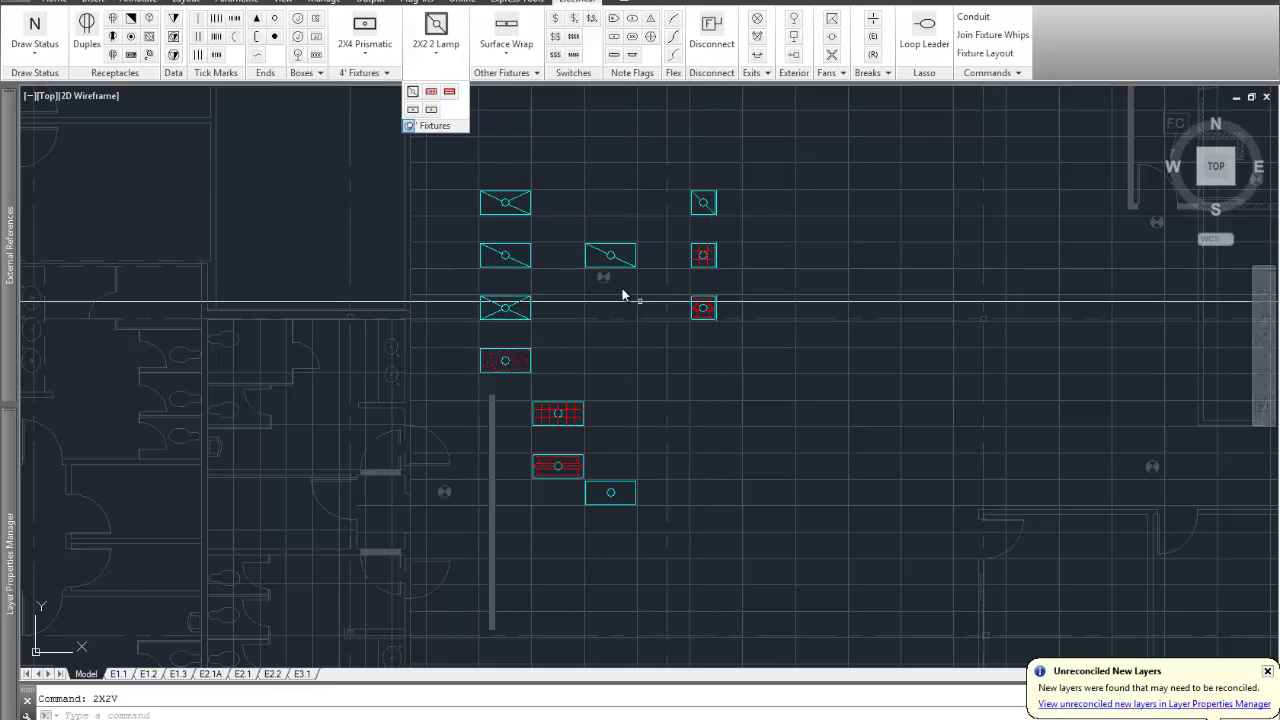
# Continue the 2X2 column downward with a Prismatic fixture below the volumetric one and a Surface fixture beneath it.
pyautogui.click(413, 109)
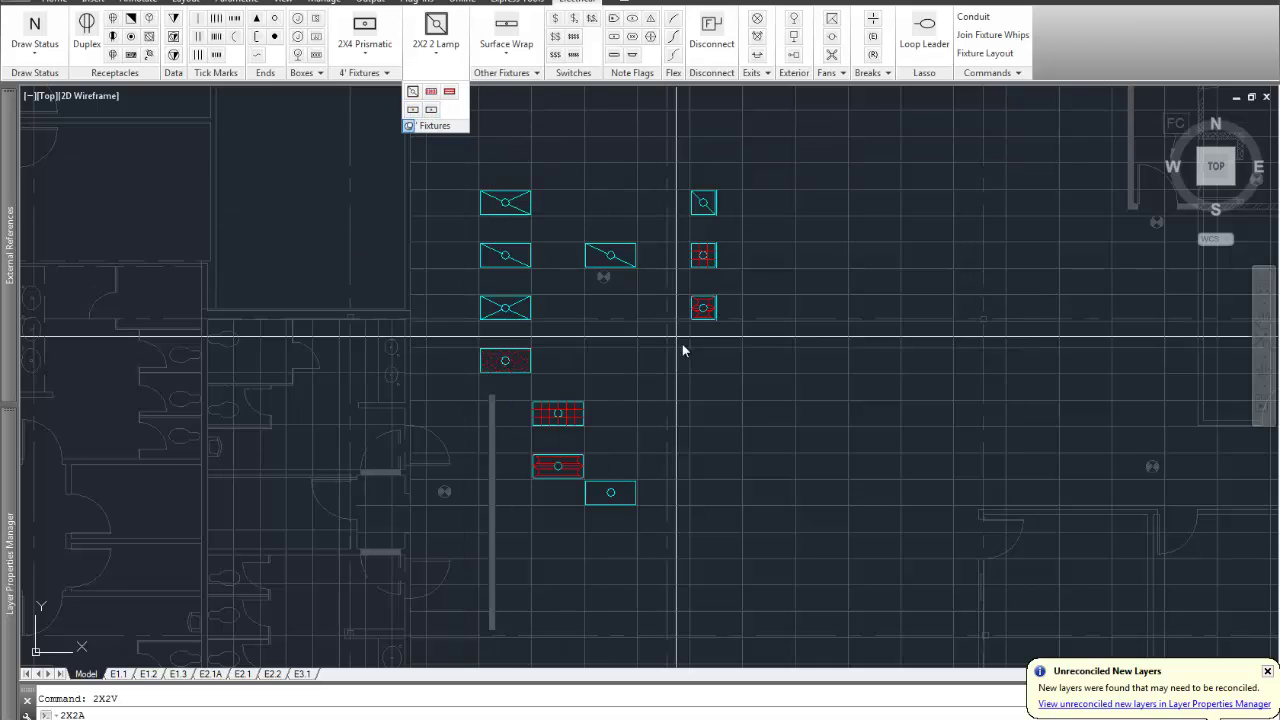
pyautogui.click(711, 378)
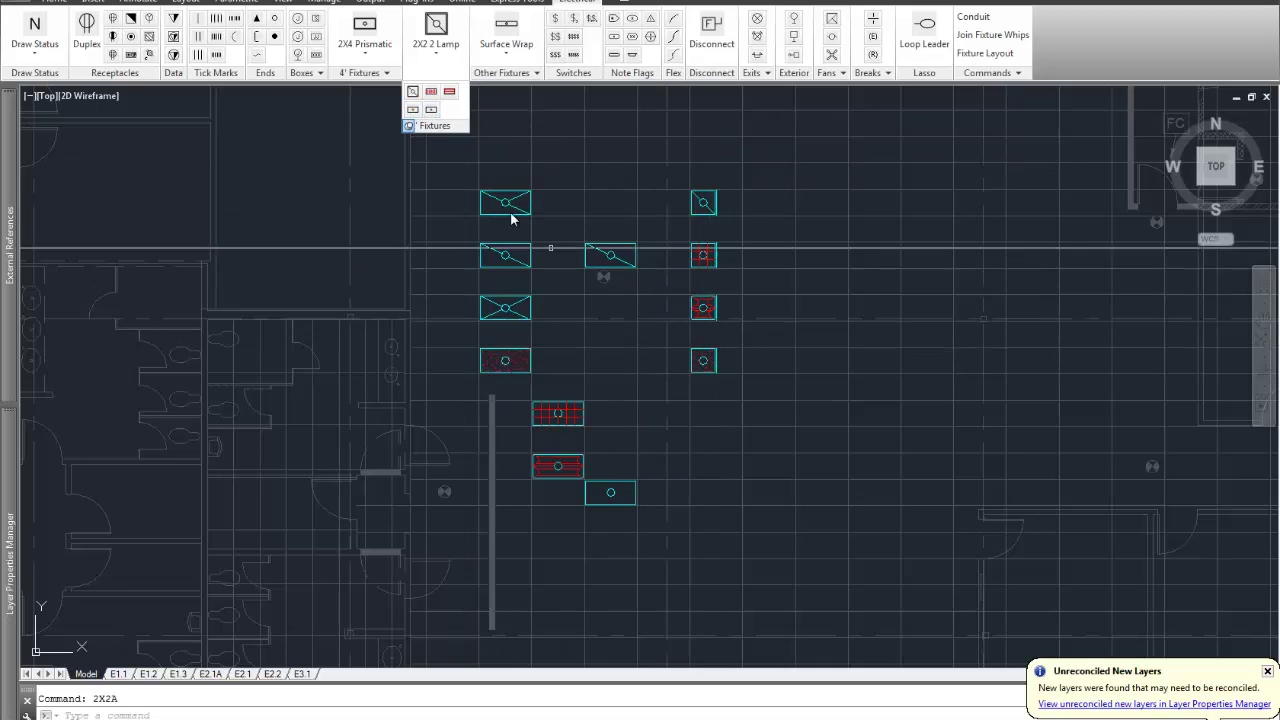
pyautogui.click(431, 109)
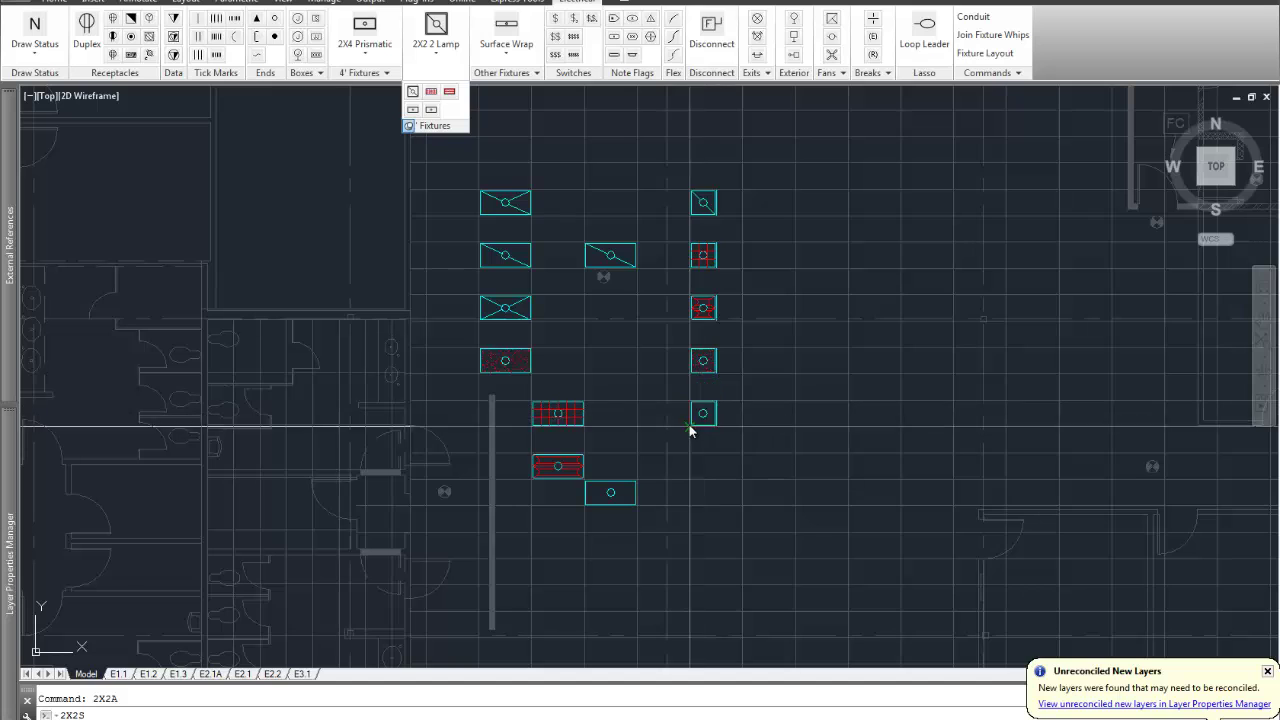
pyautogui.click(705, 414)
# Erase all the placed 2X4 and 2X2 fixtures from the ceiling grid with one selection window.
pyautogui.scroll(2, 686, 385)
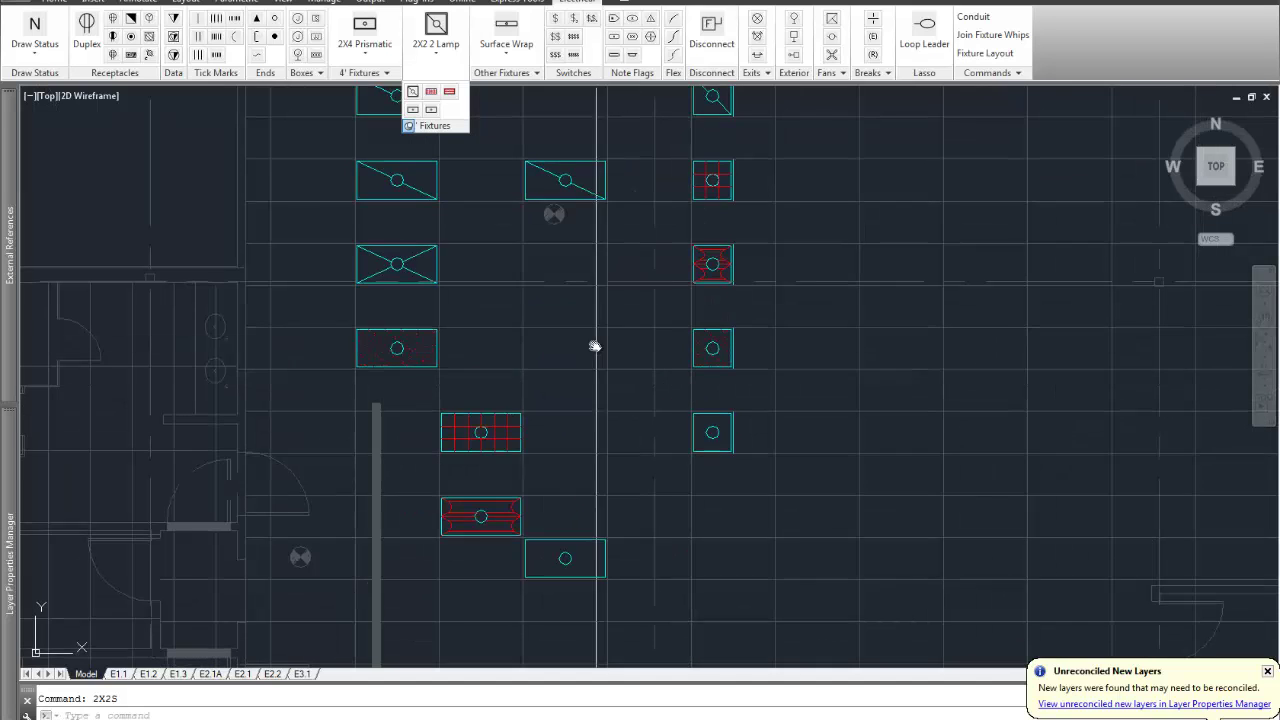
pyautogui.moveTo(591, 346); pyautogui.dragTo(681, 403, button='middle')
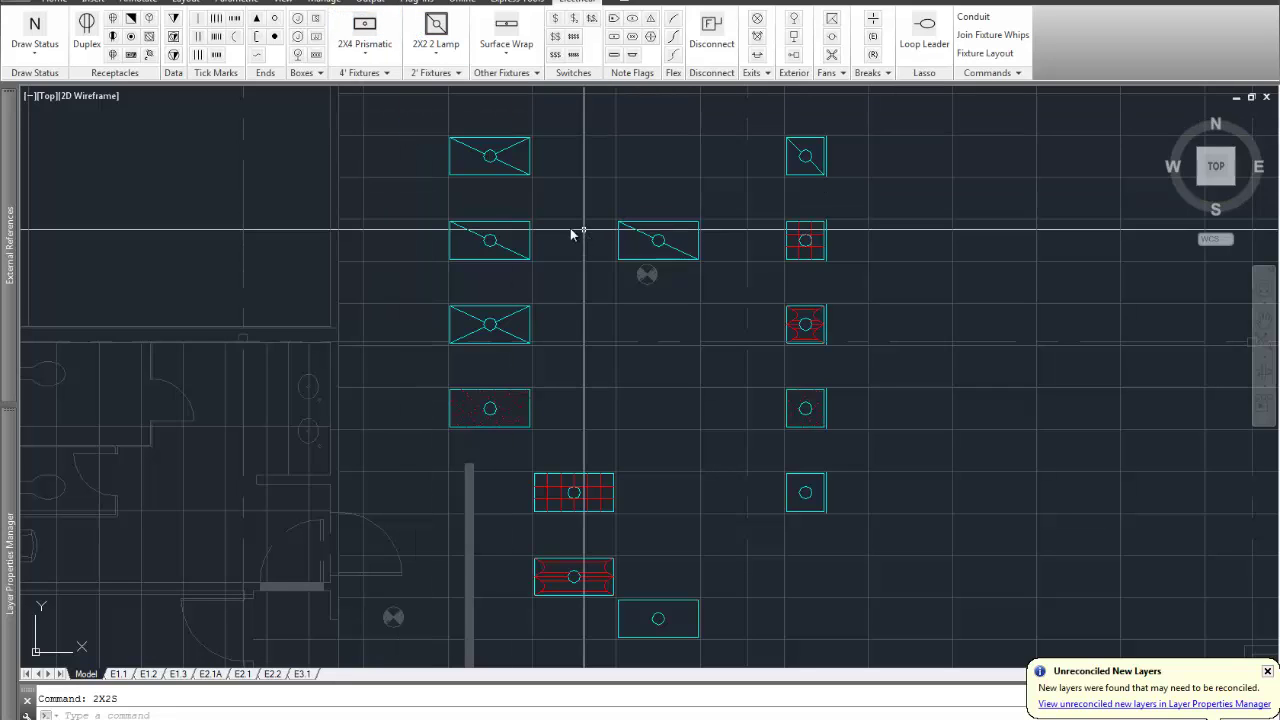
pyautogui.write('e')
pyautogui.press('Return')
pyautogui.click(411, 116)
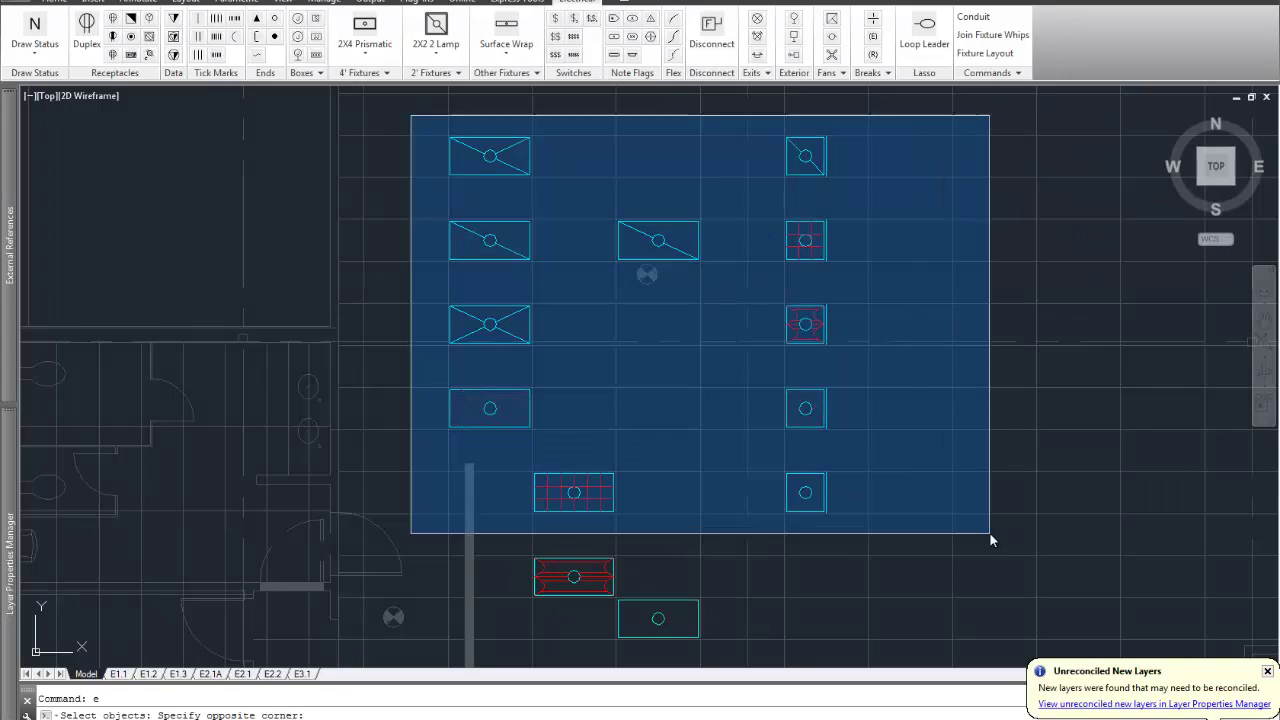
pyautogui.click(945, 655)
pyautogui.press('Return')
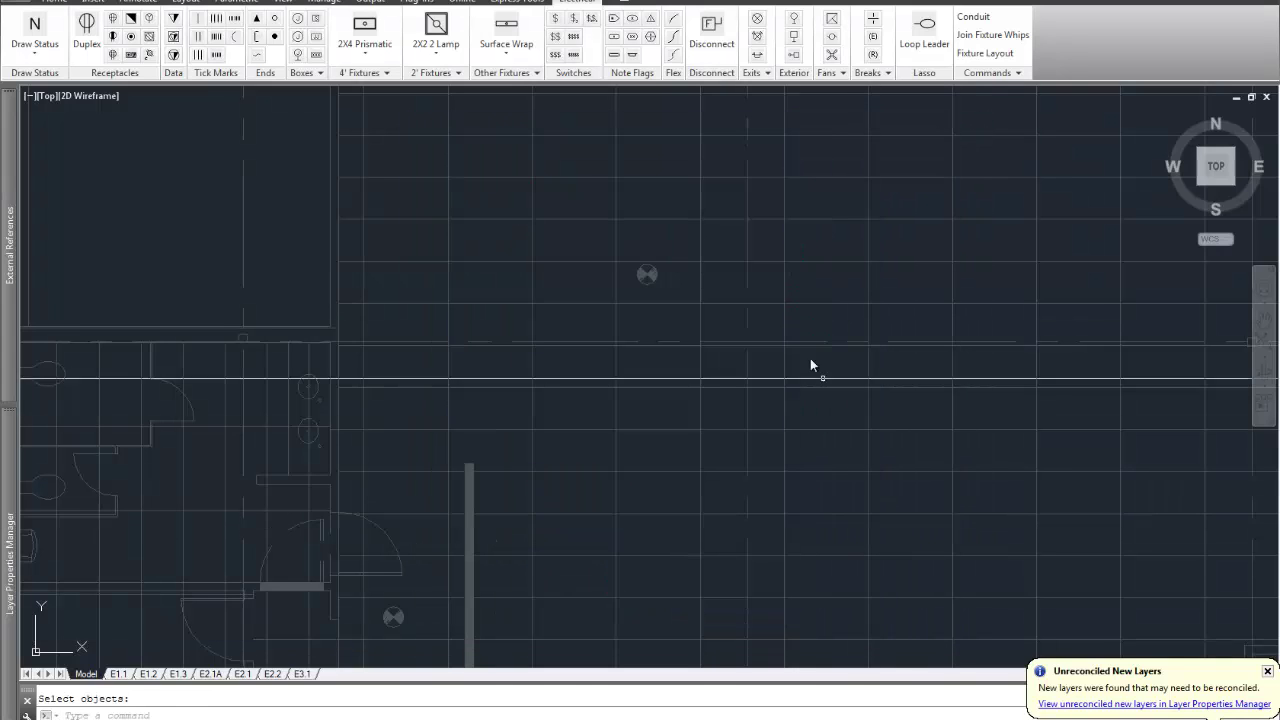
pyautogui.moveTo(810, 358); pyautogui.dragTo(642, 418, button='middle')
pyautogui.scroll(-2, 642, 418)
pyautogui.moveTo(723, 403); pyautogui.dragTo(652, 420, button='middle')
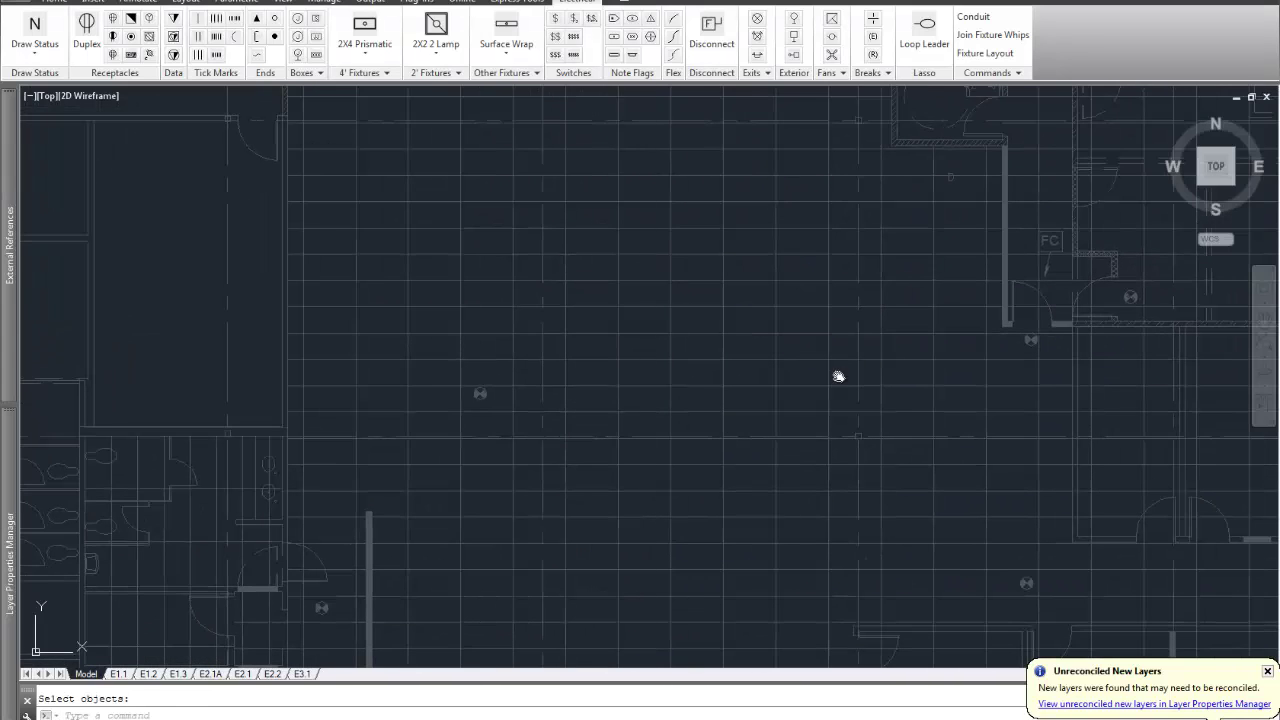
pyautogui.click(985, 53)
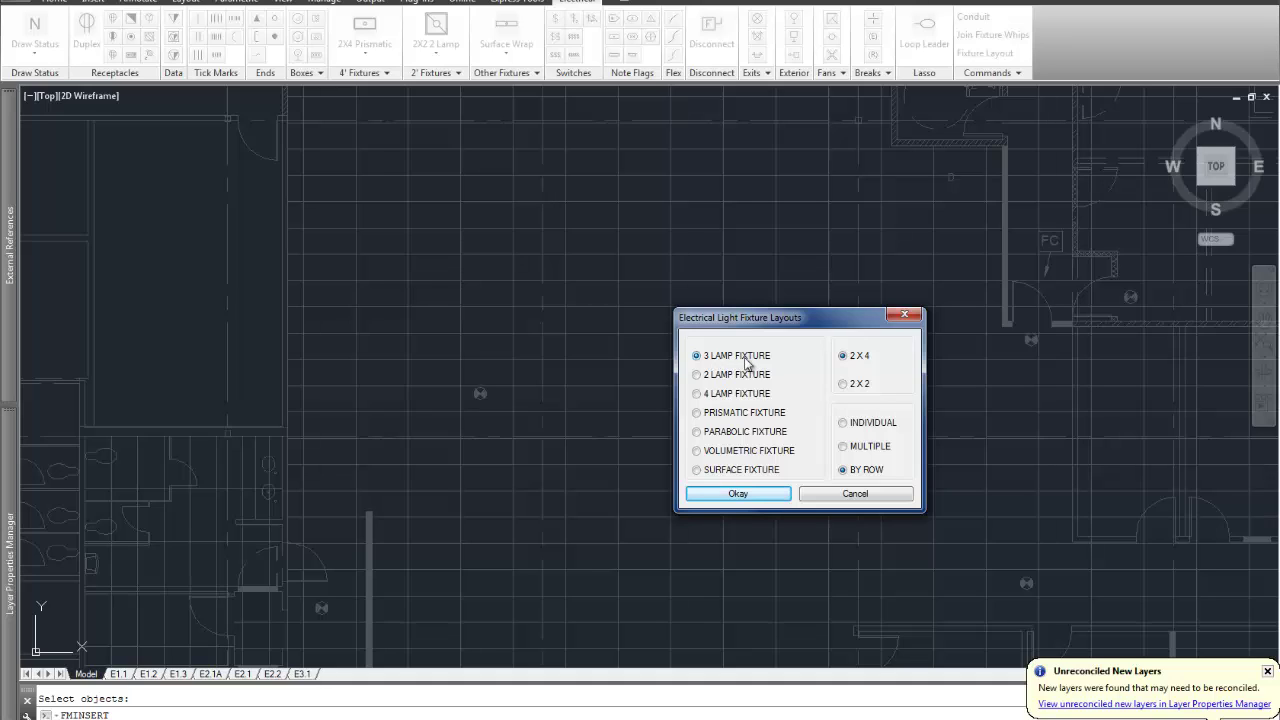
pyautogui.click(750, 496)
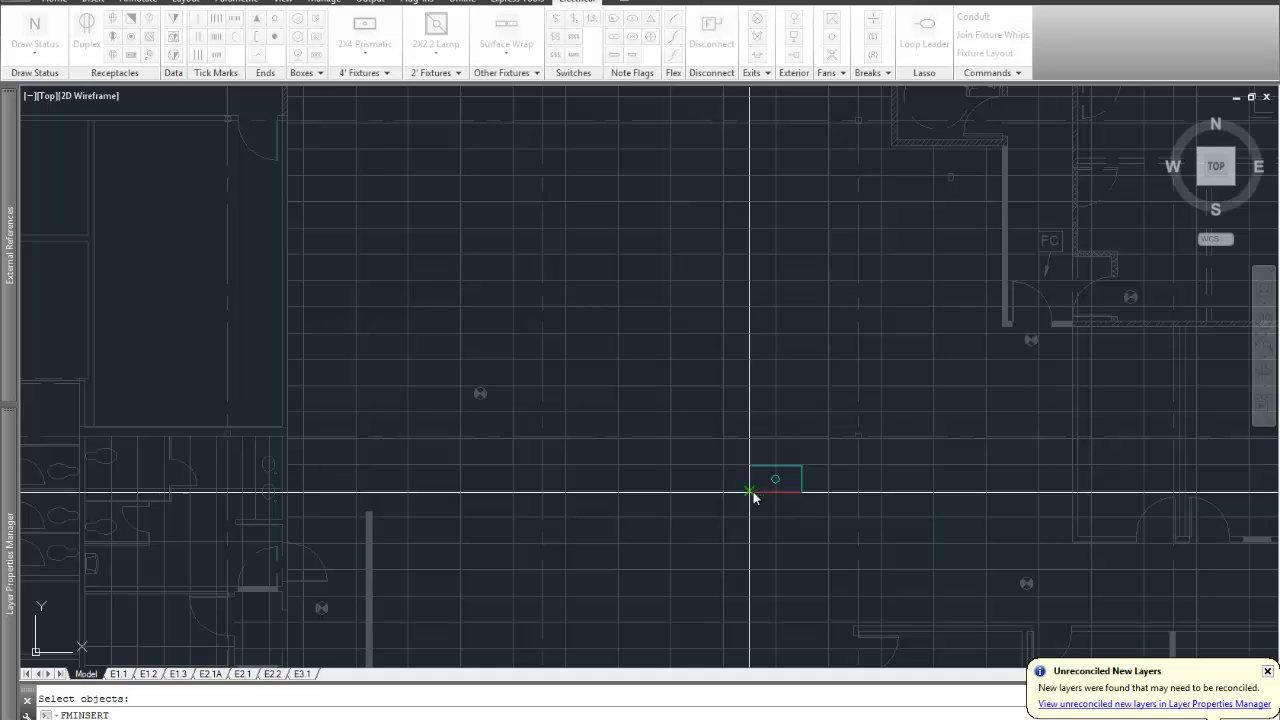
pyautogui.press('Escape')
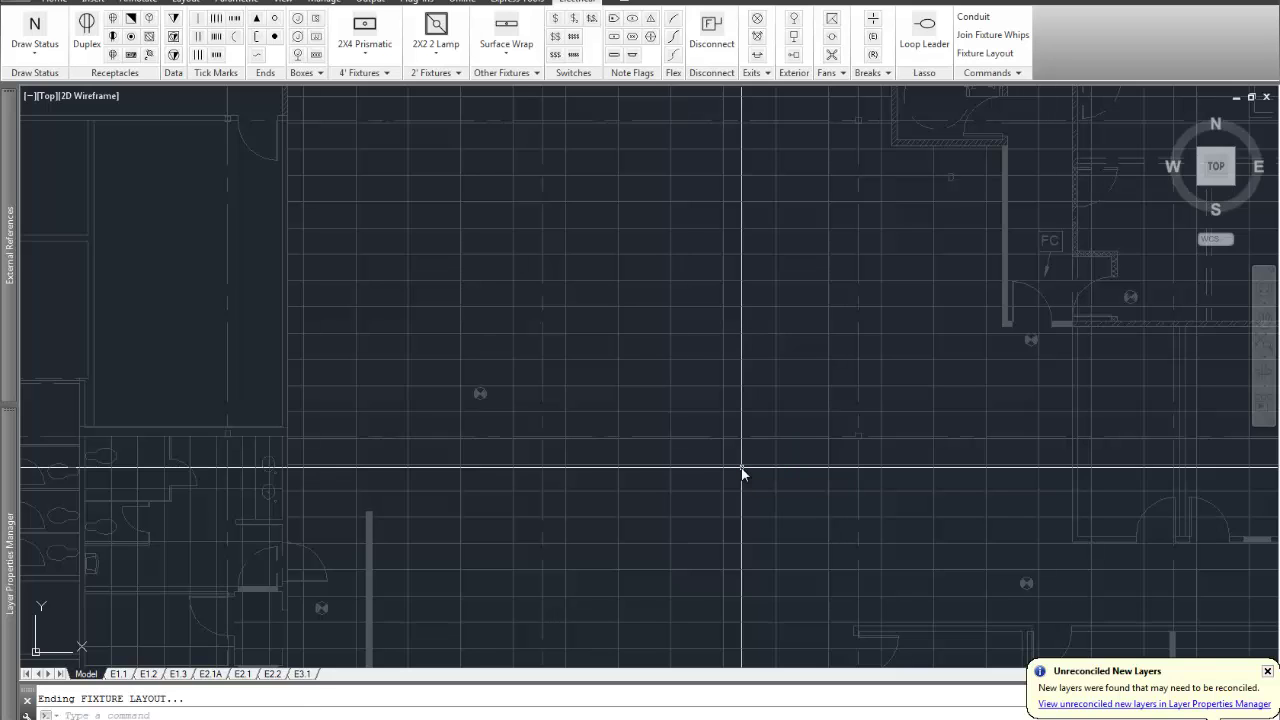
# Use Fixture Layout to place an individual 2 X 4 3 Lamp fixture vertically on the ceiling grid near the middle of the open room.
pyautogui.click(972, 54)
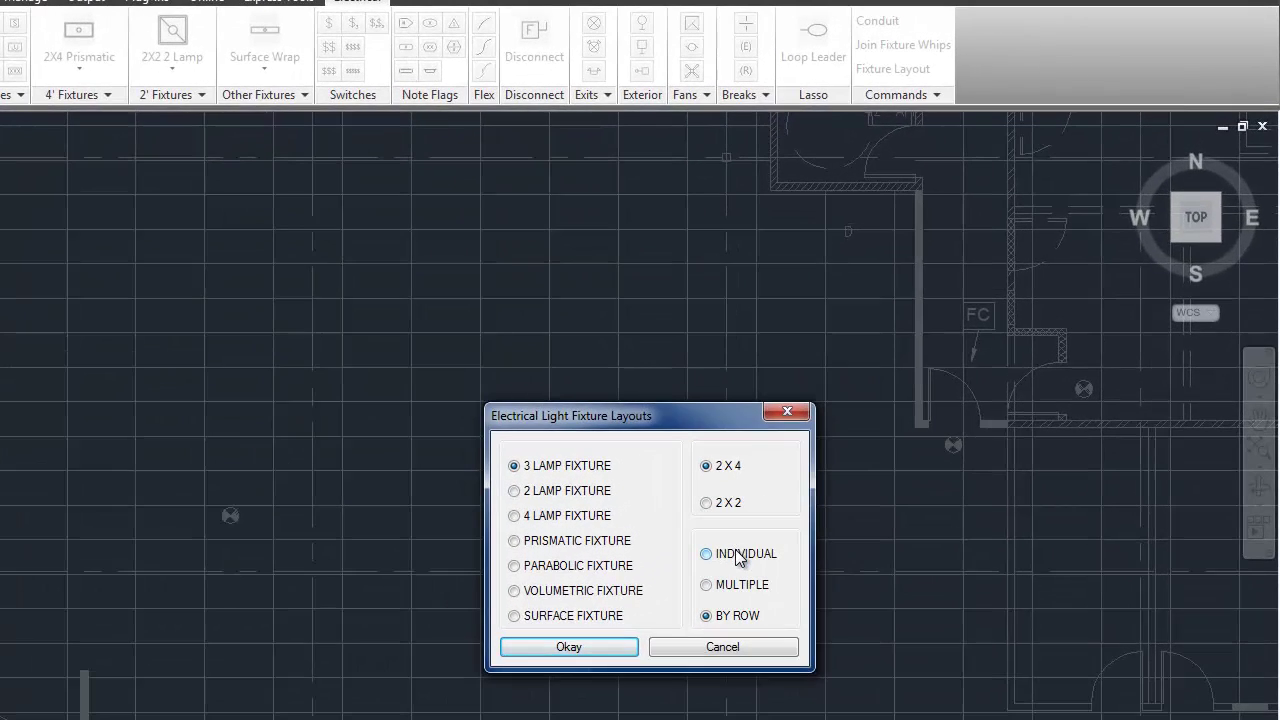
pyautogui.click(866, 423)
pyautogui.click(566, 646)
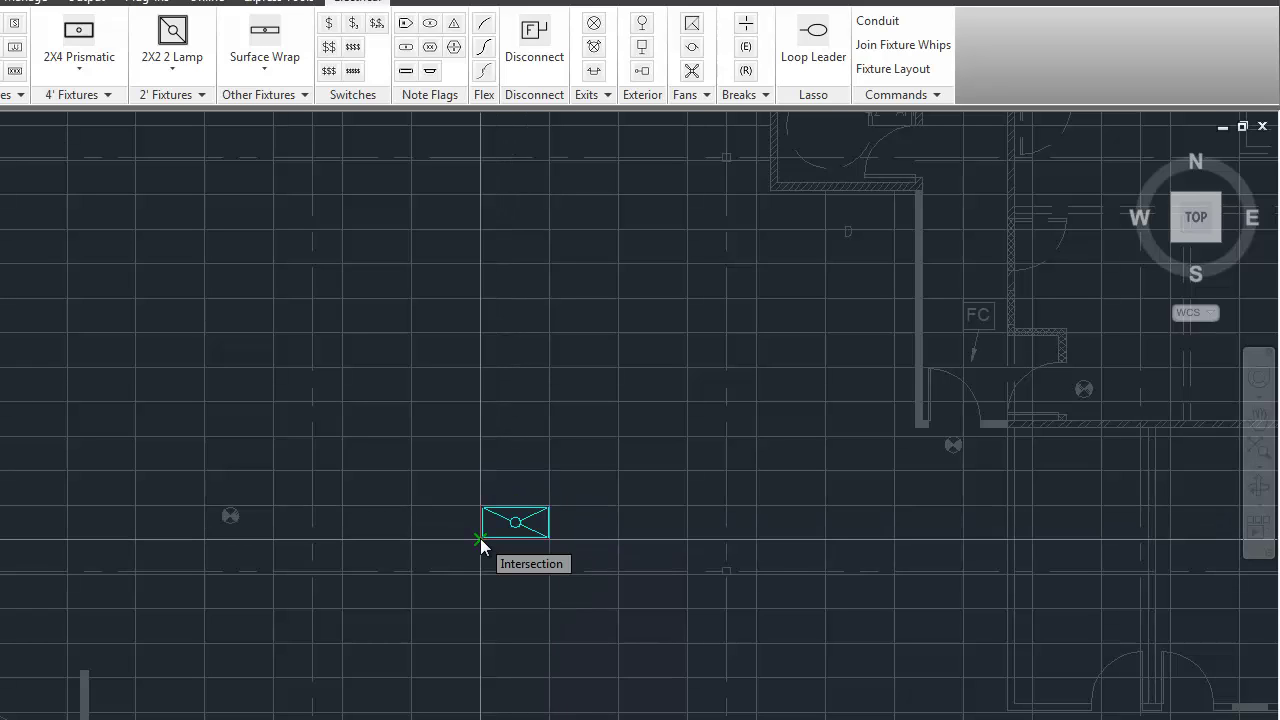
pyautogui.click(480, 538)
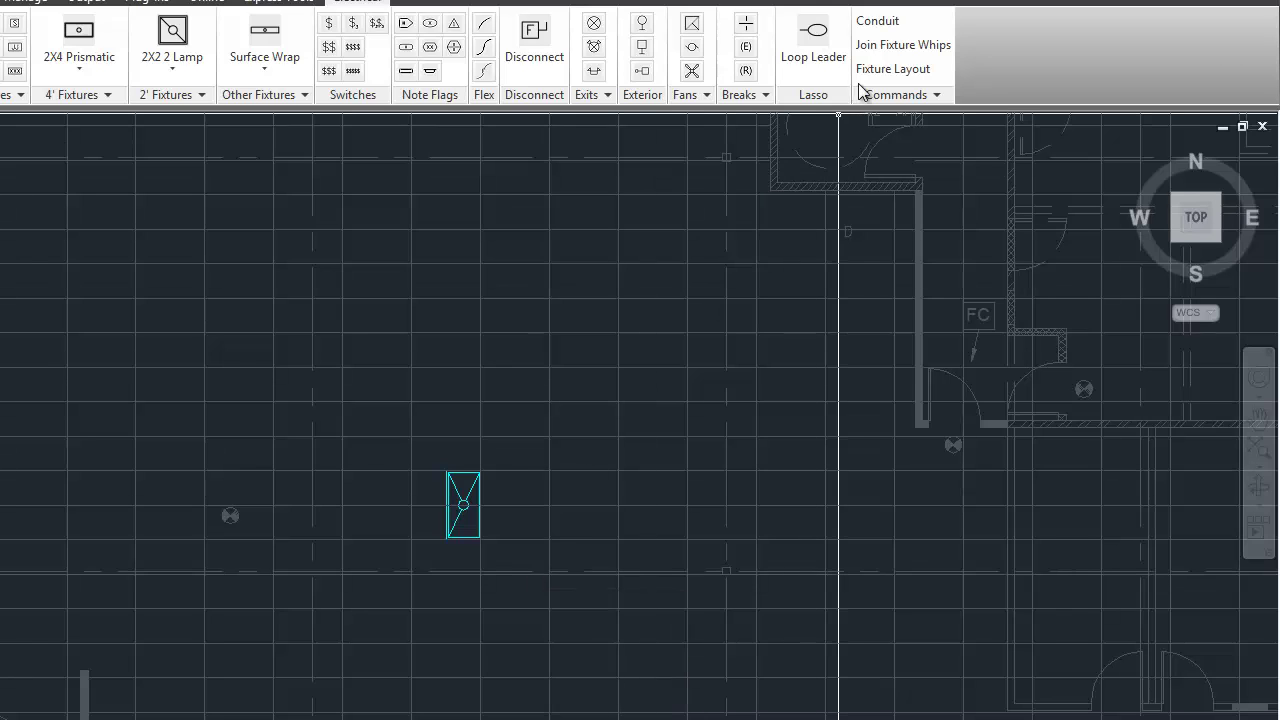
# Use Fixture Layout to place an individual 2 X 2 Parabolic fixture below and to the right of the 3 Lamp fixture.
pyautogui.click(884, 68)
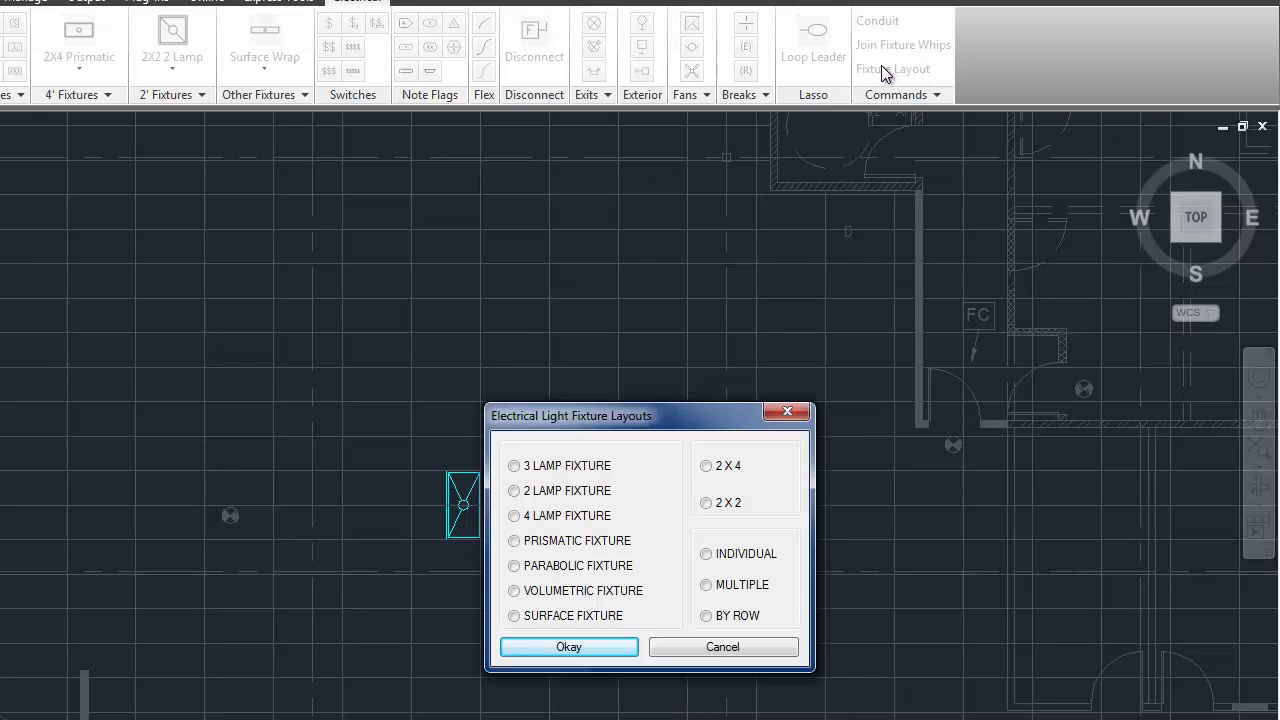
pyautogui.click(720, 501)
pyautogui.click(549, 566)
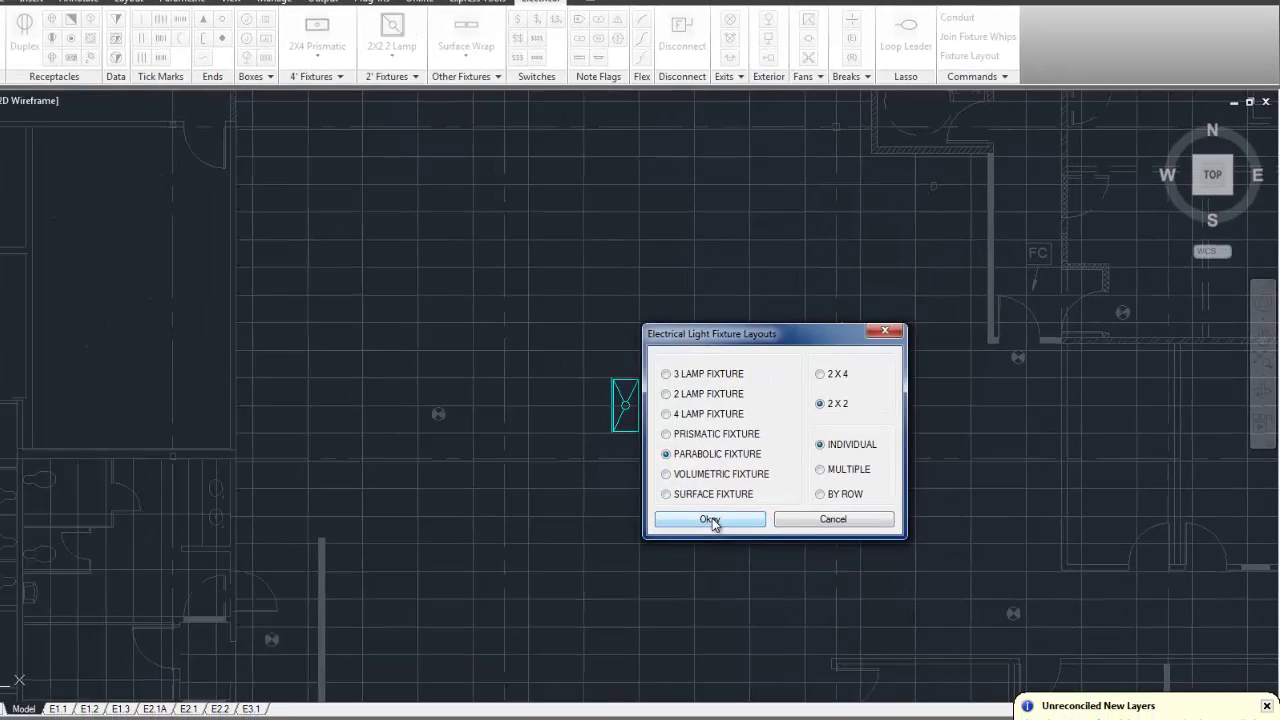
pyautogui.click(712, 518)
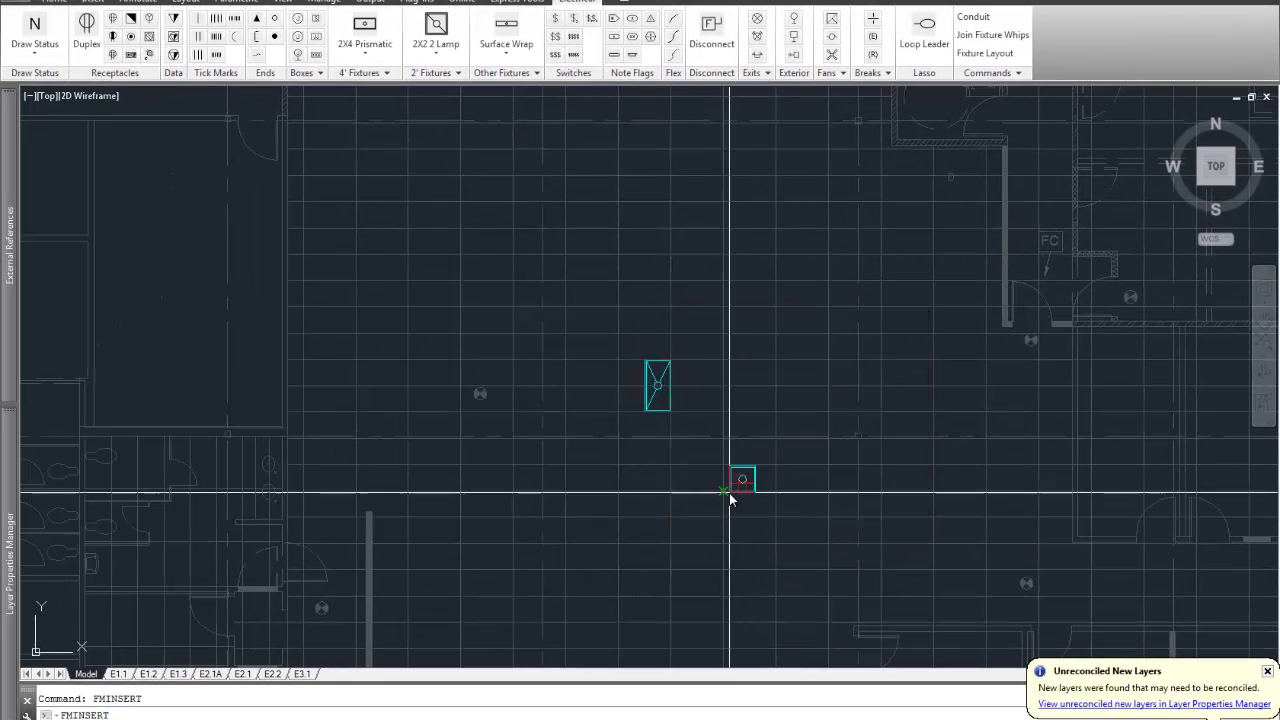
pyautogui.click(709, 502)
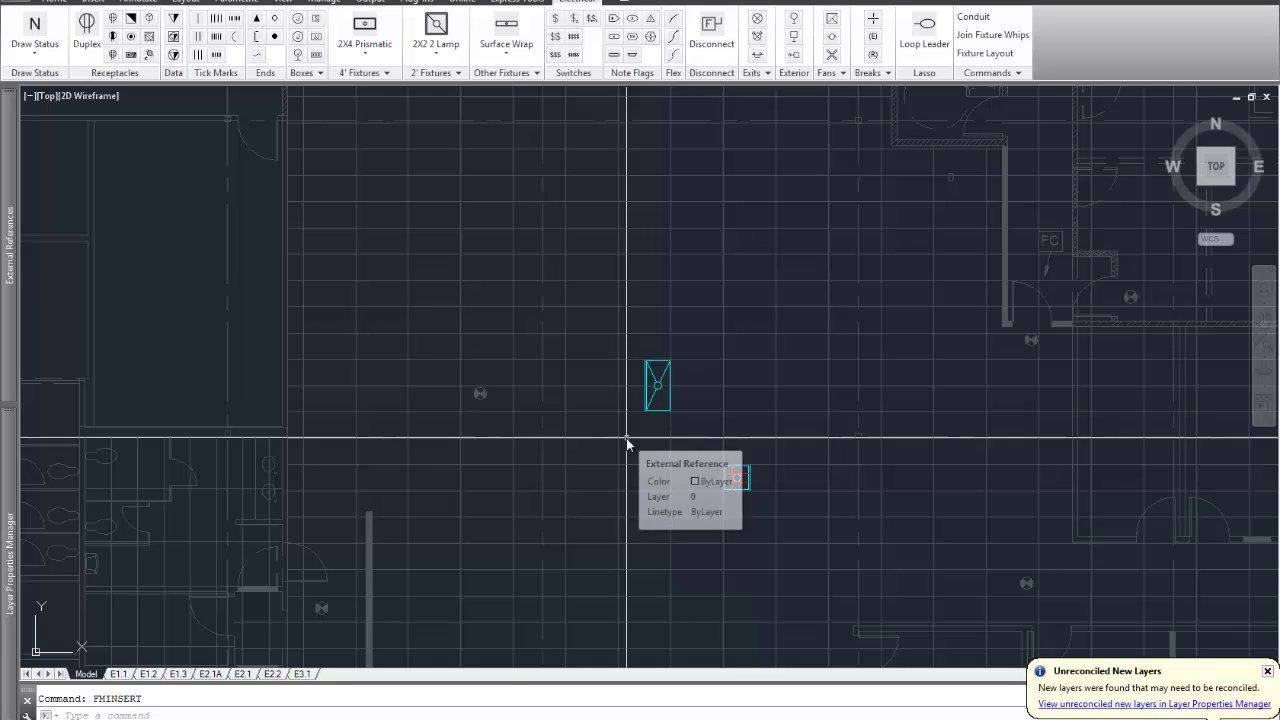
# Erase the 2X4 3 Lamp fixture and the 2X2 Parabolic fixture from the open room's ceiling grid.
pyautogui.write('e')
pyautogui.press('Return')
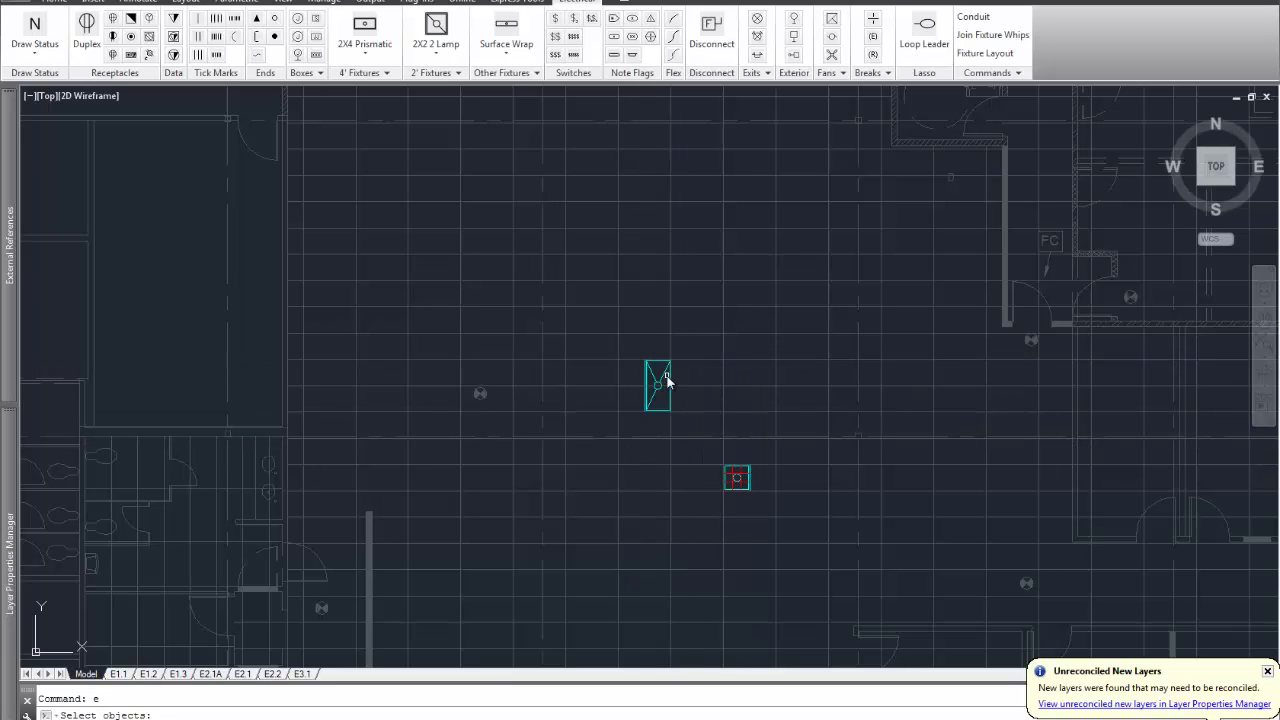
pyautogui.click(663, 376)
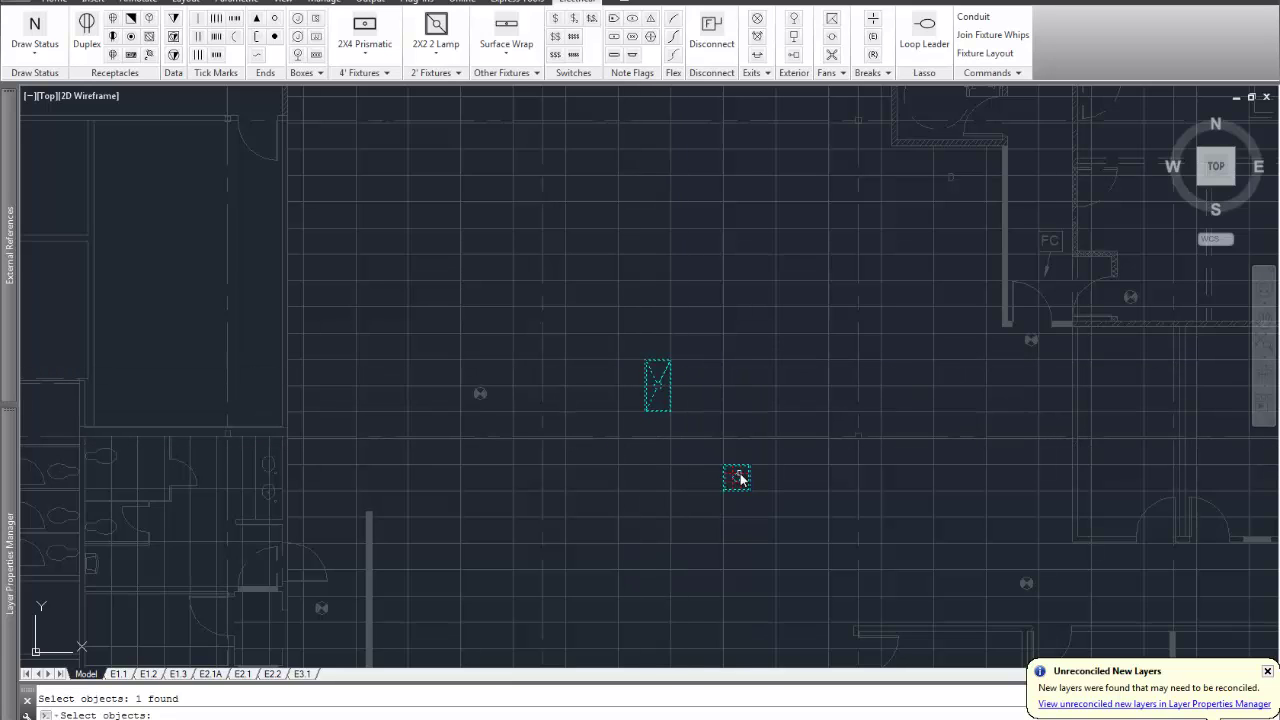
pyautogui.click(738, 477)
pyautogui.press('Return')
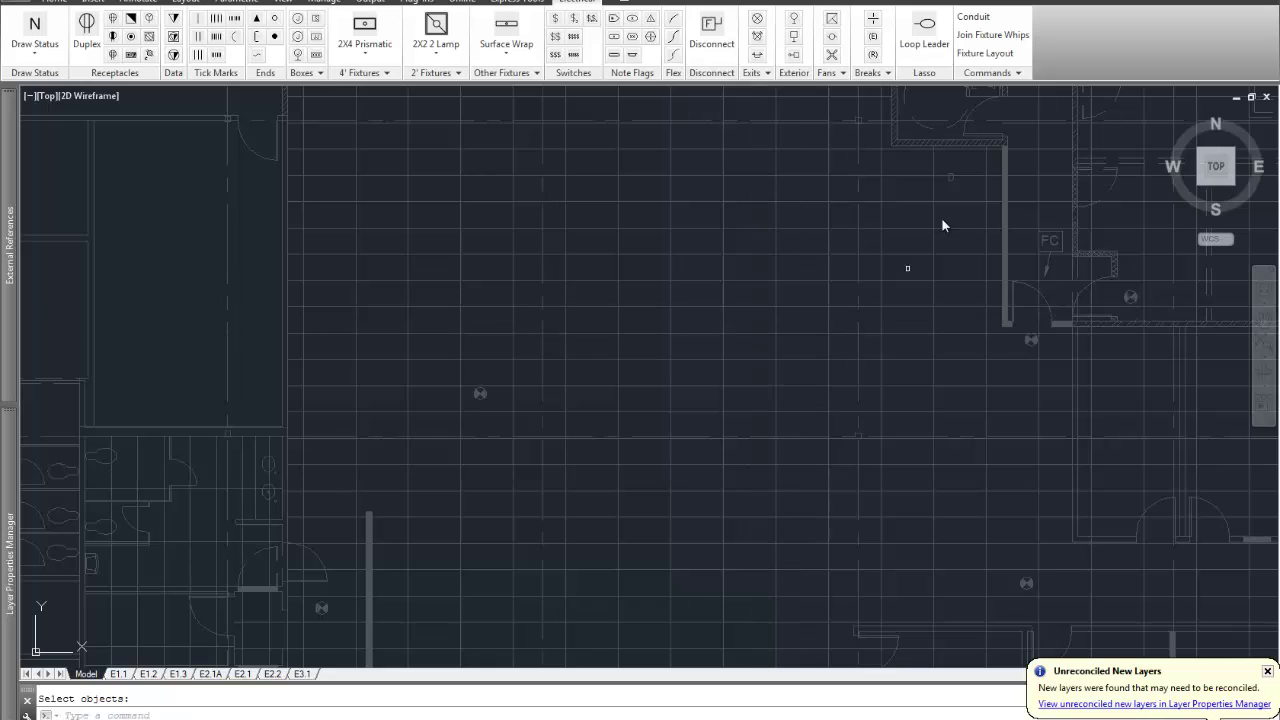
# Use Fixture Layout in Multiple mode to place three horizontal 2 X 4 fixtures in every other tile along a row in the open room.
pyautogui.click(986, 53)
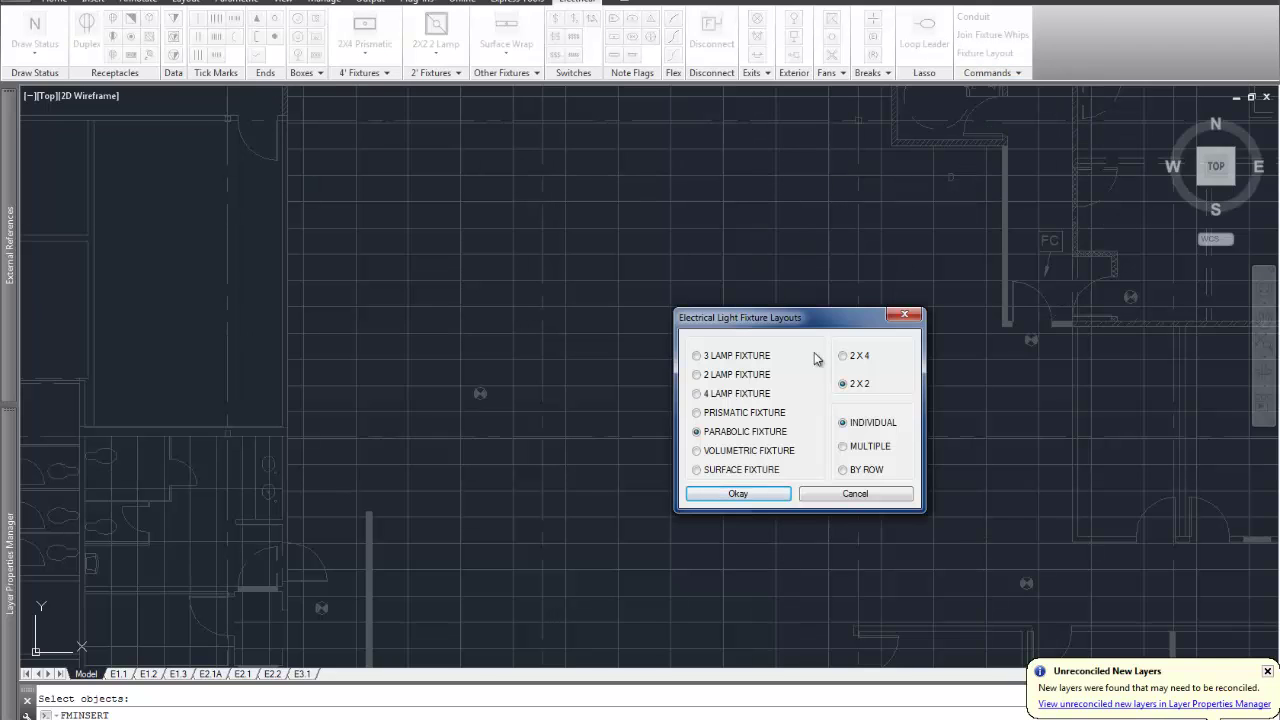
pyautogui.click(864, 452)
pyautogui.click(750, 460)
pyautogui.click(739, 494)
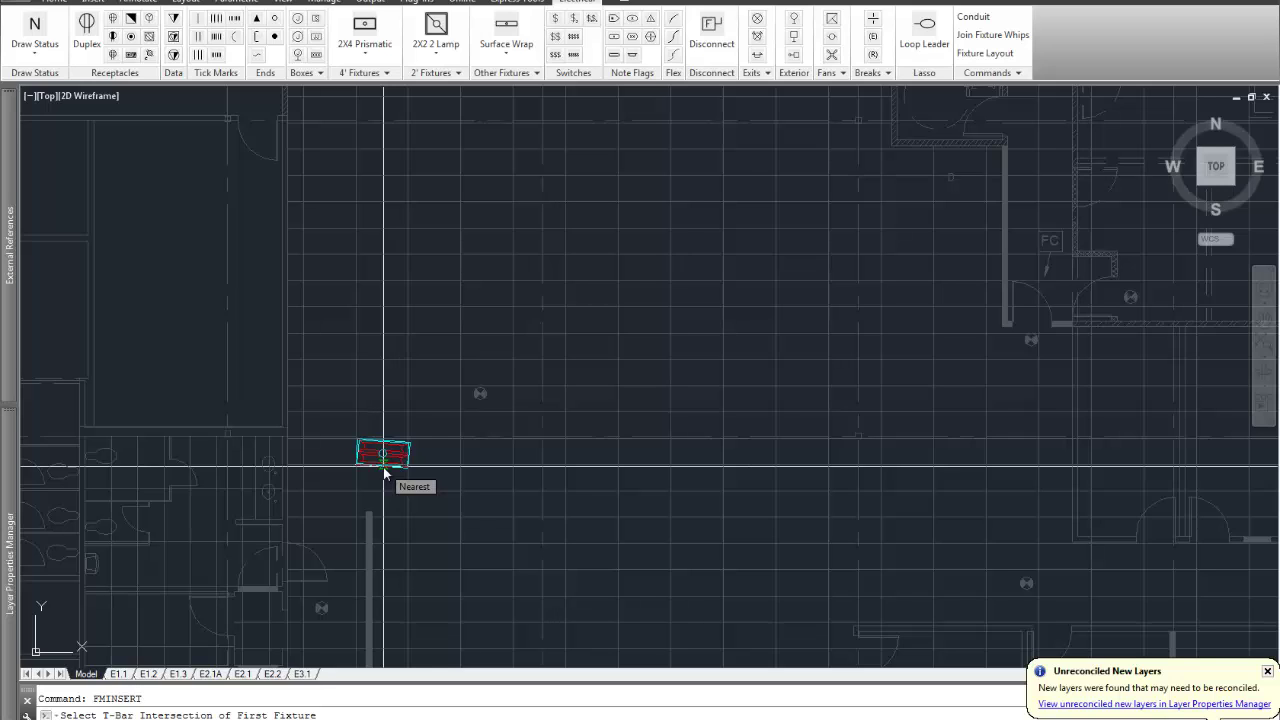
pyautogui.click(383, 466)
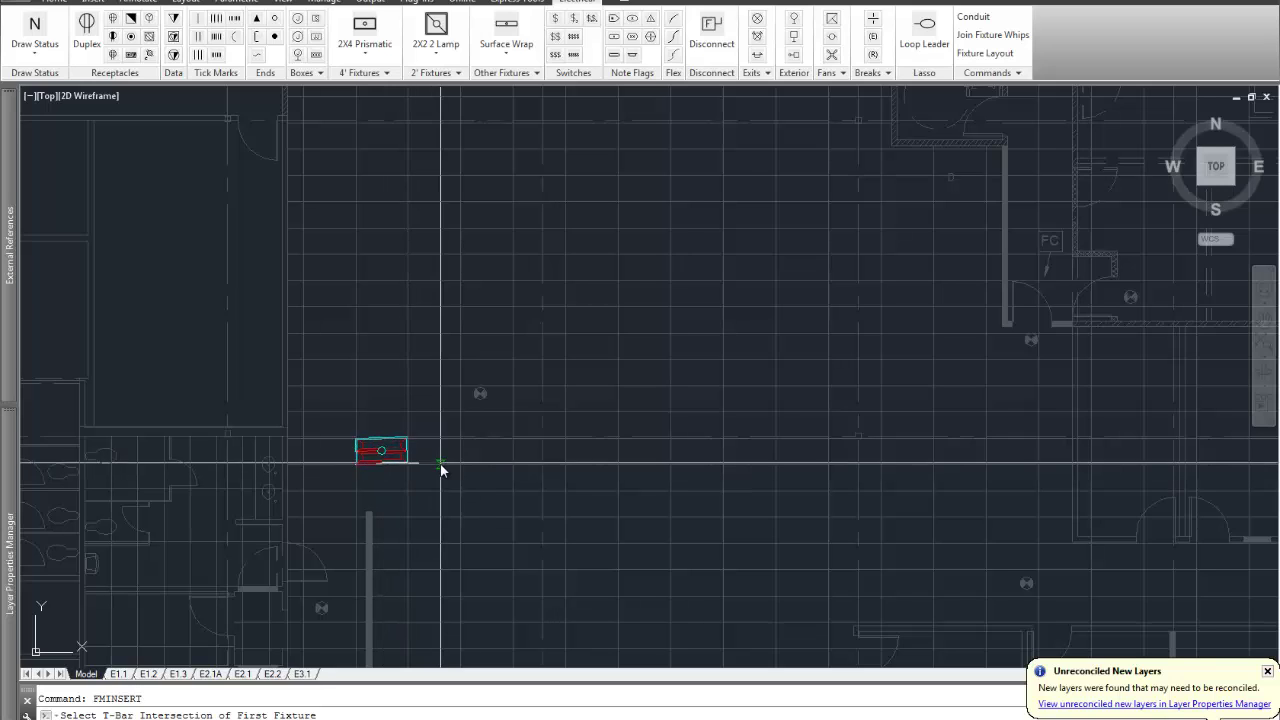
pyautogui.click(437, 466)
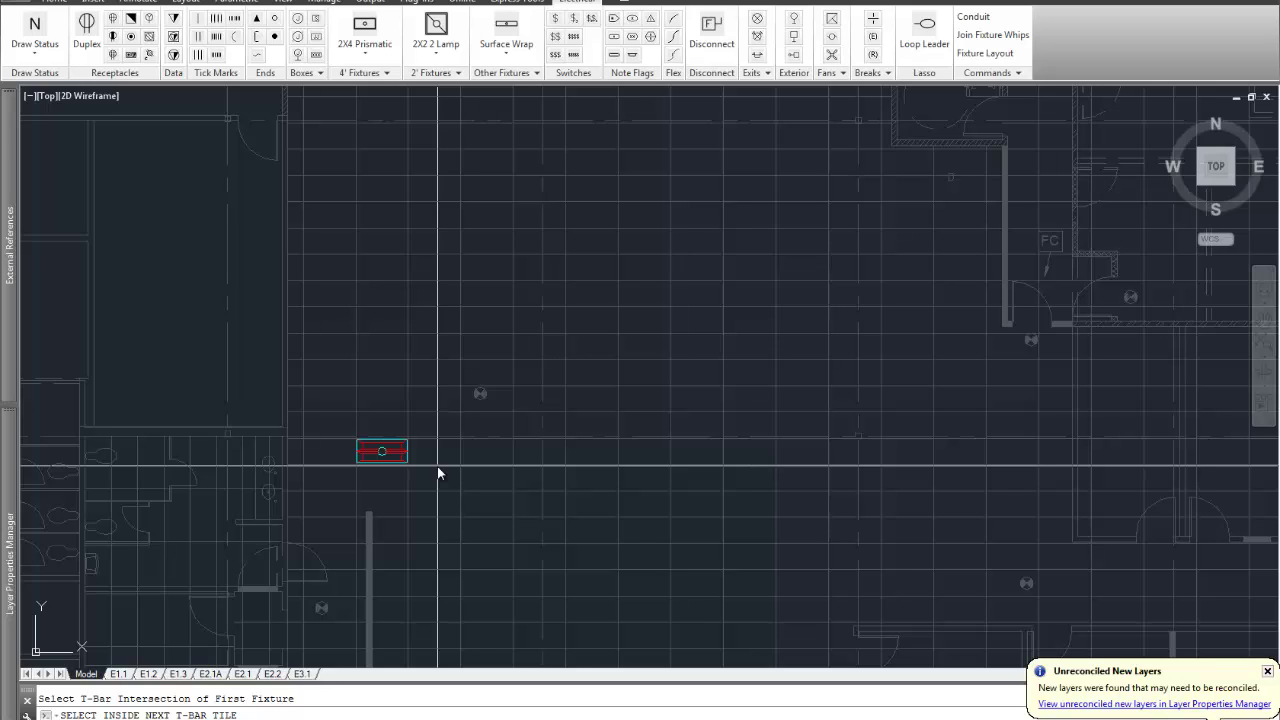
pyautogui.click(492, 453)
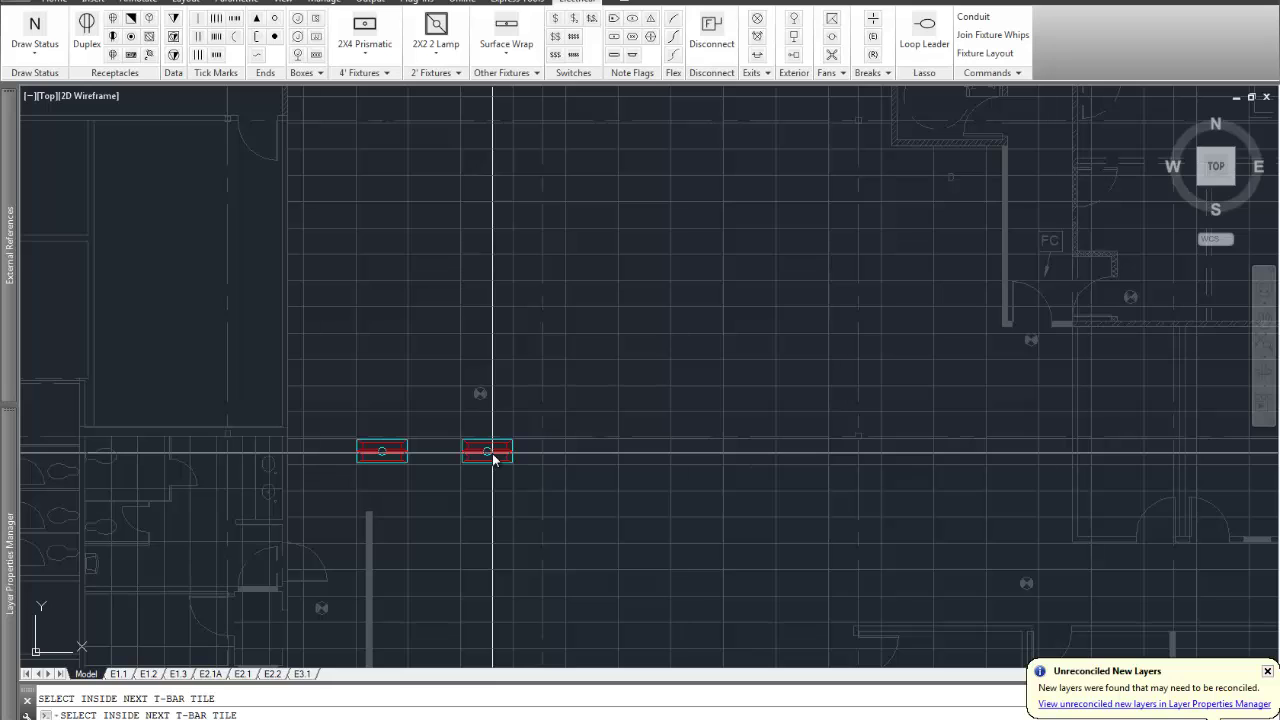
pyautogui.click(599, 453)
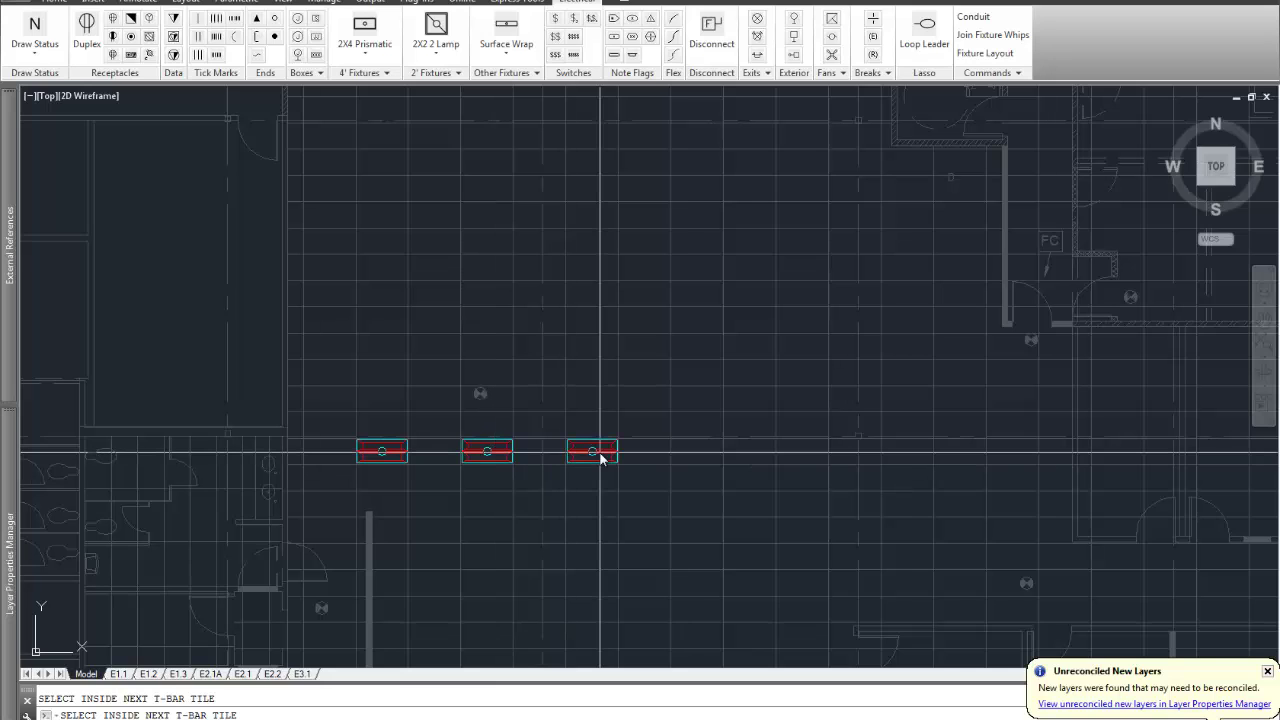
# Start a second fixture row above, leaving one tile row empty, with one fixture at the right end and three staggered fixtures to the left.
pyautogui.click(686, 398)
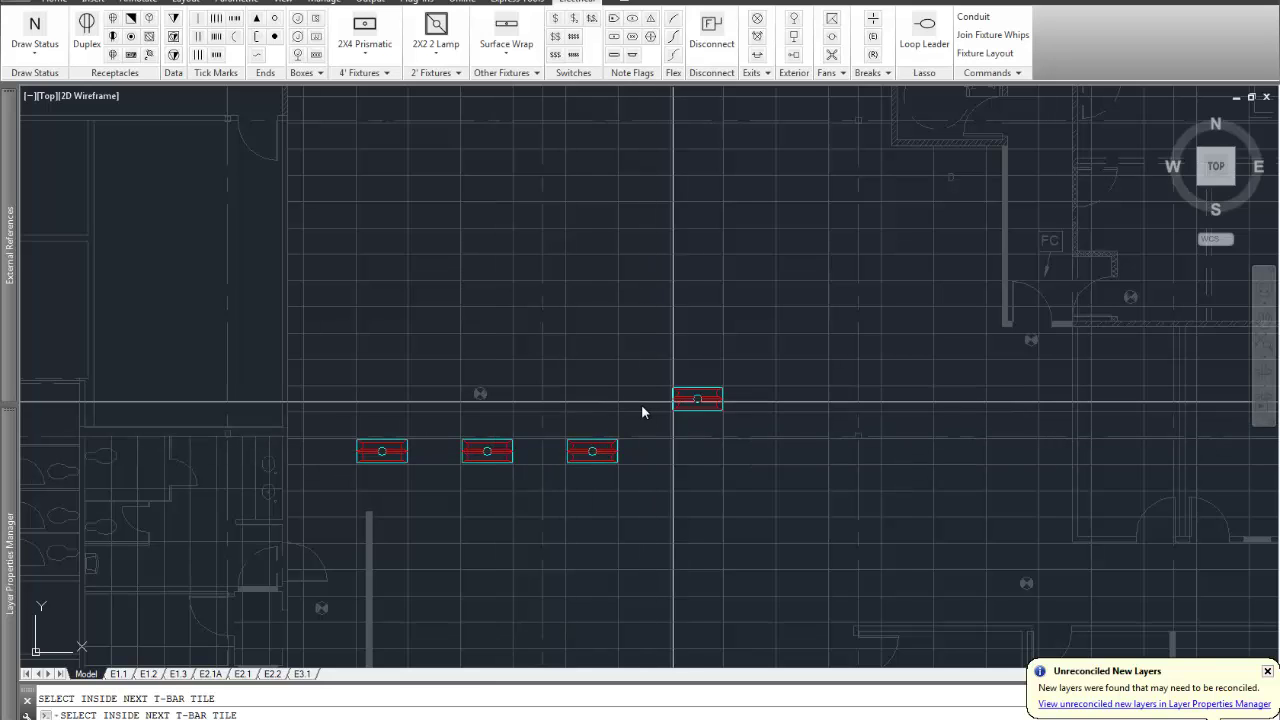
pyautogui.click(546, 404)
pyautogui.click(440, 401)
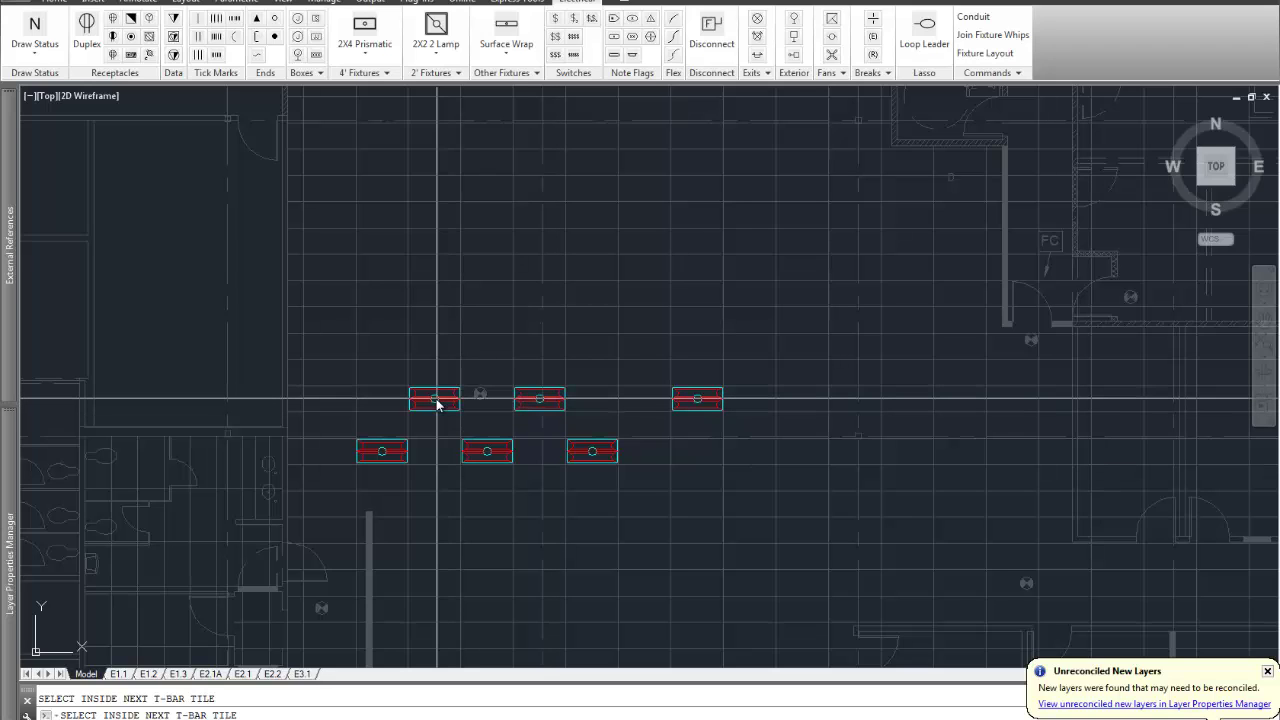
pyautogui.click(329, 401)
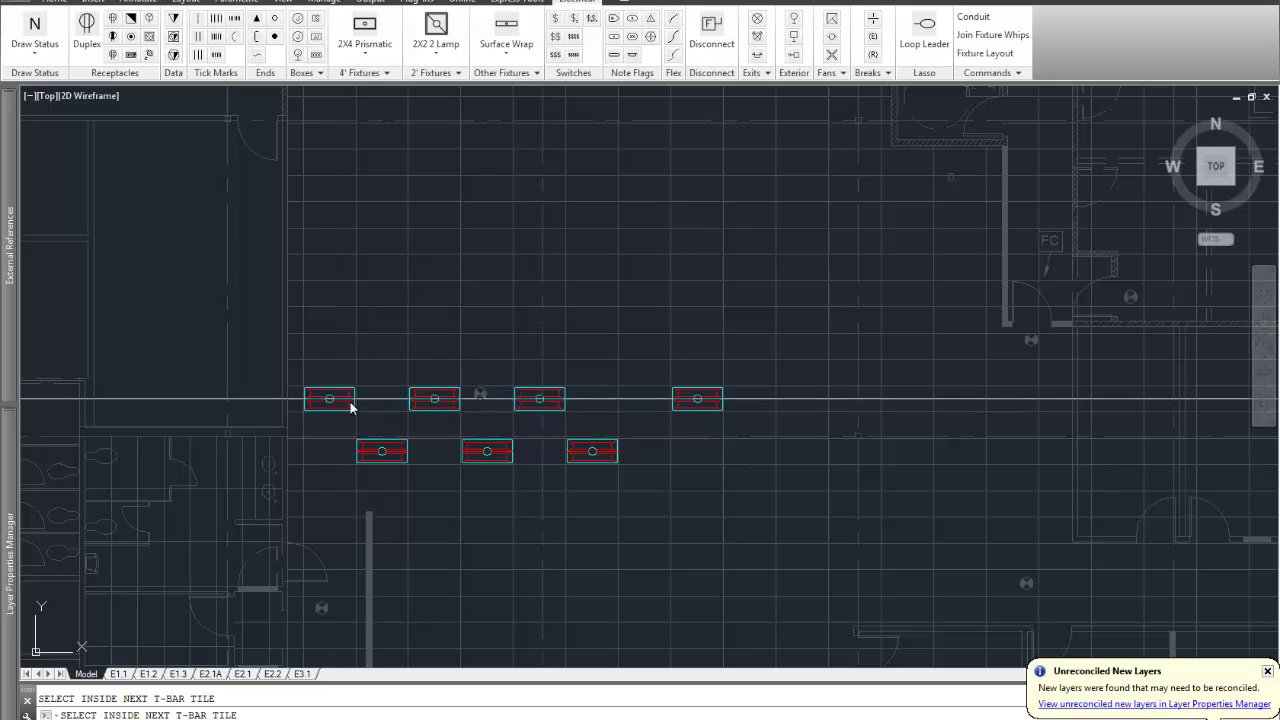
# Add a third row of fixtures directly above the first row's positions, removing the misplaced ones at its left end.
pyautogui.click(380, 353)
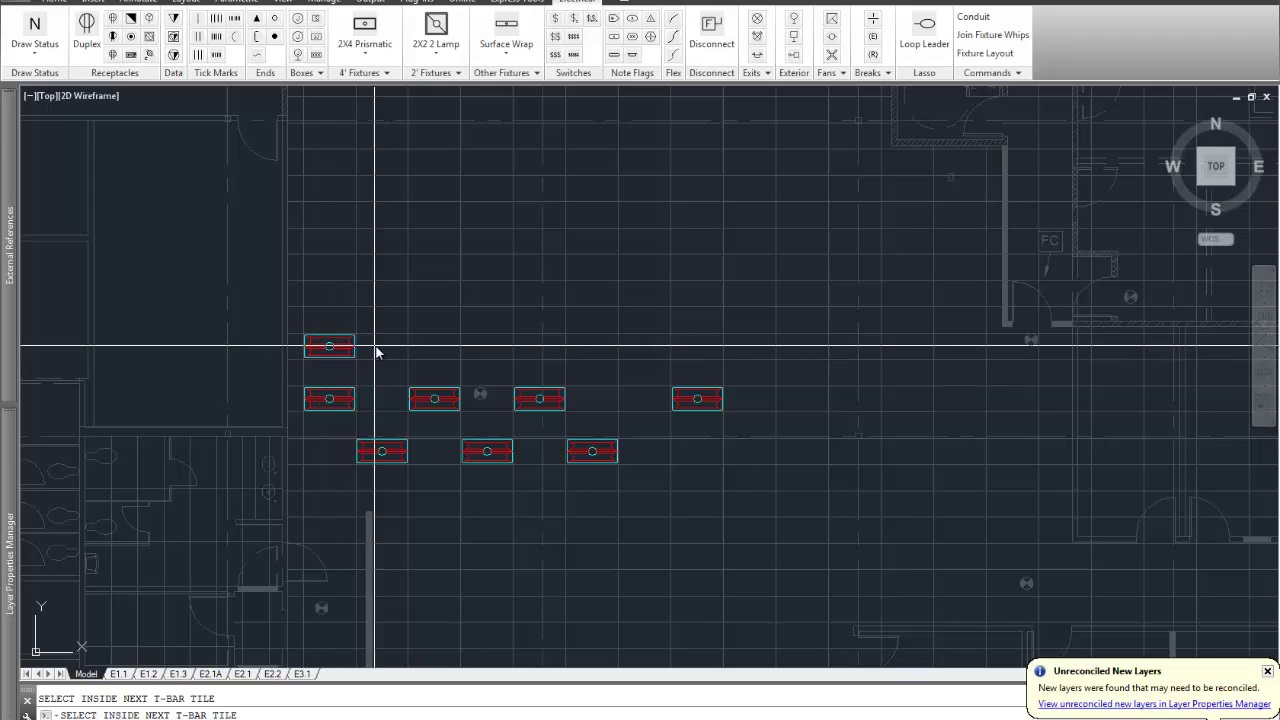
pyautogui.press('u')
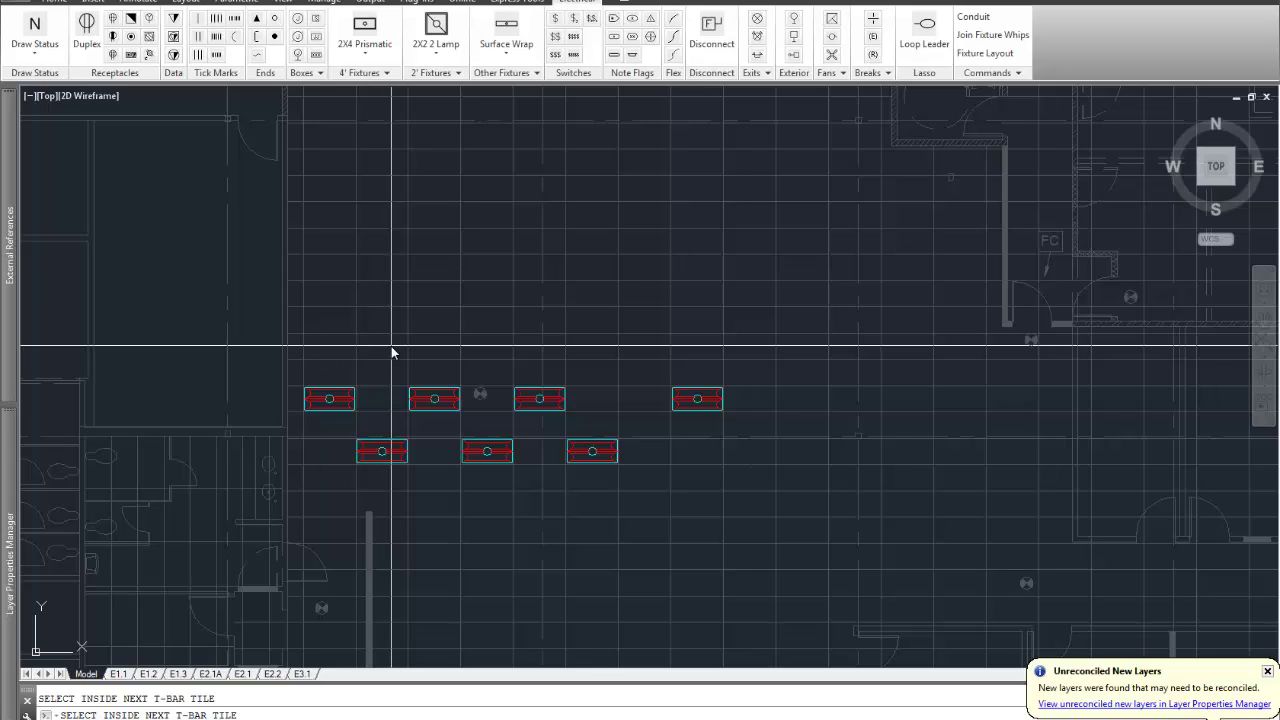
pyautogui.click(392, 351)
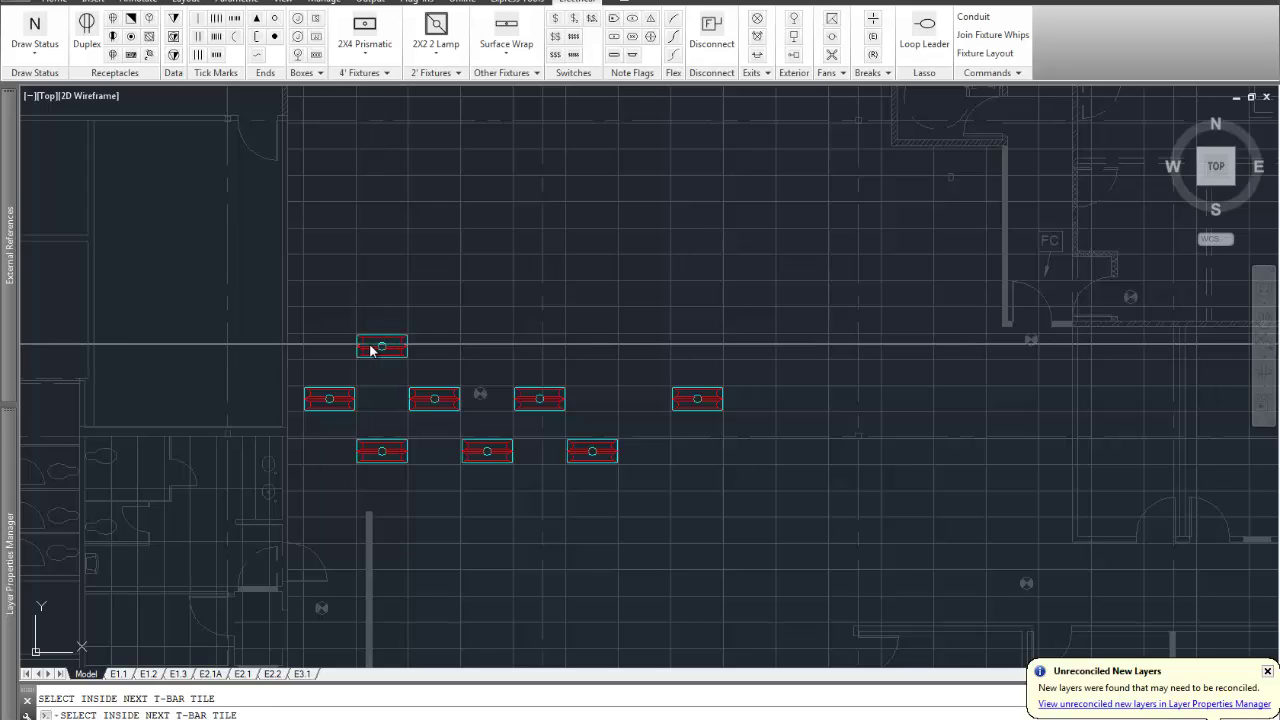
pyautogui.click(368, 349)
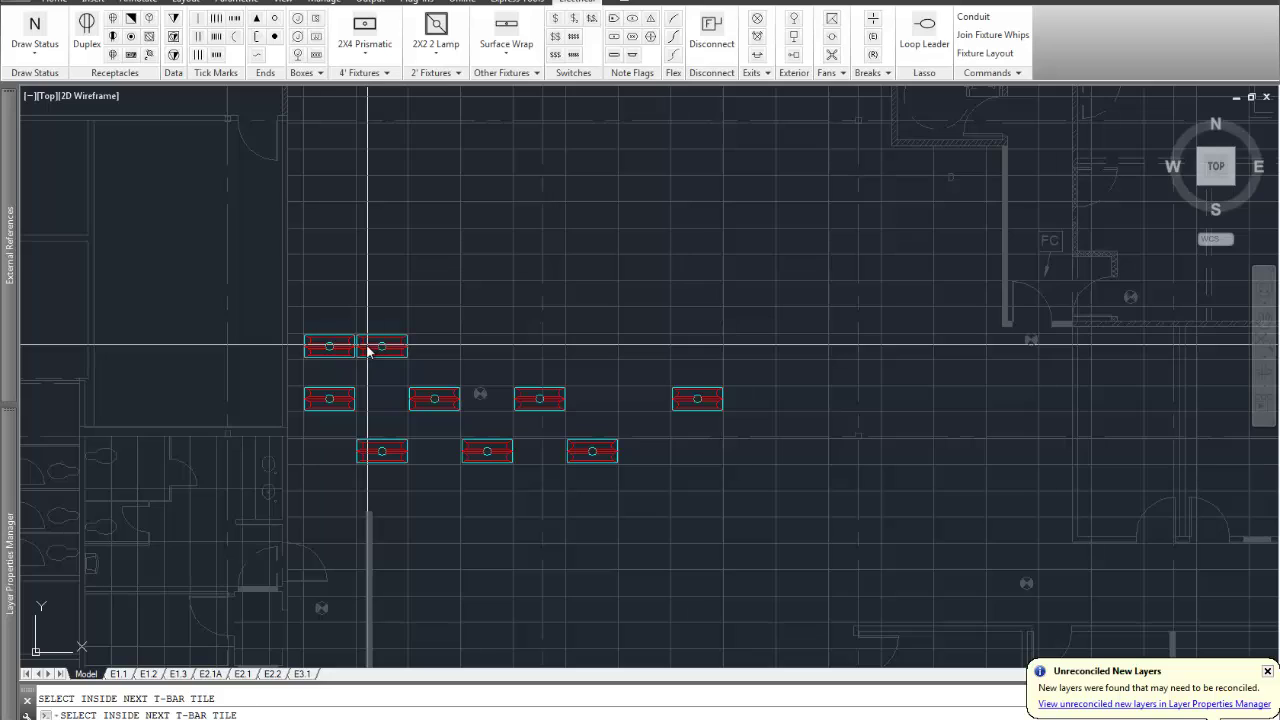
pyautogui.hotkey('ctrl', 'z')
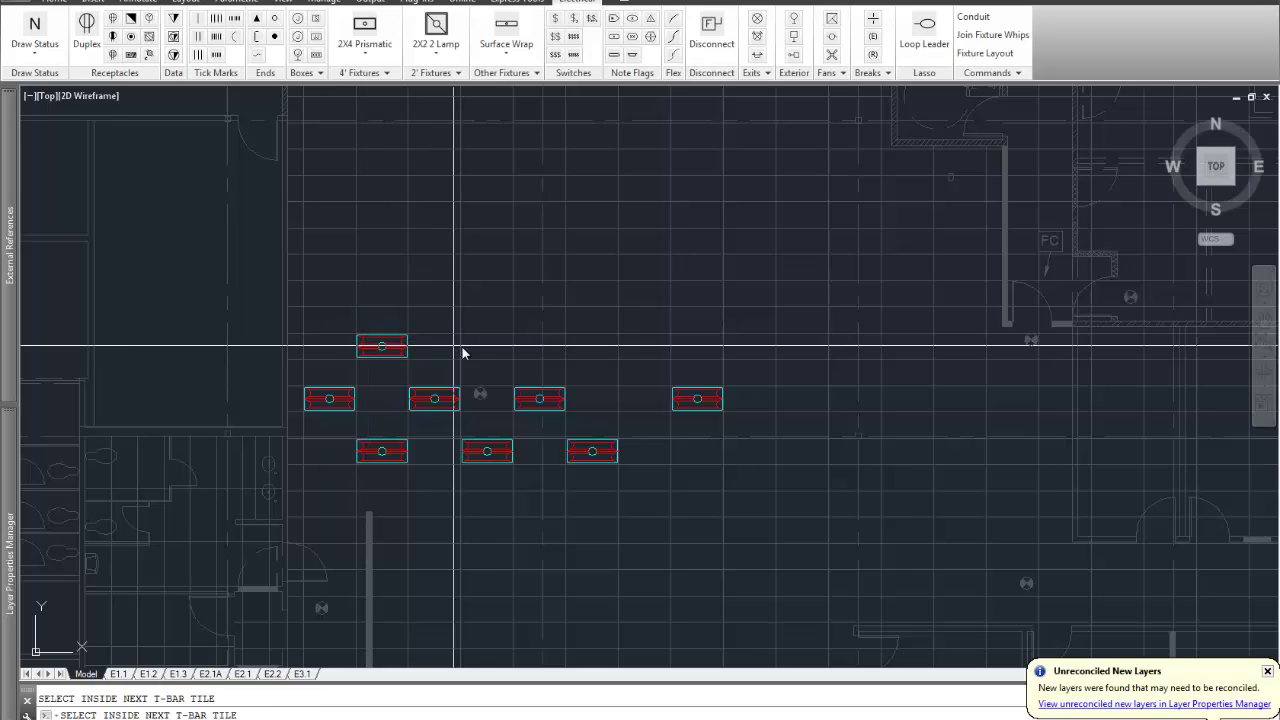
pyautogui.click(494, 350)
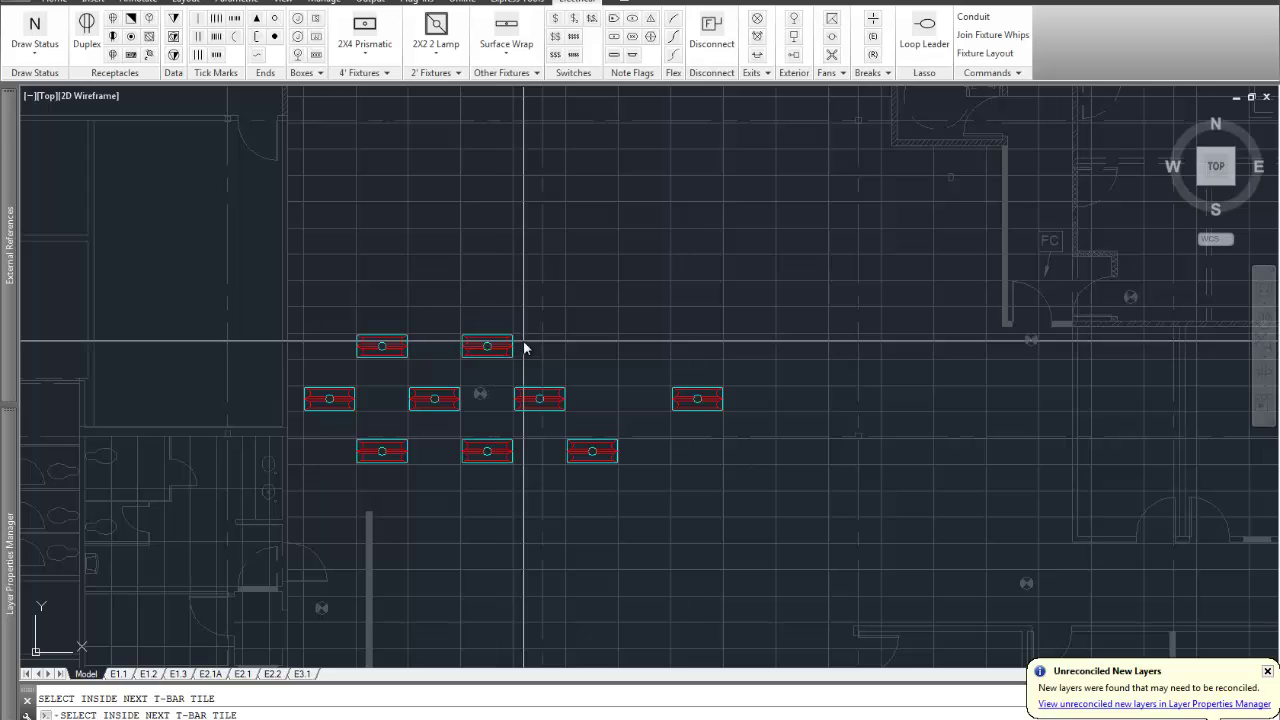
pyautogui.click(598, 342)
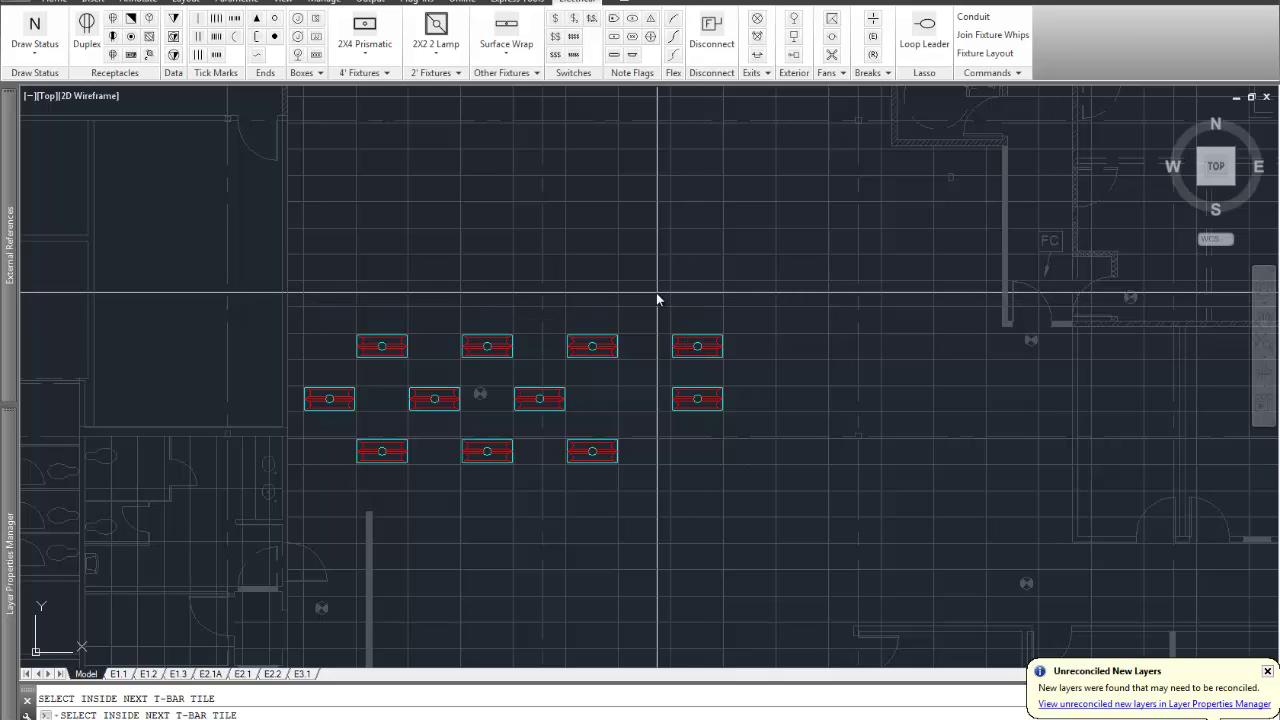
# Extend the first row with two fixtures to the right and replace the second row's misaligned fixture with two in the staggered pattern.
pyautogui.click(697, 462)
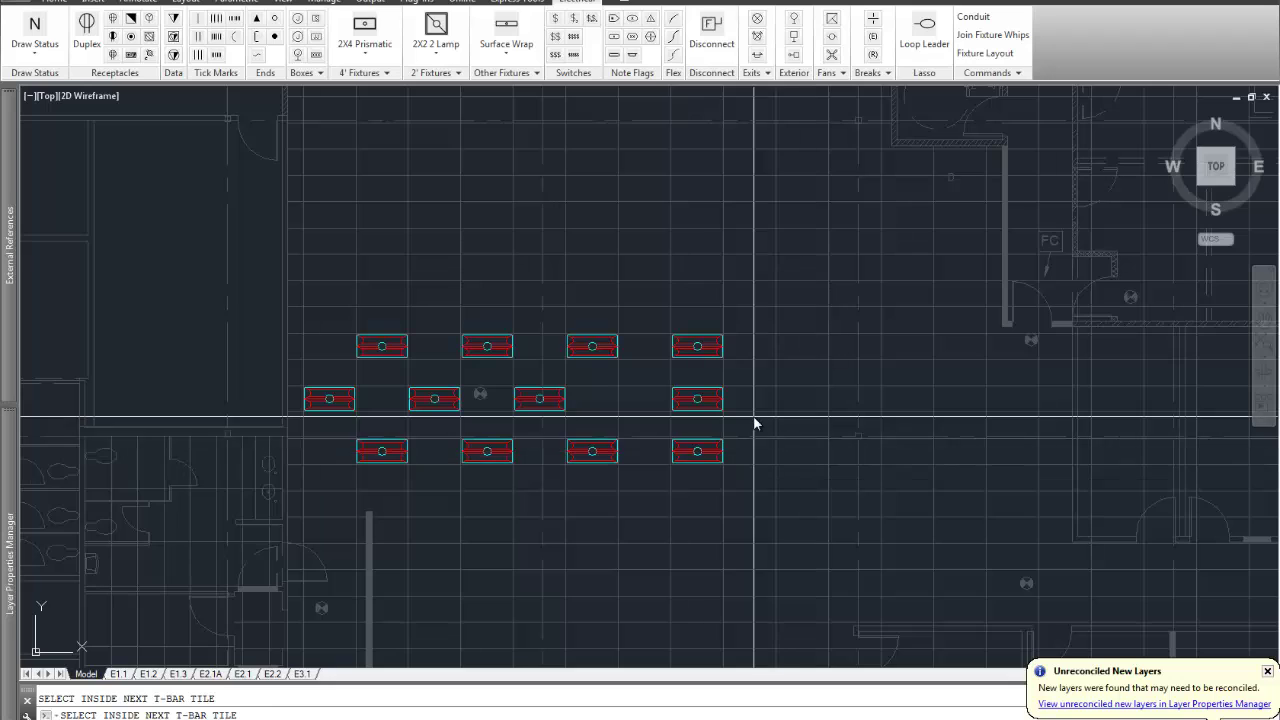
pyautogui.click(802, 460)
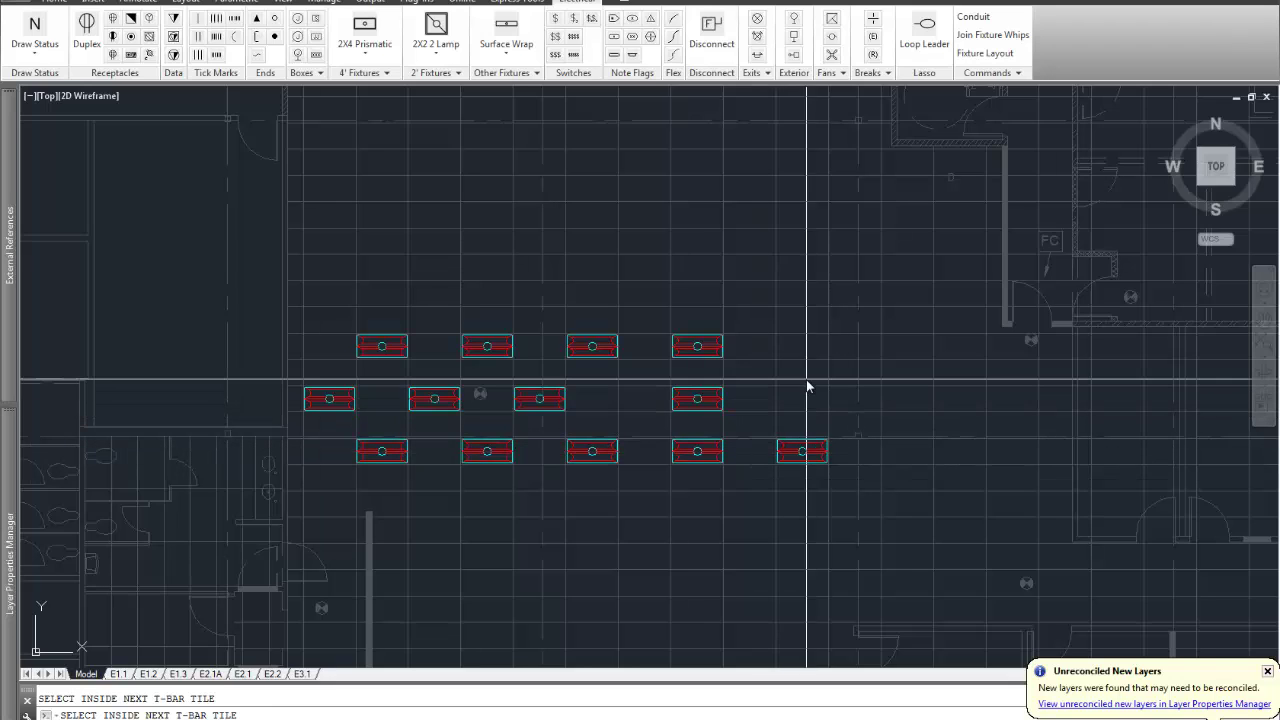
pyautogui.click(760, 400)
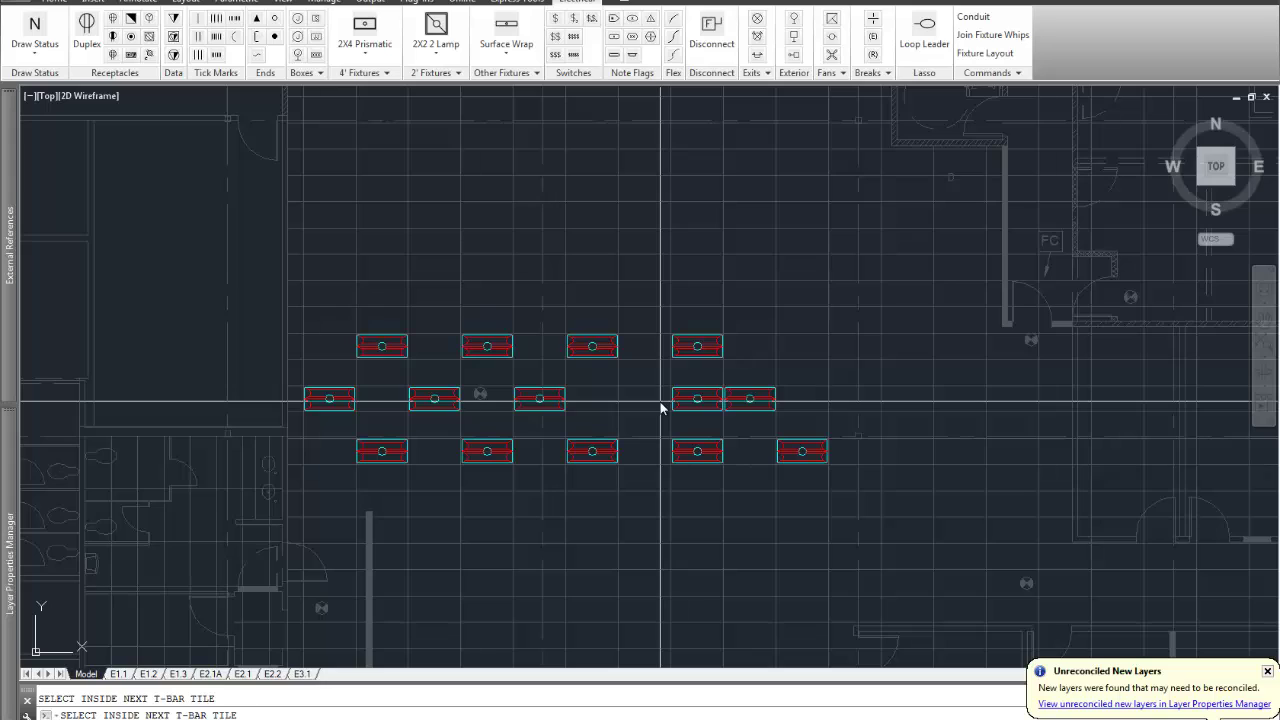
pyautogui.click(655, 403)
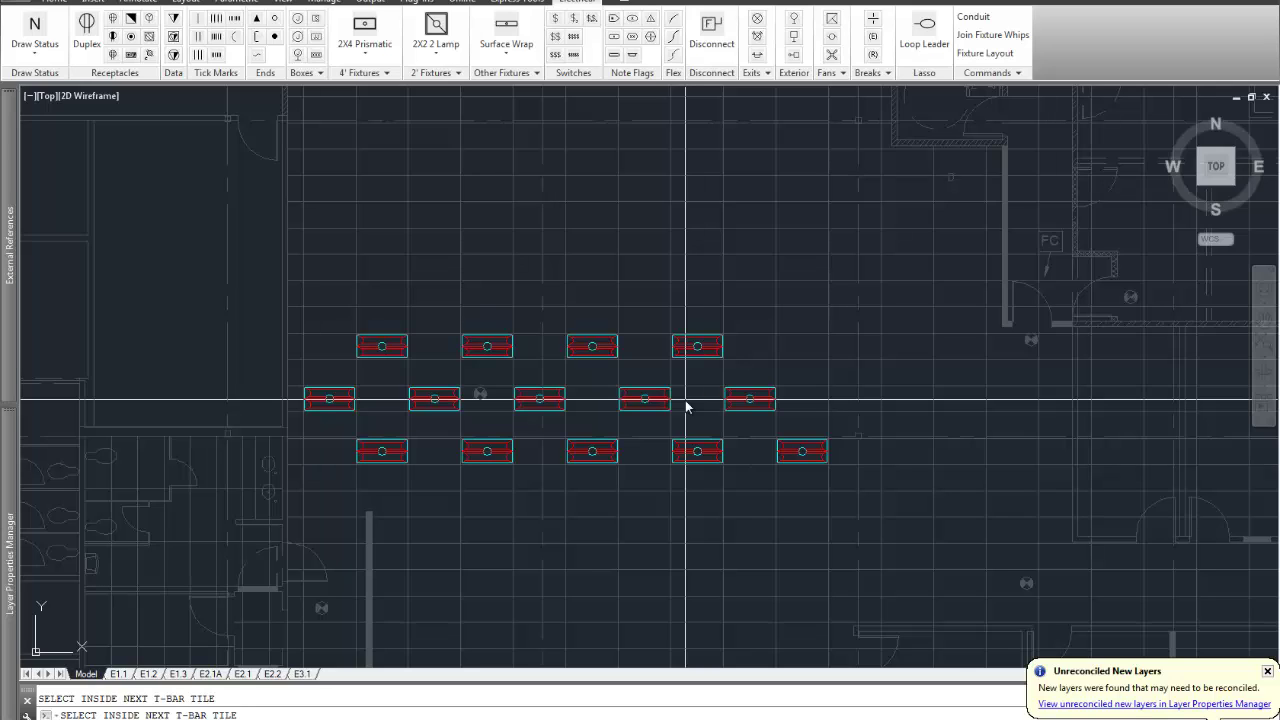
# Place four staggered fixtures in the fourth row, and add right-end fixtures to the third and fifth rows.
pyautogui.click(748, 296)
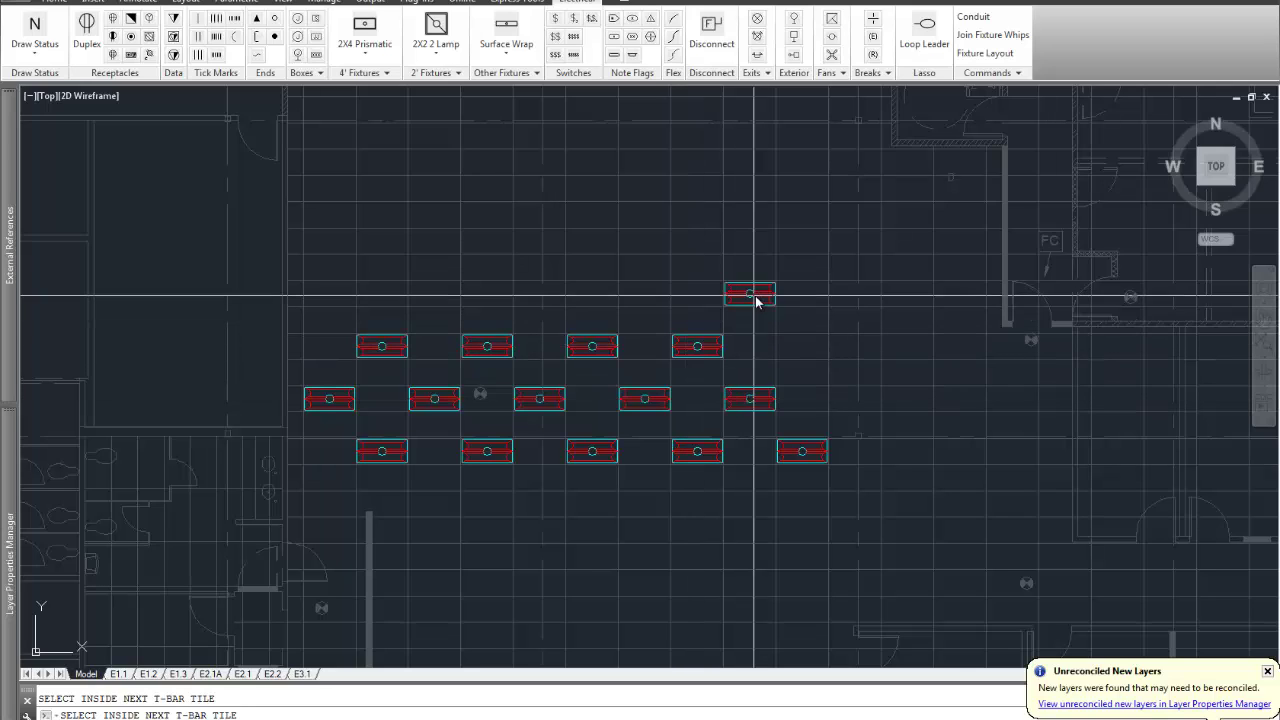
pyautogui.click(802, 346)
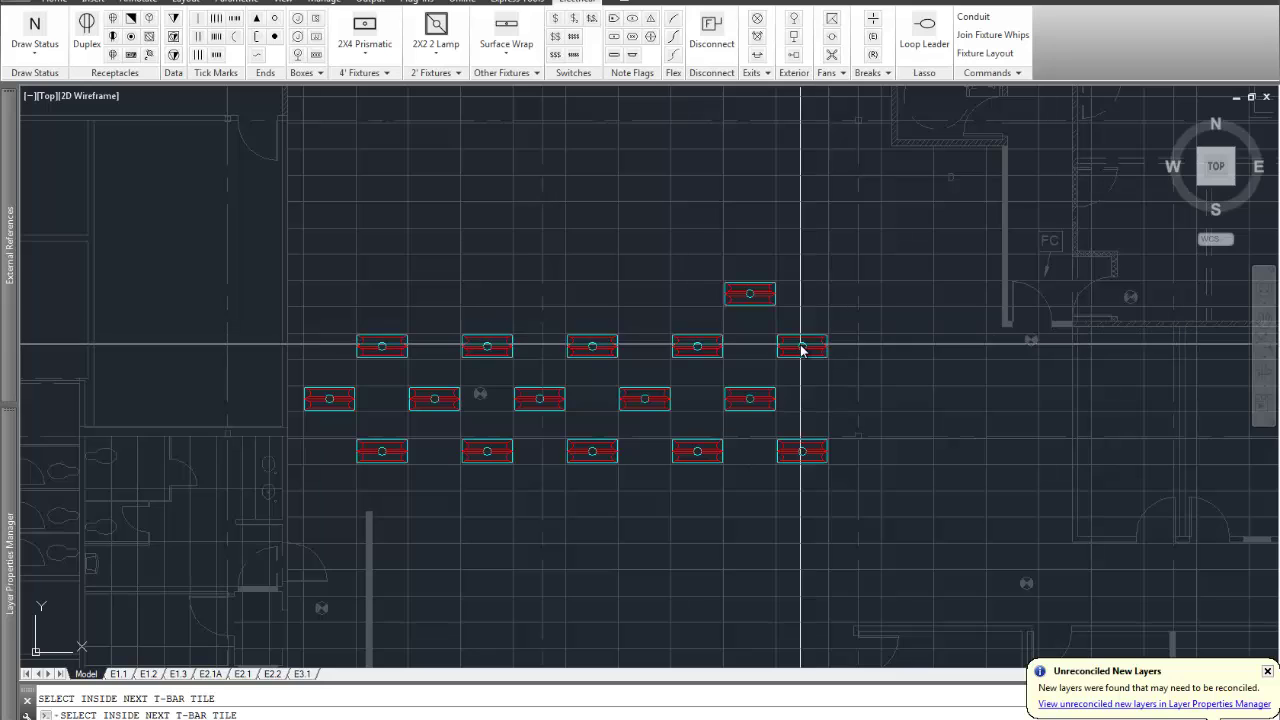
pyautogui.click(798, 243)
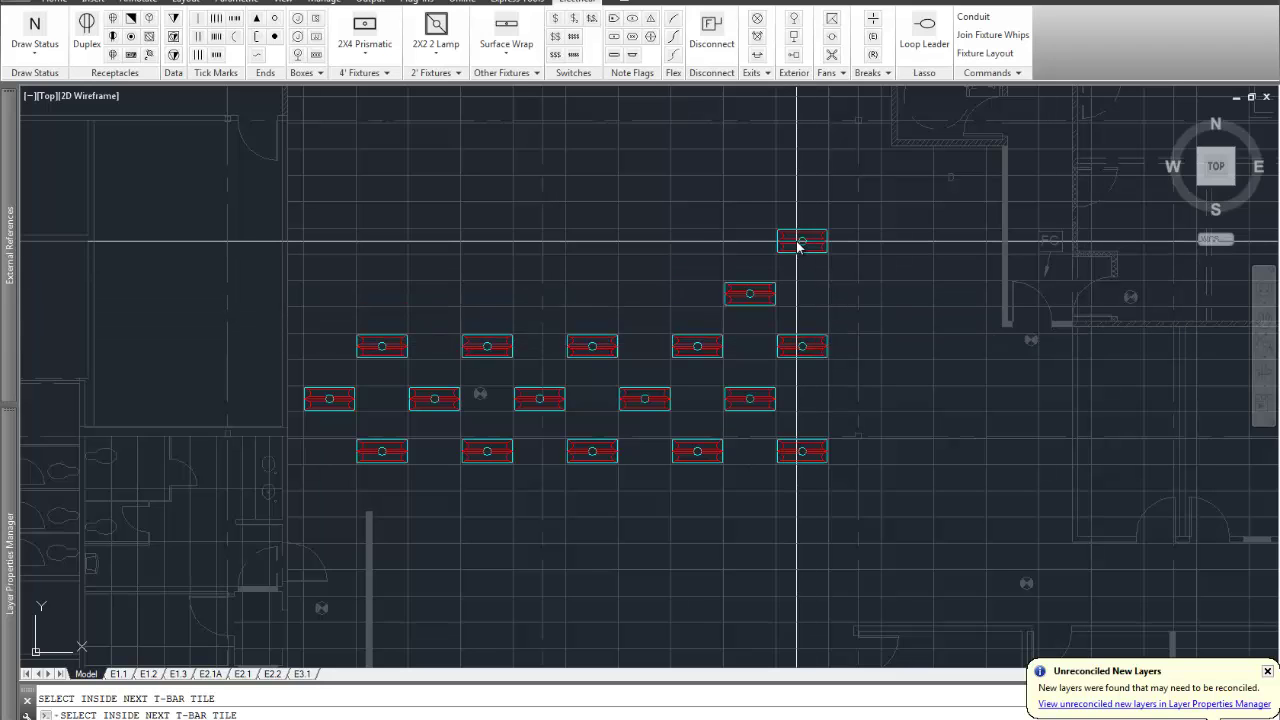
pyautogui.click(647, 296)
pyautogui.click(534, 294)
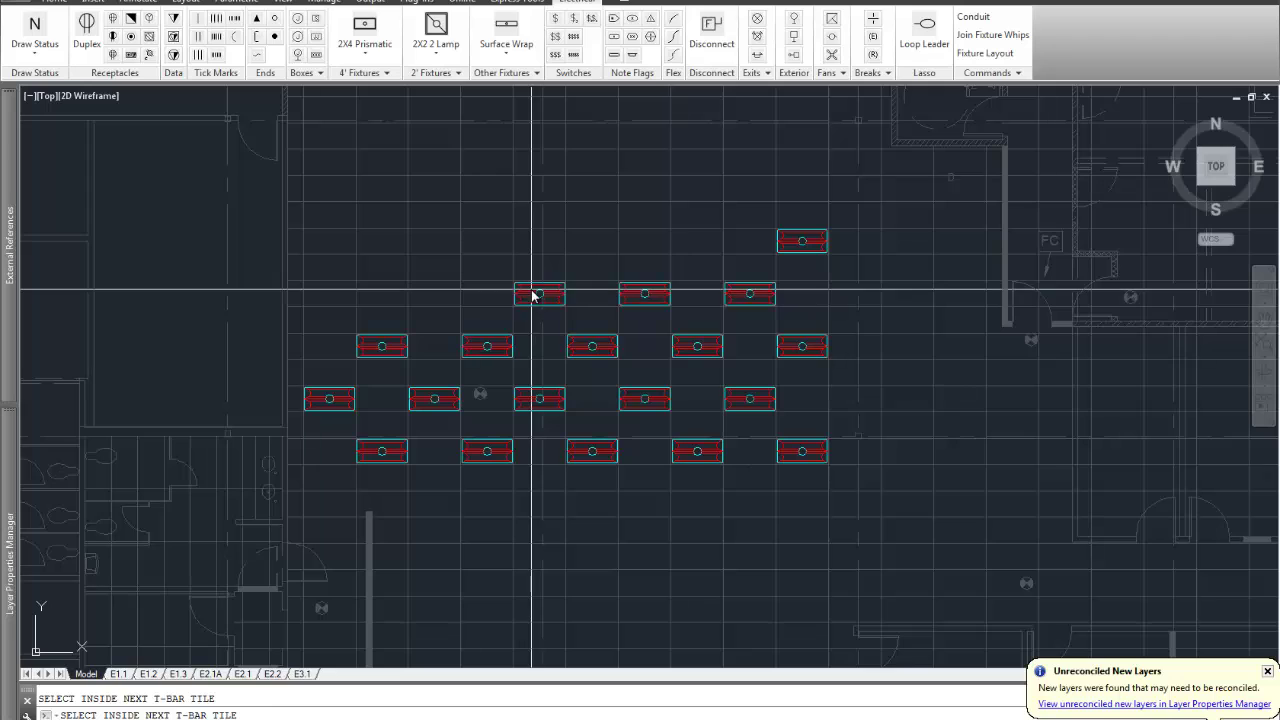
pyautogui.click(436, 294)
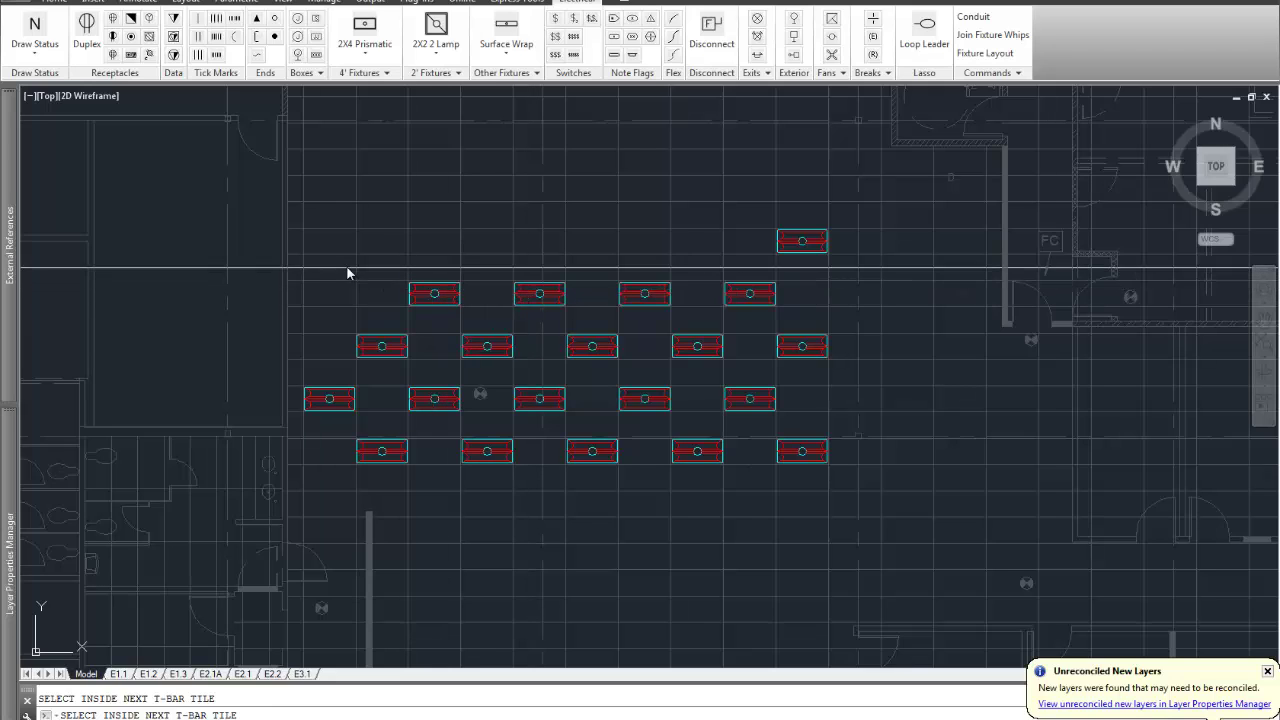
# Place the fifth row's left fixture above the third row's first one, removing the misaligned fixtures on either side of it.
pyautogui.click(336, 245)
pyautogui.click(426, 245)
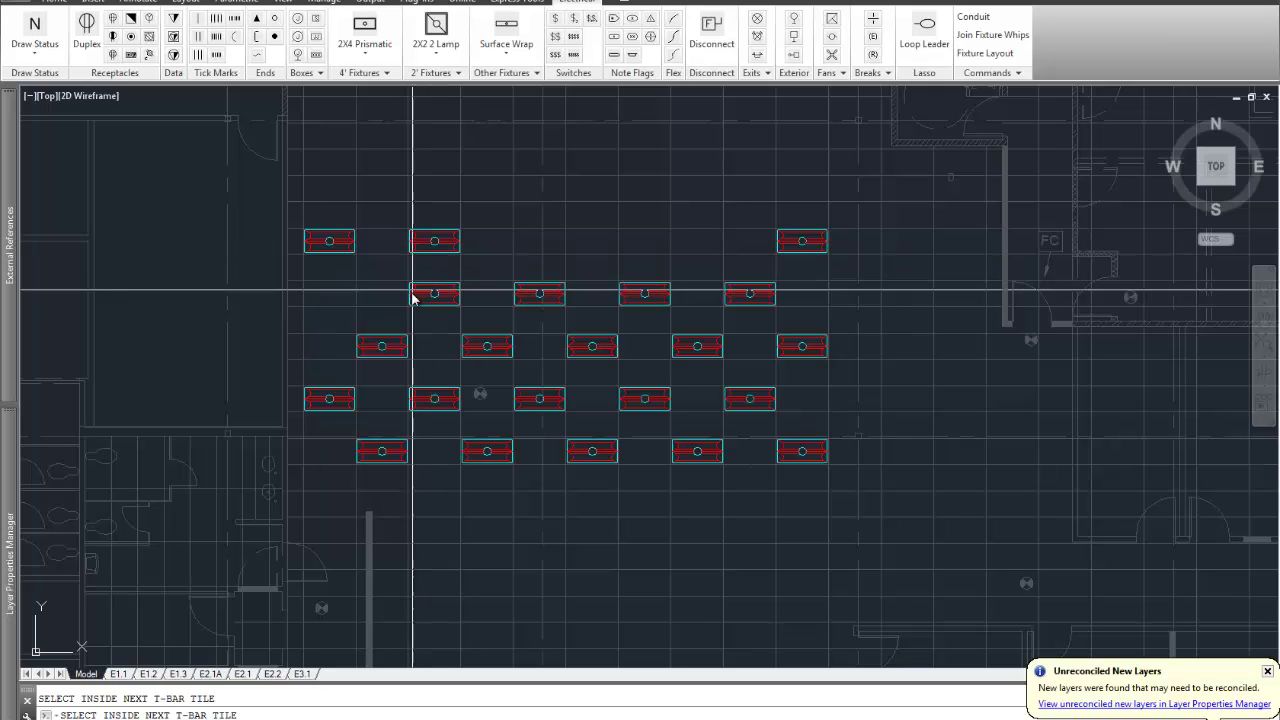
pyautogui.click(386, 246)
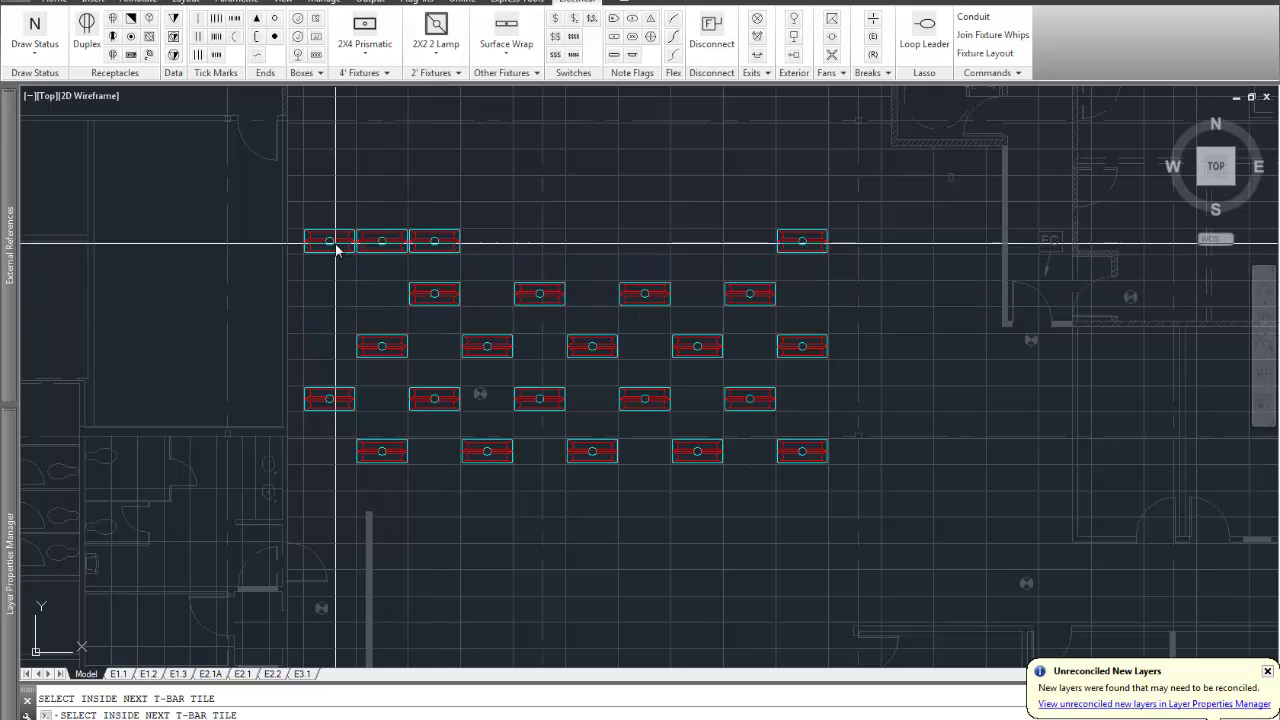
pyautogui.click(334, 244)
pyautogui.click(432, 241)
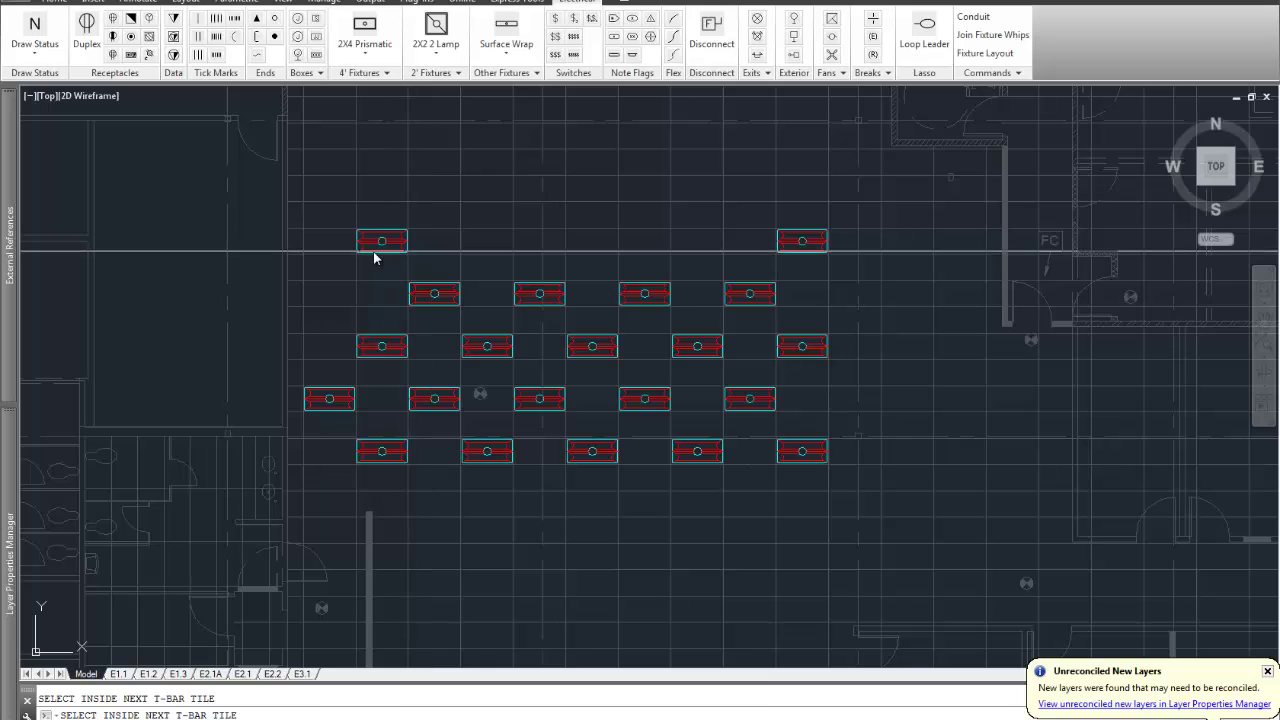
# Add the fourth row's left-end fixture and fill the fifth row with three fixtures between its two ends.
pyautogui.click(339, 291)
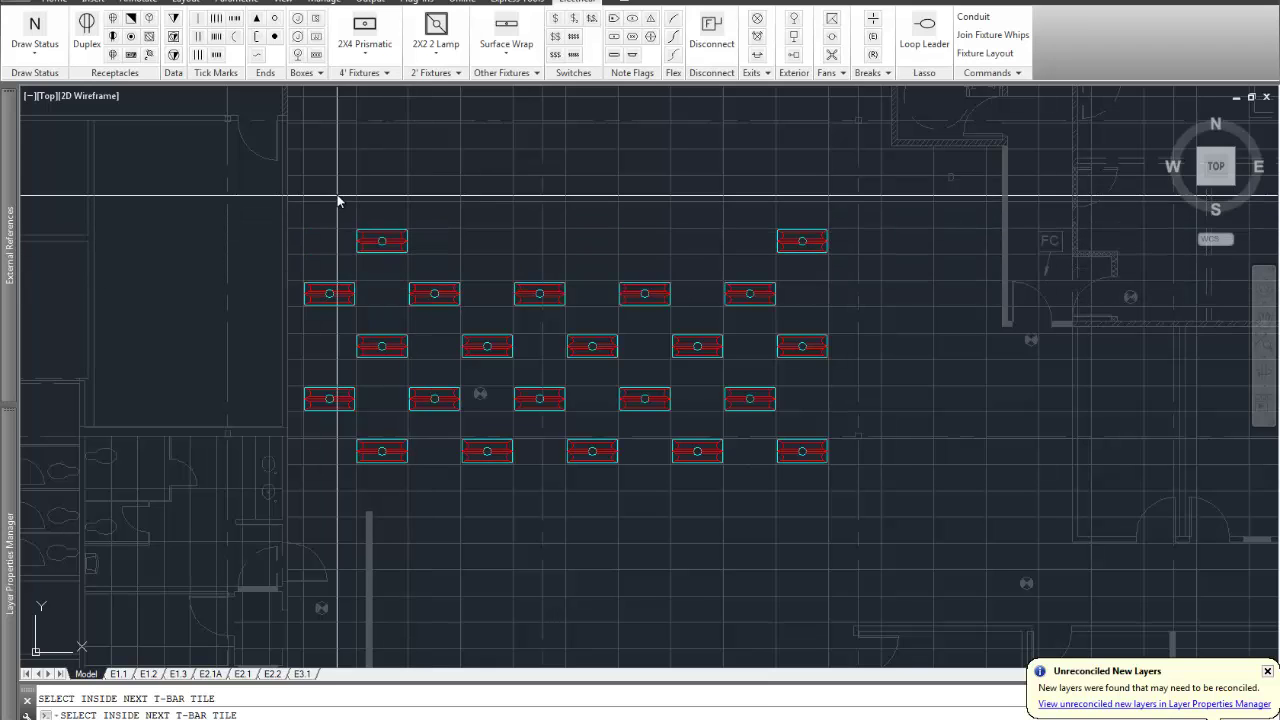
pyautogui.click(487, 246)
pyautogui.click(590, 248)
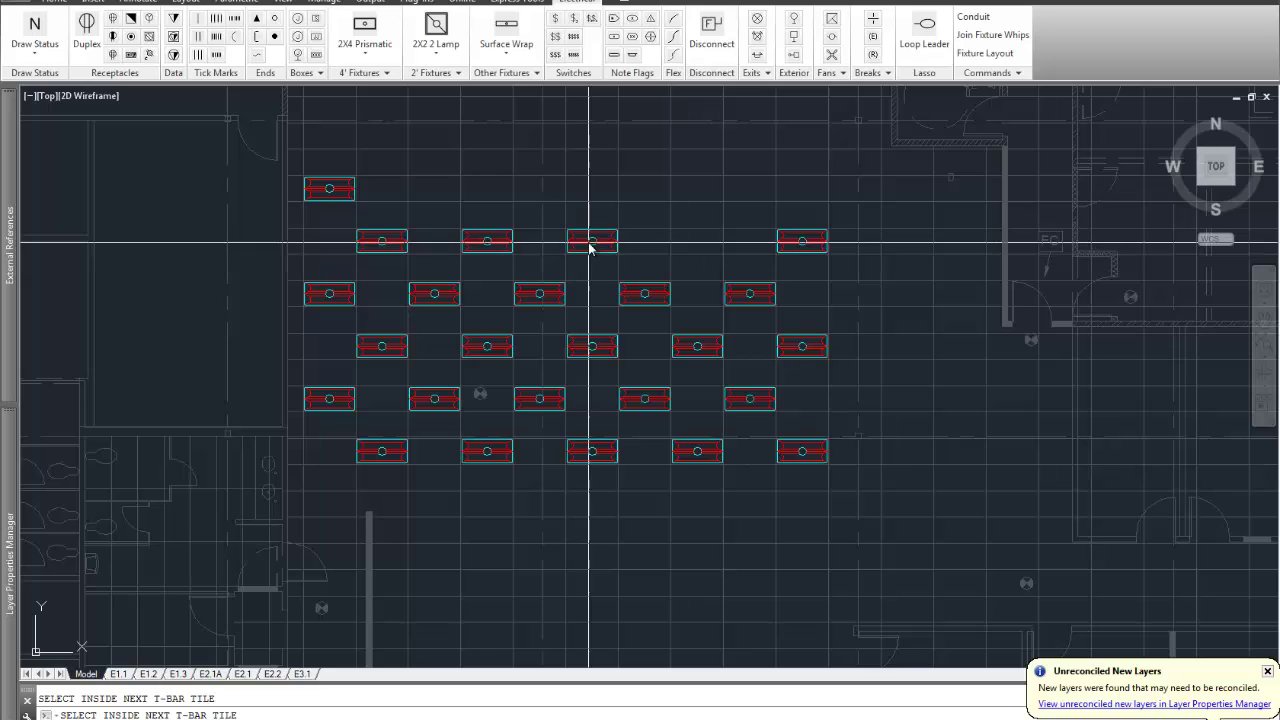
pyautogui.click(700, 248)
# Complete the top row with four fixtures aligned above those of the third row, undoing the misaligned right-end placement.
pyautogui.click(786, 194)
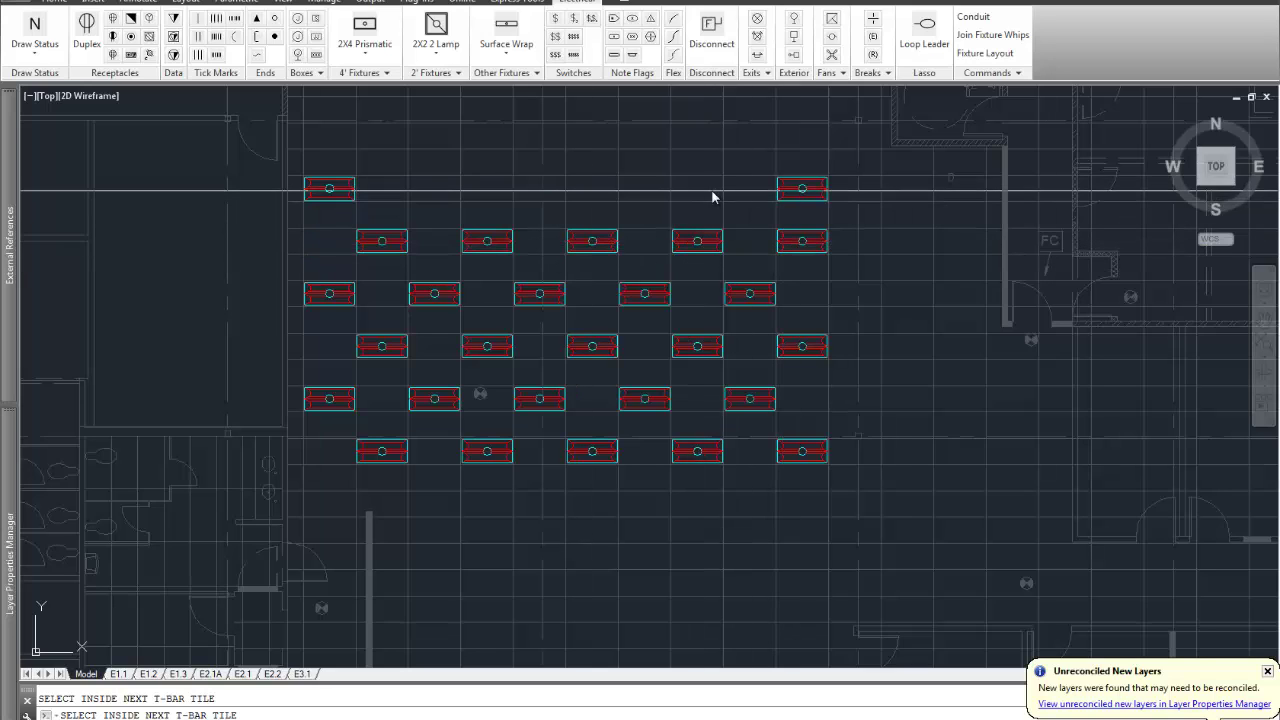
pyautogui.hotkey('ctrl', 'z')
pyautogui.click(763, 190)
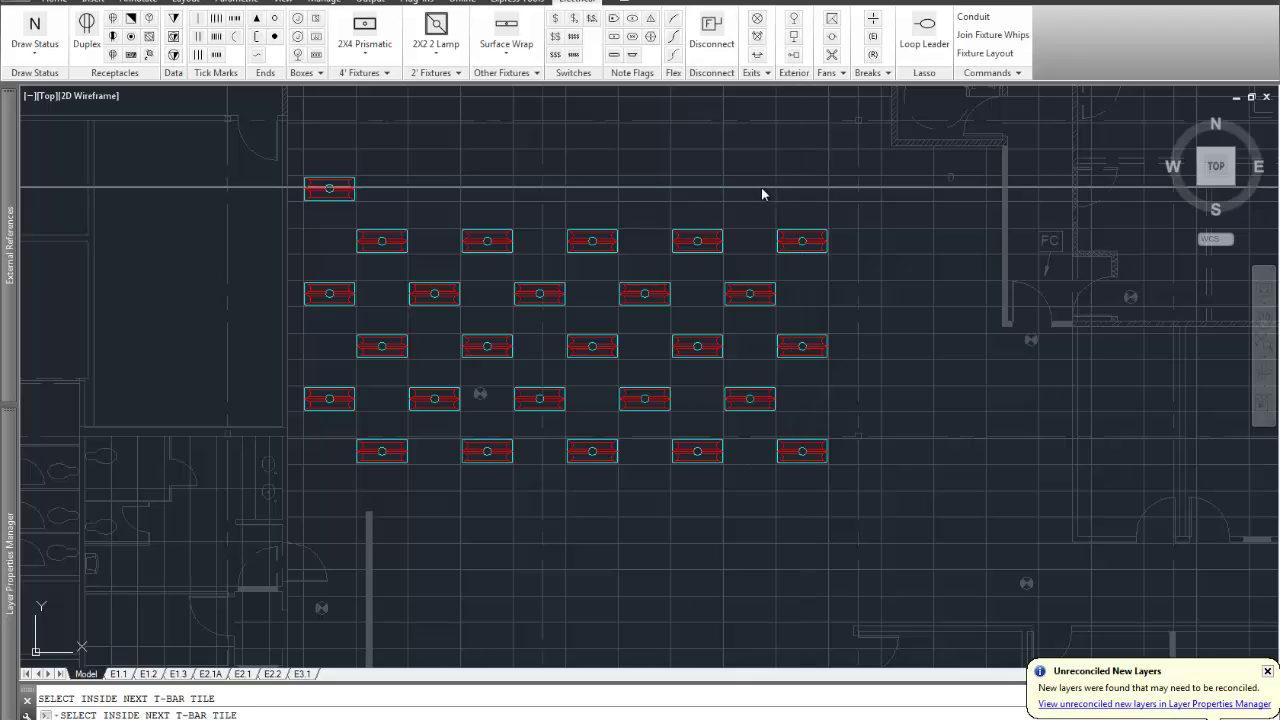
pyautogui.click(651, 190)
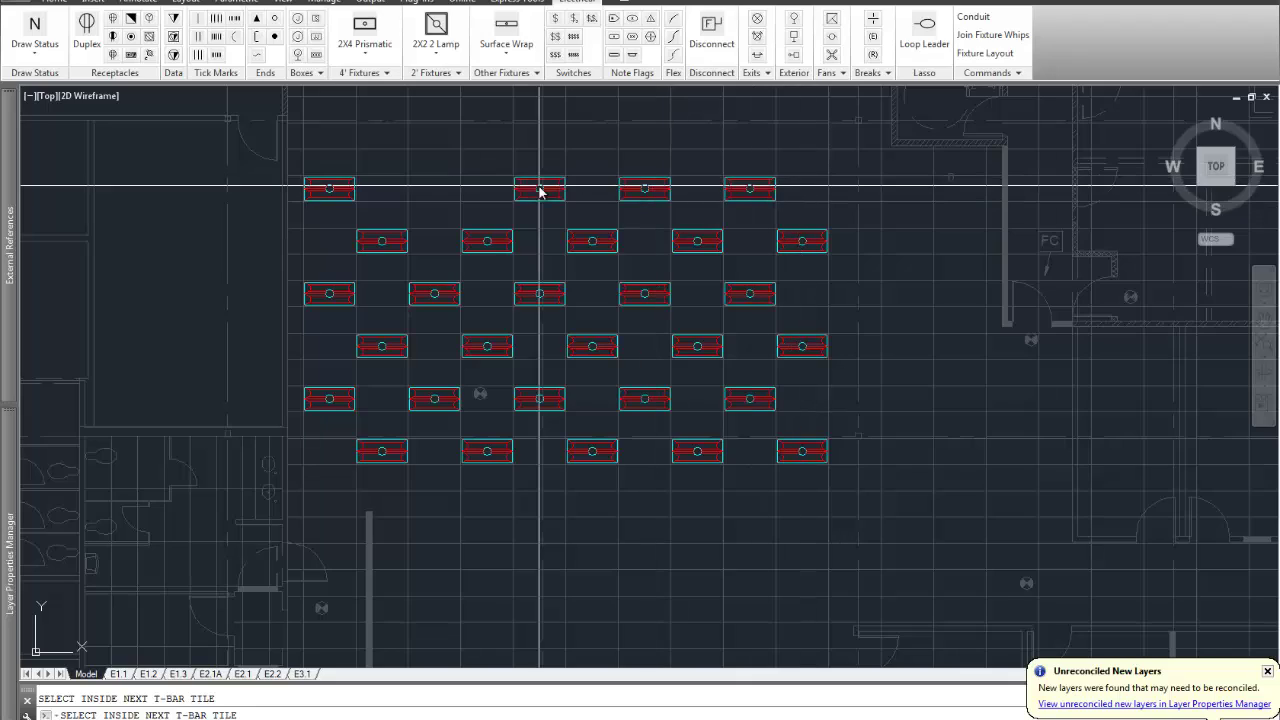
pyautogui.click(540, 191)
pyautogui.click(434, 191)
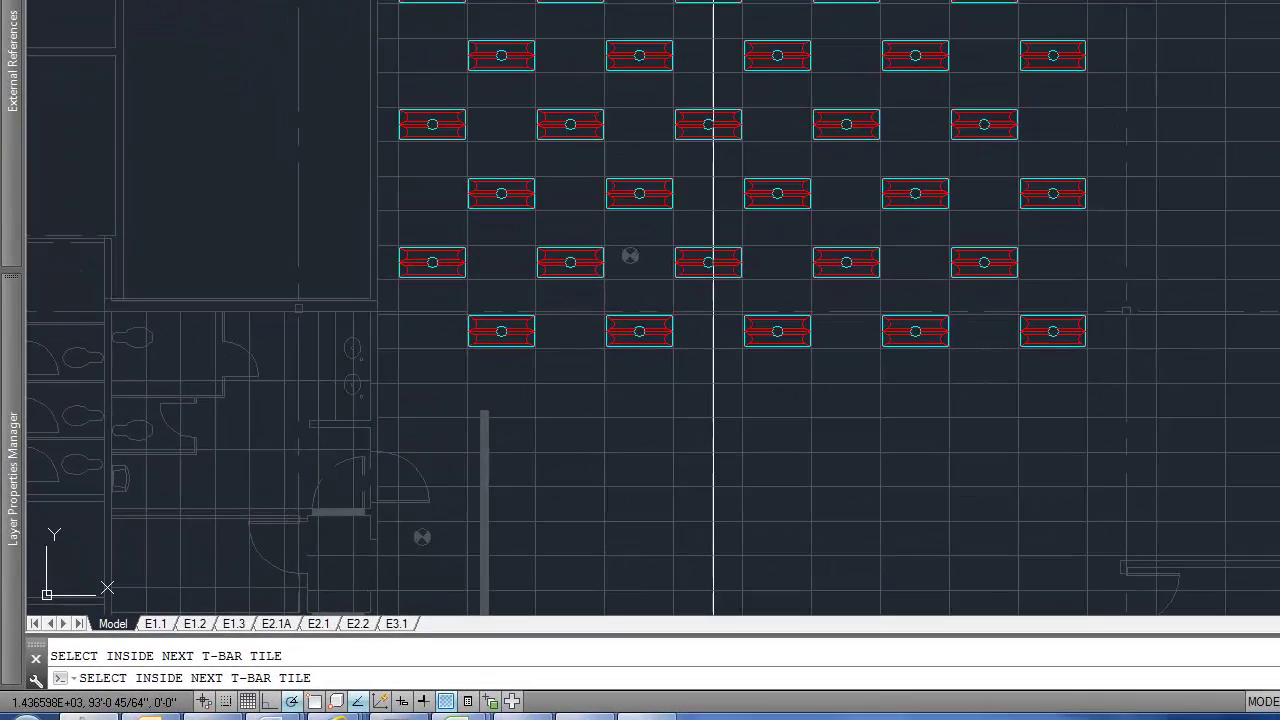
pyautogui.press('Return')
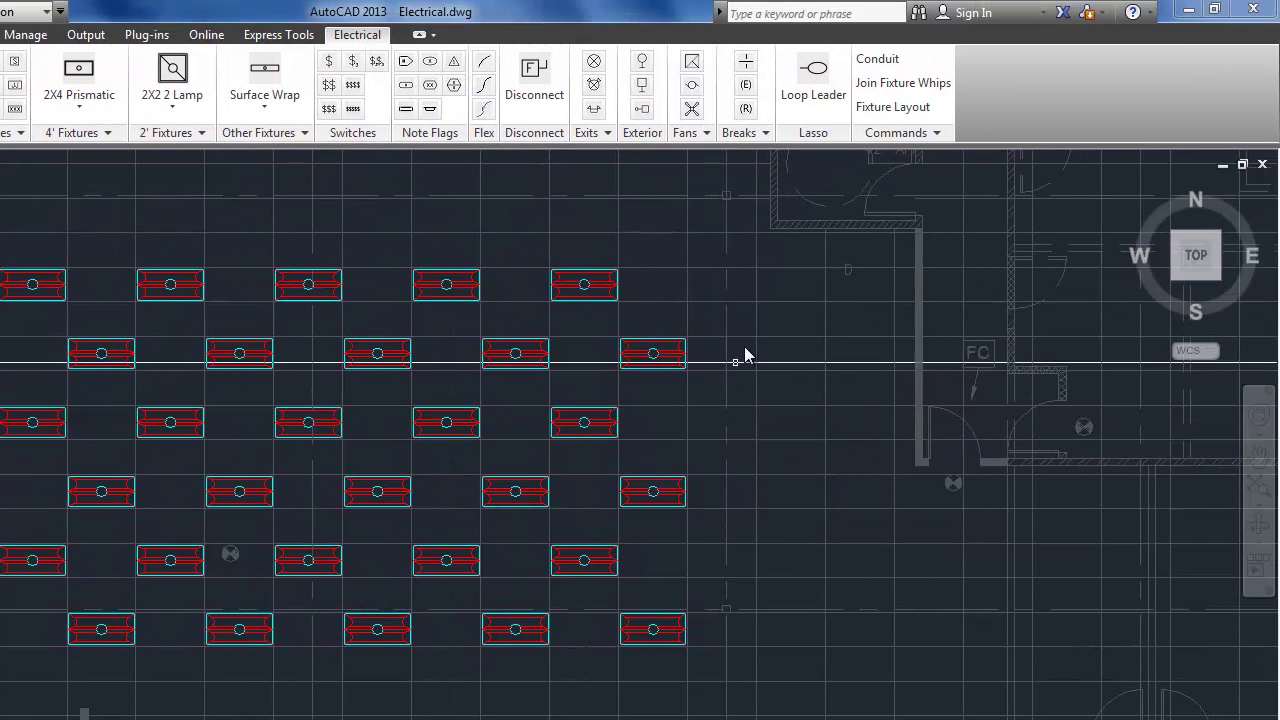
# Try to lay out 3 Lamp fixtures in the 2 X 2 size with Fixture Layout's Multiple mode.
pyautogui.click(892, 106)
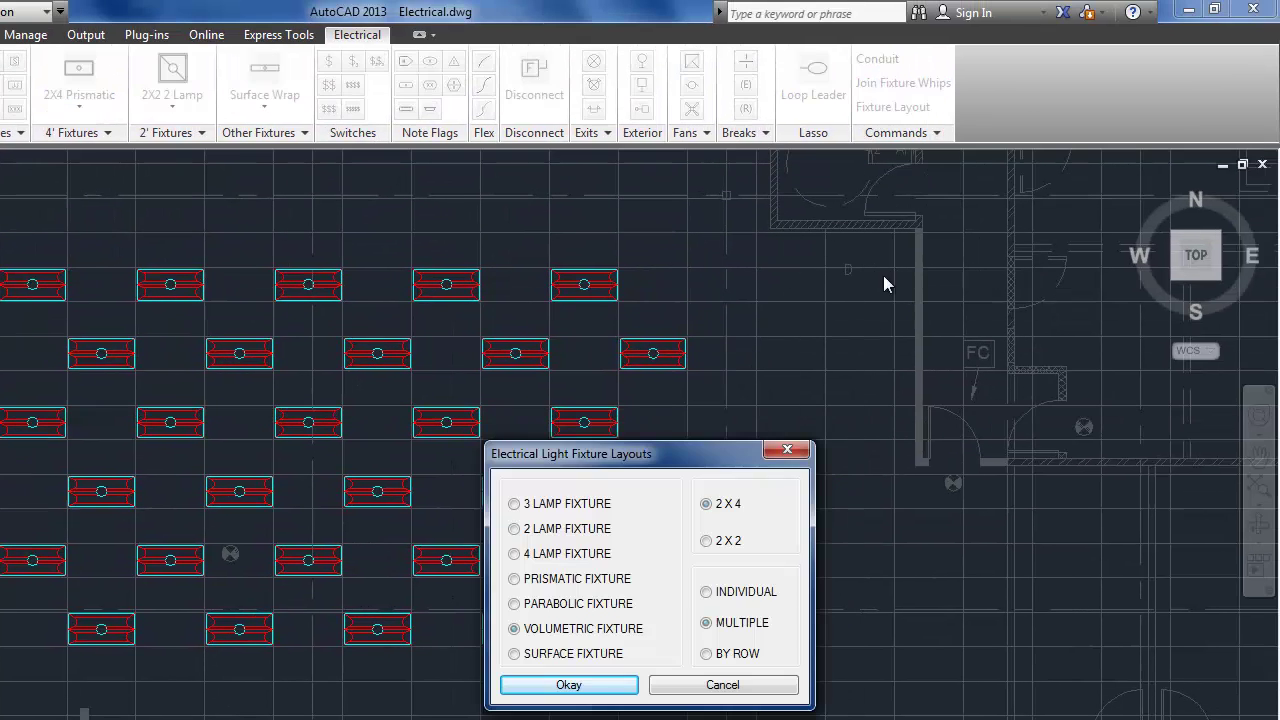
pyautogui.moveTo(652, 452); pyautogui.dragTo(881, 390)
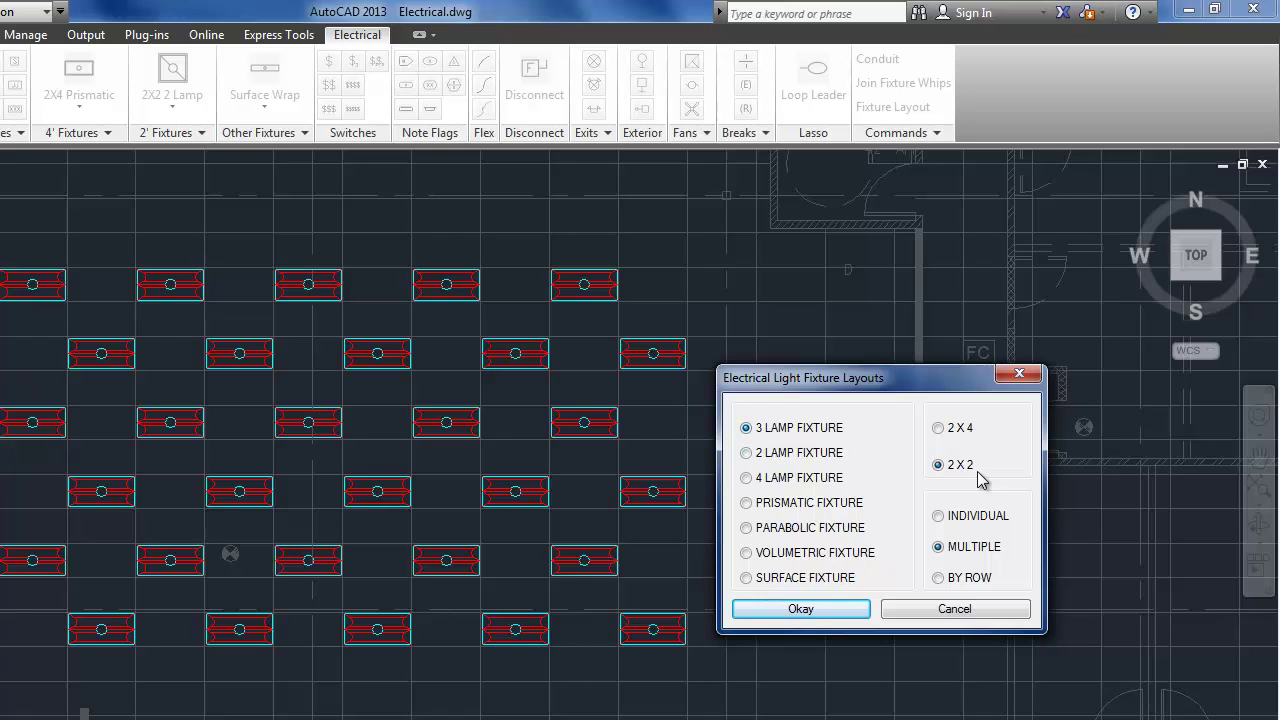
pyautogui.click(814, 610)
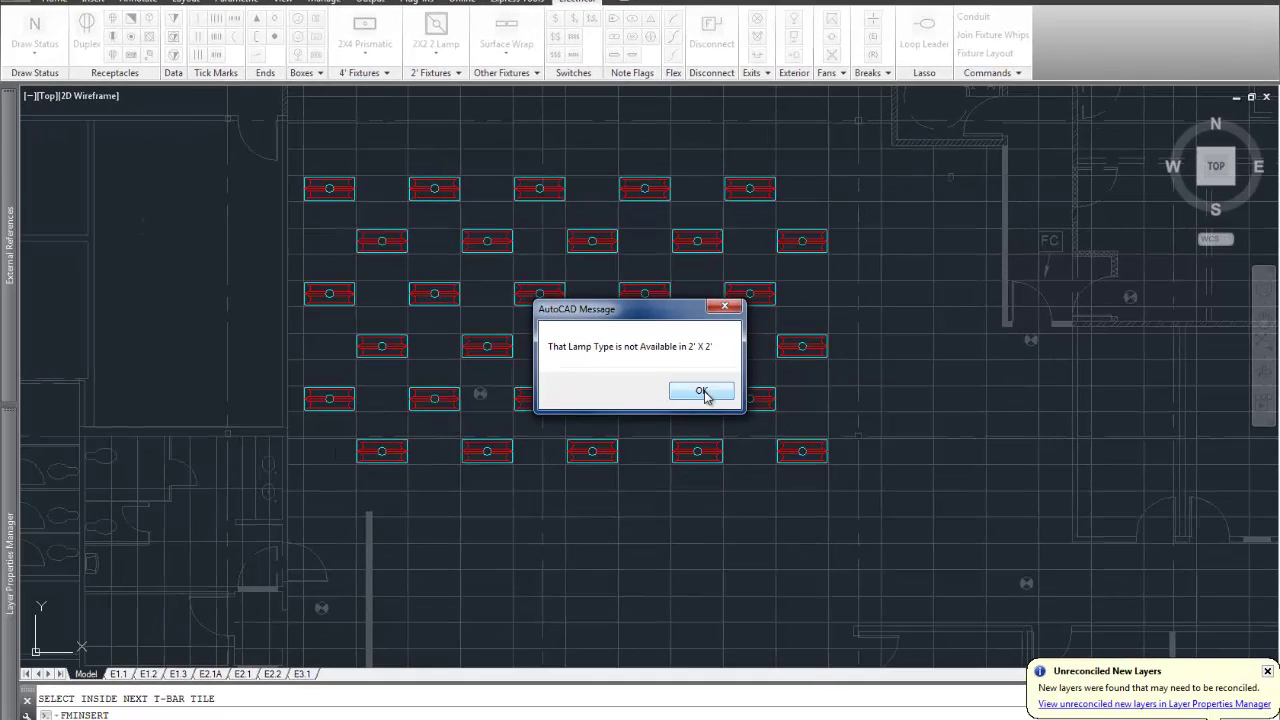
pyautogui.click(704, 394)
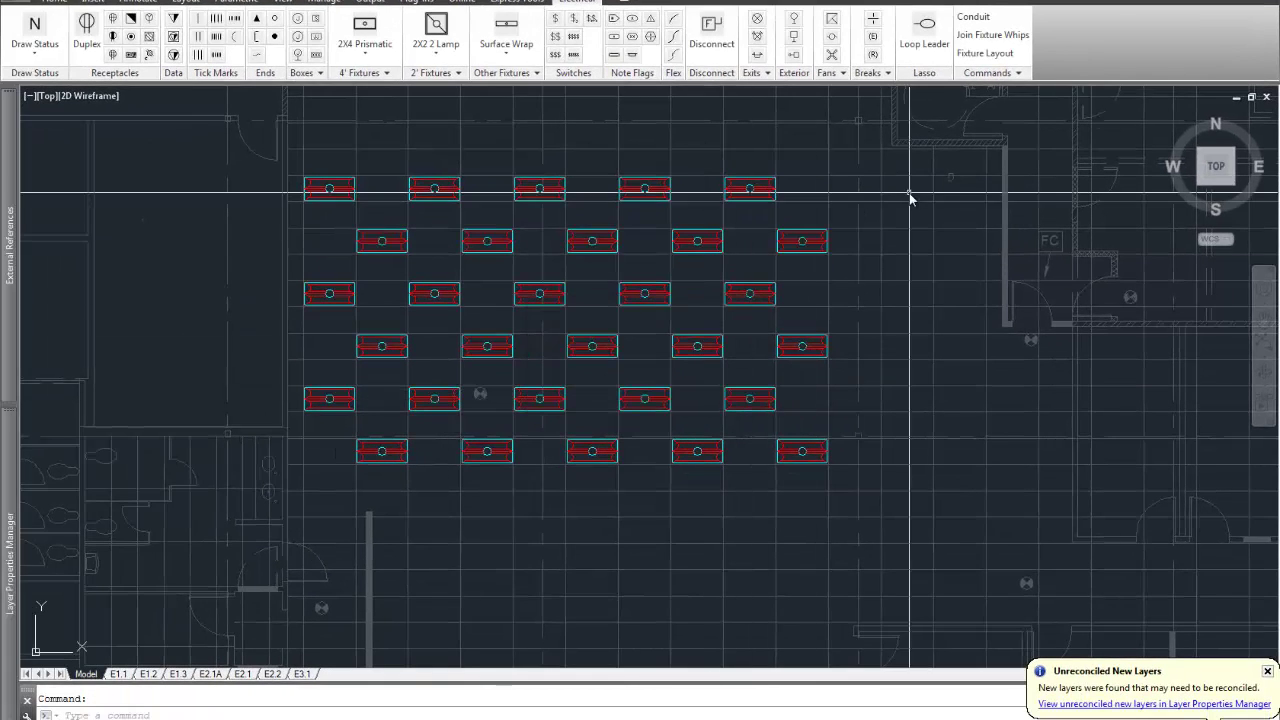
# Lay out 2 Lamp 2 X 2 fixtures in Multiple mode, placing six in tiles below the staggered rows from lower left to upper right.
pyautogui.click(975, 54)
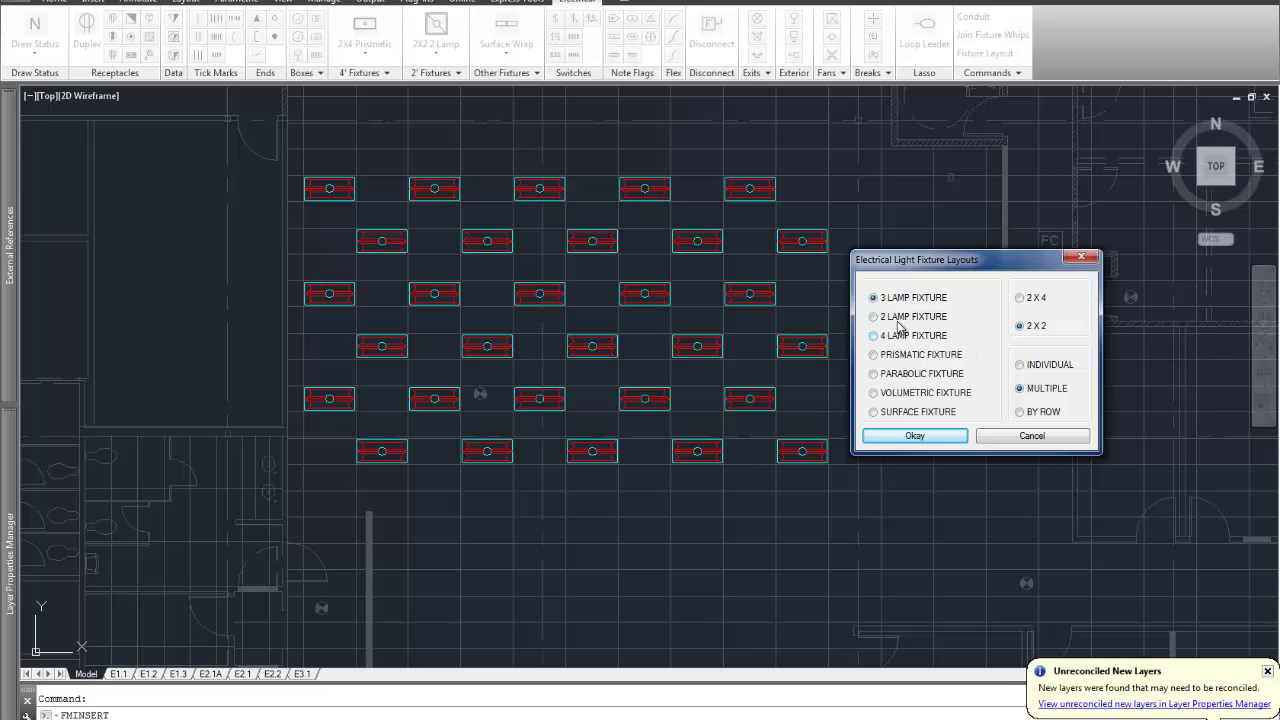
pyautogui.click(914, 436)
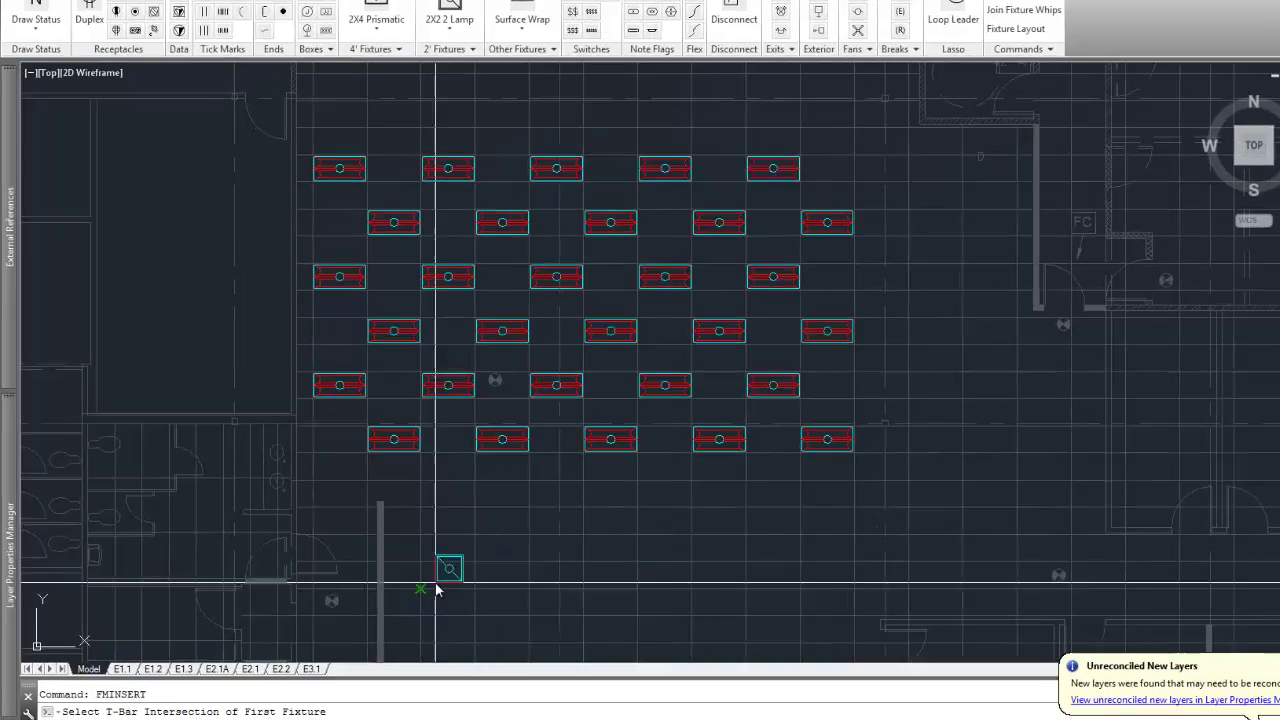
pyautogui.click(413, 596)
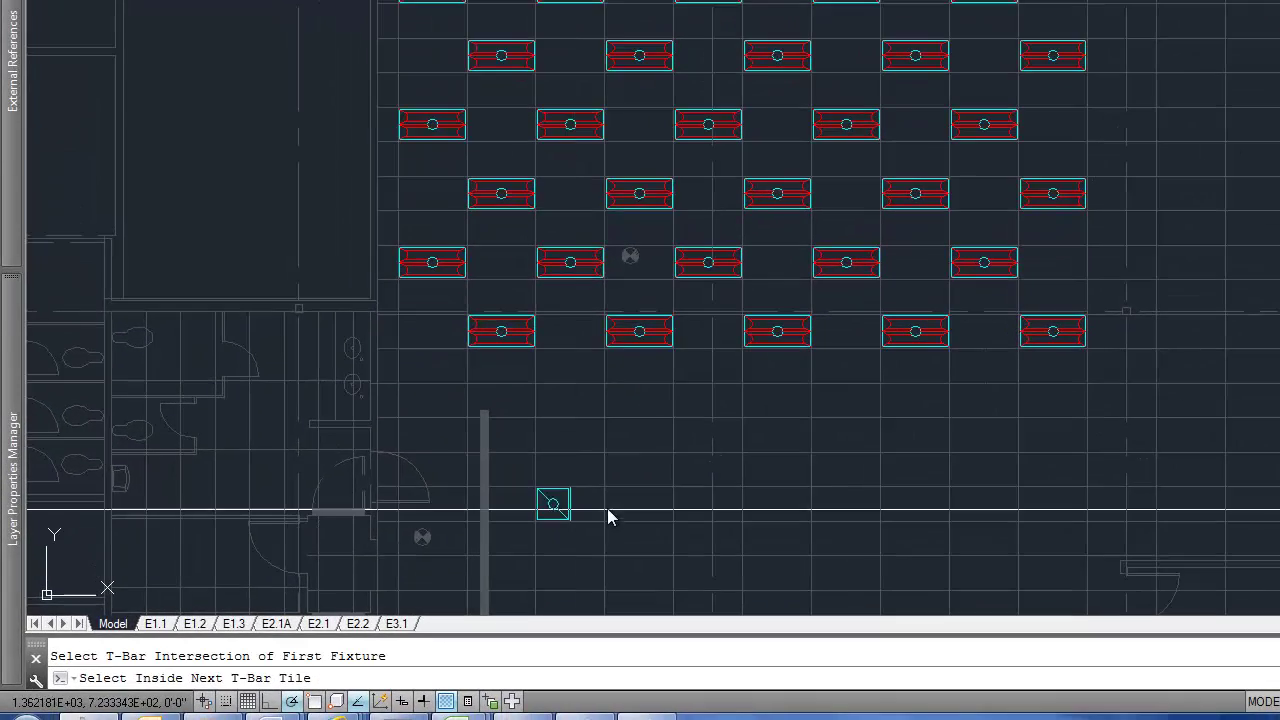
pyautogui.click(630, 479)
pyautogui.click(722, 474)
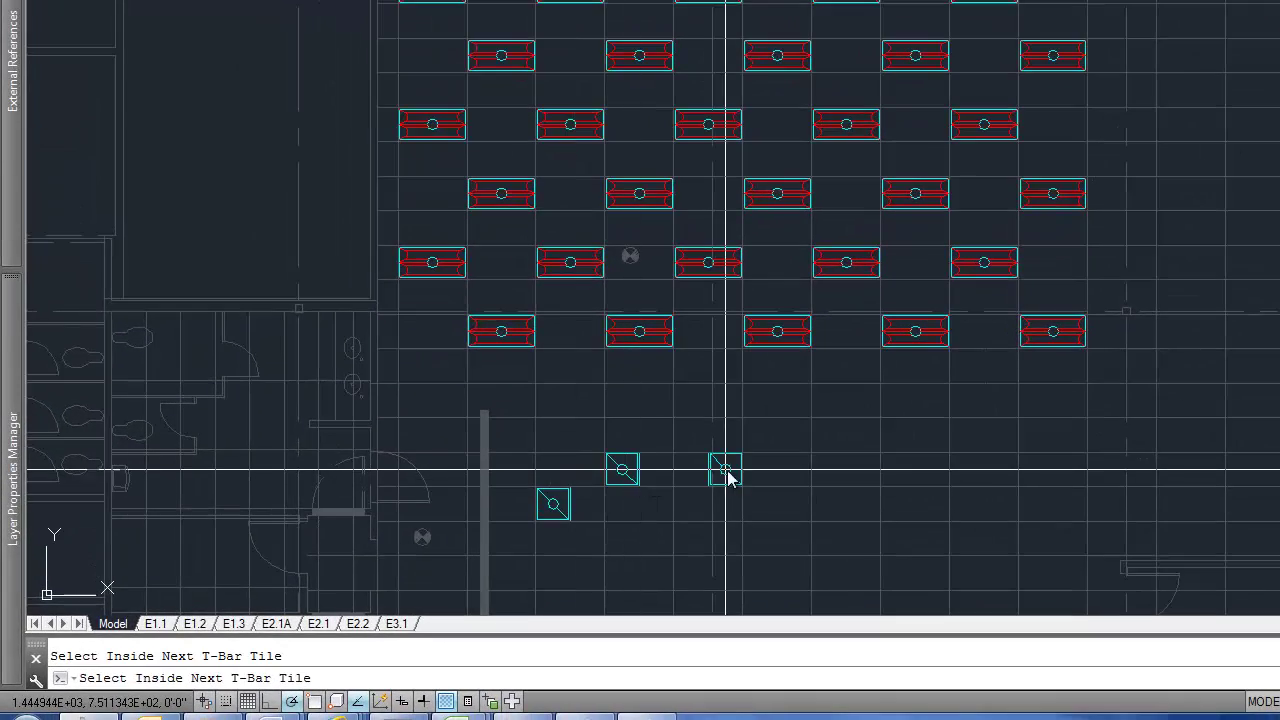
pyautogui.click(826, 474)
pyautogui.click(967, 436)
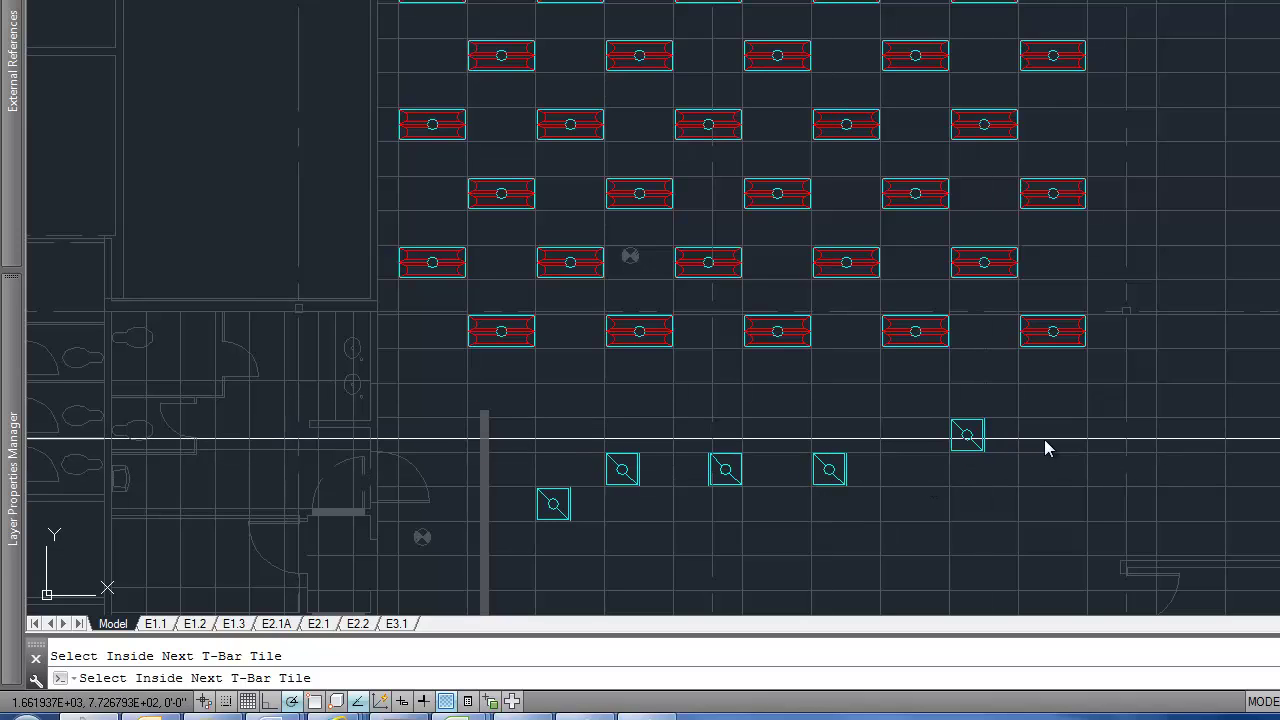
pyautogui.click(1074, 438)
# Scatter six more 2 X 2 fixtures, three directly below the staggered layout and three in the lower tiles, and end the placement.
pyautogui.click(822, 408)
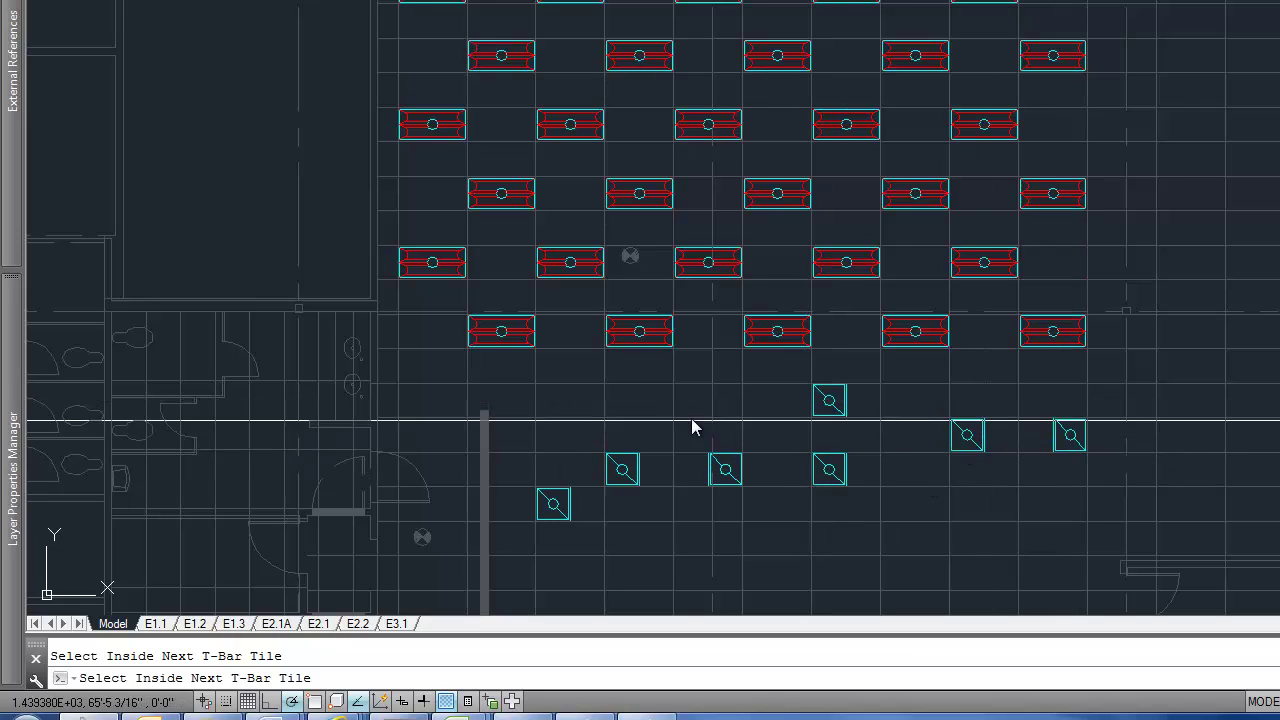
pyautogui.click(632, 405)
pyautogui.click(529, 402)
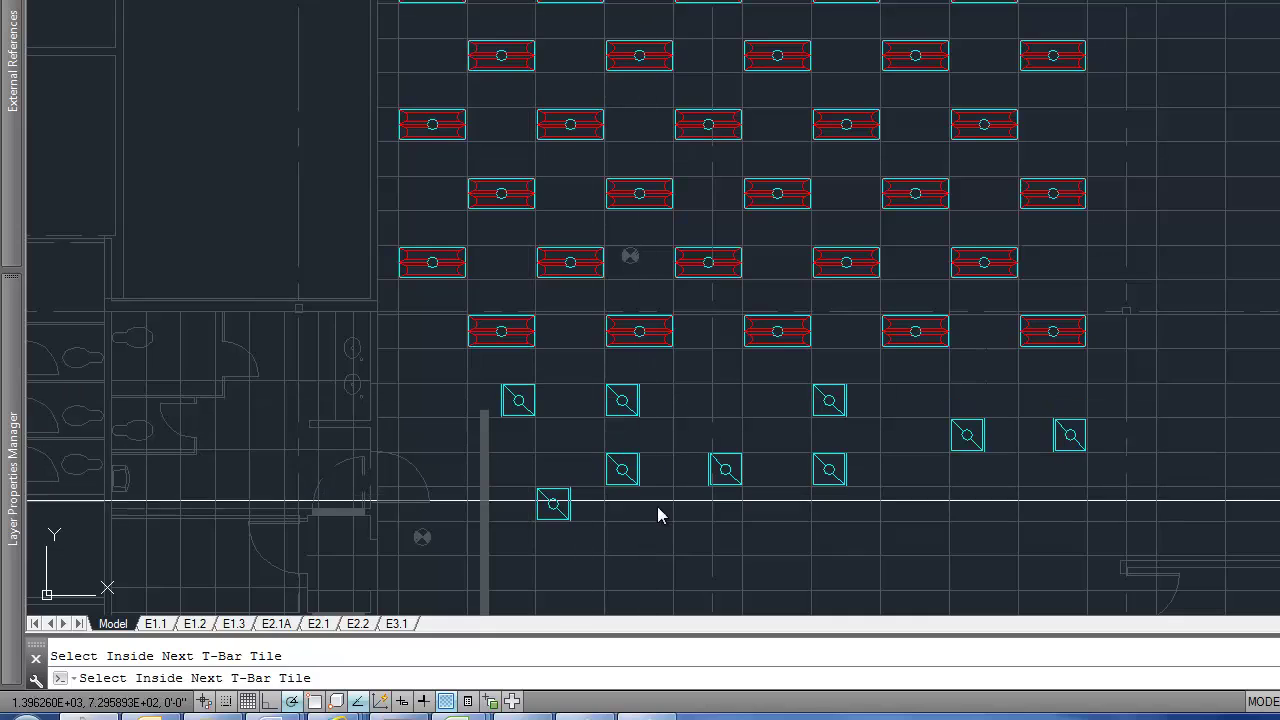
pyautogui.click(728, 544)
pyautogui.click(826, 578)
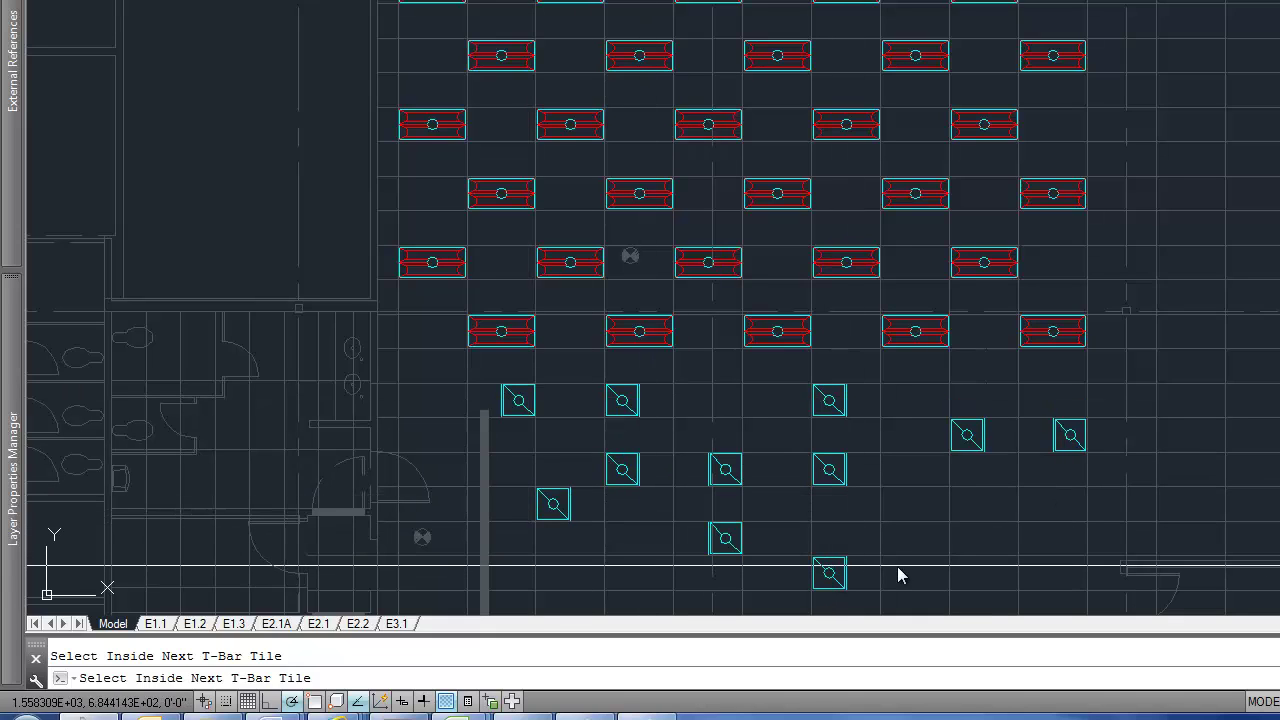
pyautogui.click(962, 578)
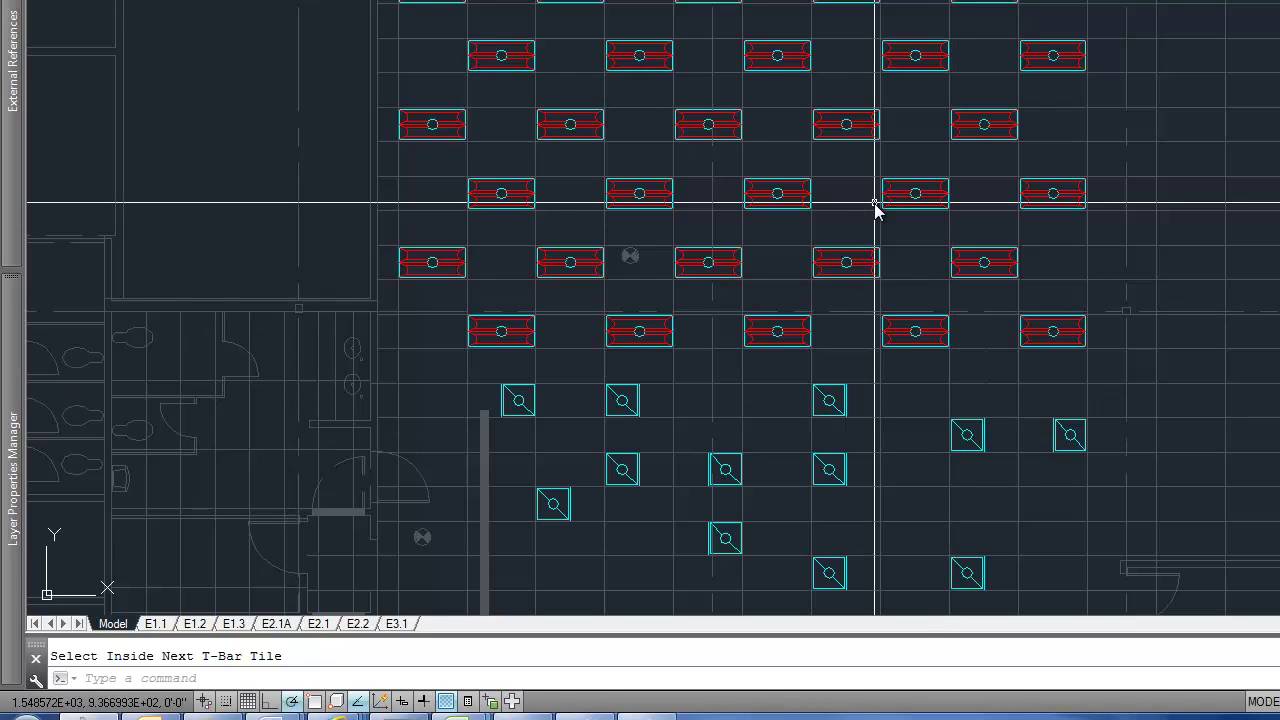
pyautogui.press('Escape')
# Erase all the 2 X 4 and 2 X 2 fixtures placed on the ceiling grid.
pyautogui.write('e')
pyautogui.press('Return')
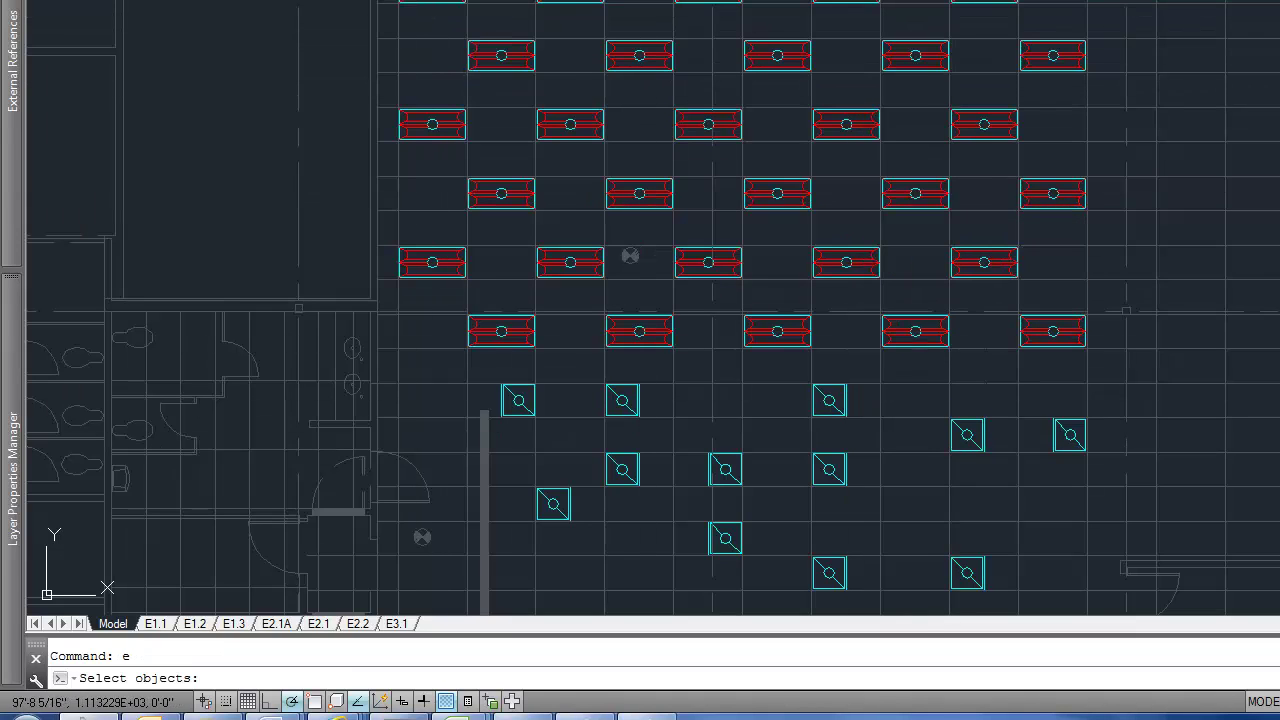
pyautogui.click(329, 2)
pyautogui.click(1160, 597)
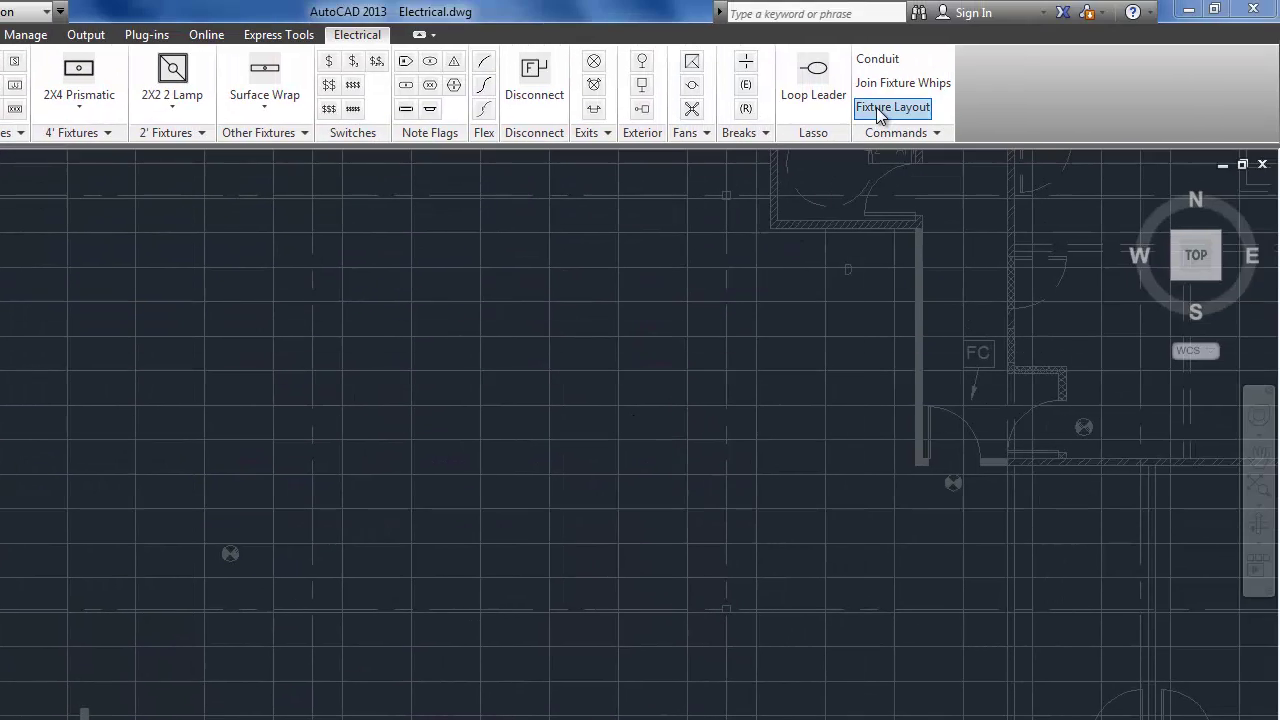
# Try to lay out 3 Lamp fixtures in the 2 X 2 size with Fixture Layout's By Row mode.
pyautogui.click(880, 110)
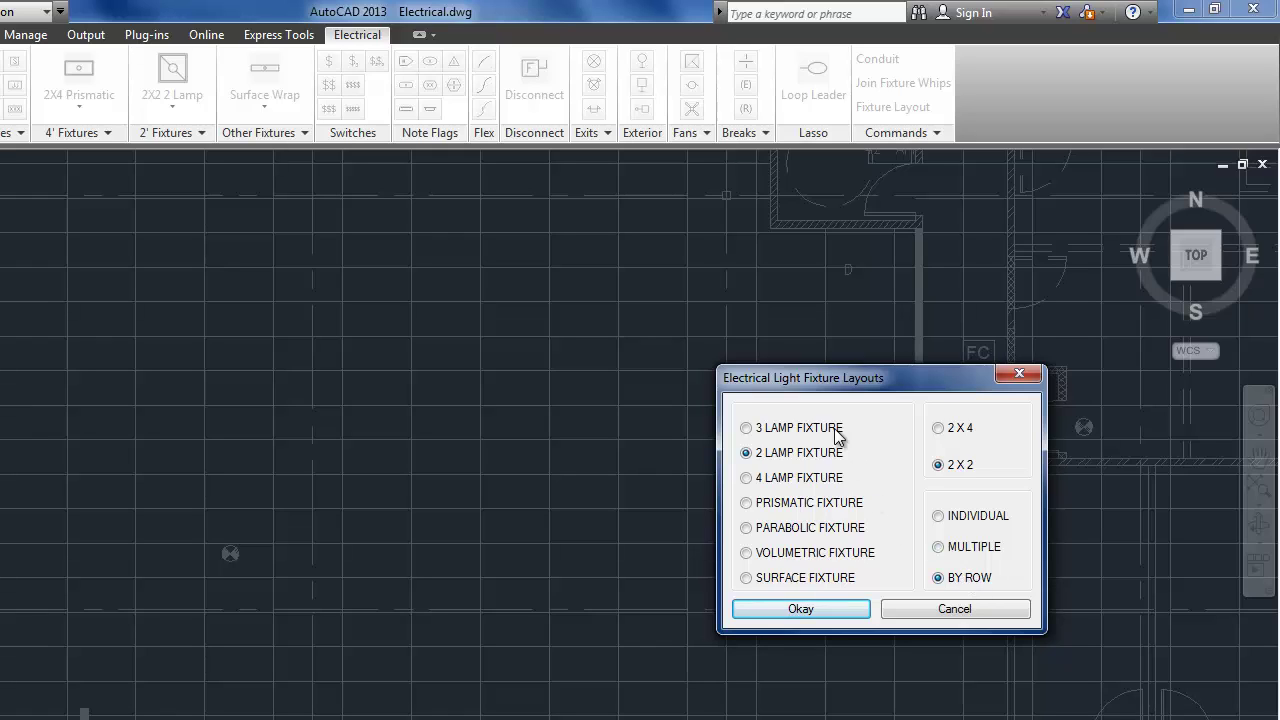
pyautogui.click(765, 428)
pyautogui.click(819, 608)
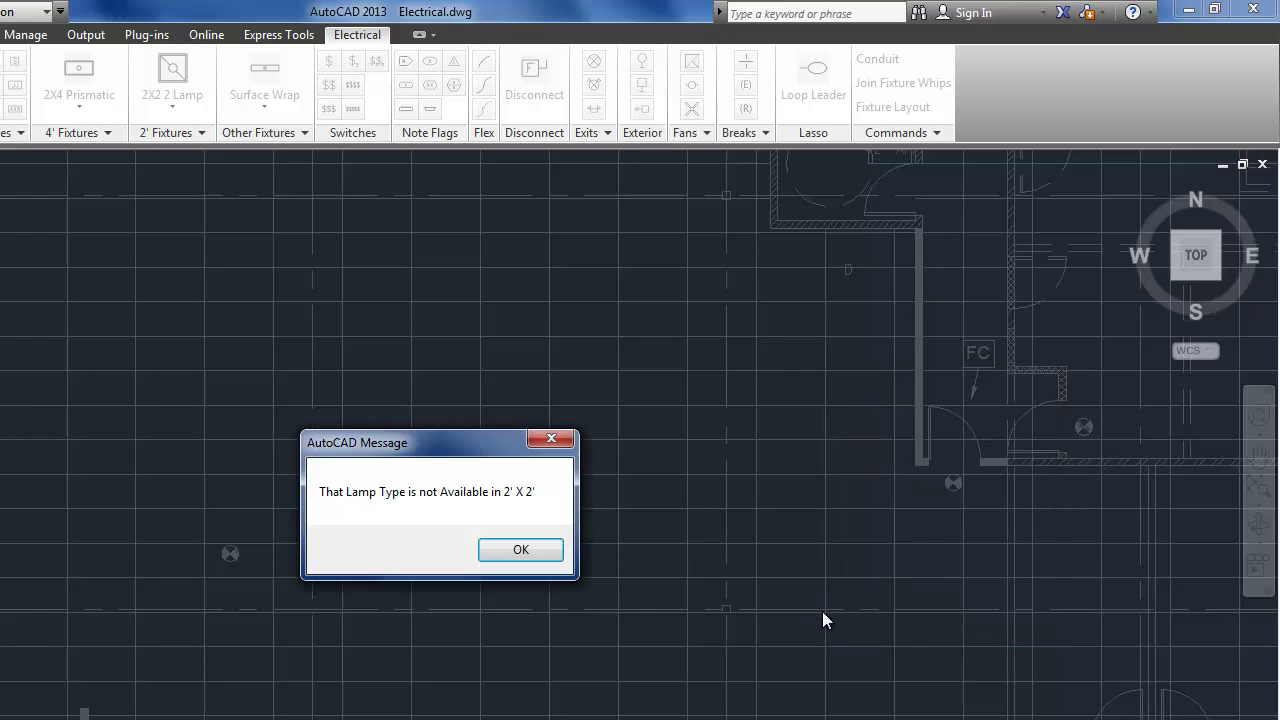
pyautogui.click(519, 552)
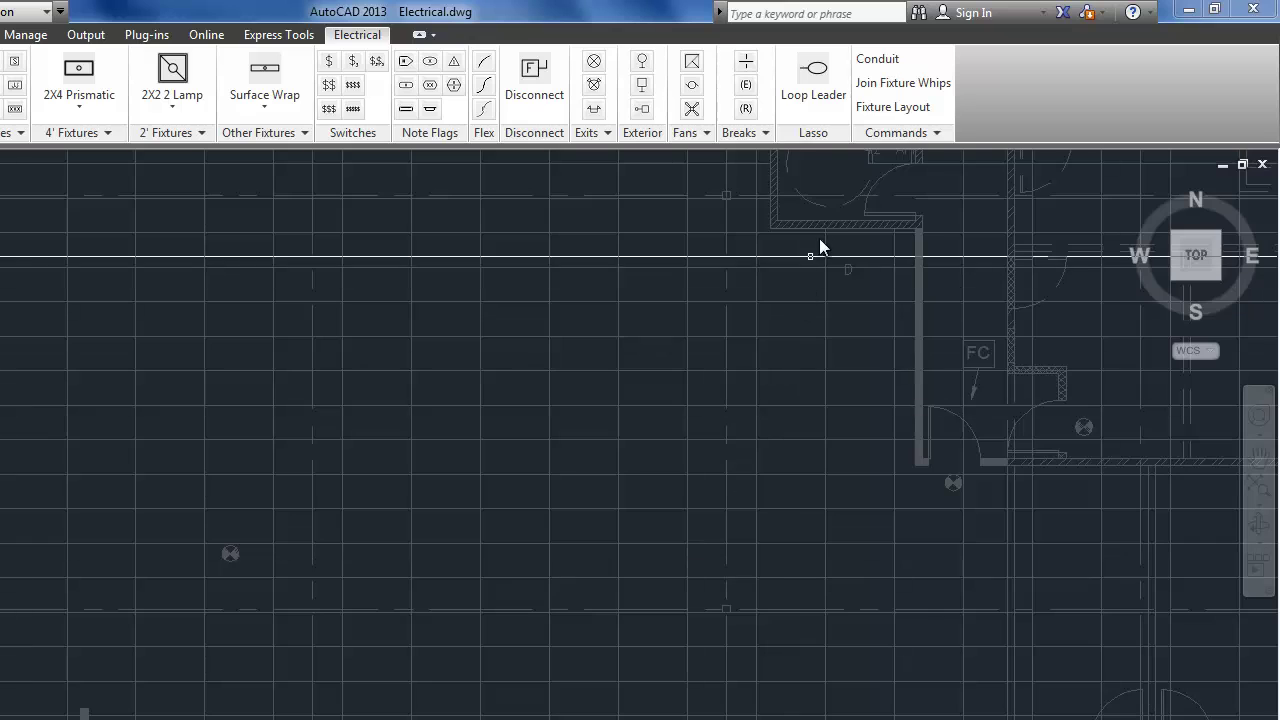
# Lay out a first row of seven 3 Lamp 2 X 4 fixtures in By Row mode, leaving one tile between neighbouring fixtures.
pyautogui.click(891, 108)
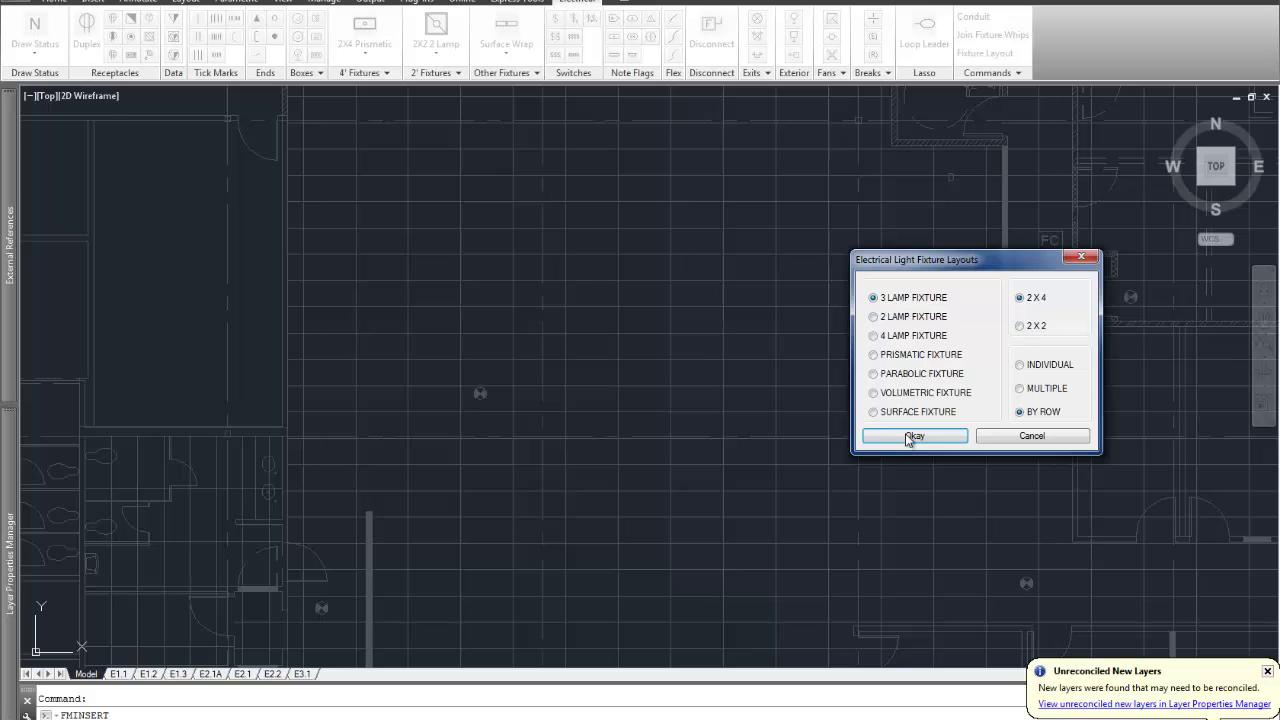
pyautogui.click(908, 438)
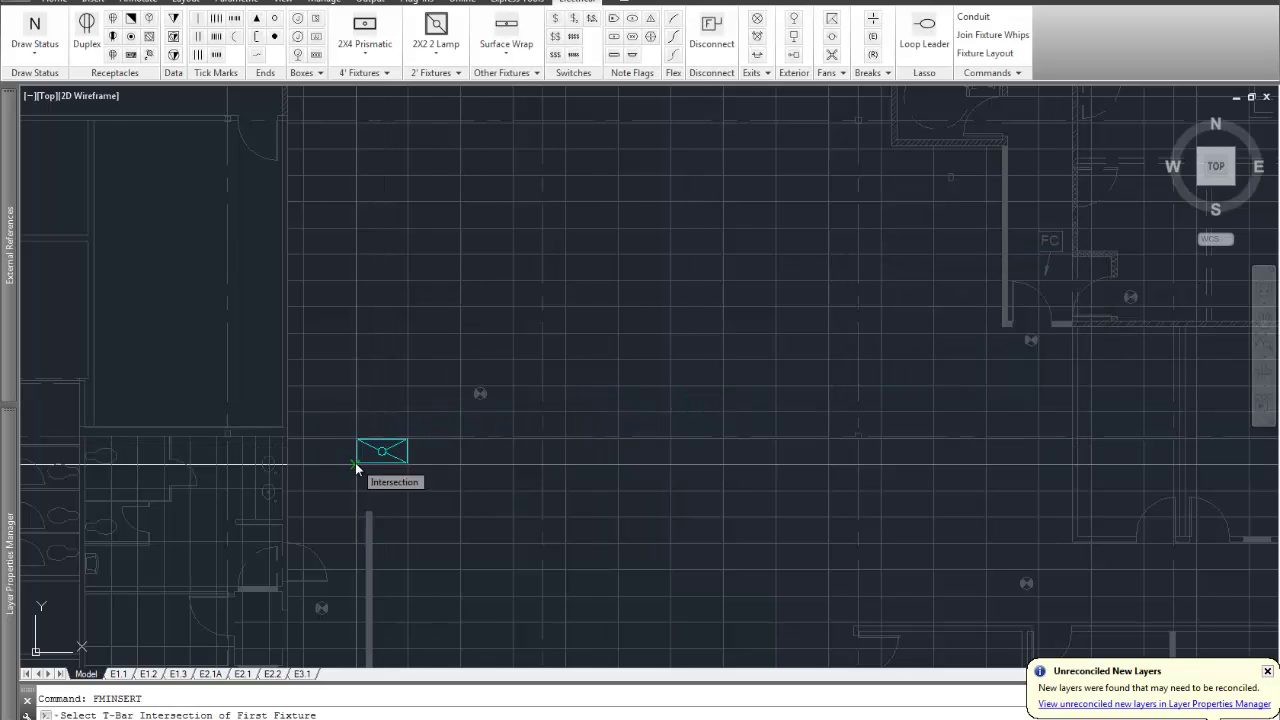
pyautogui.click(386, 467)
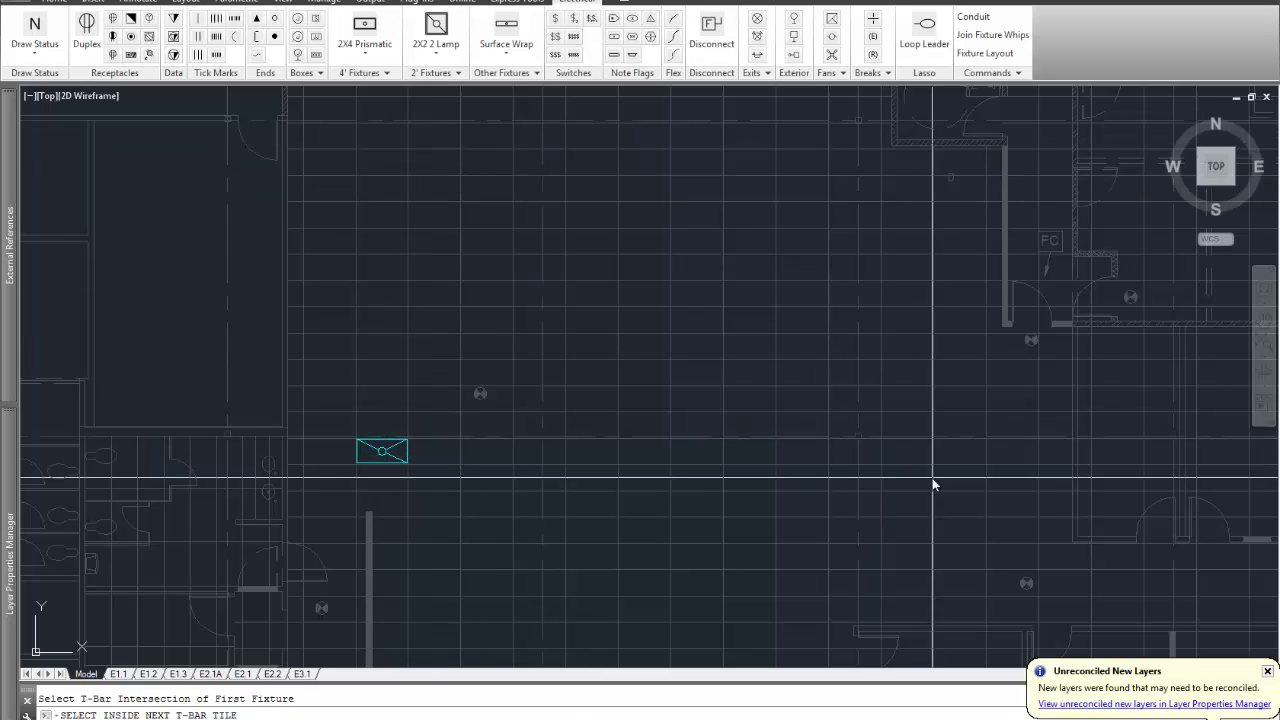
pyautogui.click(480, 461)
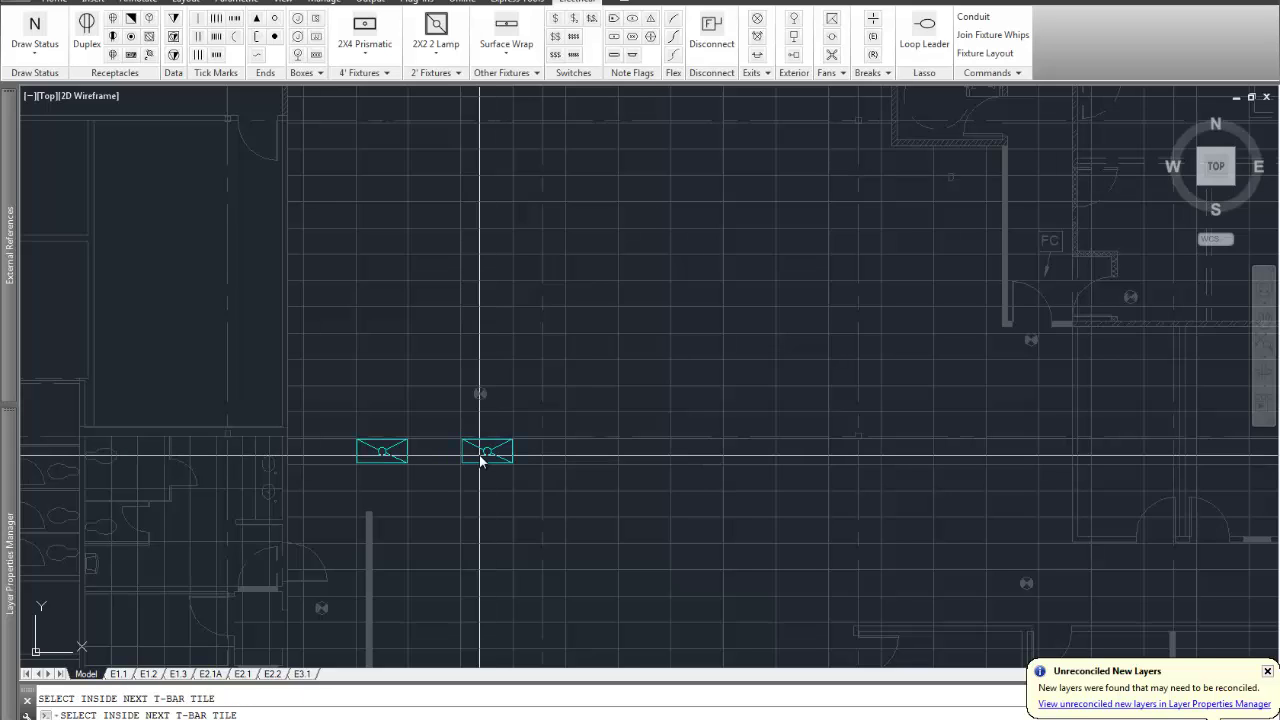
pyautogui.click(592, 460)
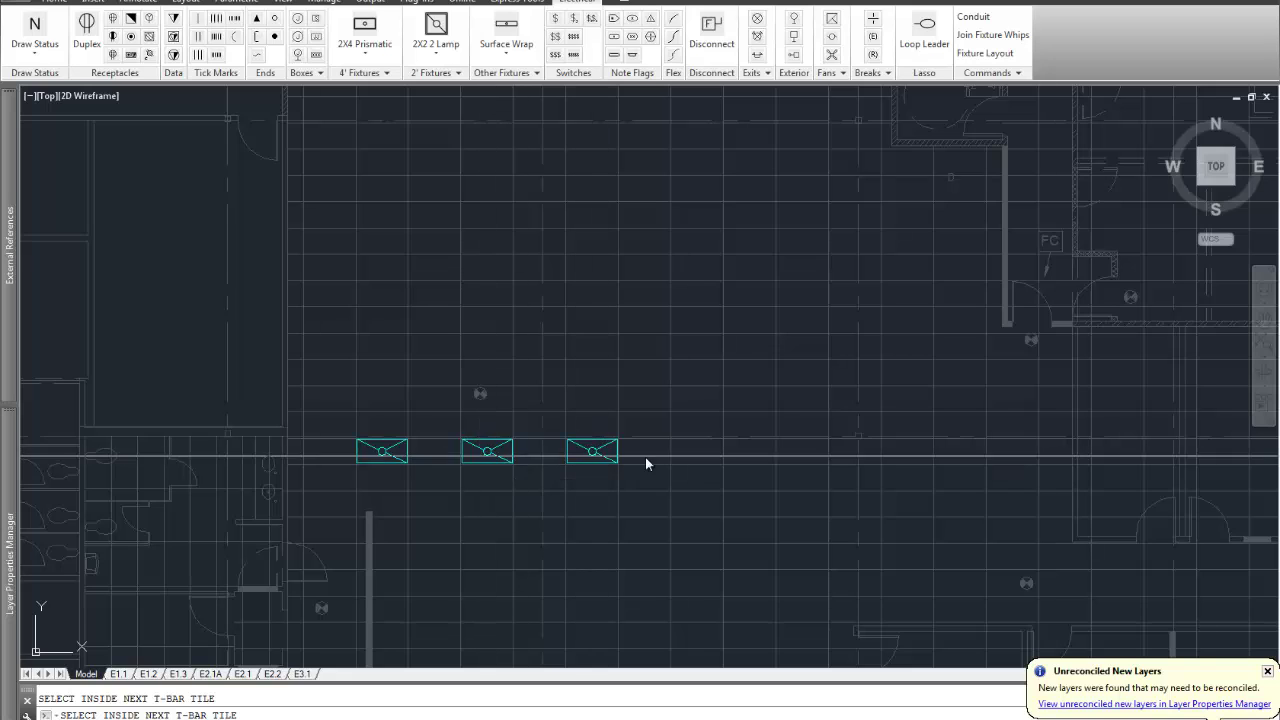
pyautogui.click(706, 459)
pyautogui.click(804, 459)
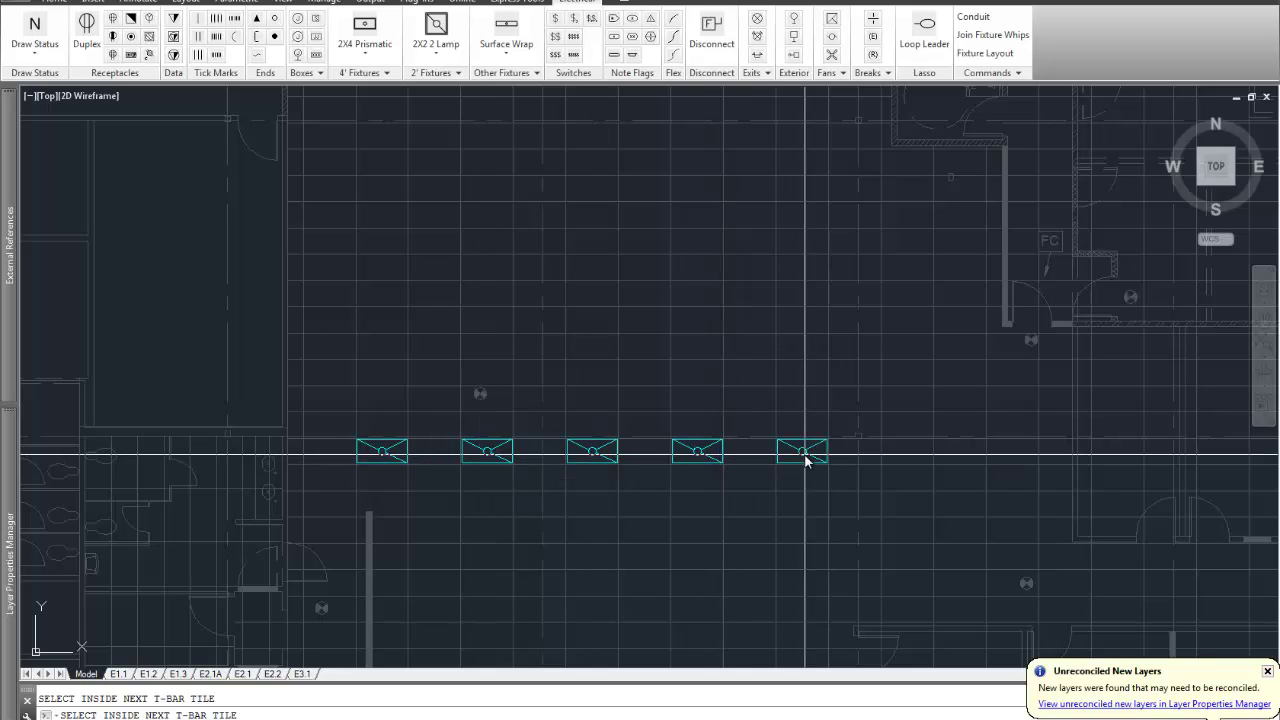
pyautogui.click(907, 459)
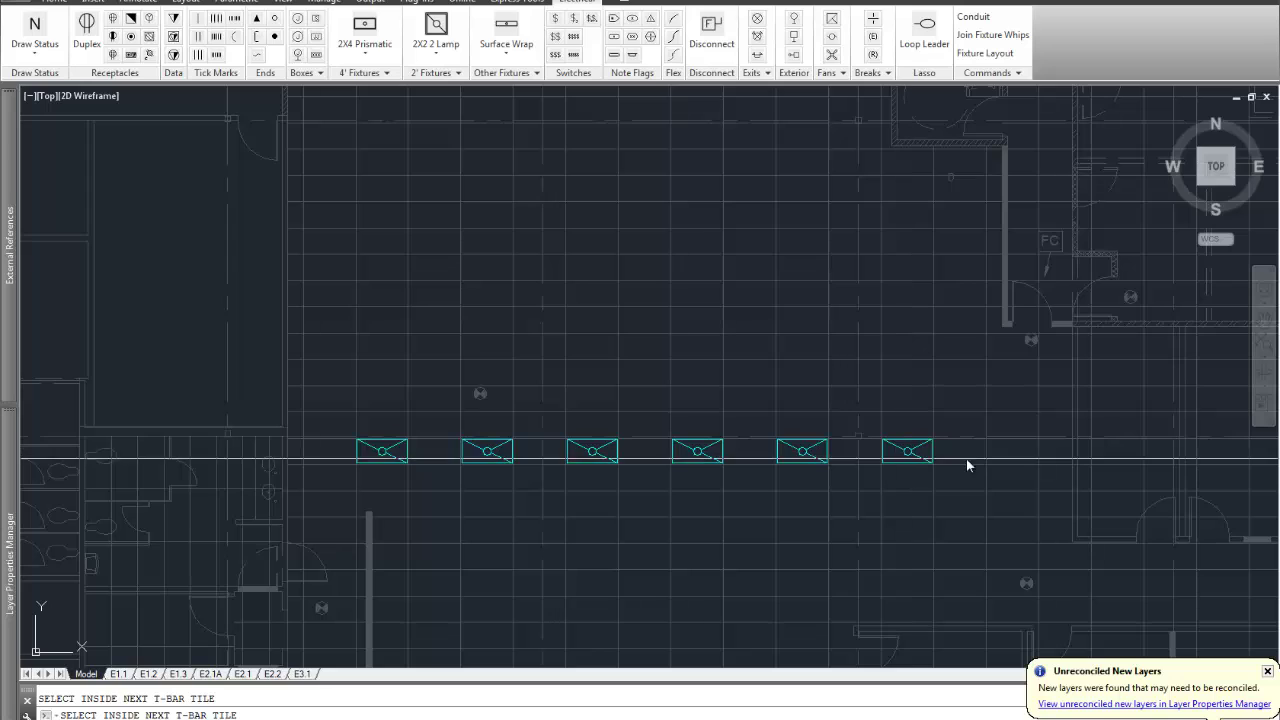
pyautogui.click(1015, 459)
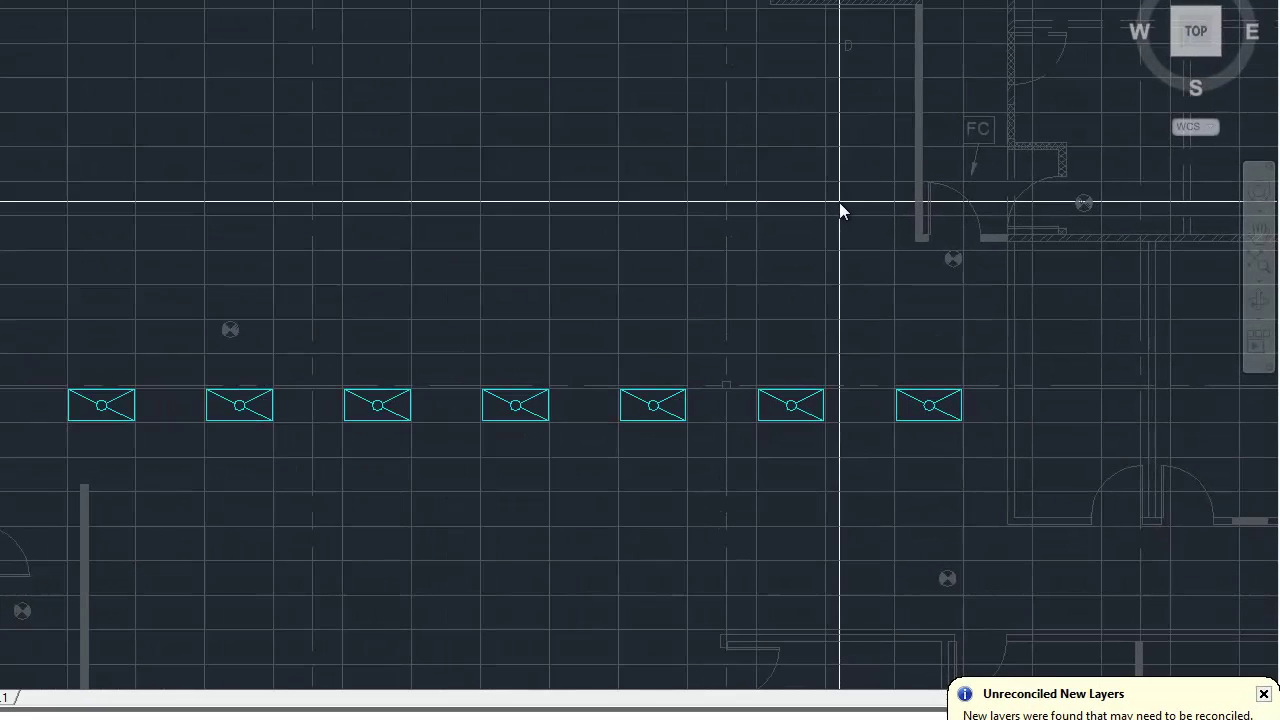
# Add a second row of six fixtures and a third row of five above the first row, leaving out the right-end fixtures.
pyautogui.click(944, 298)
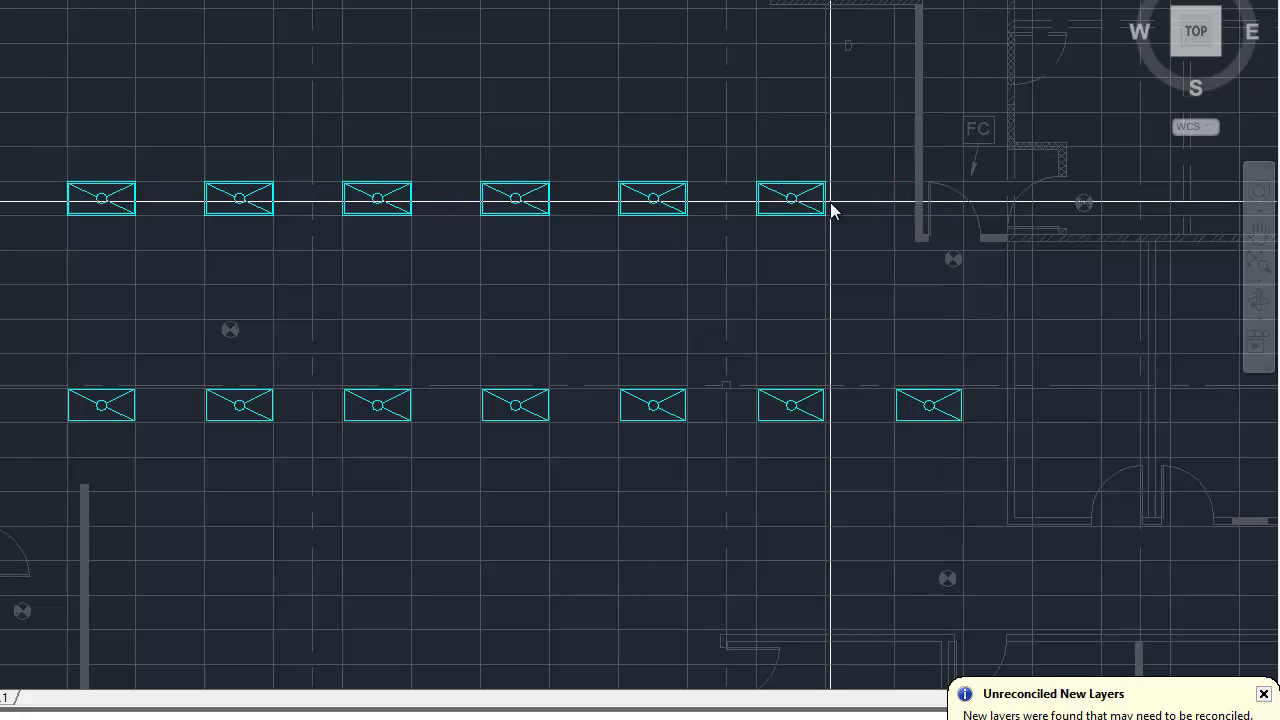
pyautogui.moveTo(691, 200); pyautogui.dragTo(684, 503, button='middle')
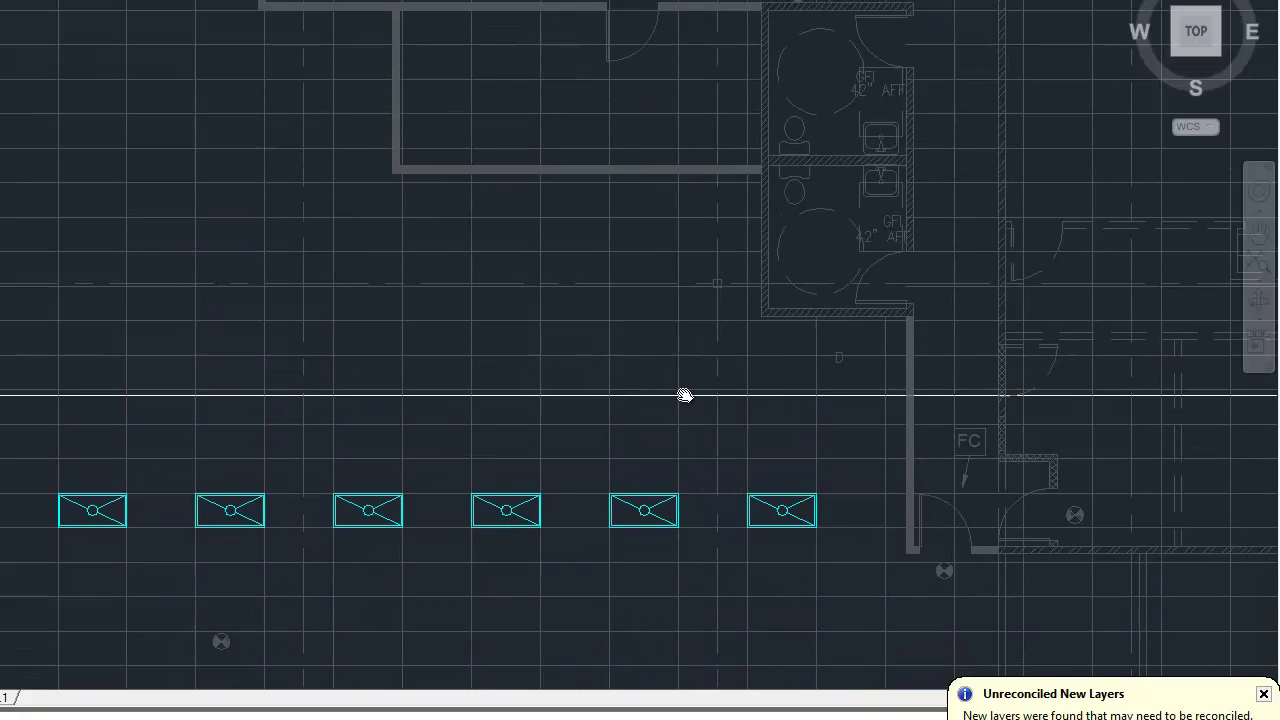
pyautogui.click(677, 346)
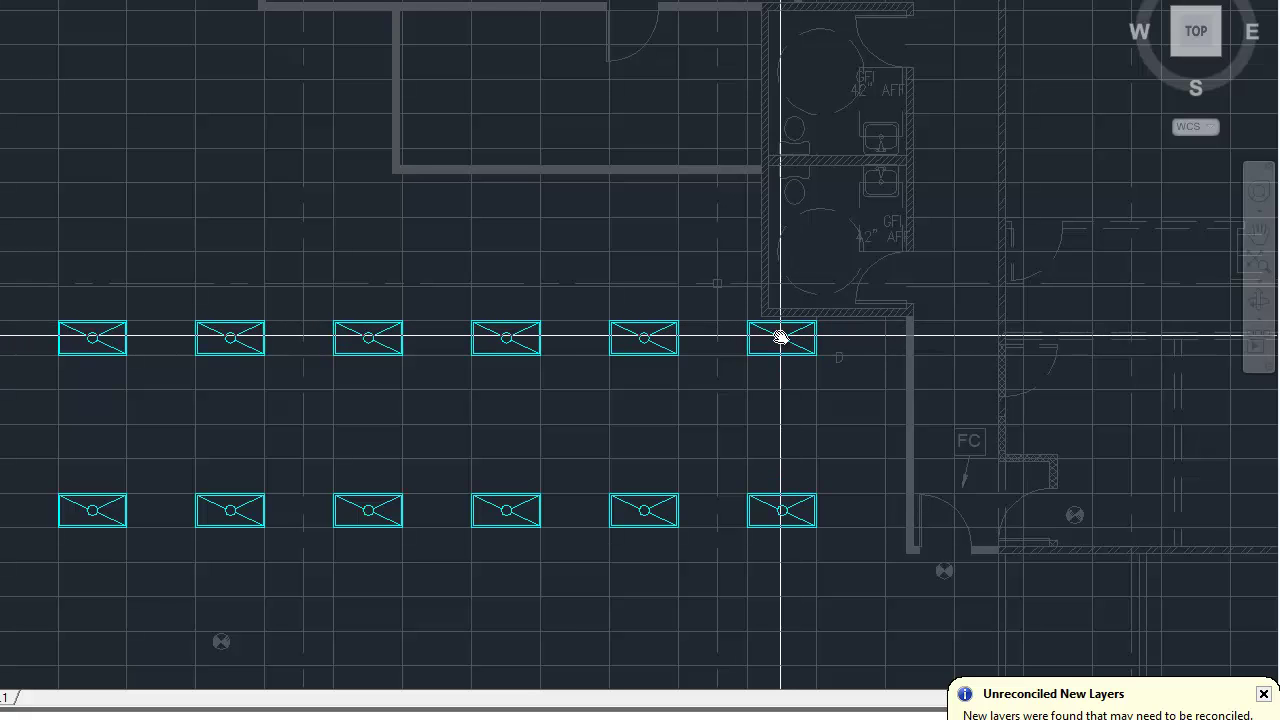
pyautogui.moveTo(909, 493); pyautogui.dragTo(876, 386, button='middle')
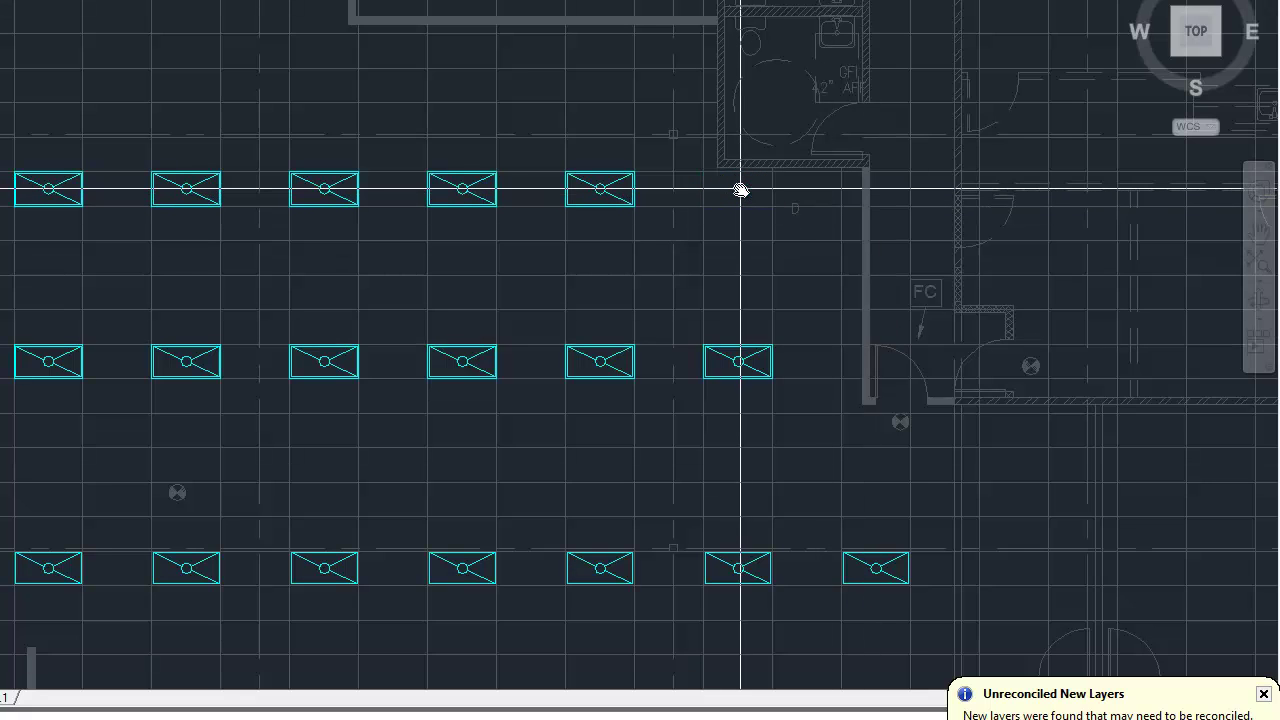
# Add a fourth row of fixtures above the third and remove its three right-end fixtures, leaving two.
pyautogui.moveTo(677, 200); pyautogui.dragTo(794, 400, button='middle')
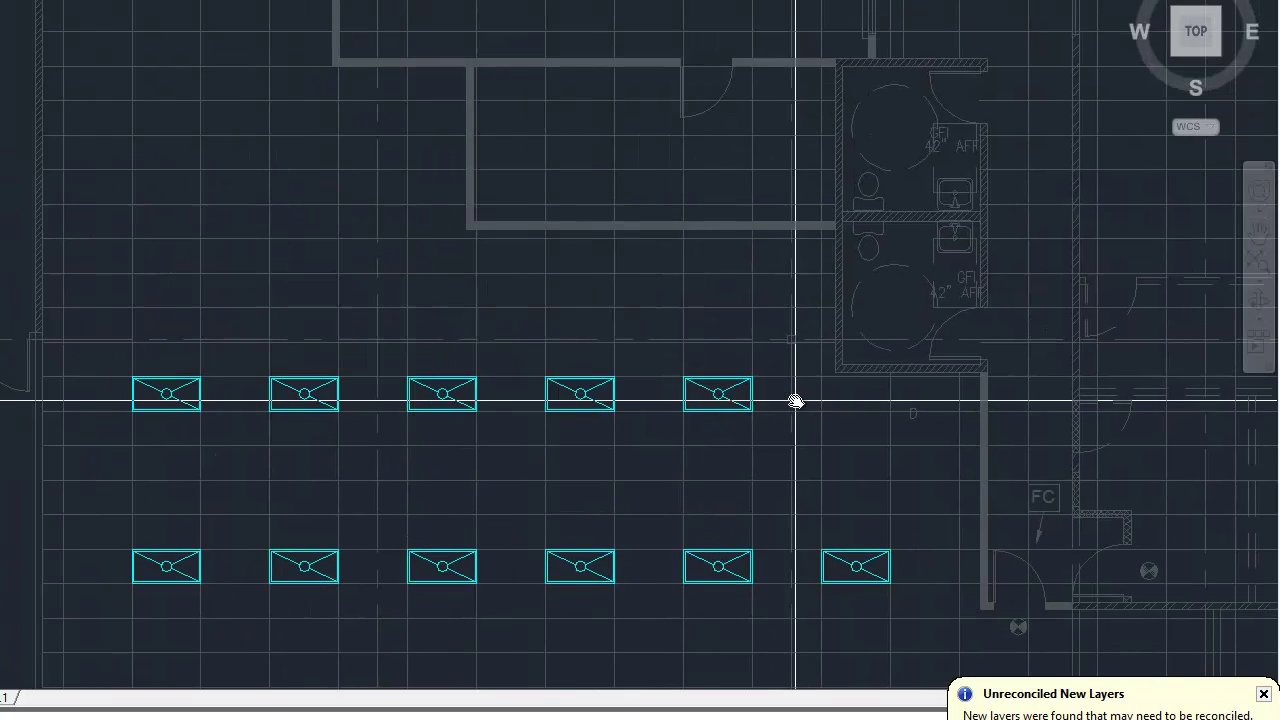
pyautogui.click(720, 228)
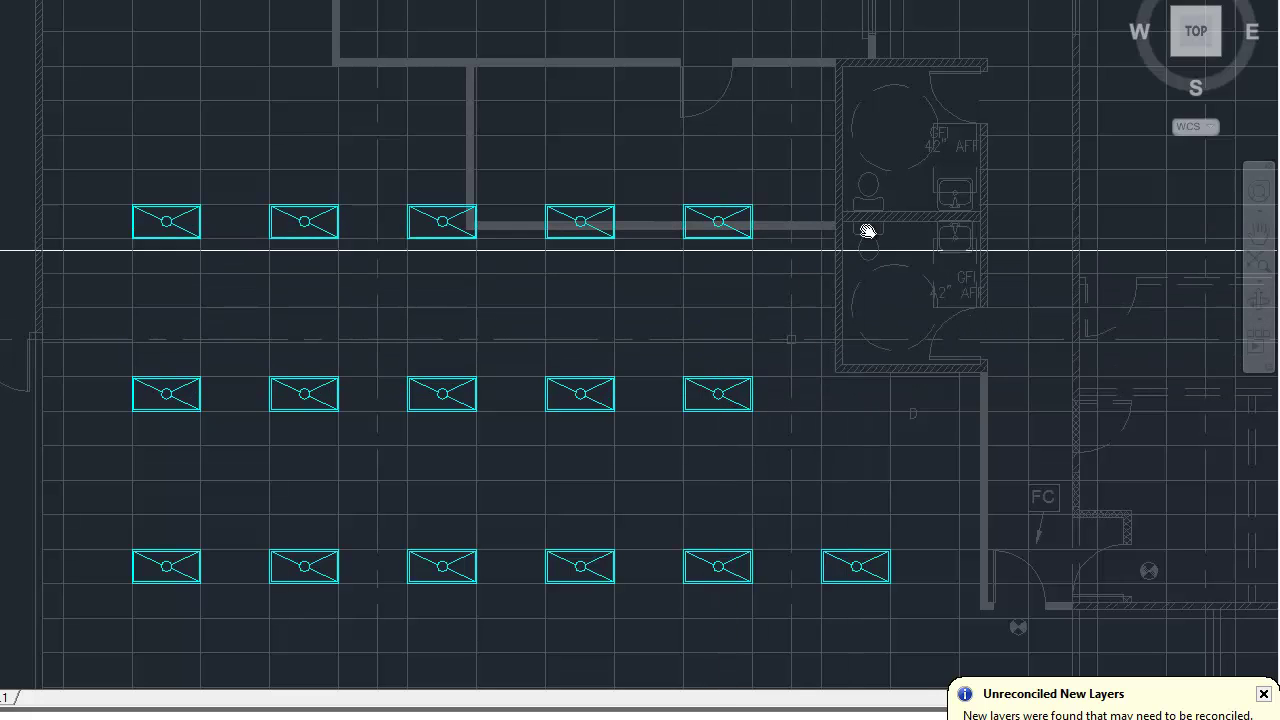
pyautogui.click(705, 221)
pyautogui.press('Delete')
pyautogui.click(605, 222)
pyautogui.press('Delete')
pyautogui.click(469, 221)
pyautogui.press('Delete')
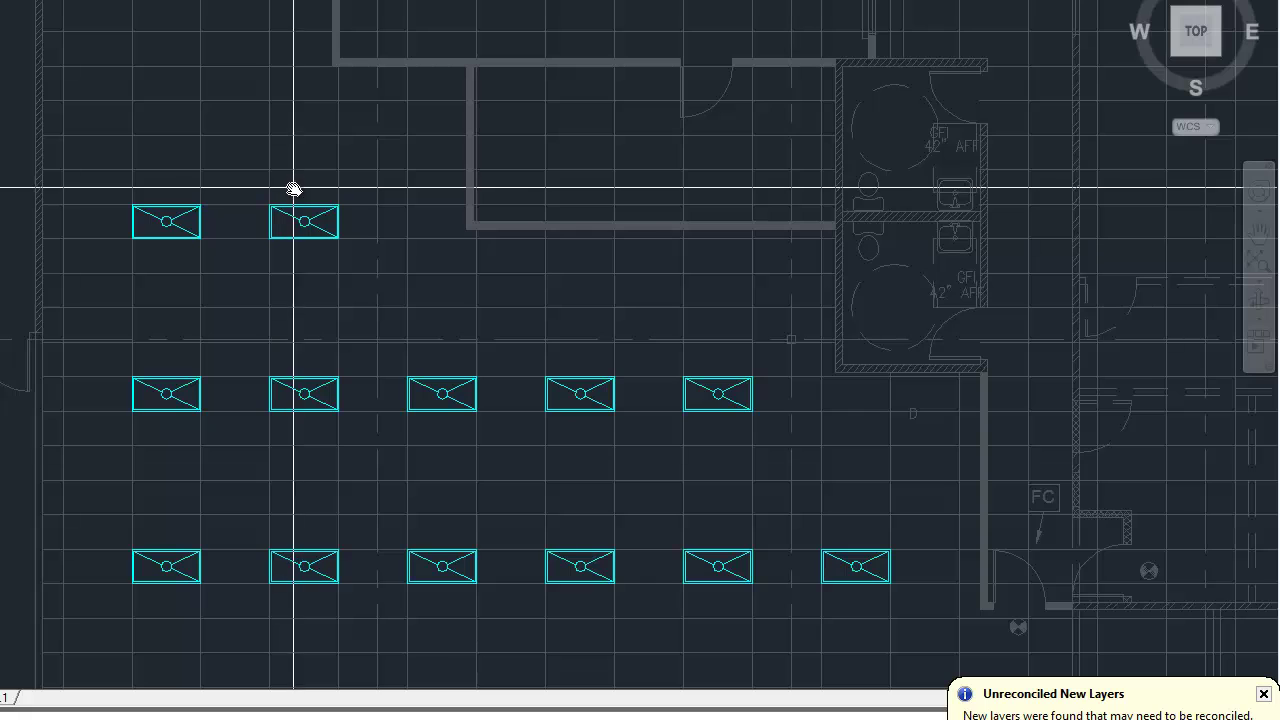
# Add a fifth and a sixth row above with one left-end fixture each, and end the layout.
pyautogui.click(312, 64)
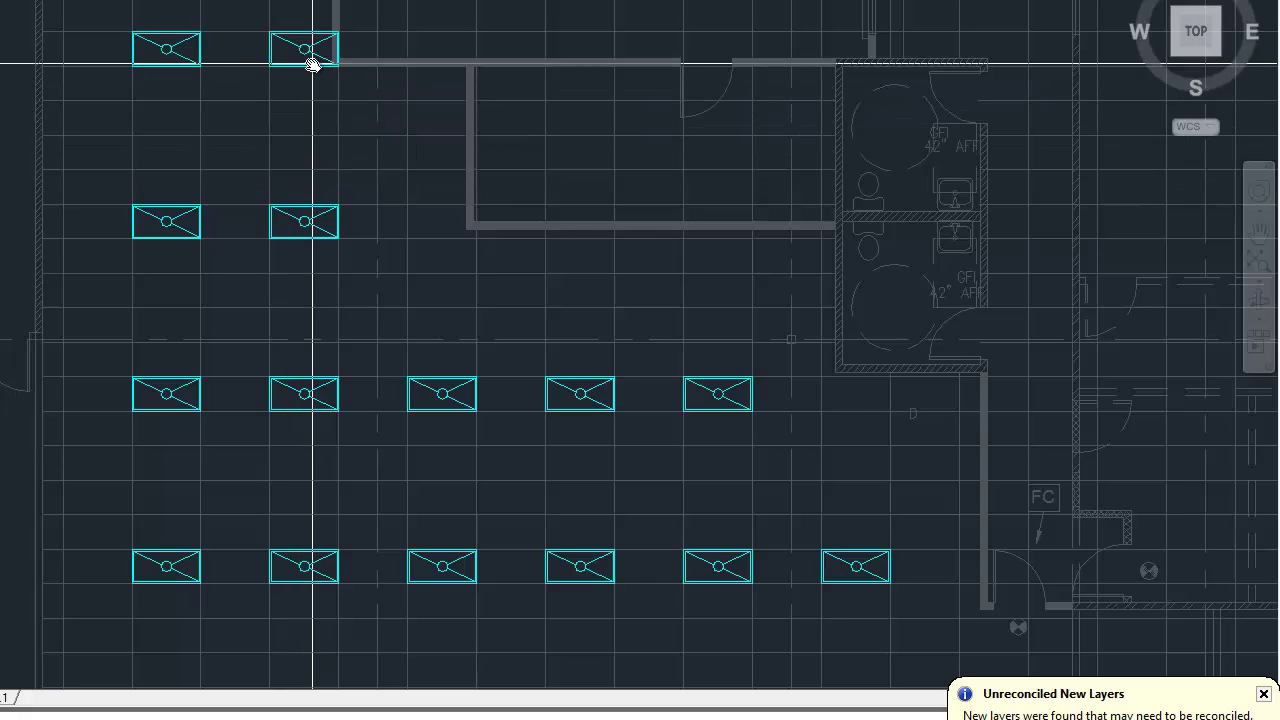
pyautogui.moveTo(315, 57)
pyautogui.mouseDown(button='middle')
pyautogui.moveTo(354, 431)
pyautogui.moveTo(257, 320)
pyautogui.mouseUp(button='middle')
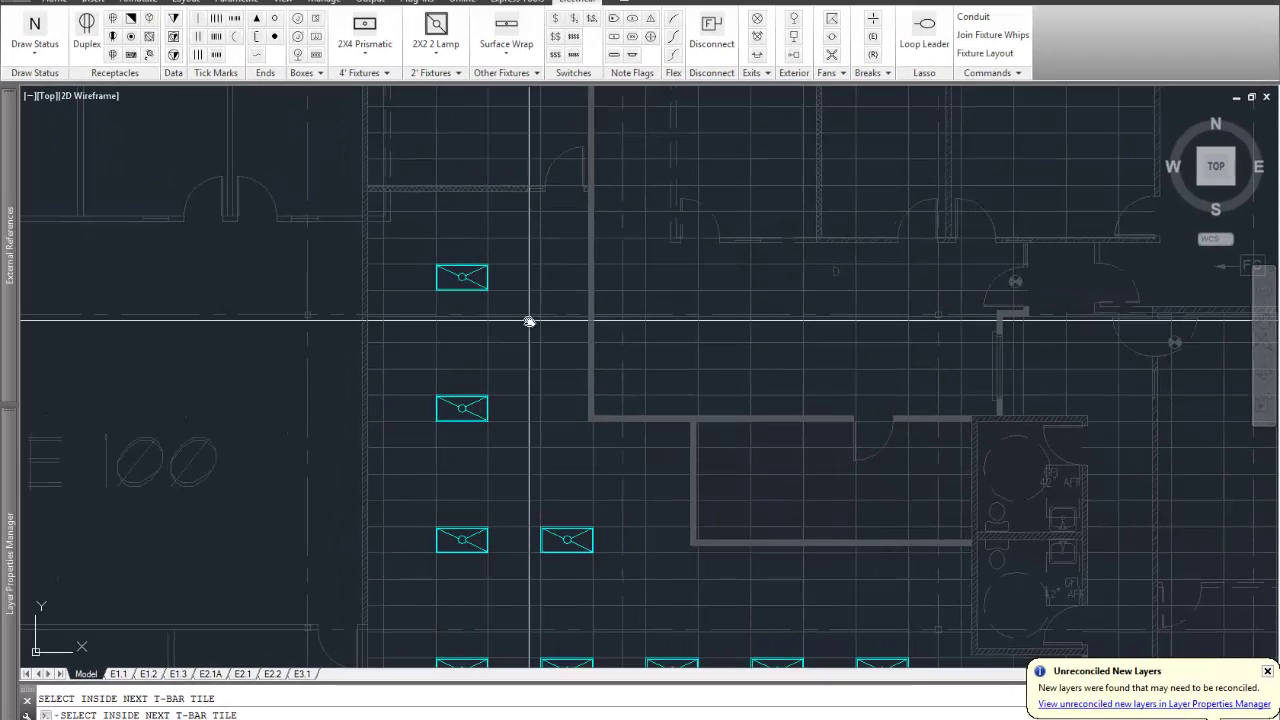
pyautogui.press('Escape')
pyautogui.scroll(-4, 527, 312)
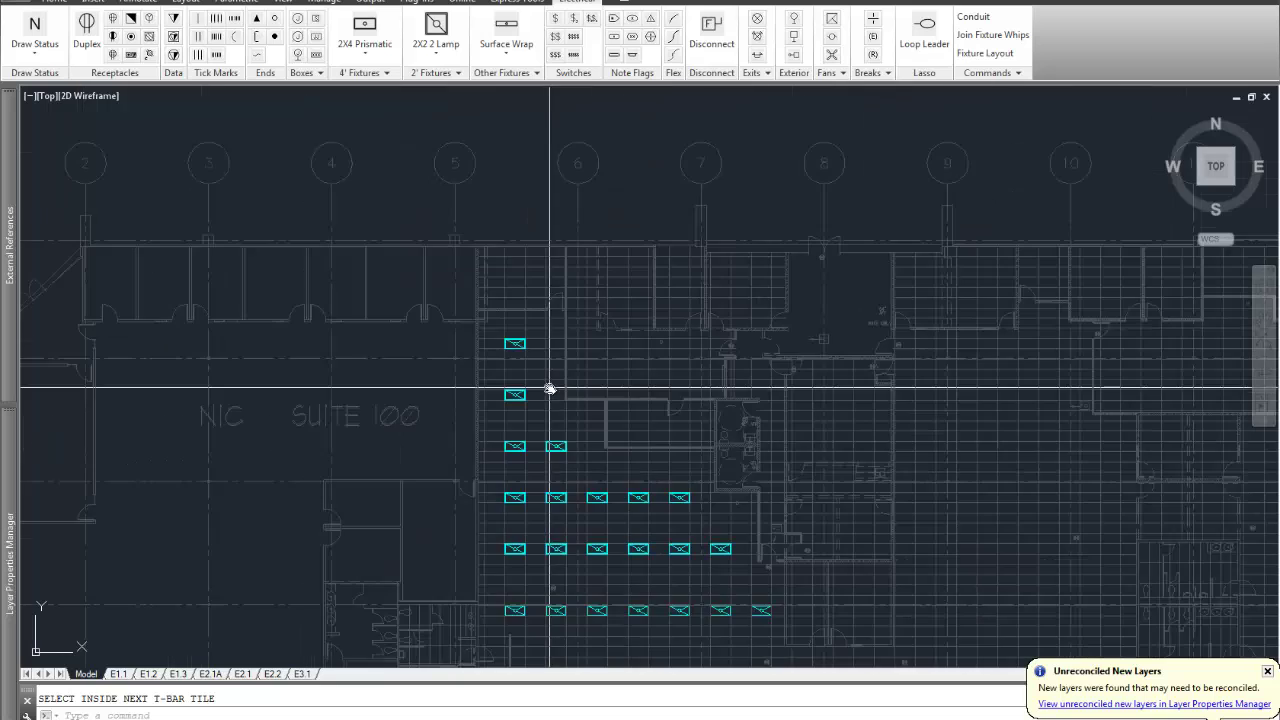
pyautogui.scroll(3, 596, 443)
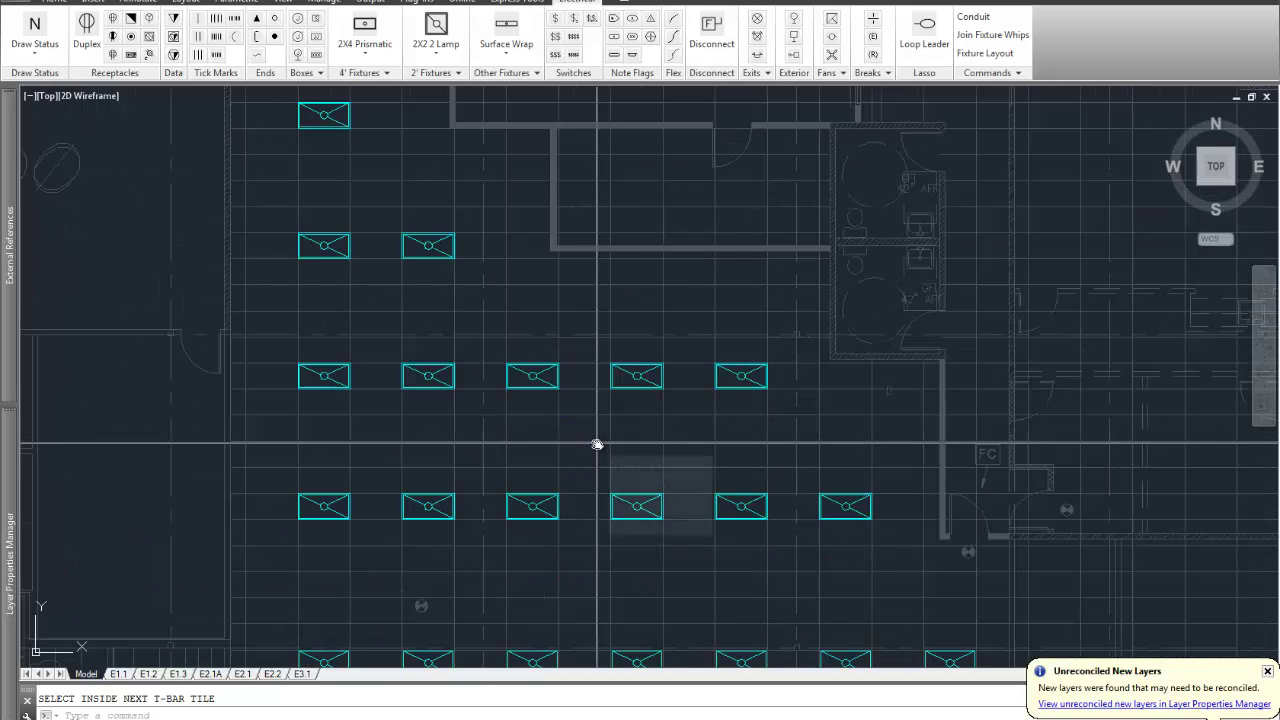
pyautogui.scroll(-2, 594, 443)
# Erase all six rows of fixtures from the ceiling grid.
pyautogui.moveTo(657, 467)
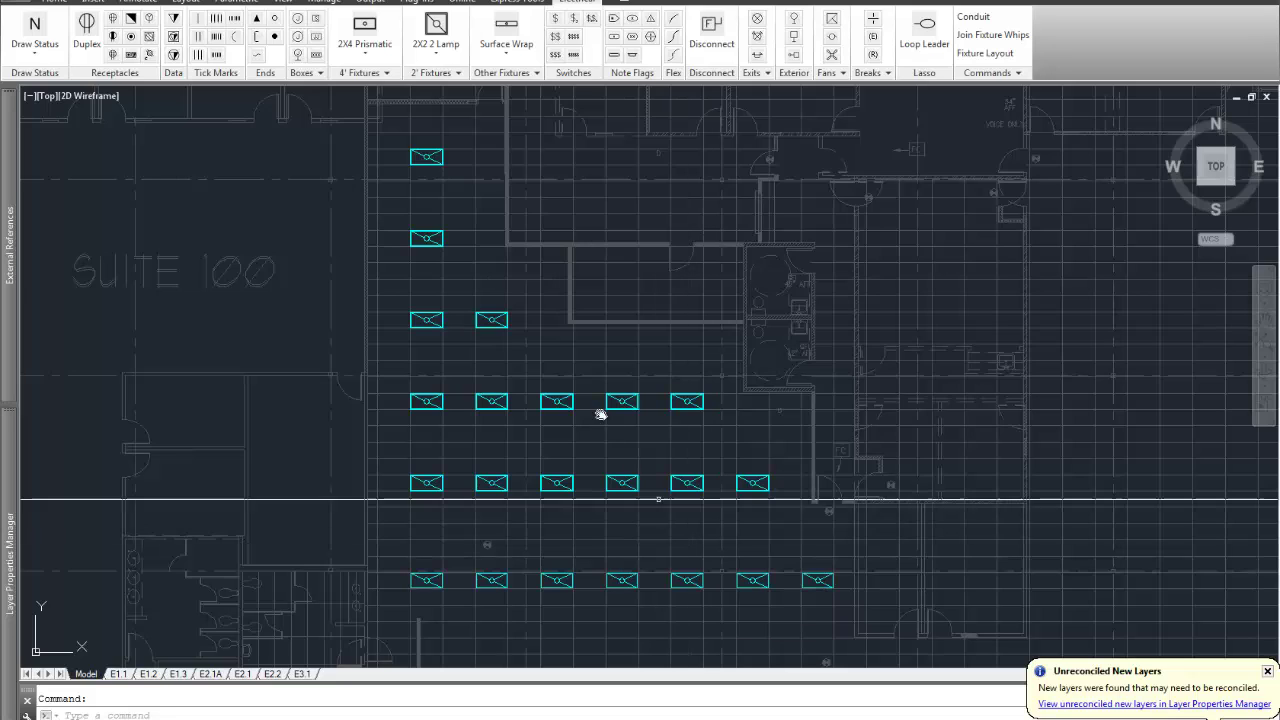
pyautogui.write('e')
pyautogui.press('Return')
pyautogui.click(395, 141)
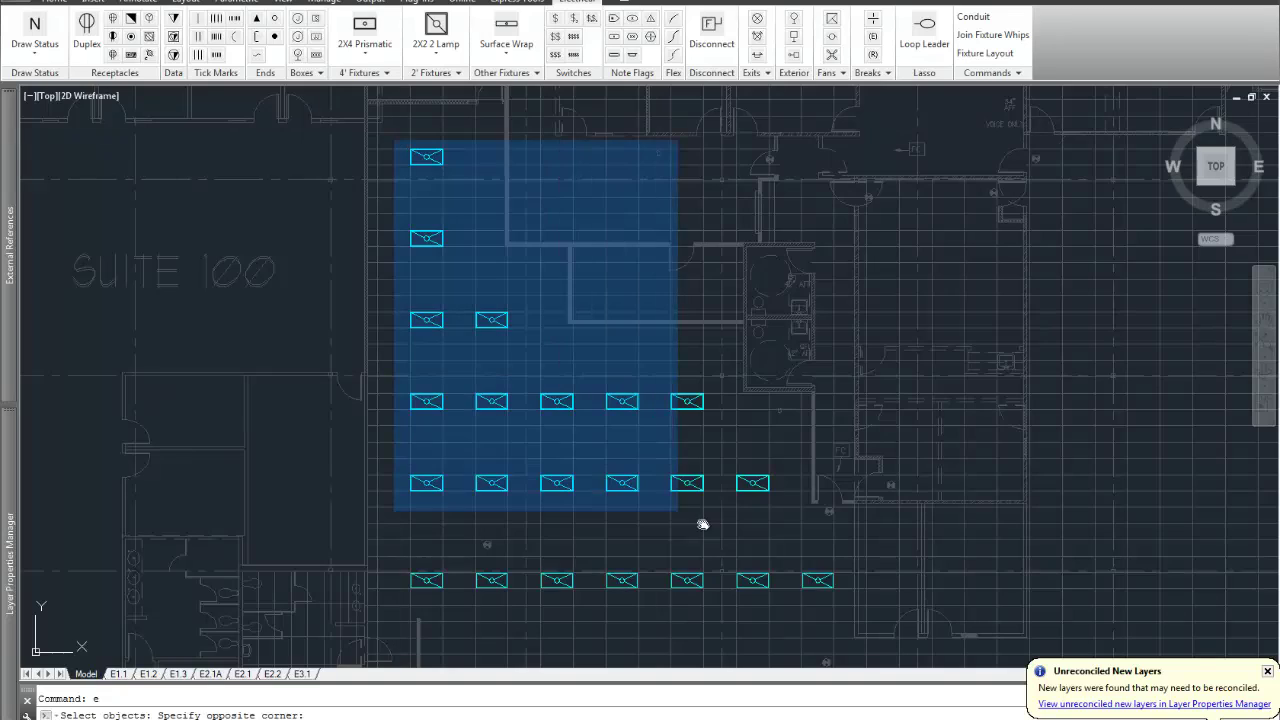
pyautogui.click(851, 606)
pyautogui.press('Return')
# Lay out a first column of four 2 X 4 fixtures with Fixture Layout, leaving four tiles between neighbouring fixtures.
pyautogui.scroll(2, 548, 617)
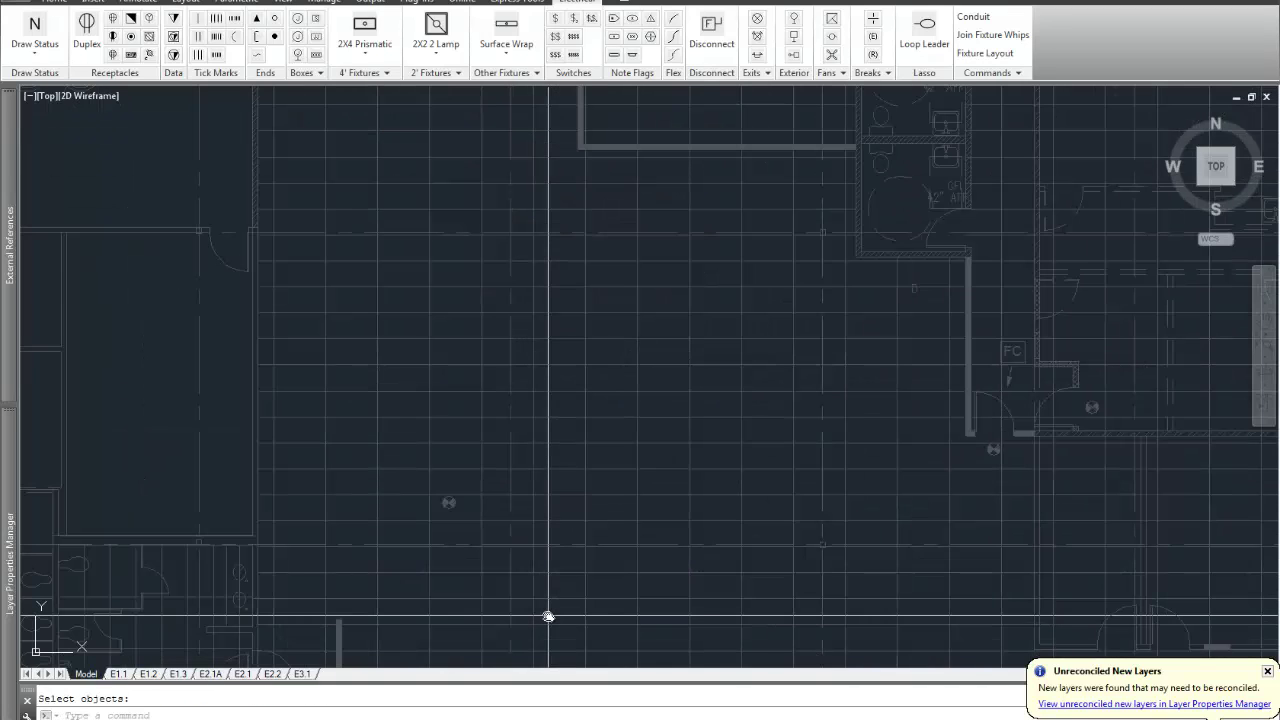
pyautogui.click(982, 53)
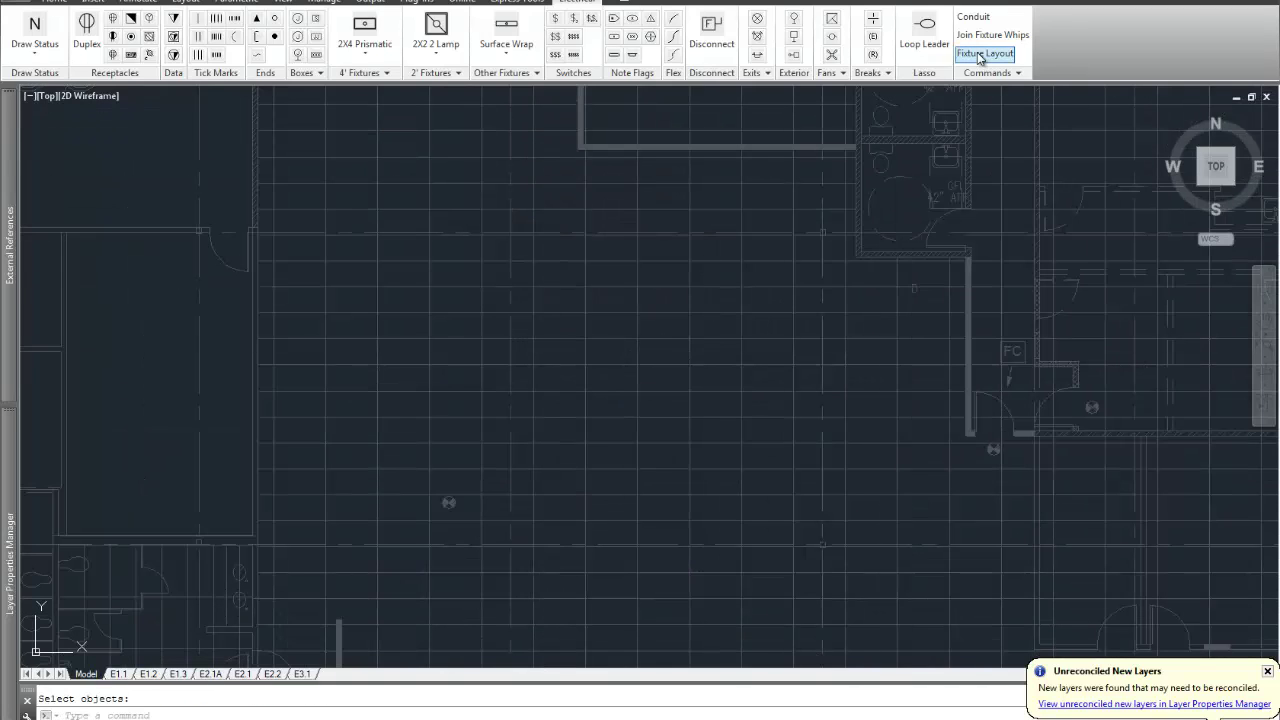
pyautogui.click(912, 437)
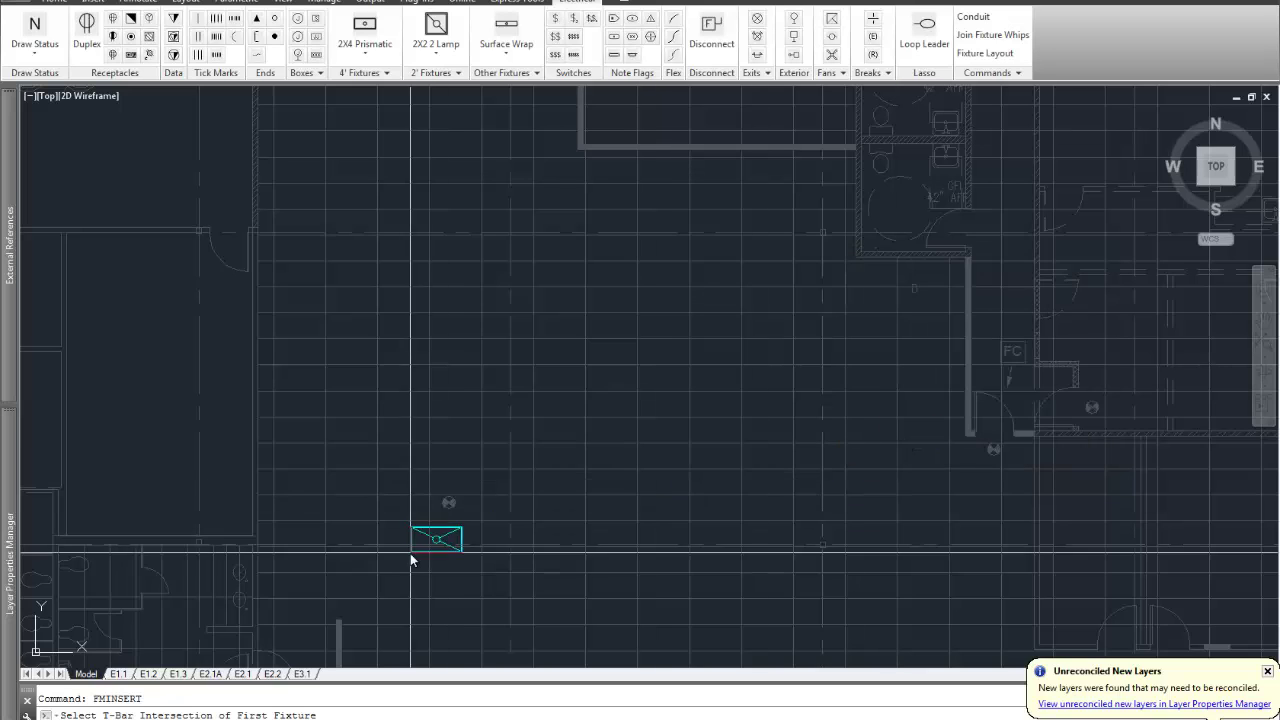
pyautogui.click(345, 576)
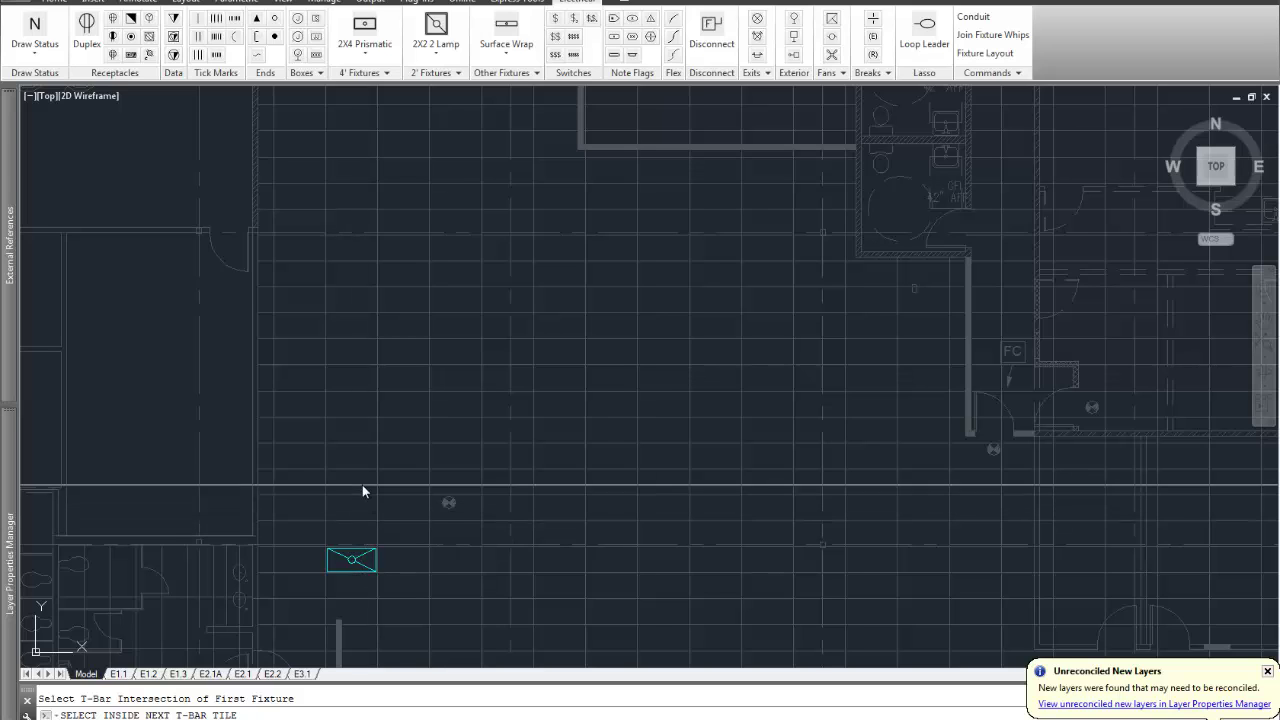
pyautogui.click(361, 443)
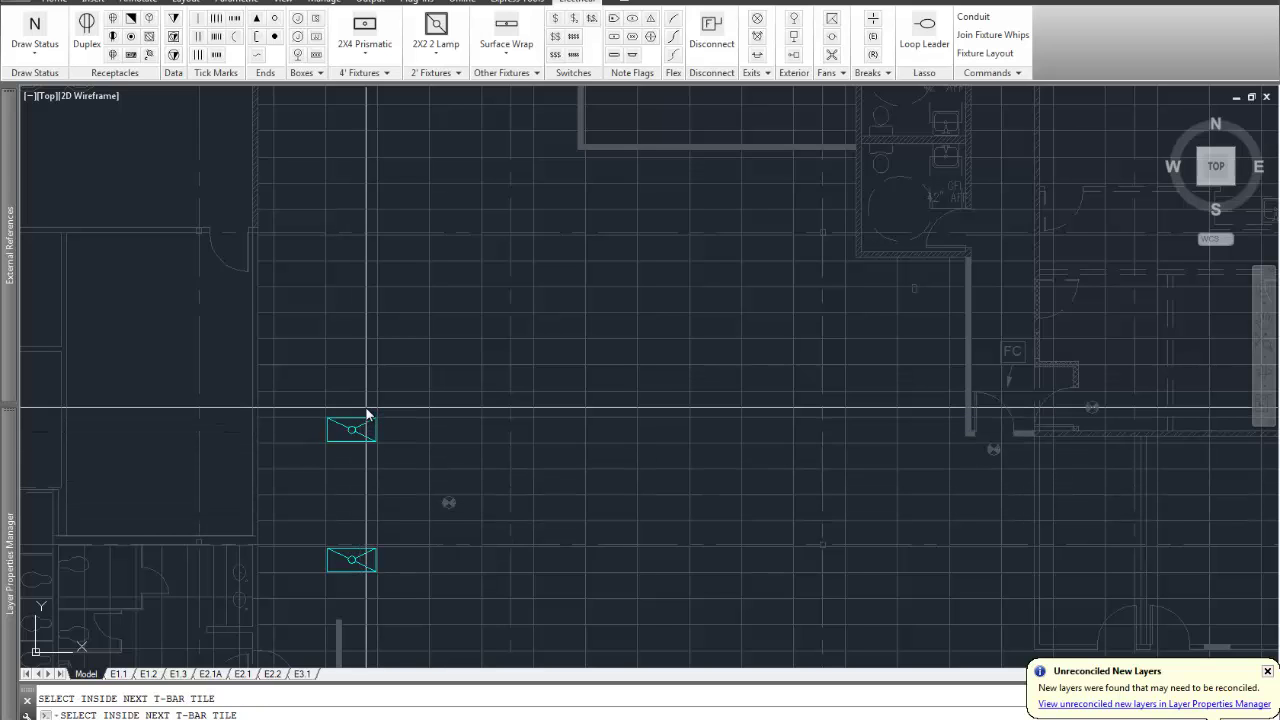
pyautogui.click(360, 304)
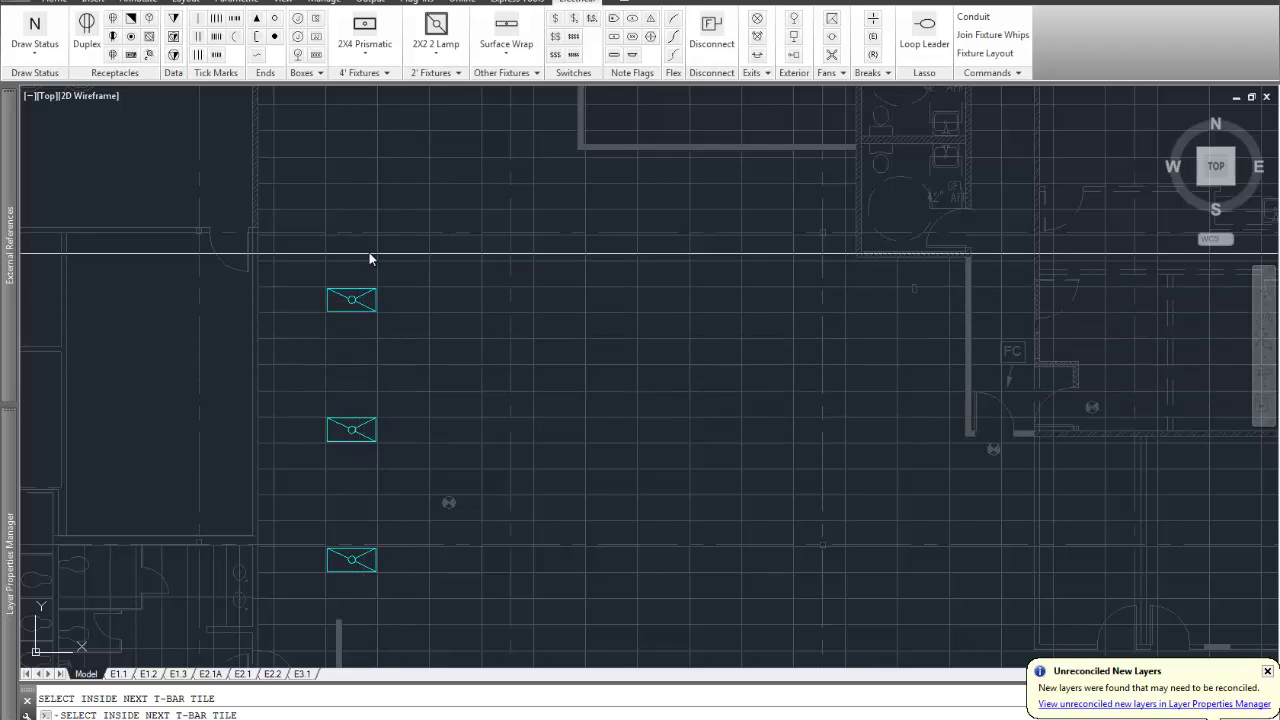
pyautogui.click(363, 178)
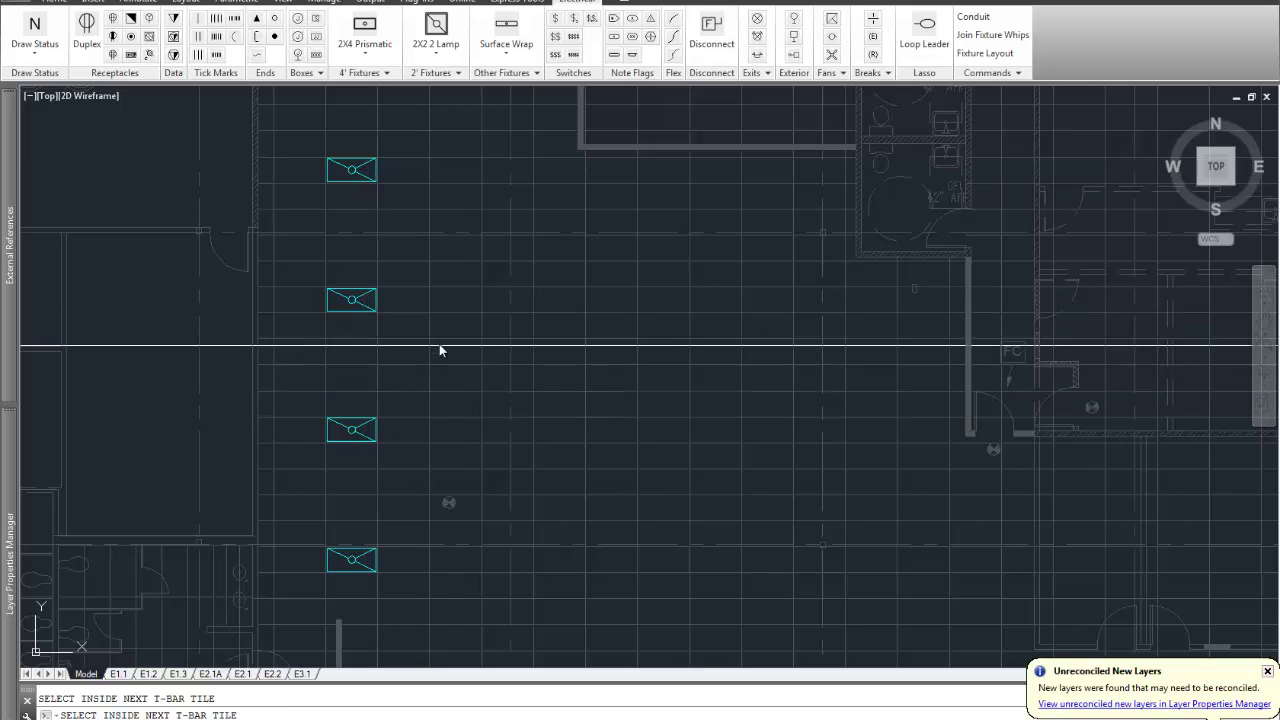
# Add second, third and fourth columns, leaving out the second-from-bottom fixture only in the second column.
pyautogui.click(460, 420)
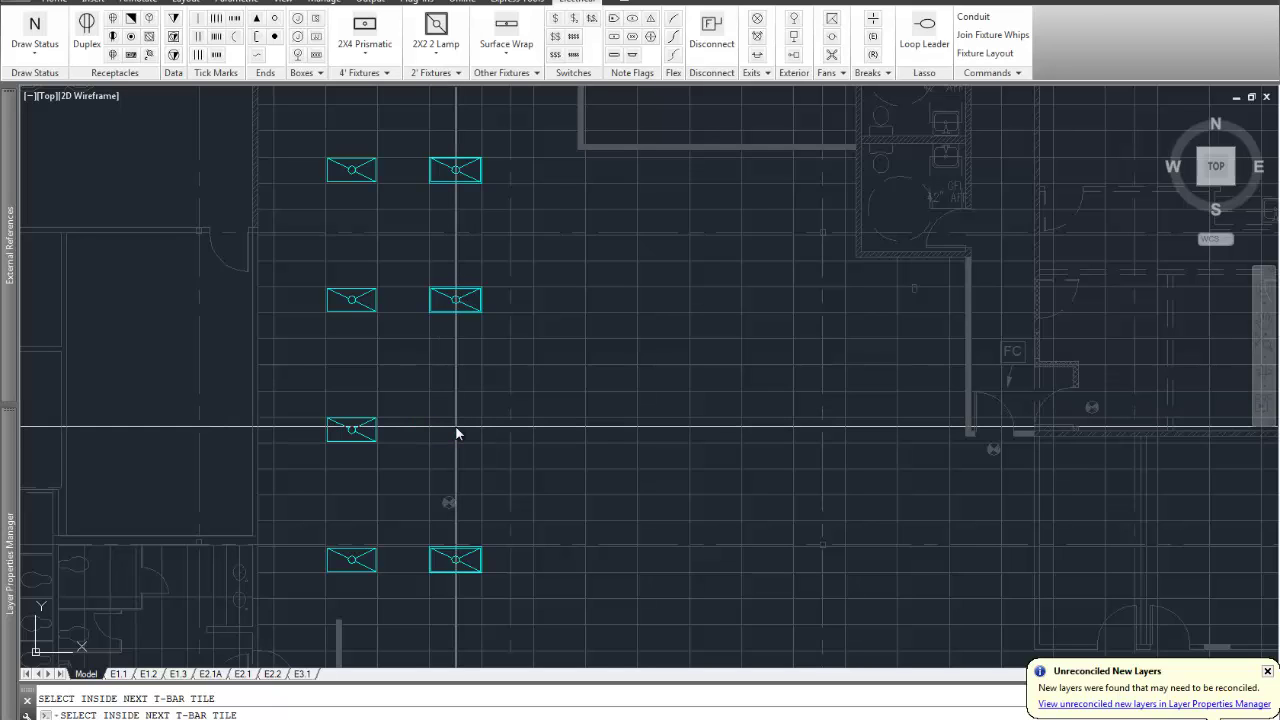
pyautogui.click(564, 432)
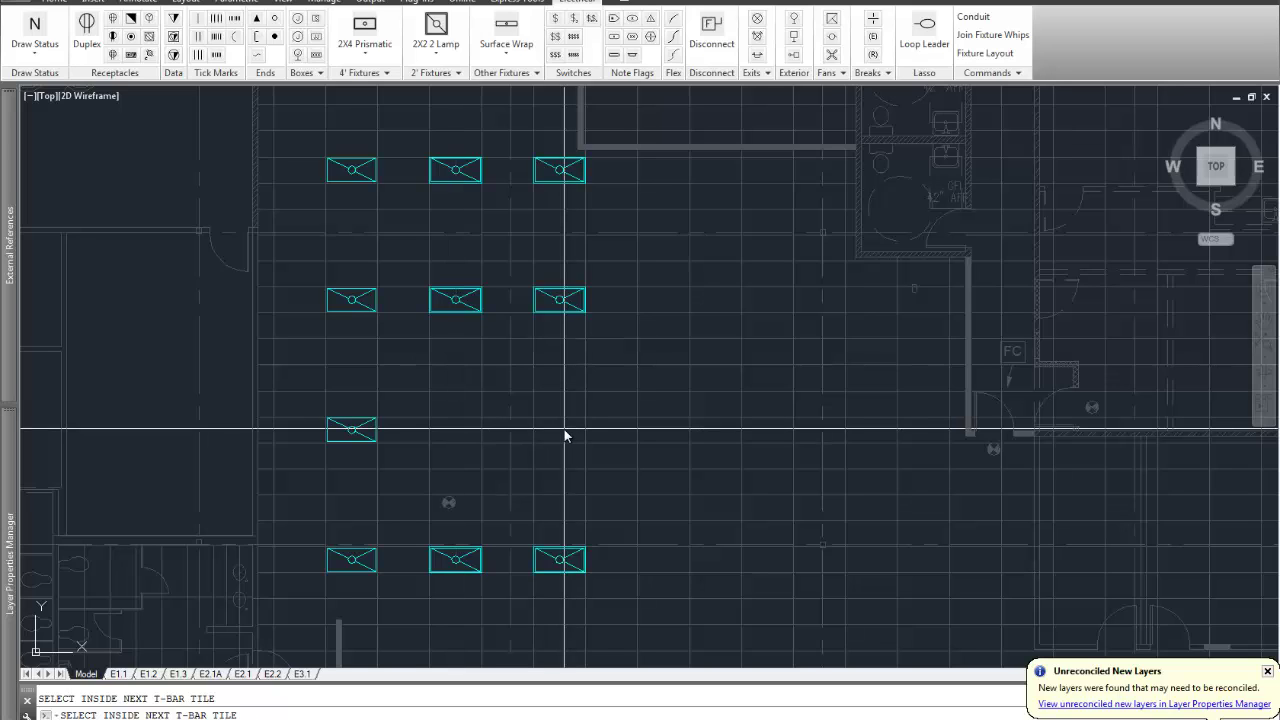
pyautogui.click(564, 429)
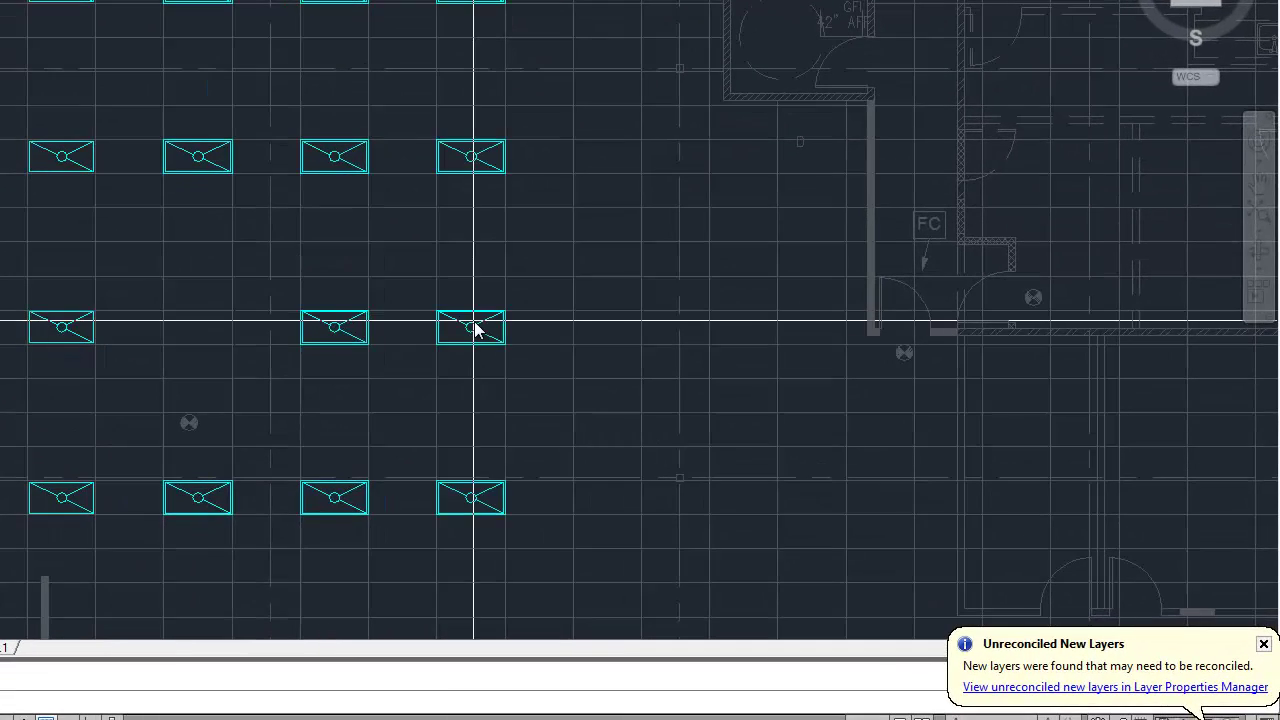
# Insert four extra fixtures in the fourth column, three between the regular rows and one below the bottom row.
pyautogui.click(476, 226)
pyautogui.click(478, 428)
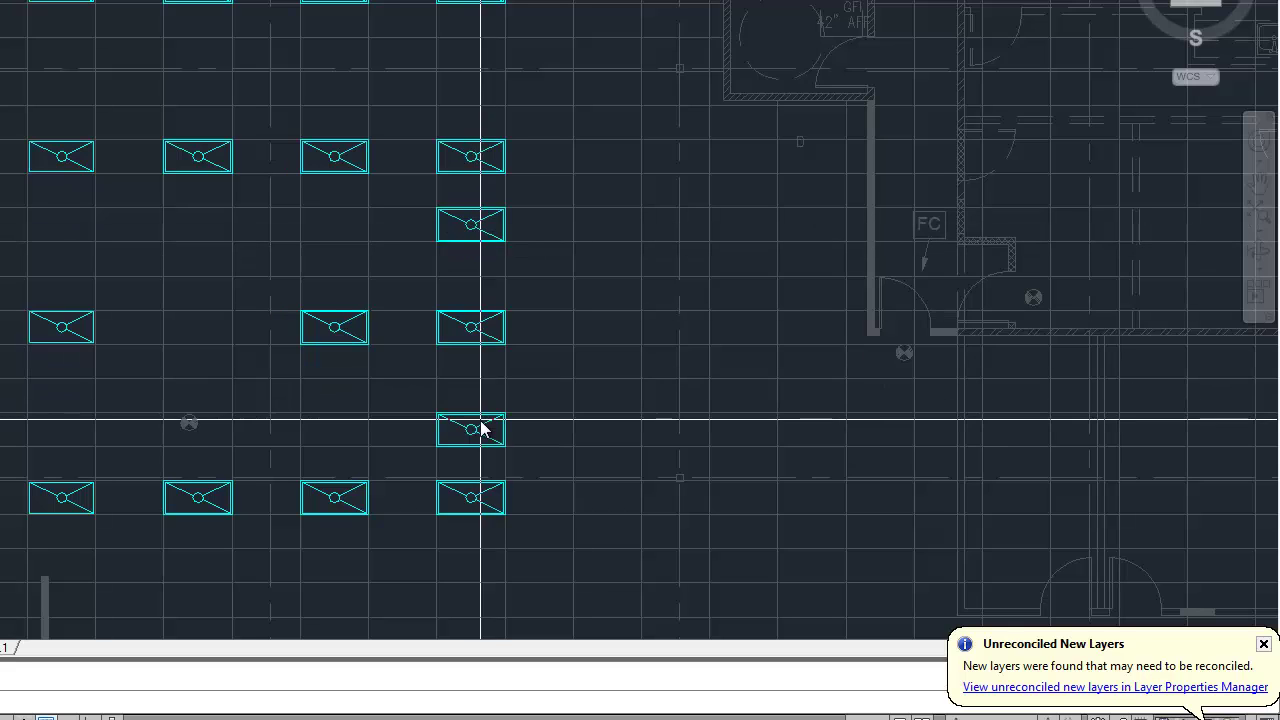
pyautogui.click(471, 56)
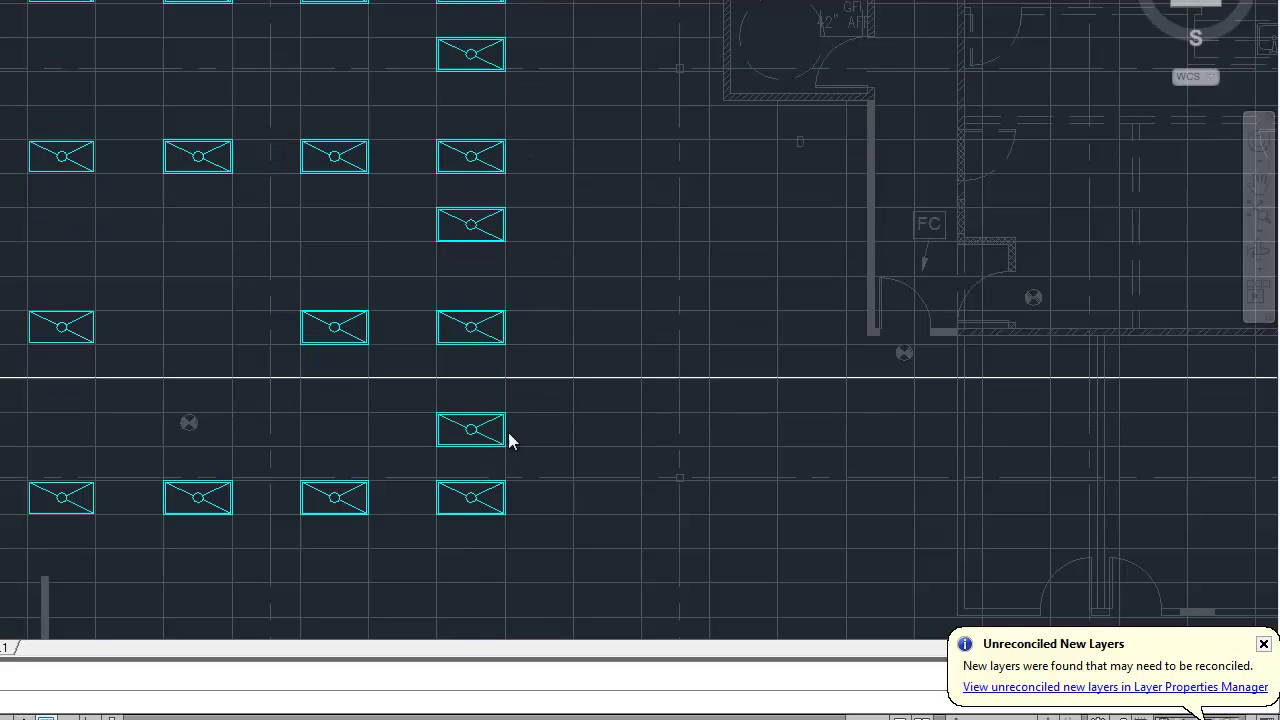
pyautogui.click(487, 599)
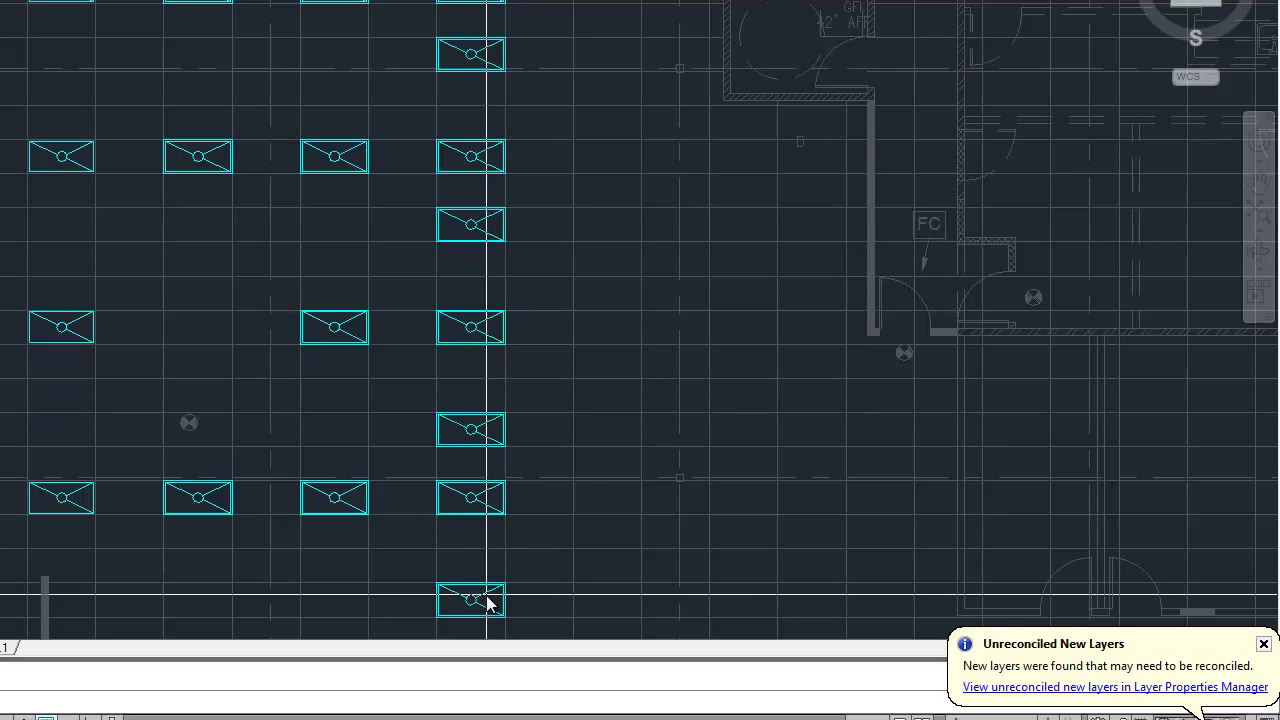
# Add a fifth column with the extra fixtures carried over, then remove its three lower extra fixtures.
pyautogui.click(625, 582)
pyautogui.click(611, 598)
pyautogui.press('Delete')
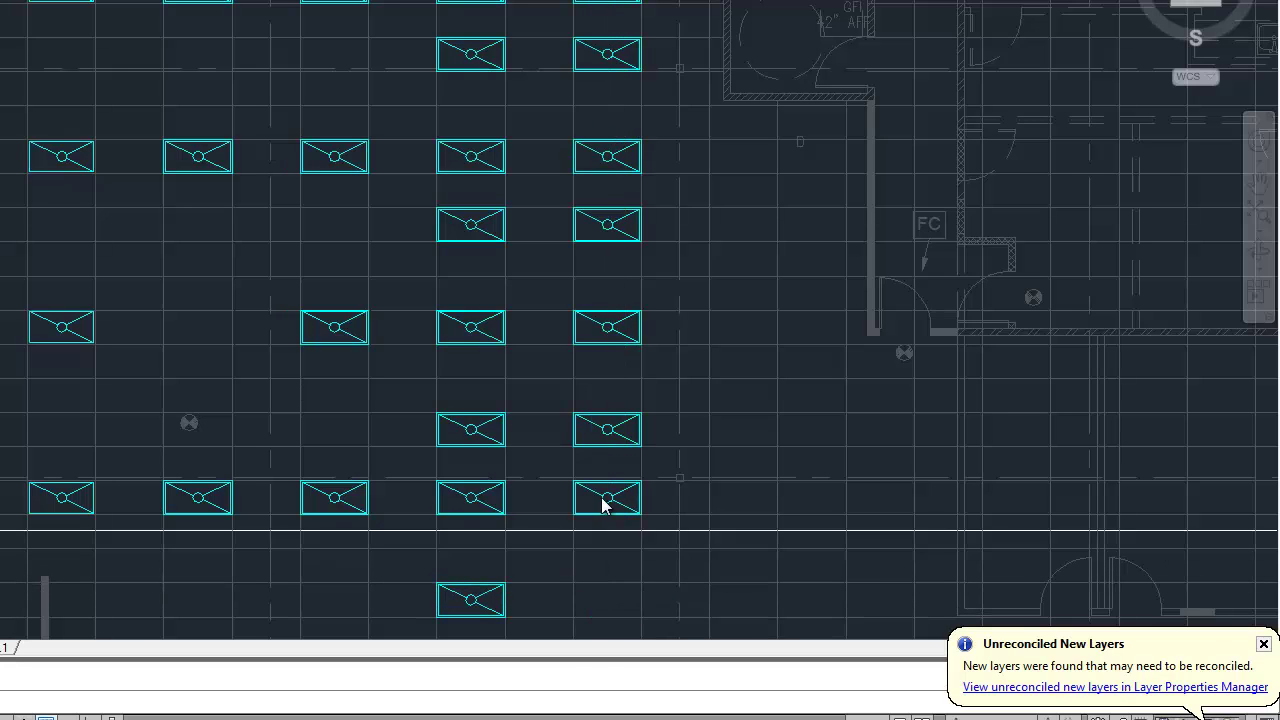
pyautogui.click(606, 433)
pyautogui.press('Delete')
pyautogui.click(617, 235)
pyautogui.press('Delete')
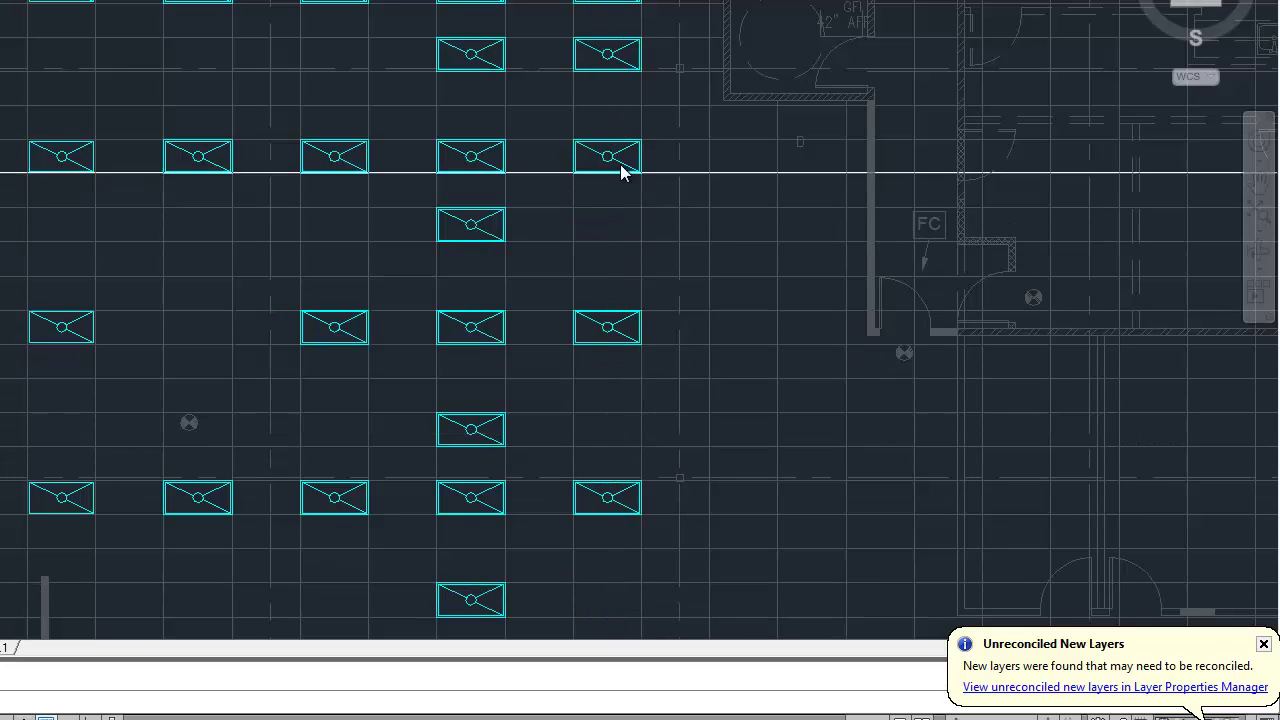
# Add a sixth and a seventh column, leaving out the remaining extra fixture near the top.
pyautogui.click(750, 197)
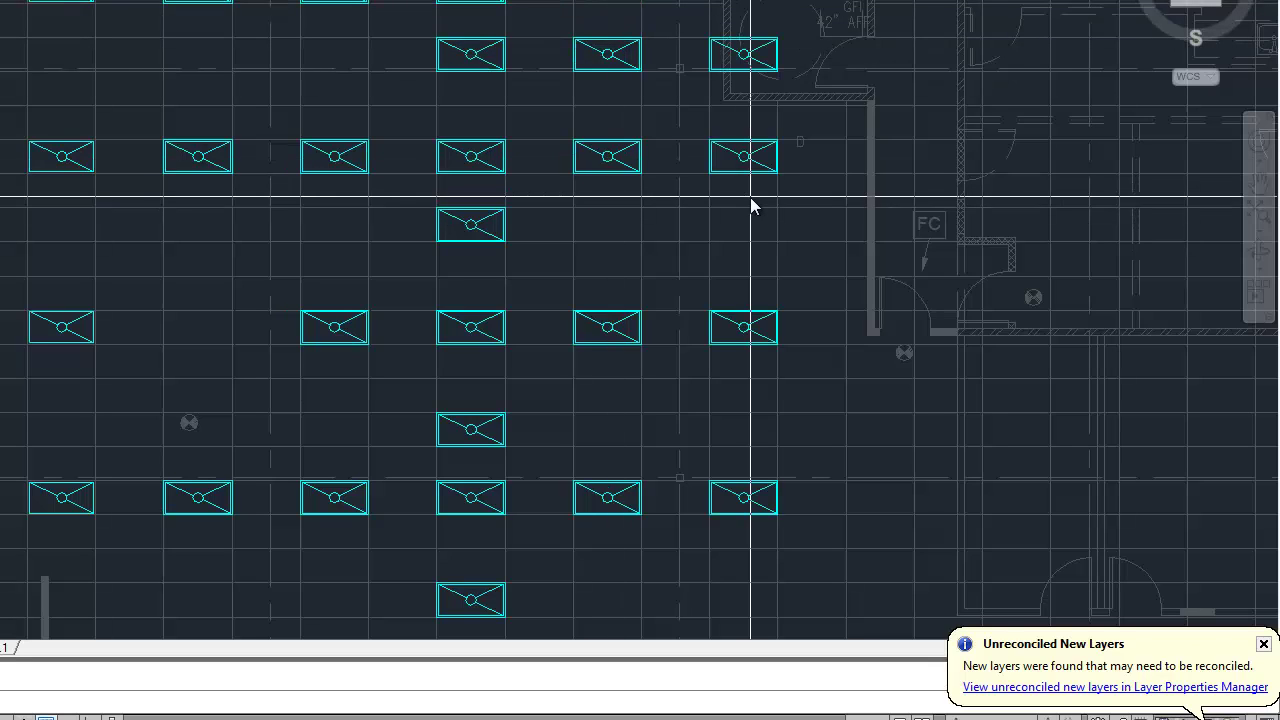
pyautogui.click(753, 65)
pyautogui.press('Delete')
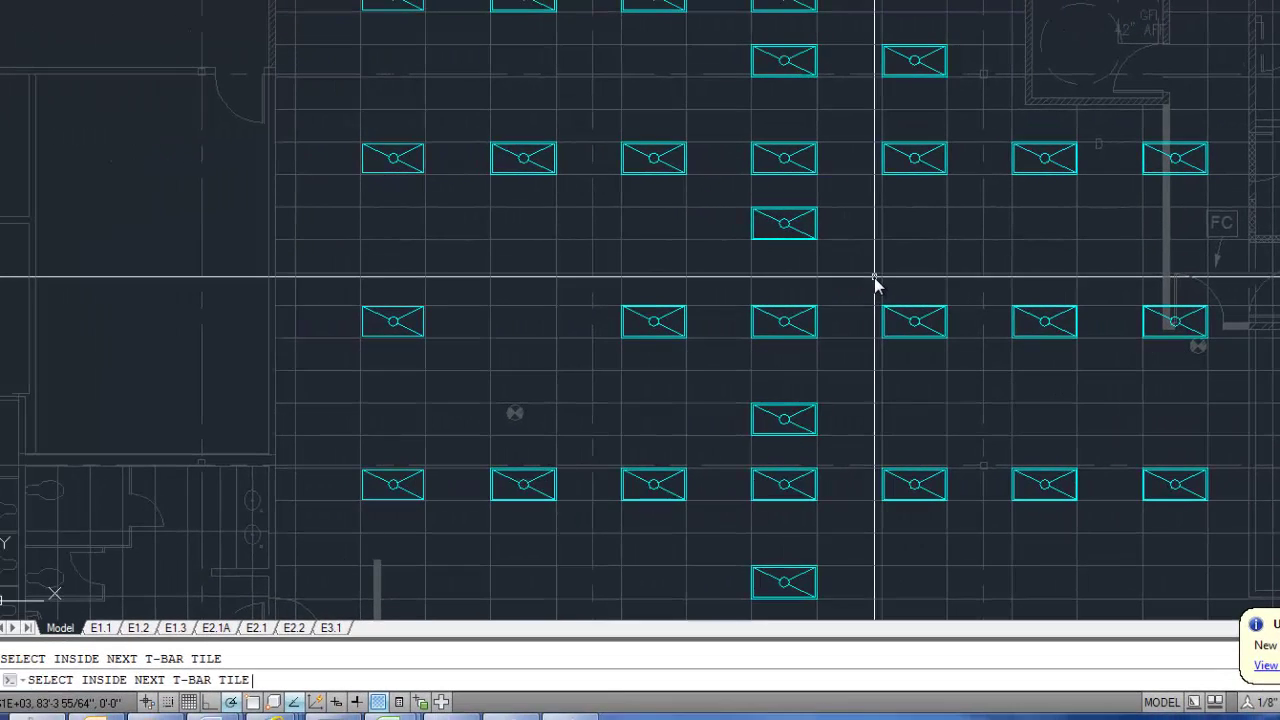
# Erase all seven columns of fixtures from the ceiling grid.
pyautogui.write('e')
pyautogui.press('Return')
pyautogui.click(334, 2)
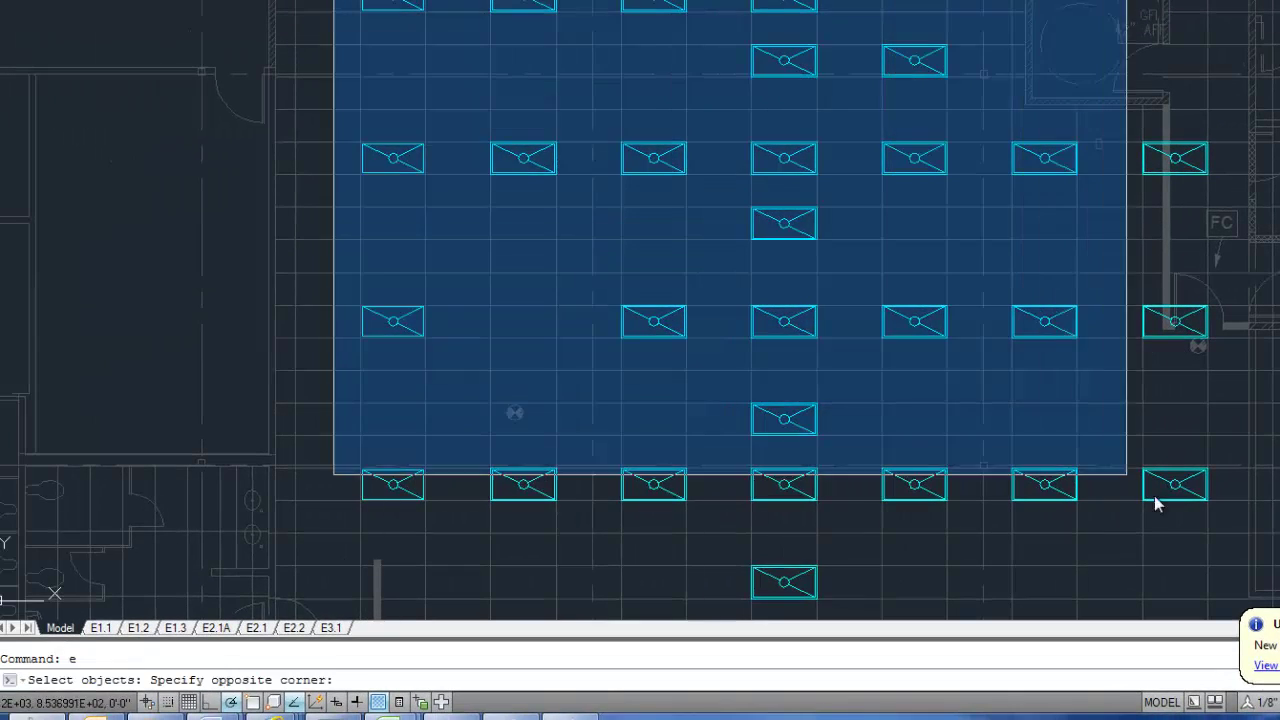
pyautogui.click(1213, 599)
pyautogui.press('Return')
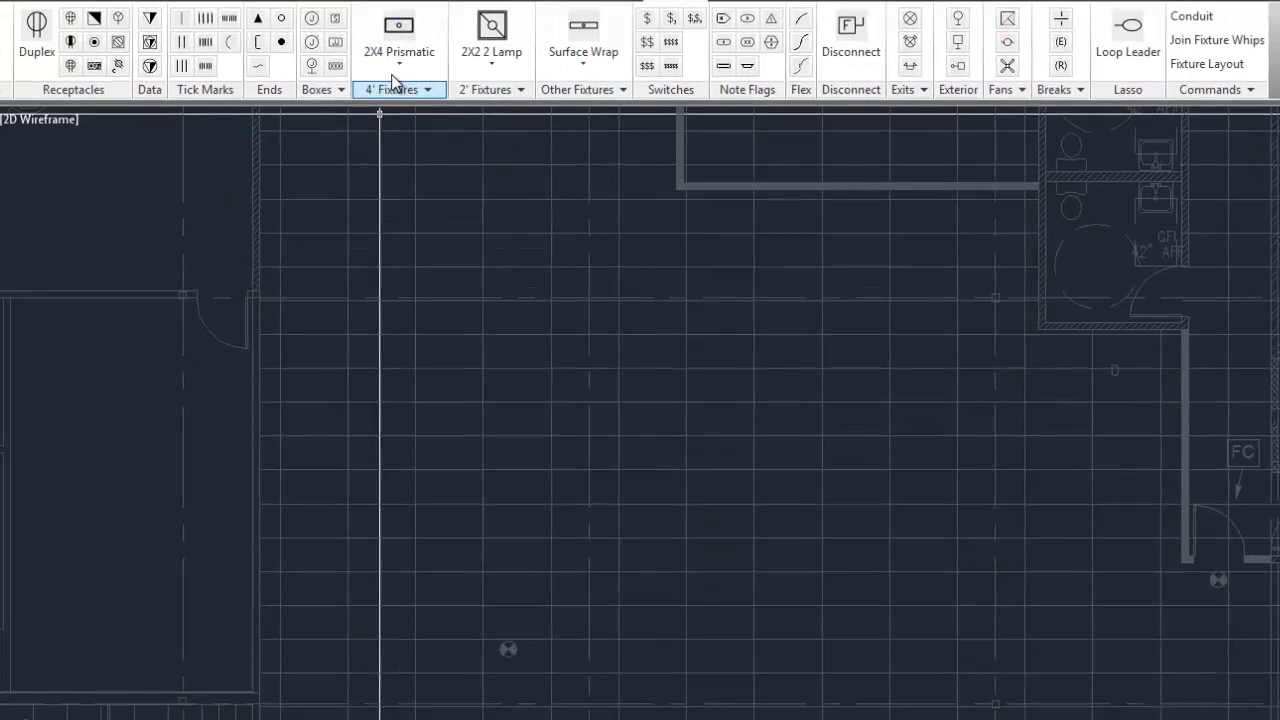
# Insert a 2X4 3 Lamp fixture block in the empty room beside the ceiling grid and explode it.
pyautogui.click(399, 62)
pyautogui.click(406, 104)
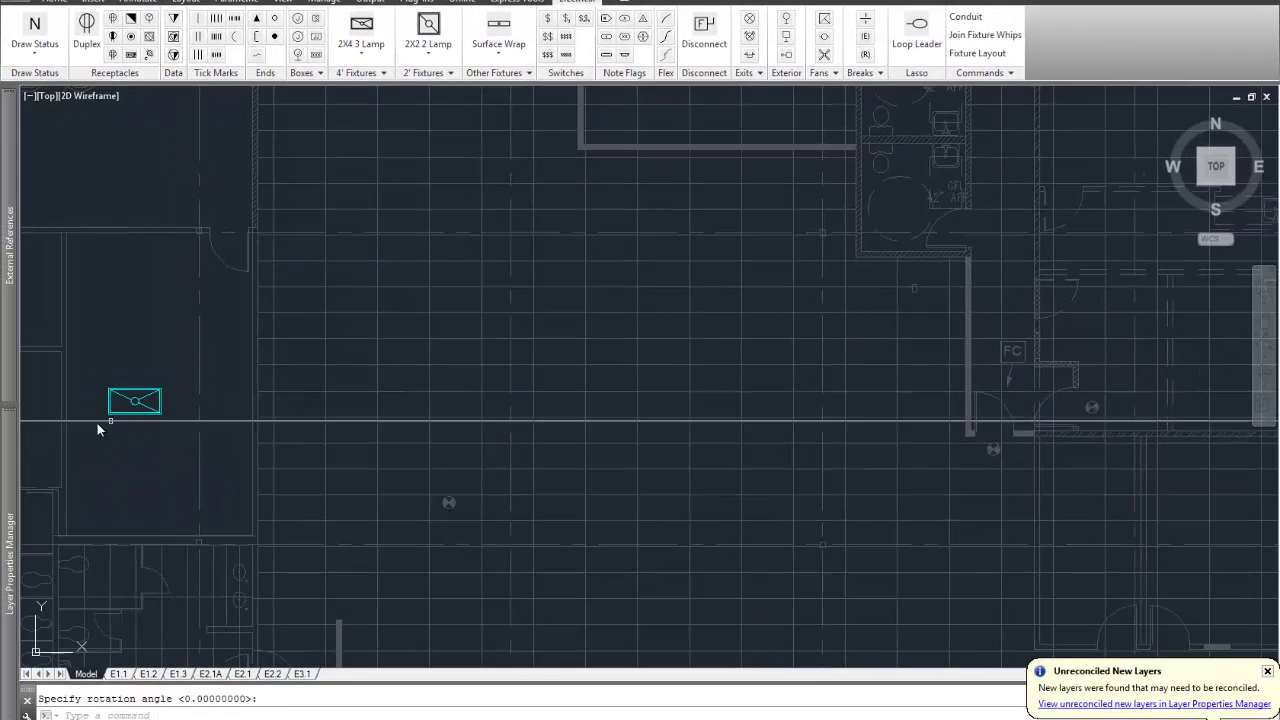
pyautogui.scroll(5, 97, 423)
pyautogui.press('Return')
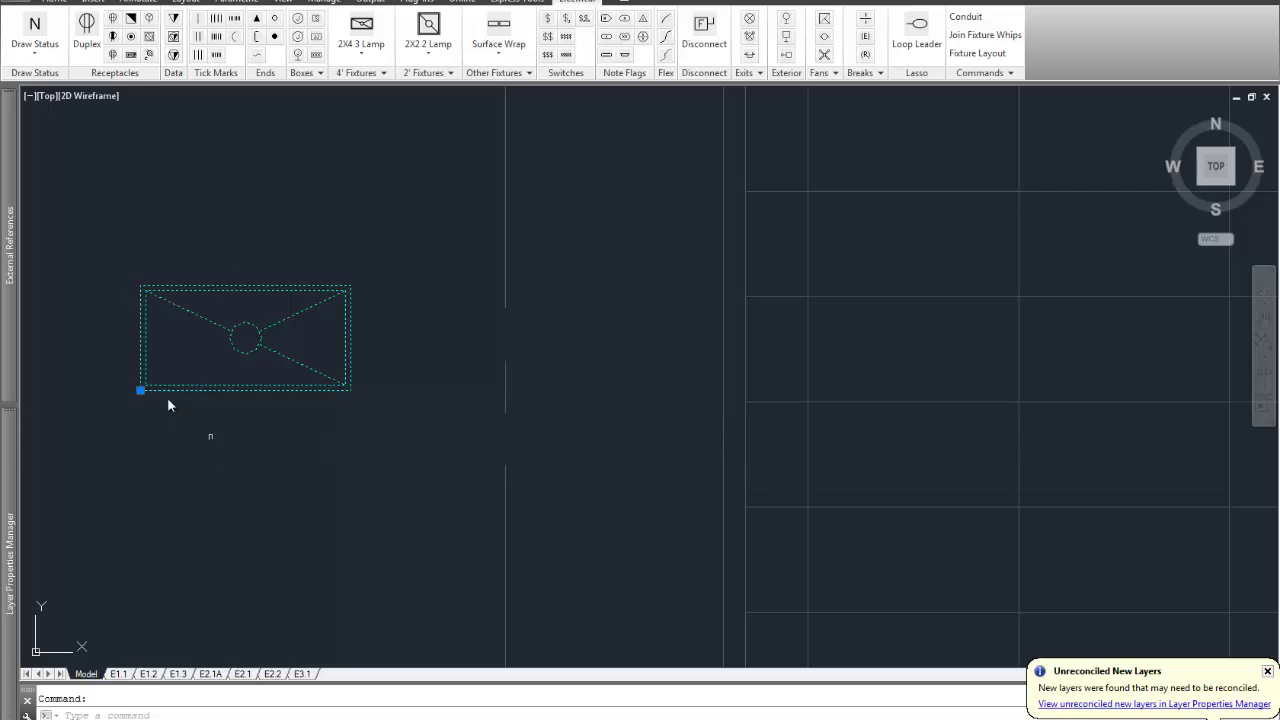
pyautogui.write('w')
pyautogui.press('Return')
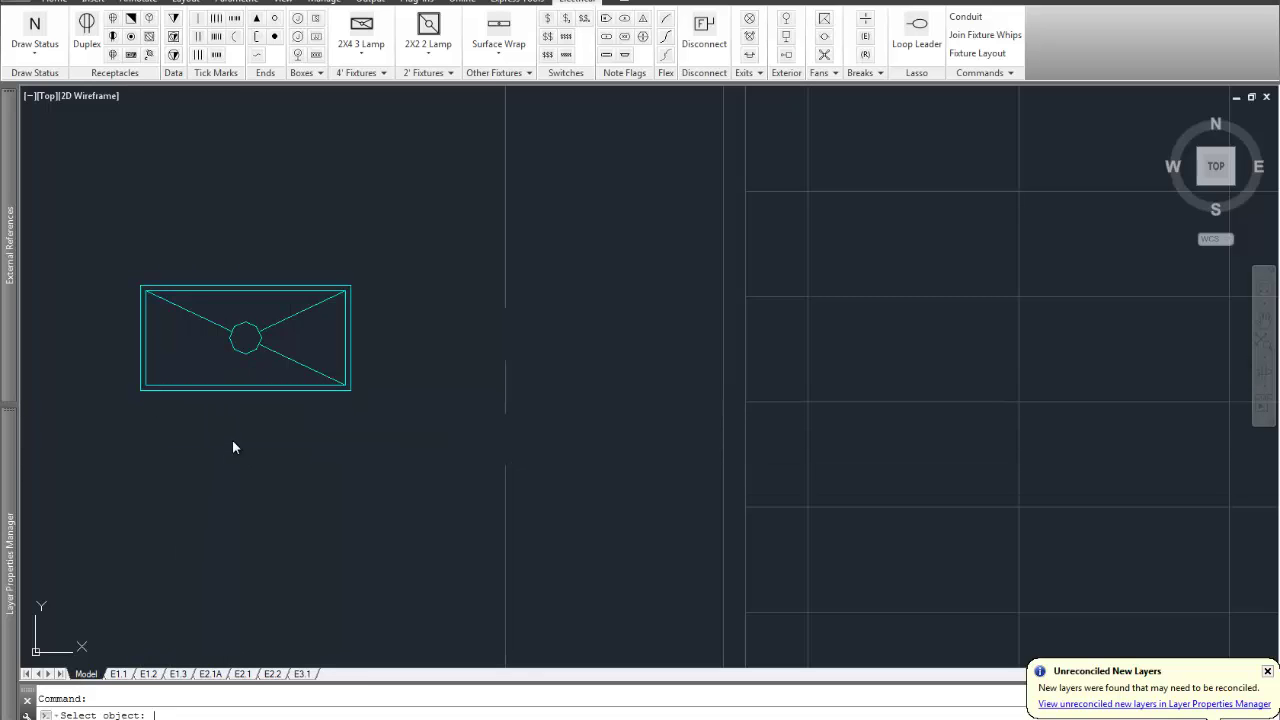
pyautogui.click(259, 396)
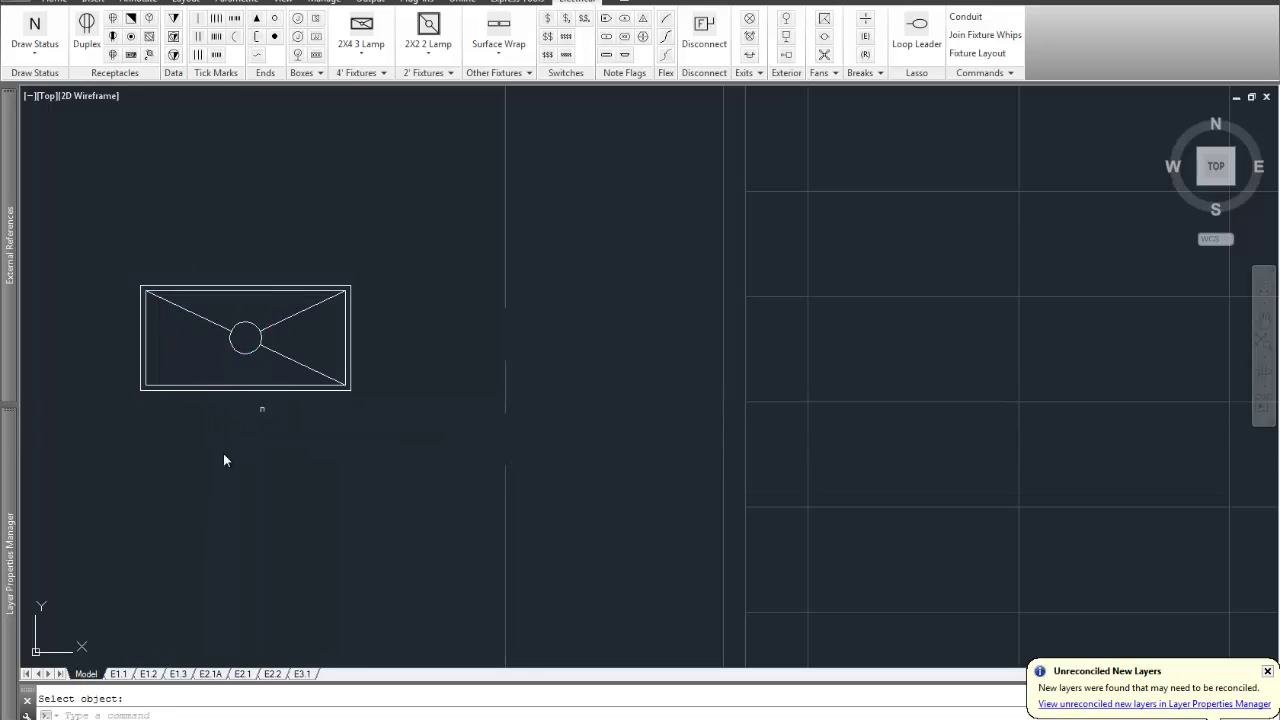
# Erase the three diagonal lines between the circle and the inner rectangle's corners in the exploded fixture.
pyautogui.scroll(2, 117, 395)
pyautogui.moveTo(126, 394); pyautogui.dragTo(254, 460, button='middle')
pyautogui.write('e')
pyautogui.press('Return')
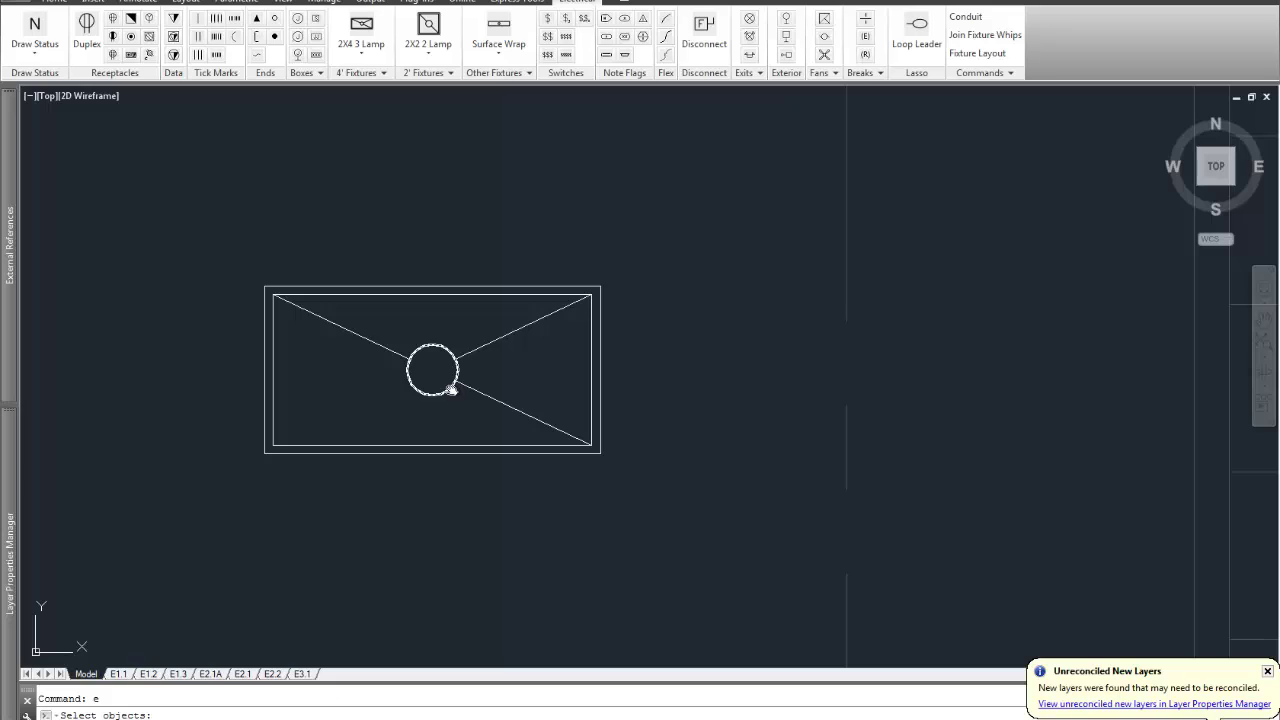
pyautogui.click(480, 389)
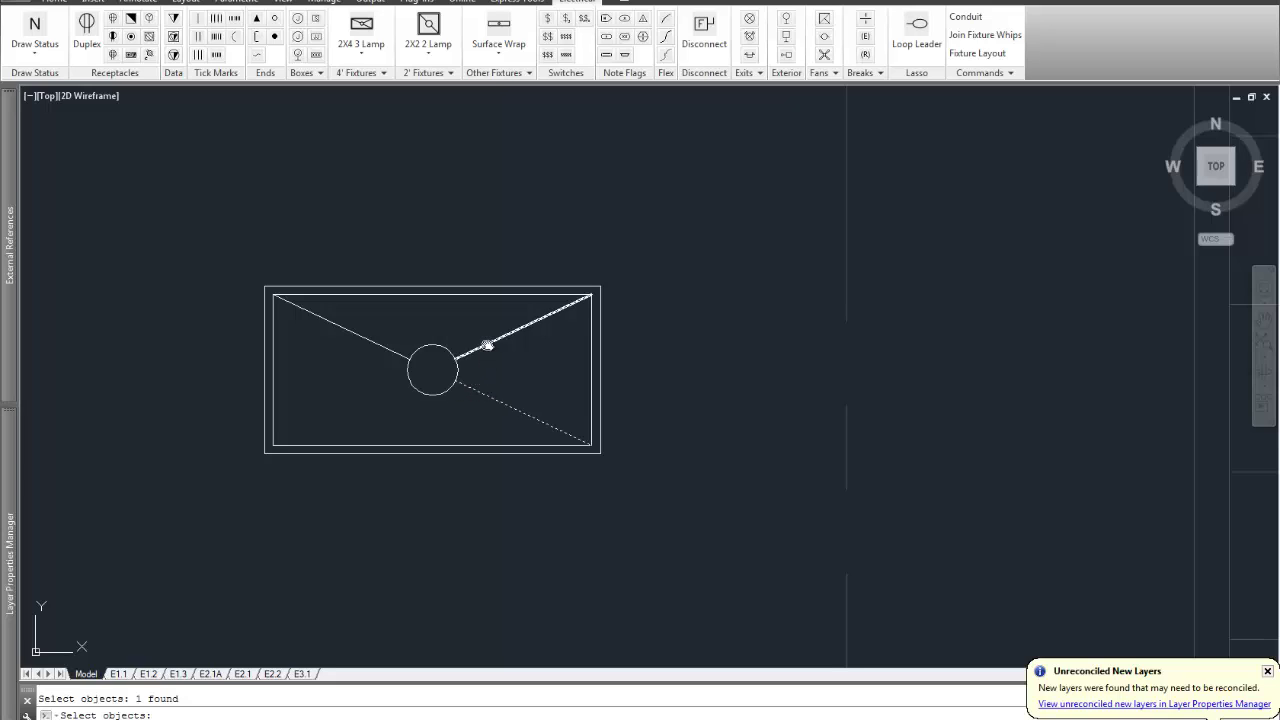
pyautogui.press('space')
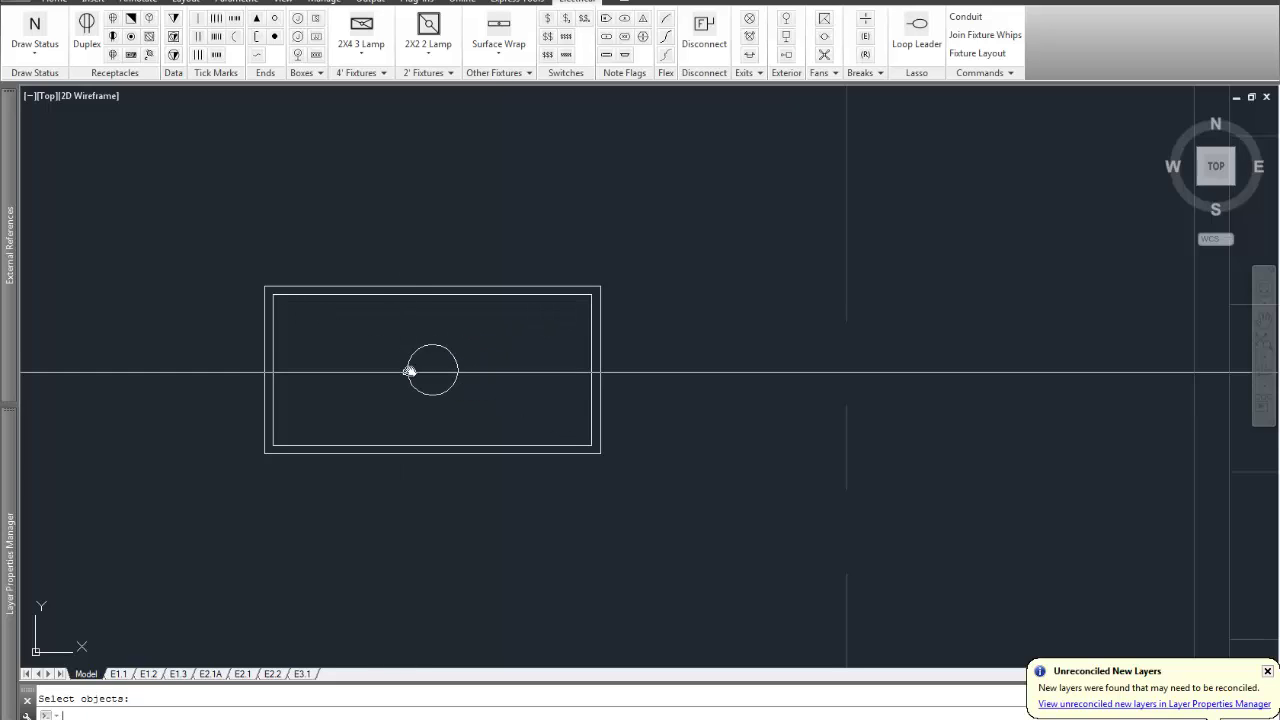
# Scale the circle about its center until it nearly fills the height of the fixture's inner rectangle.
pyautogui.write('sc')
pyautogui.press('space')
pyautogui.click(417, 352)
pyautogui.press('space')
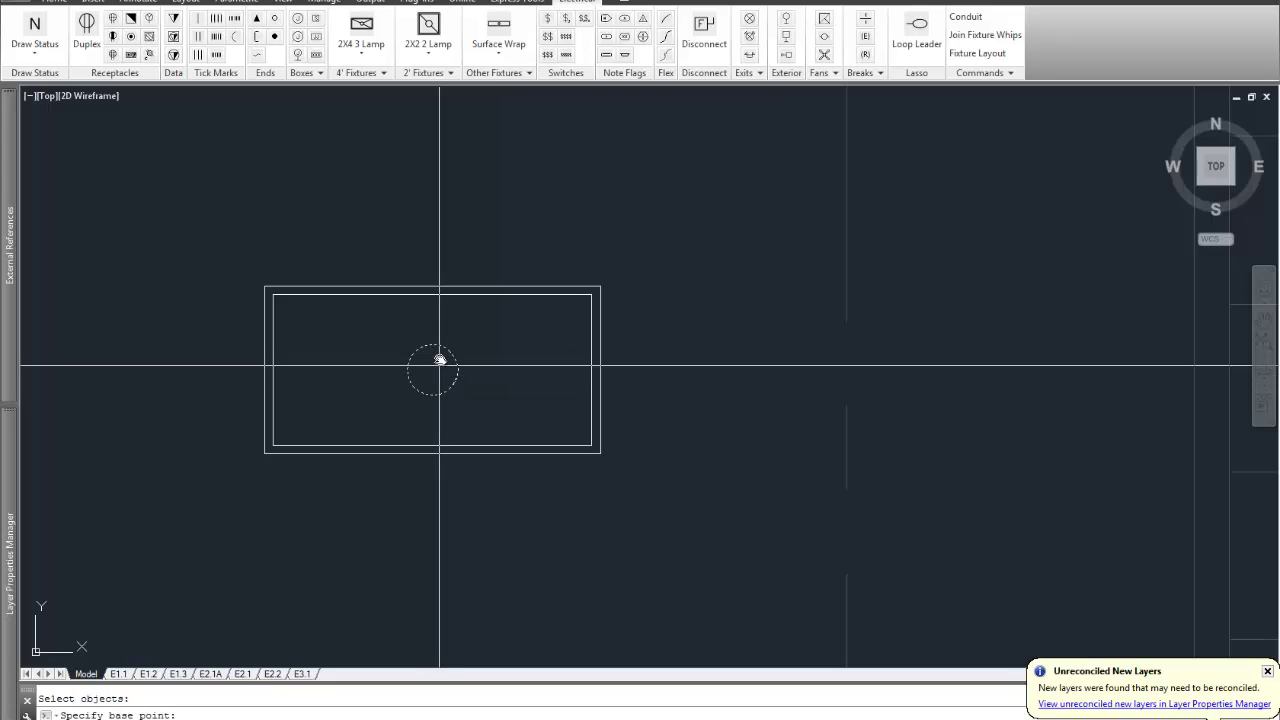
pyautogui.press('F3')
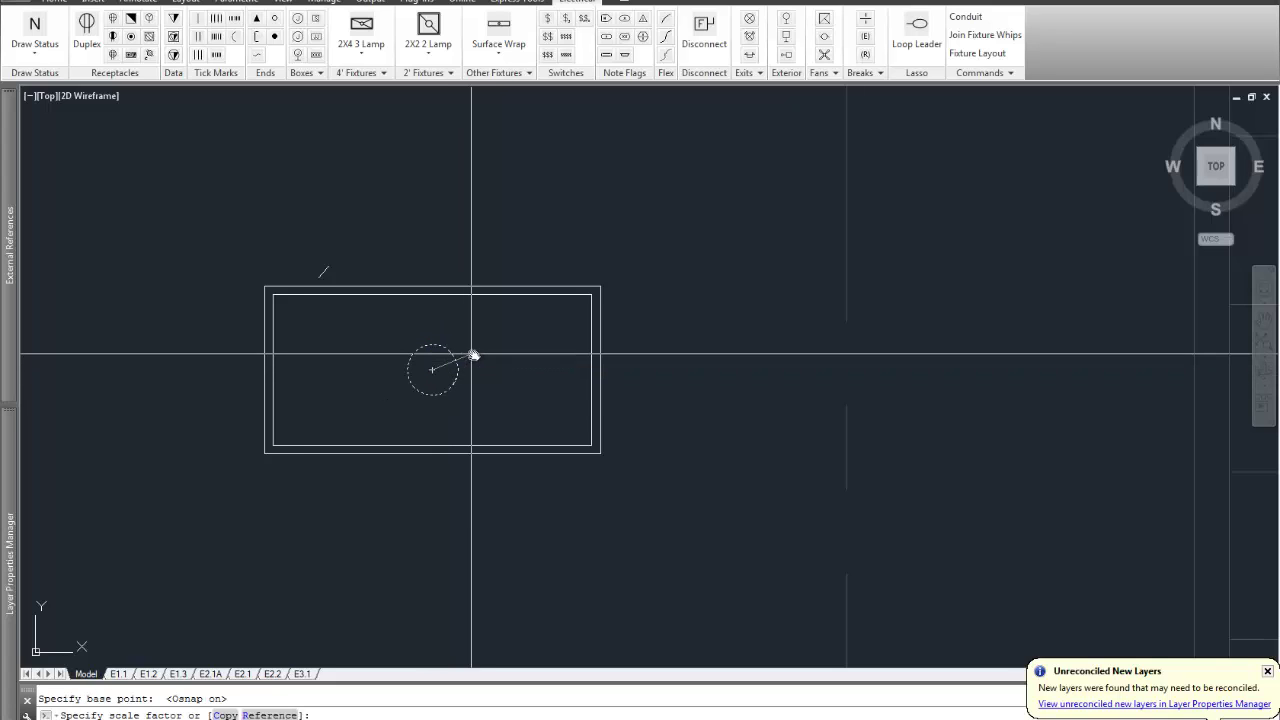
pyautogui.click(433, 369)
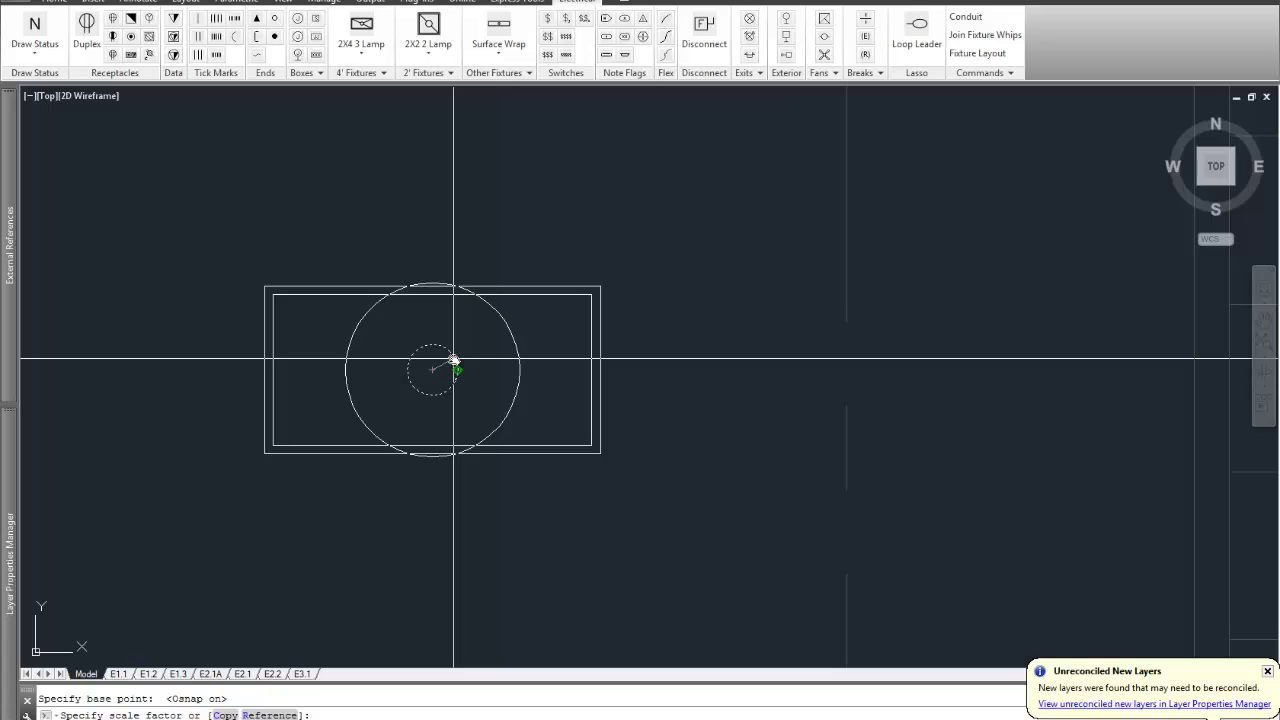
pyautogui.press('F3')
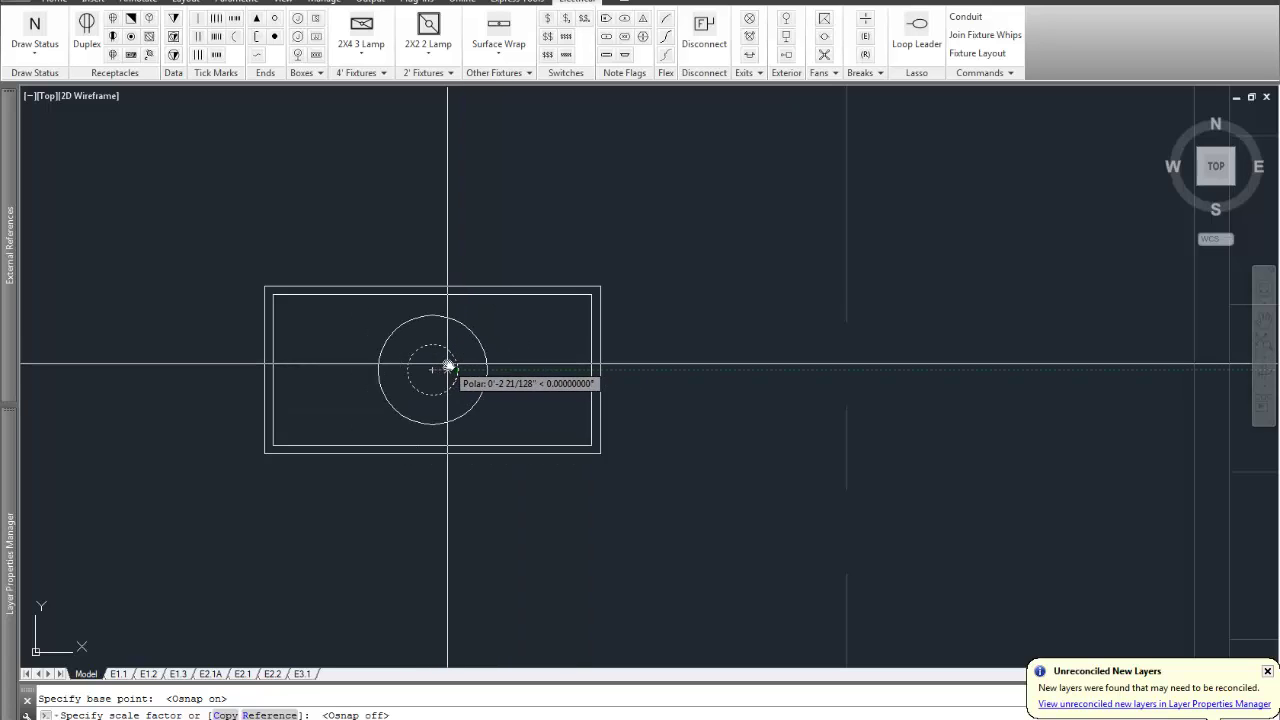
pyautogui.click(451, 366)
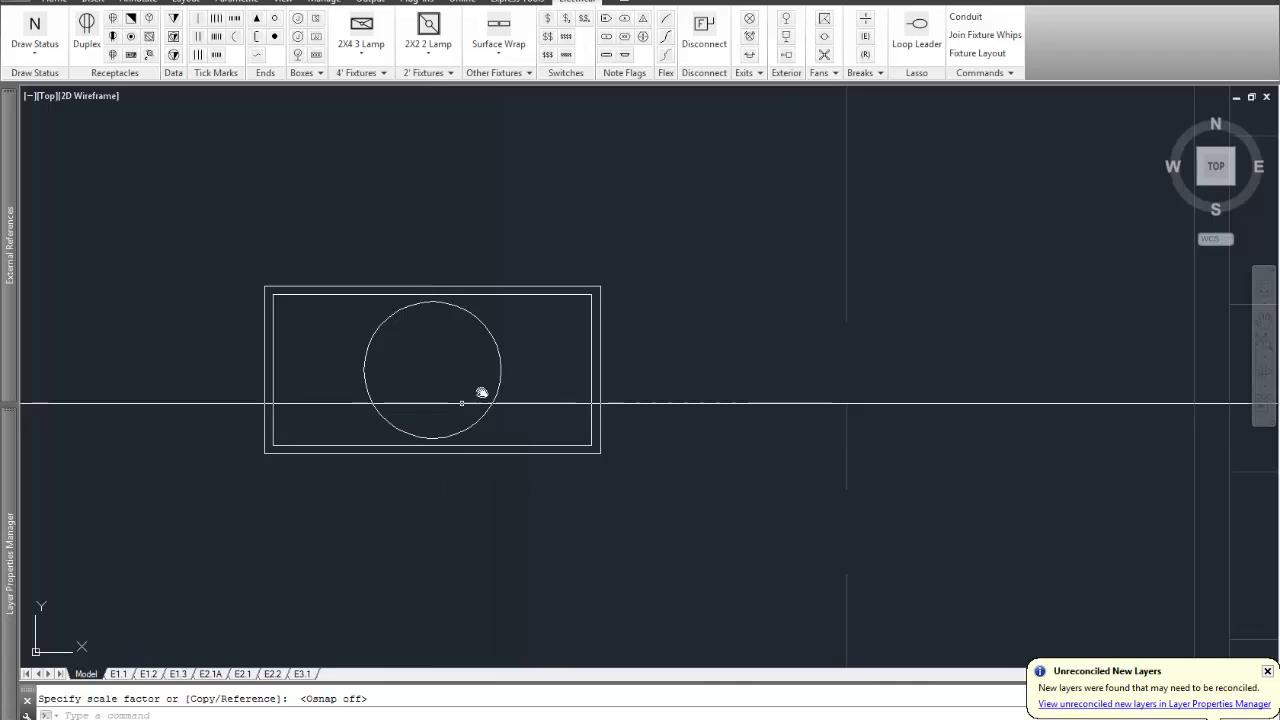
# Draw a four-segment zigzag line inside the inner rectangle, between the circle and the rectangle's right edge.
pyautogui.write('l')
pyautogui.press('Return')
pyautogui.click(529, 315)
pyautogui.click(509, 344)
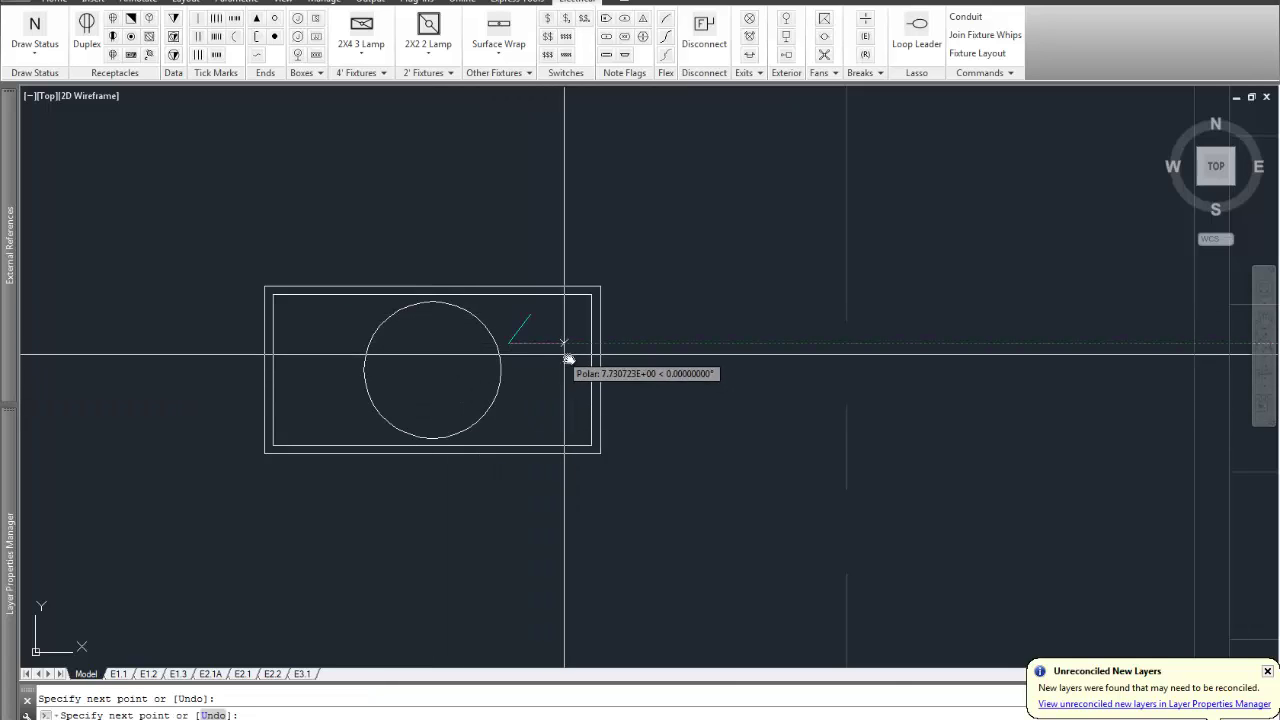
pyautogui.click(566, 370)
pyautogui.click(520, 404)
pyautogui.click(560, 428)
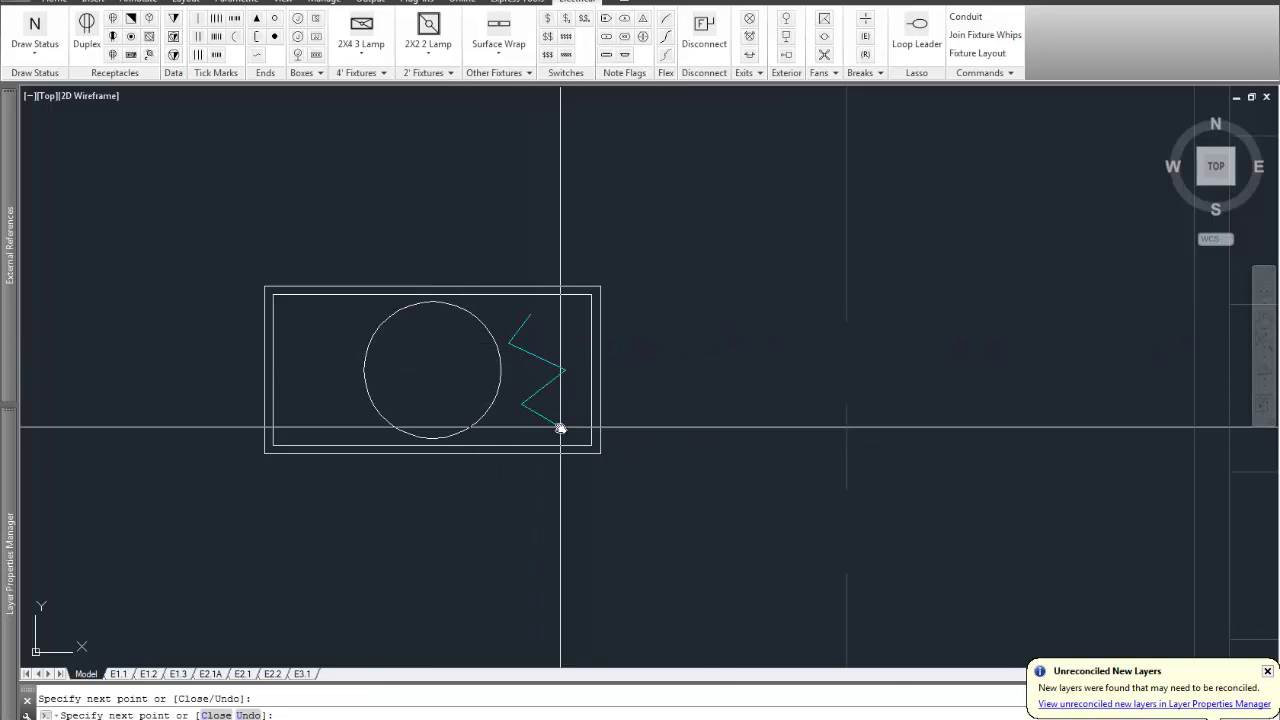
pyautogui.press('Return')
# Draw another four-segment zigzag line between the circle and the inner rectangle's left edge.
pyautogui.press('Return')
pyautogui.click(333, 317)
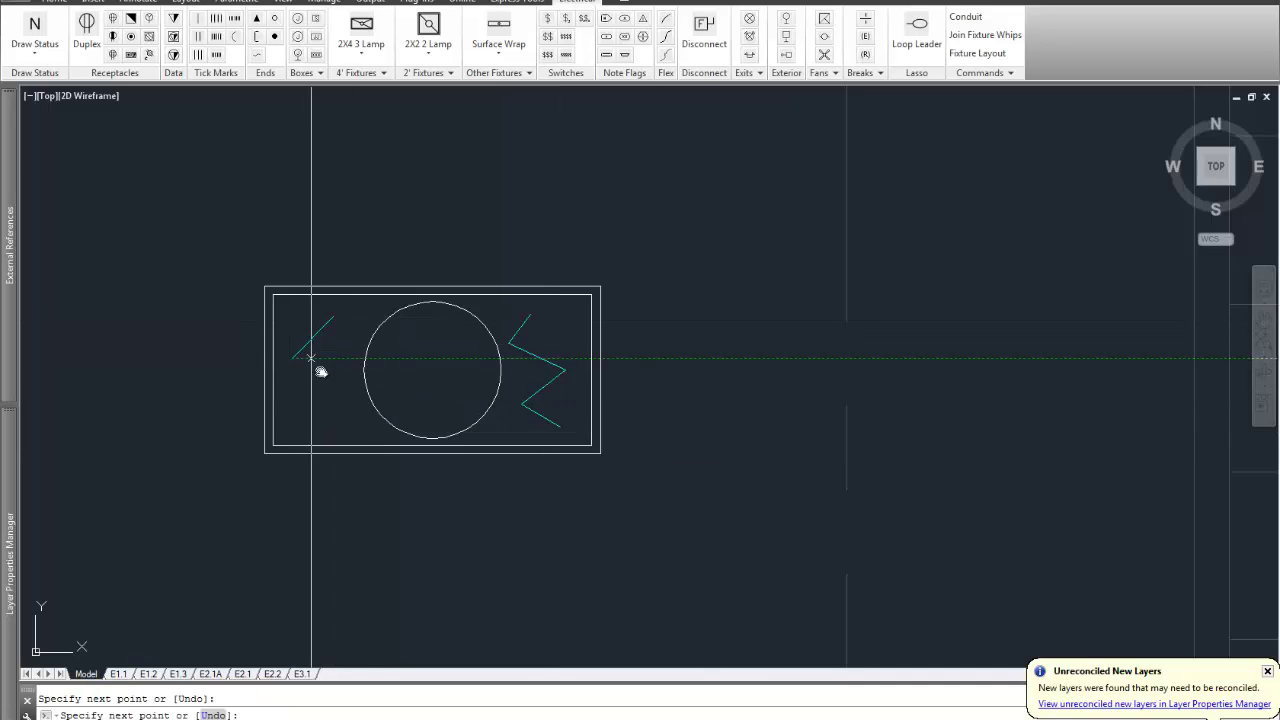
pyautogui.click(293, 356)
pyautogui.click(335, 380)
pyautogui.click(305, 407)
pyautogui.click(340, 428)
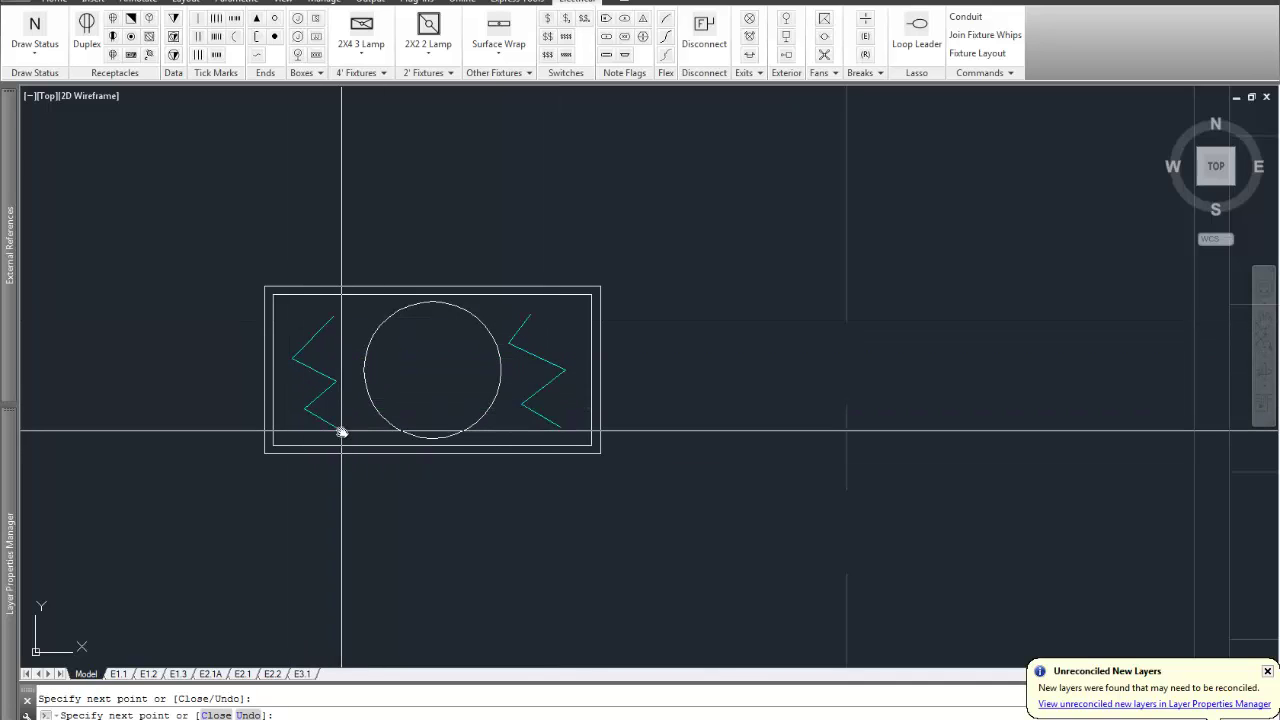
pyautogui.press('Return')
# Match the properties of the inner rectangle onto both zigzag lines with Match Properties.
pyautogui.write('ma')
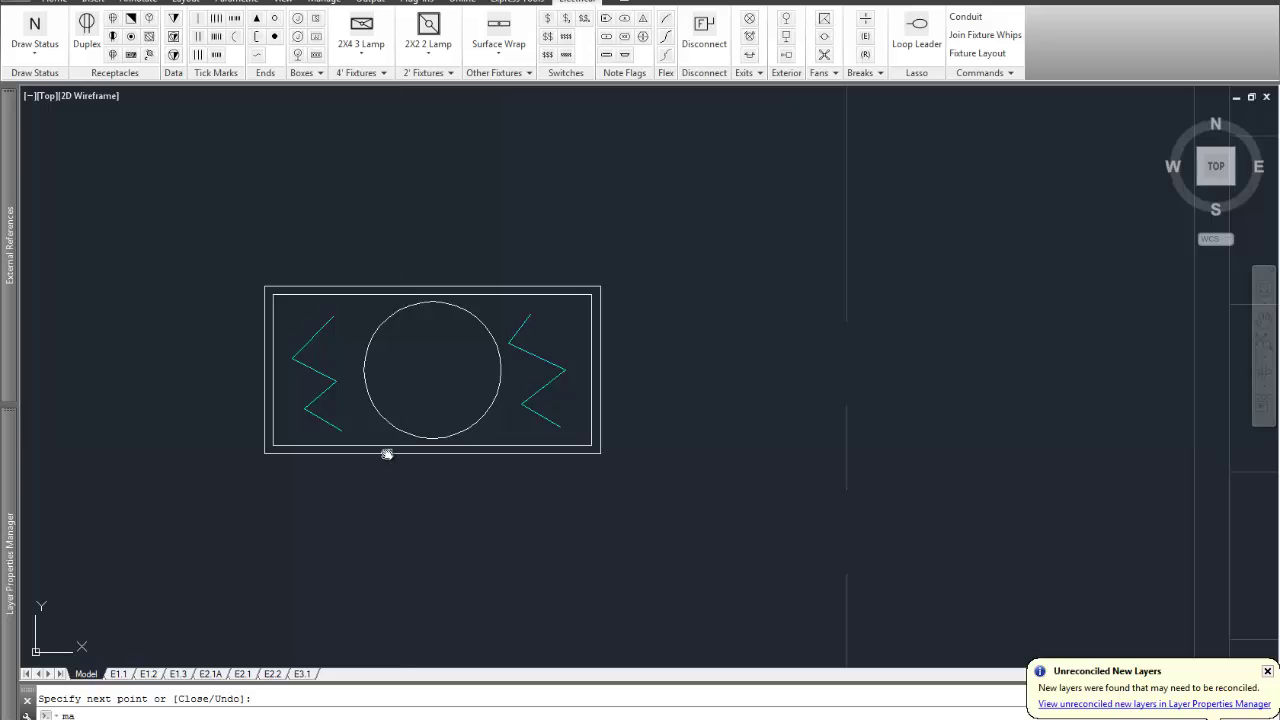
pyautogui.press('Return')
pyautogui.click(386, 445)
pyautogui.click(348, 418)
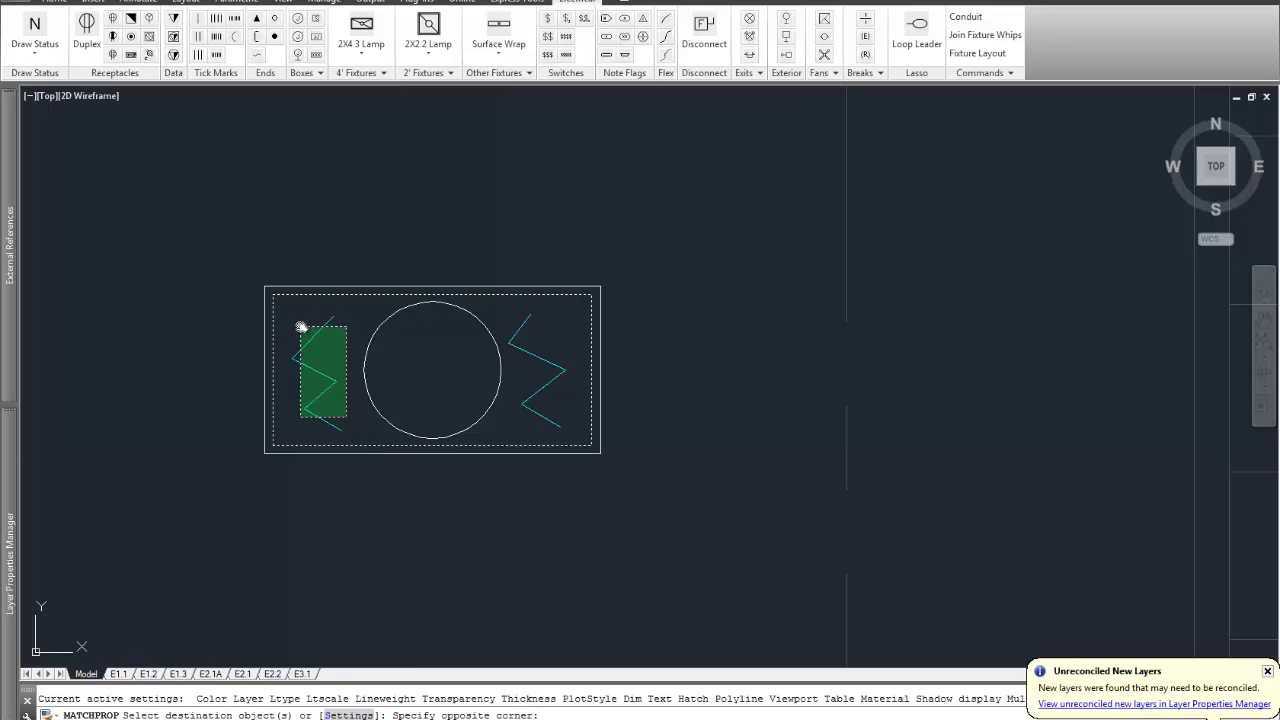
pyautogui.click(296, 321)
pyautogui.click(541, 426)
pyautogui.click(504, 321)
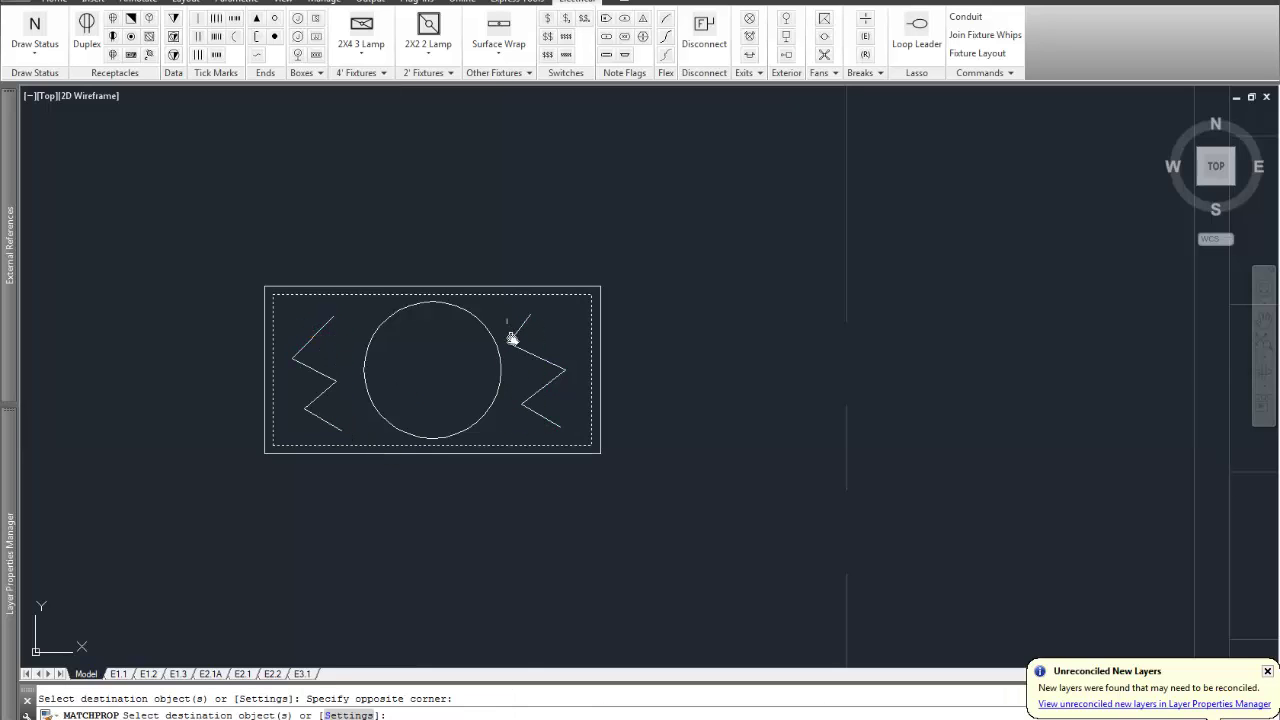
pyautogui.press('Return')
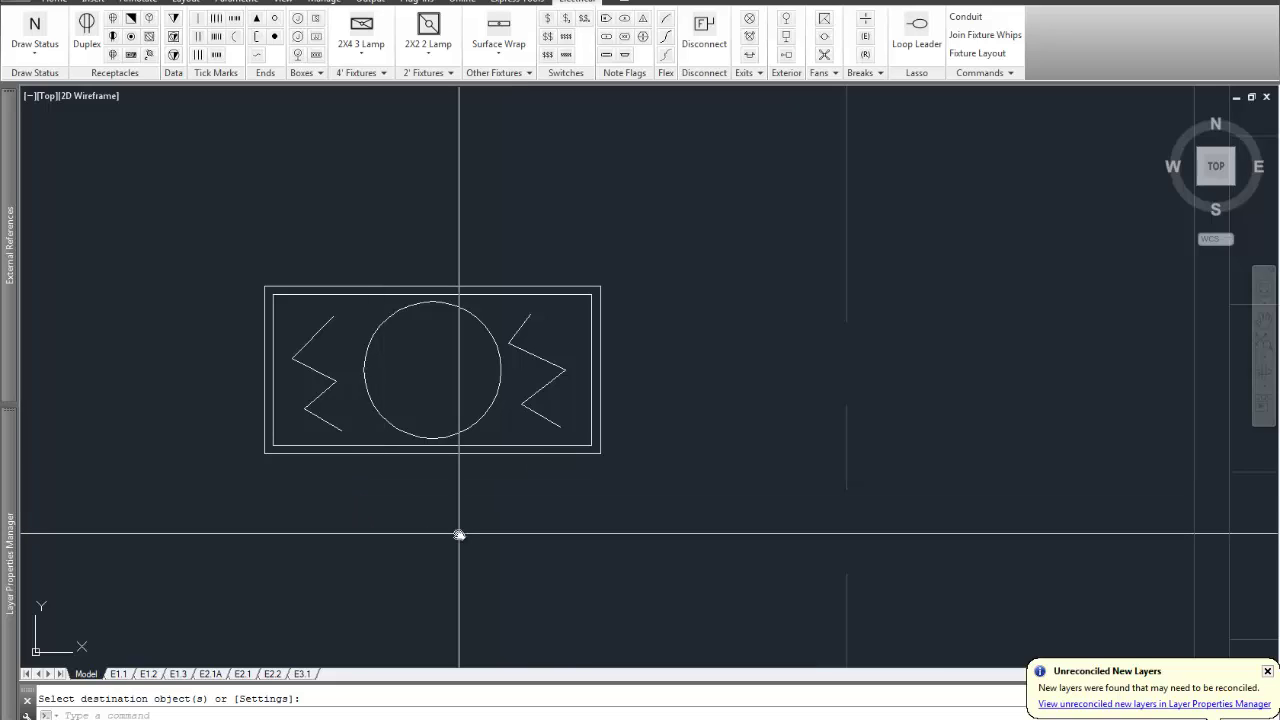
# Insert an original 2X4 3 Lamp fixture beside the modified one and list its properties to check its block name.
pyautogui.click(361, 30)
pyautogui.click(758, 430)
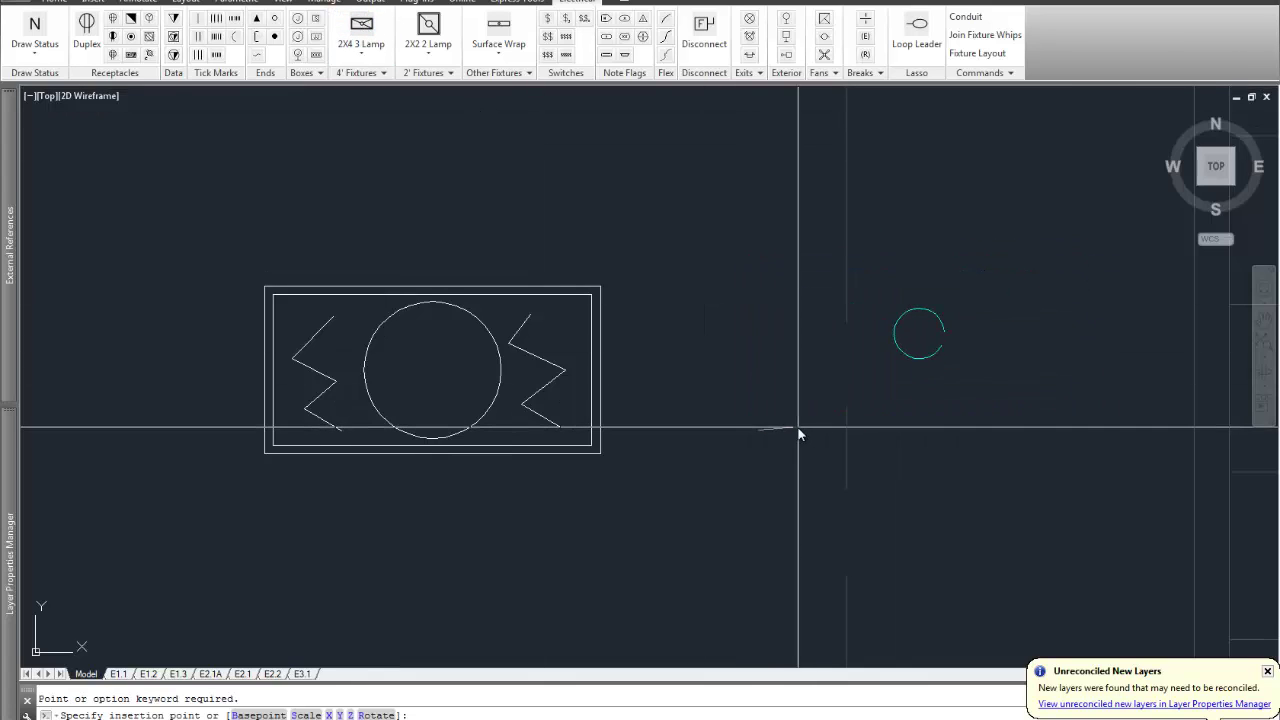
pyautogui.click(796, 433)
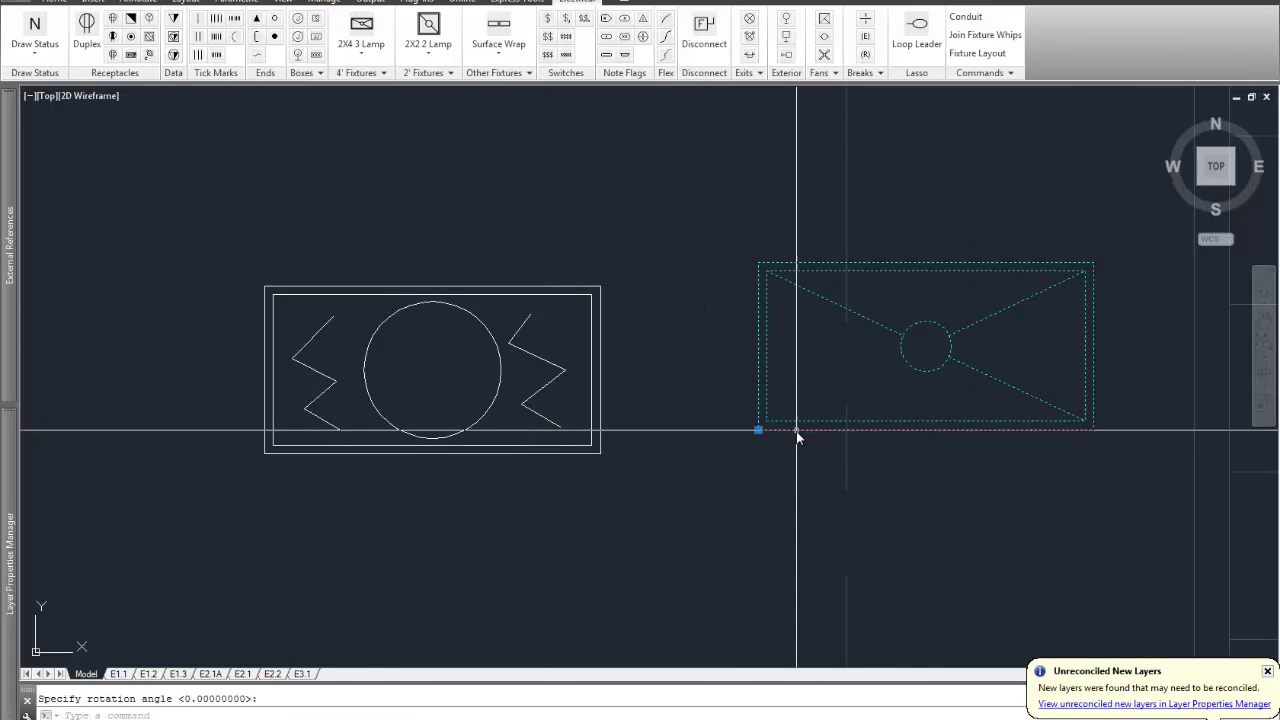
pyautogui.write('li')
pyautogui.press('Return')
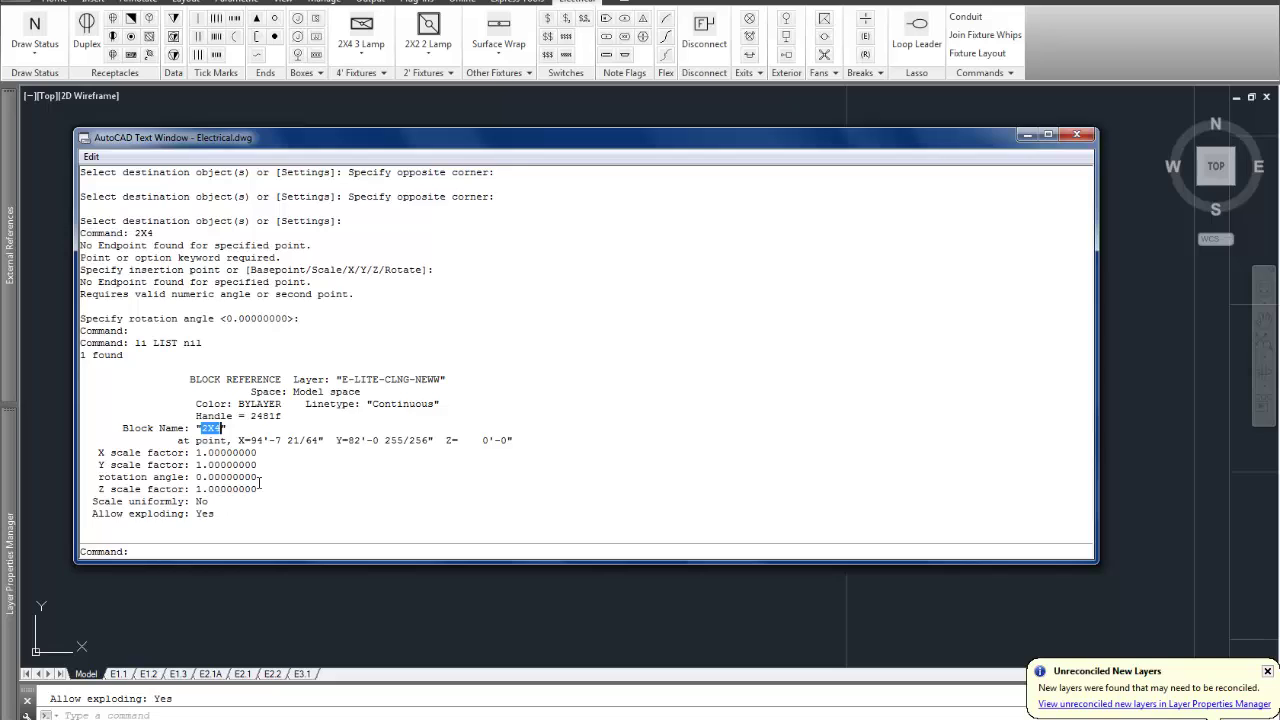
pyautogui.press('F2')
# Erase the original fixture inserted beside the modified one.
pyautogui.write('e')
pyautogui.press('Return')
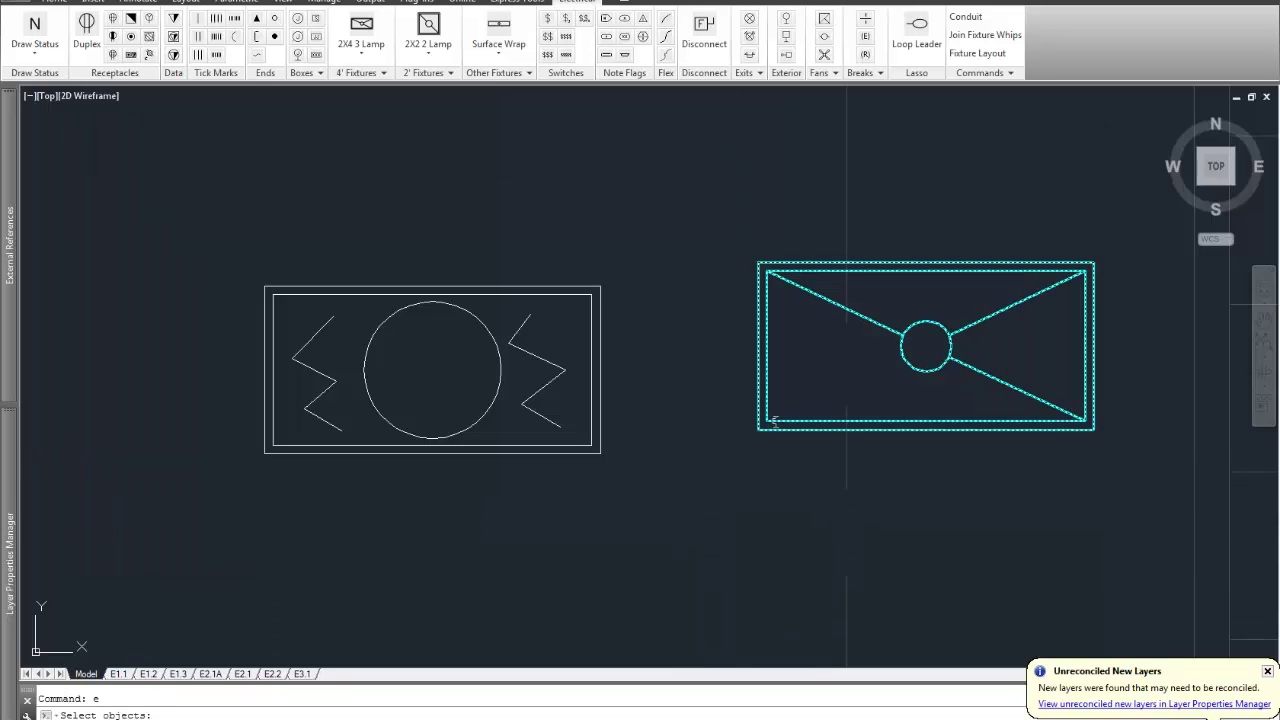
pyautogui.click(773, 420)
pyautogui.press('Return')
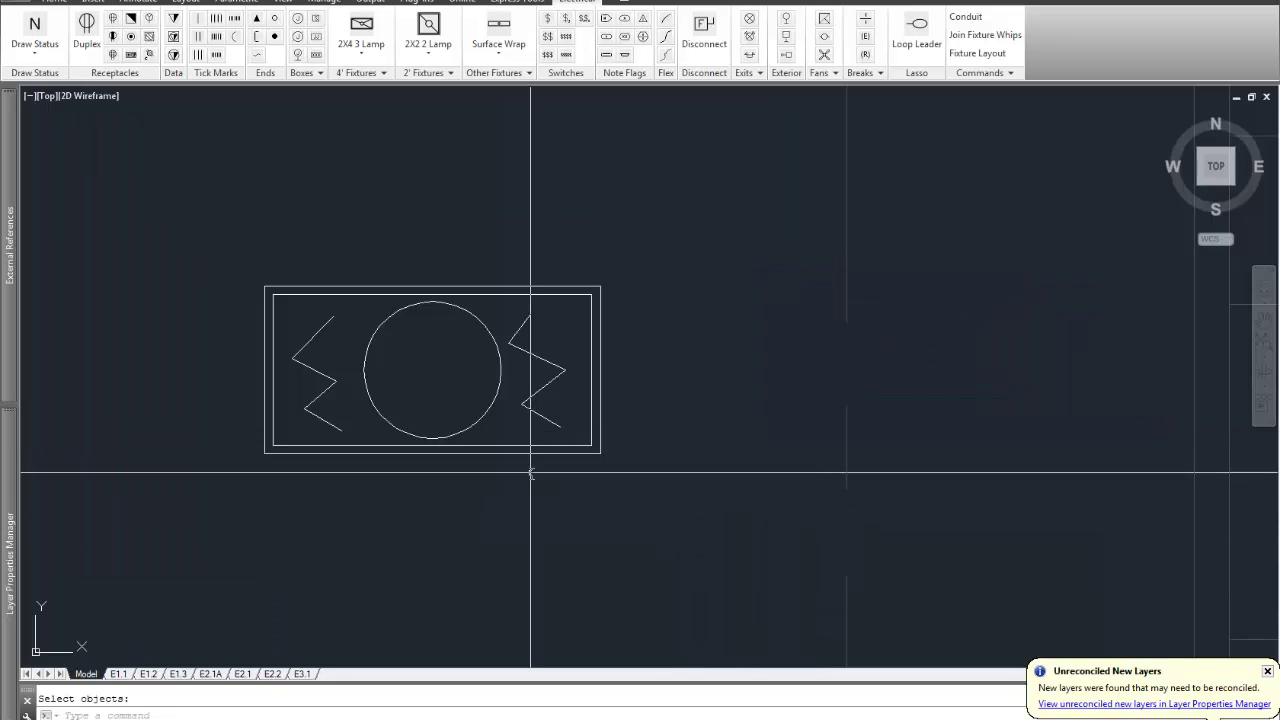
# Start a block definition named 2X4 and select all of the modified fixture's geometry for it.
pyautogui.write('block')
pyautogui.press('Return')
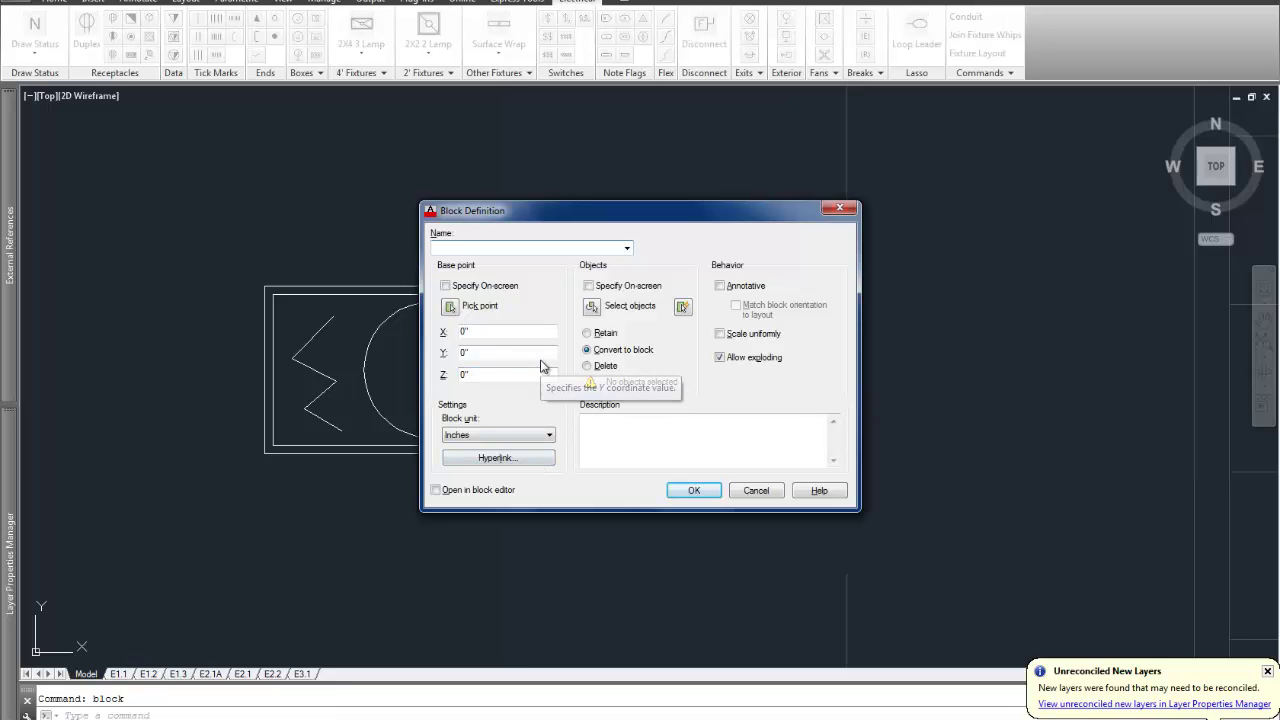
pyautogui.write('2X4')
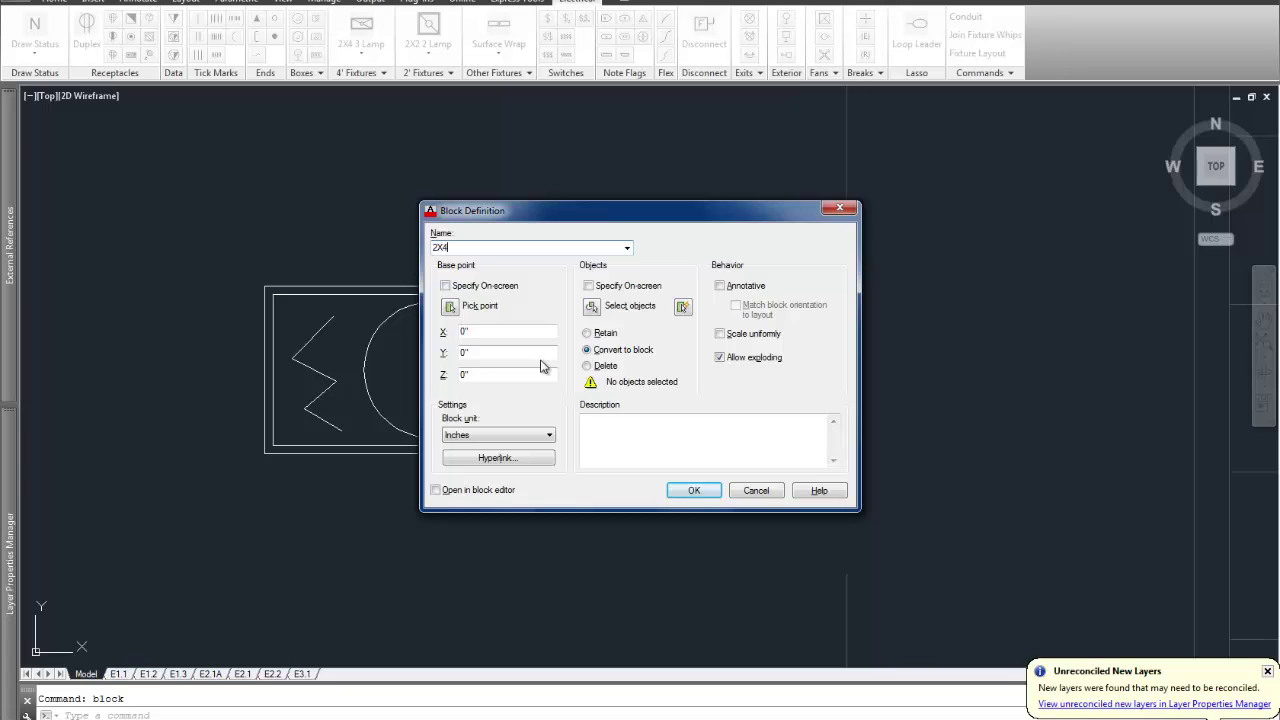
pyautogui.click(591, 308)
pyautogui.click(640, 492)
pyautogui.click(218, 224)
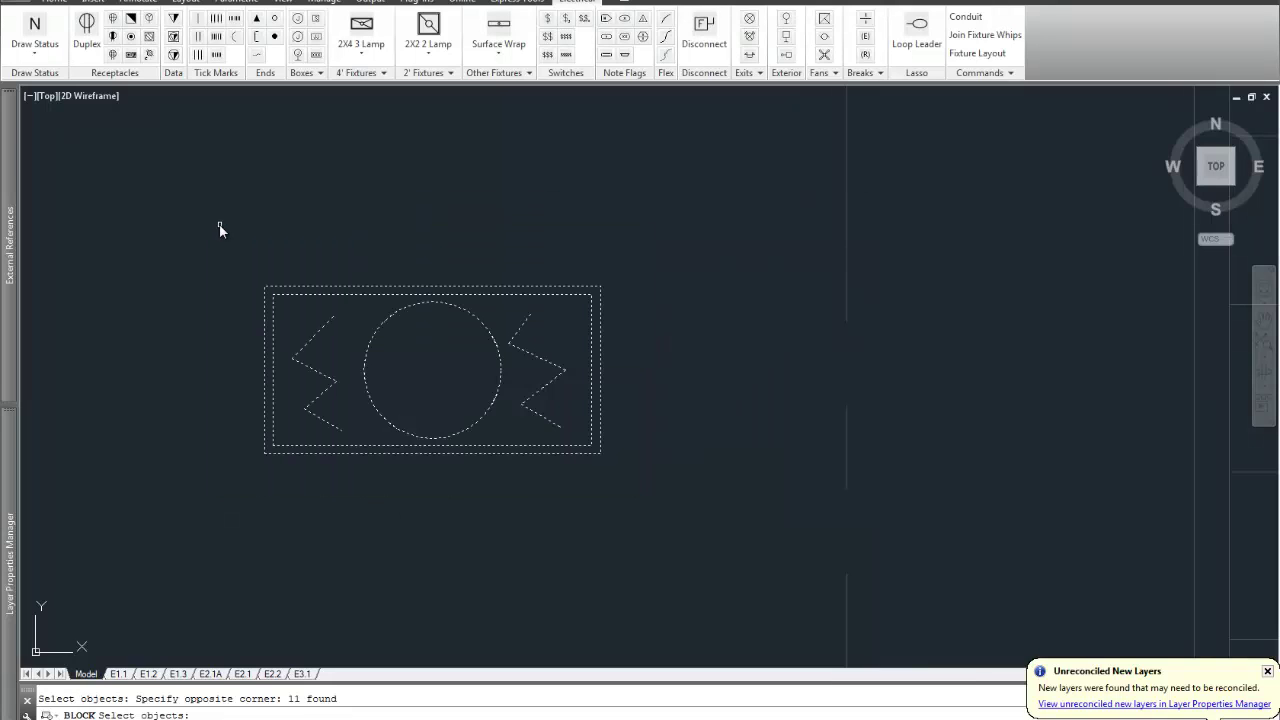
pyautogui.press('Return')
# Set the block's base point at the outer rectangle's lower-left corner and redefine the existing 2X4 block.
pyautogui.click(449, 308)
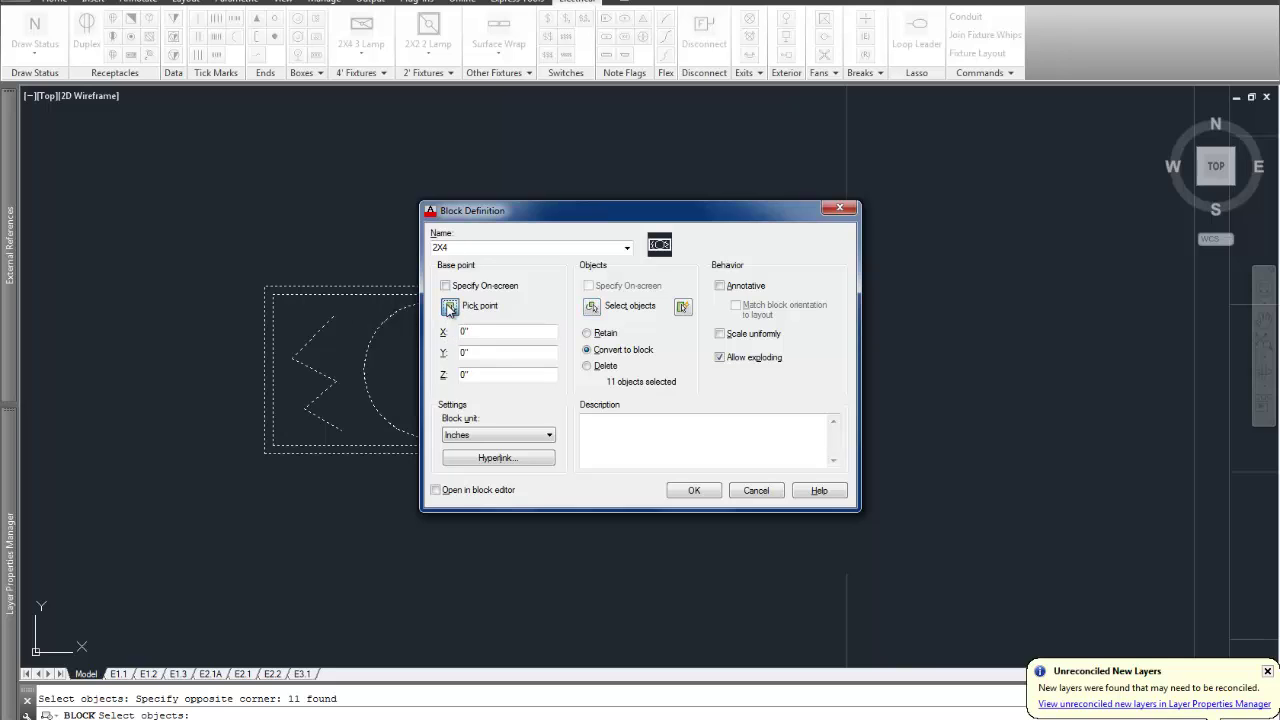
pyautogui.press('F3')
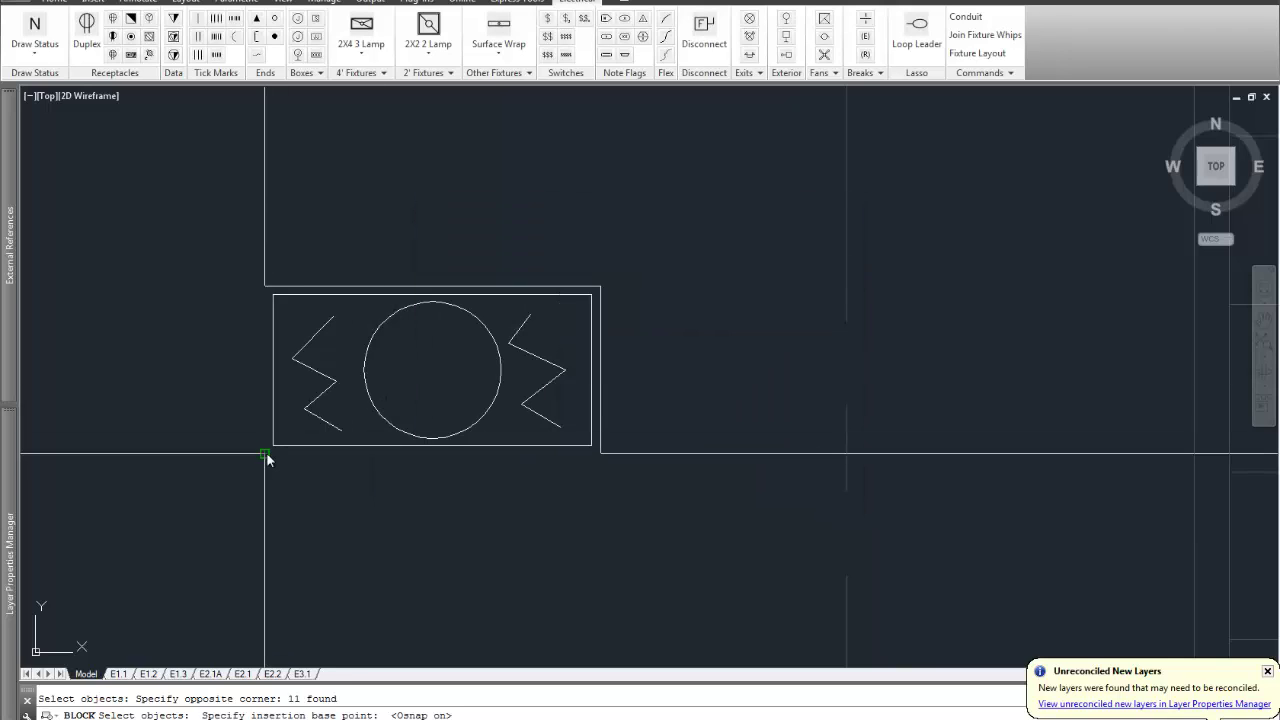
pyautogui.click(266, 453)
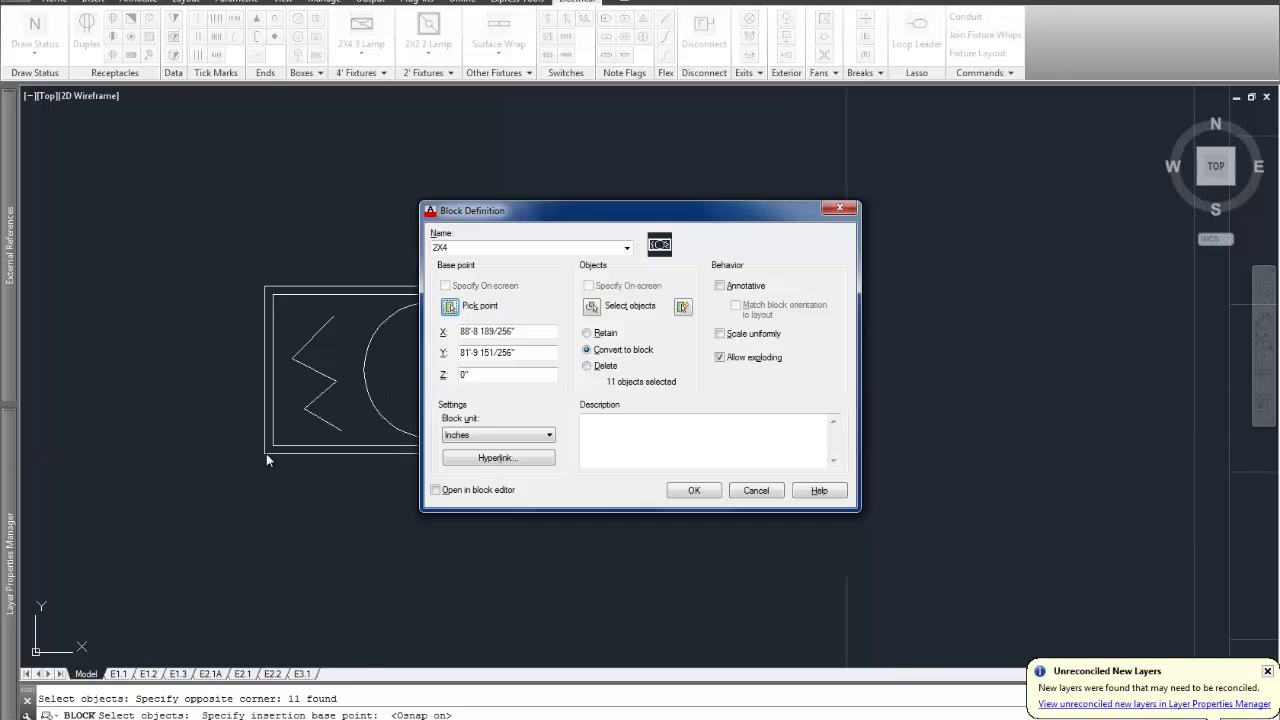
pyautogui.click(697, 491)
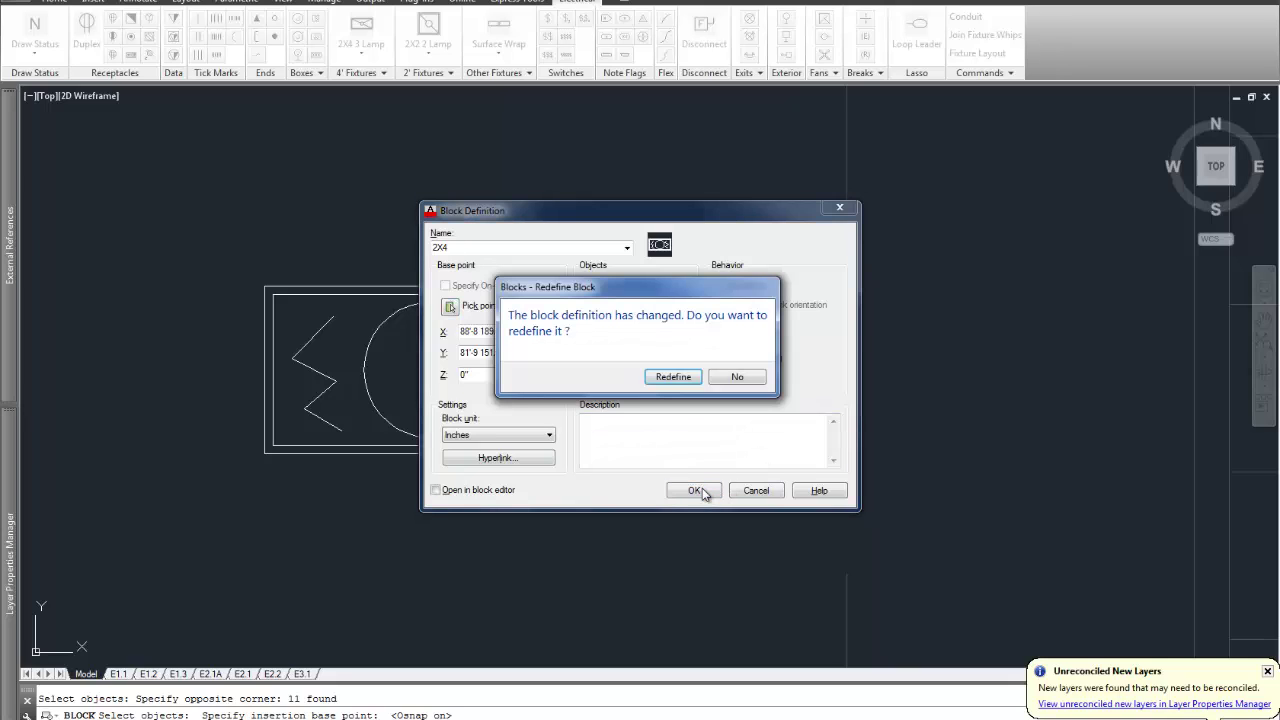
pyautogui.click(674, 380)
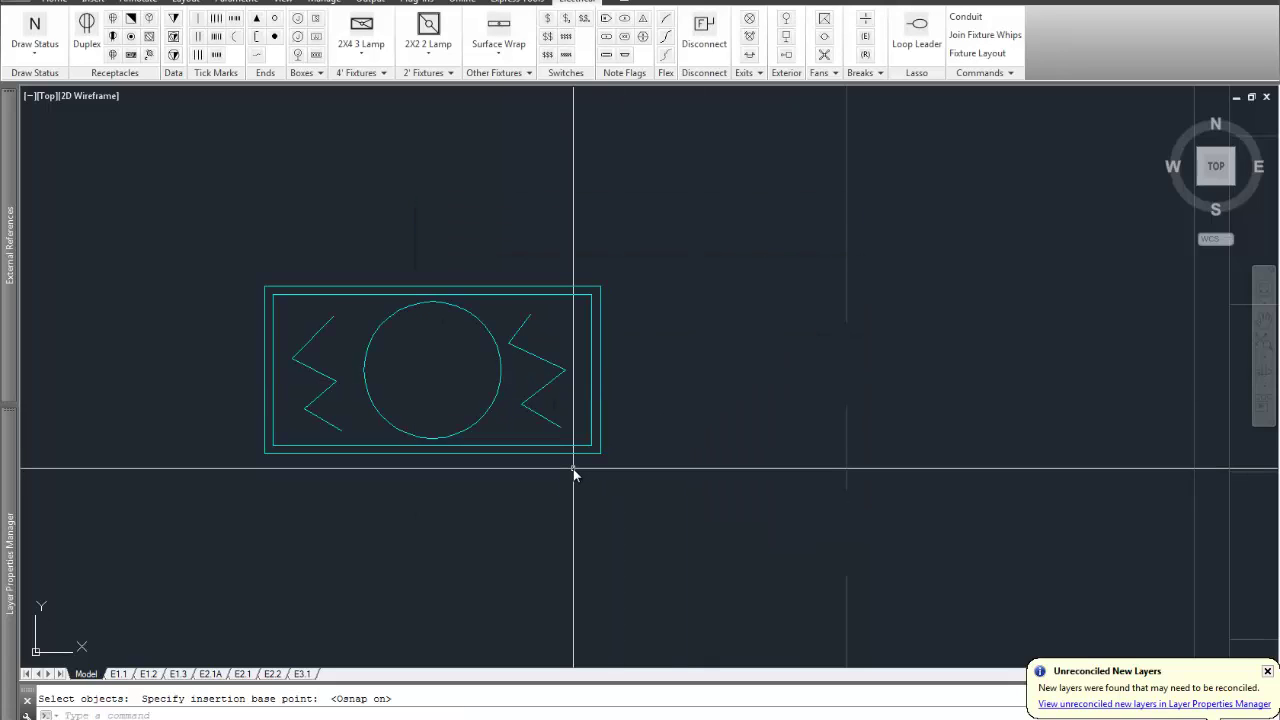
# Erase the modified fixture left in the empty room.
pyautogui.write('e')
pyautogui.press('Return')
pyautogui.click(549, 382)
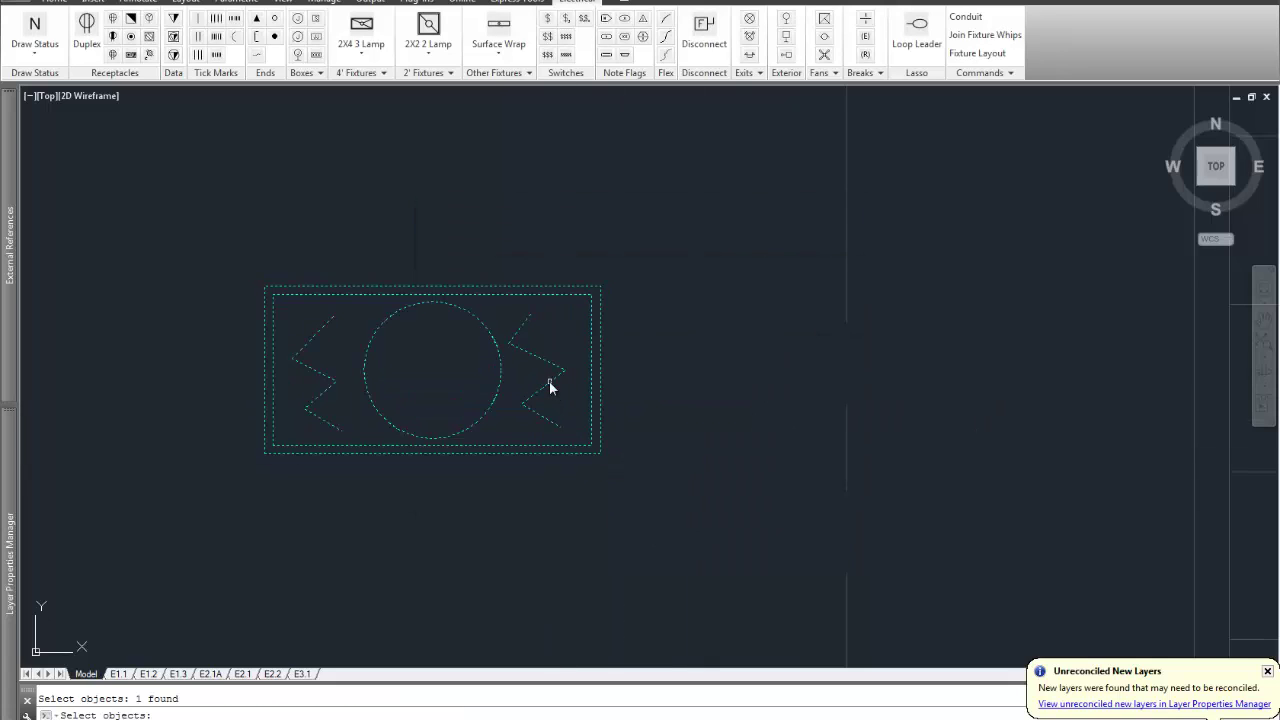
pyautogui.press('Return')
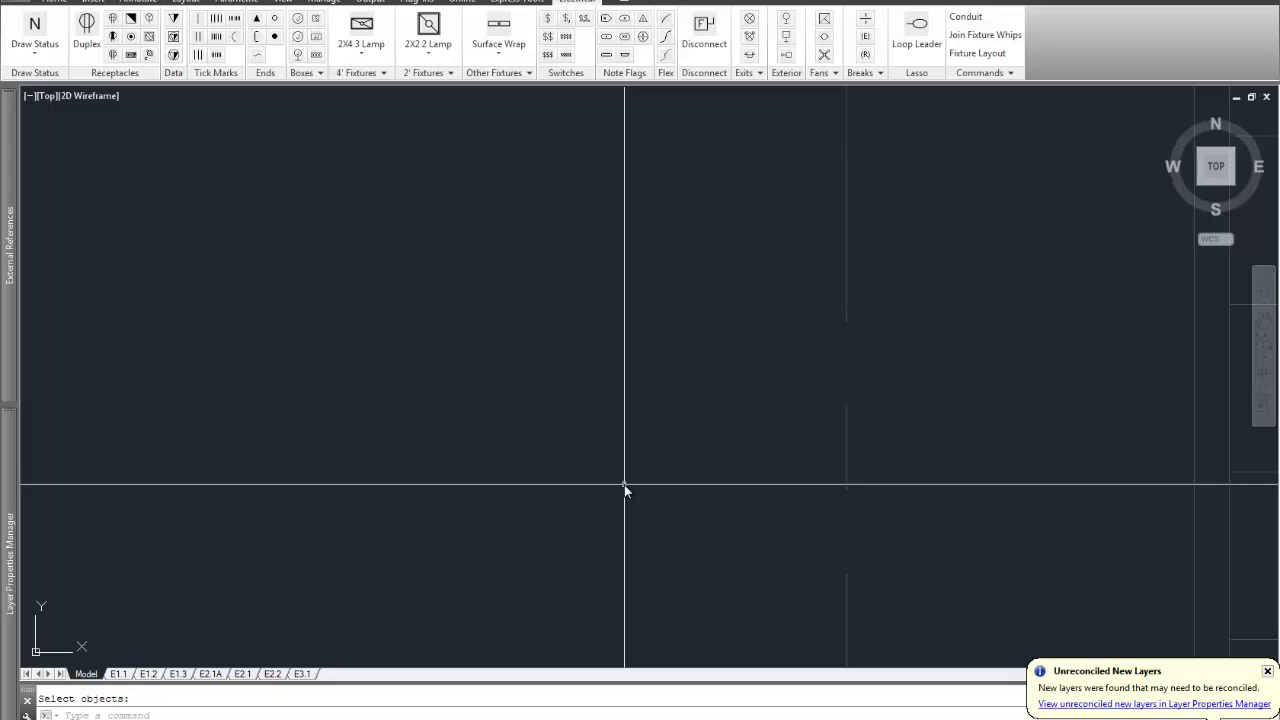
# Lay out a row of five 3 Lamp 2 X 4 fixtures by row on the ceiling grid, one empty tile between neighbors.
pyautogui.write('ze')
pyautogui.press('Return')
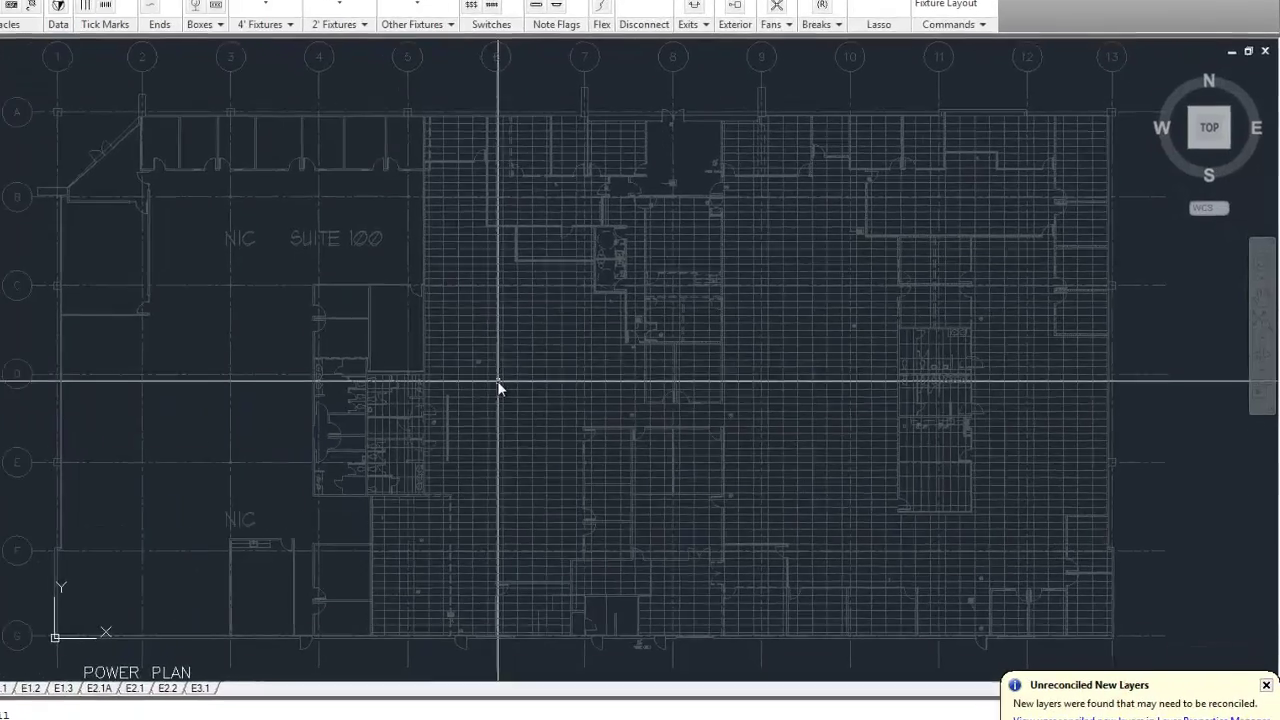
pyautogui.scroll(6, 576, 398)
pyautogui.moveTo(577, 377); pyautogui.dragTo(531, 454, button='middle')
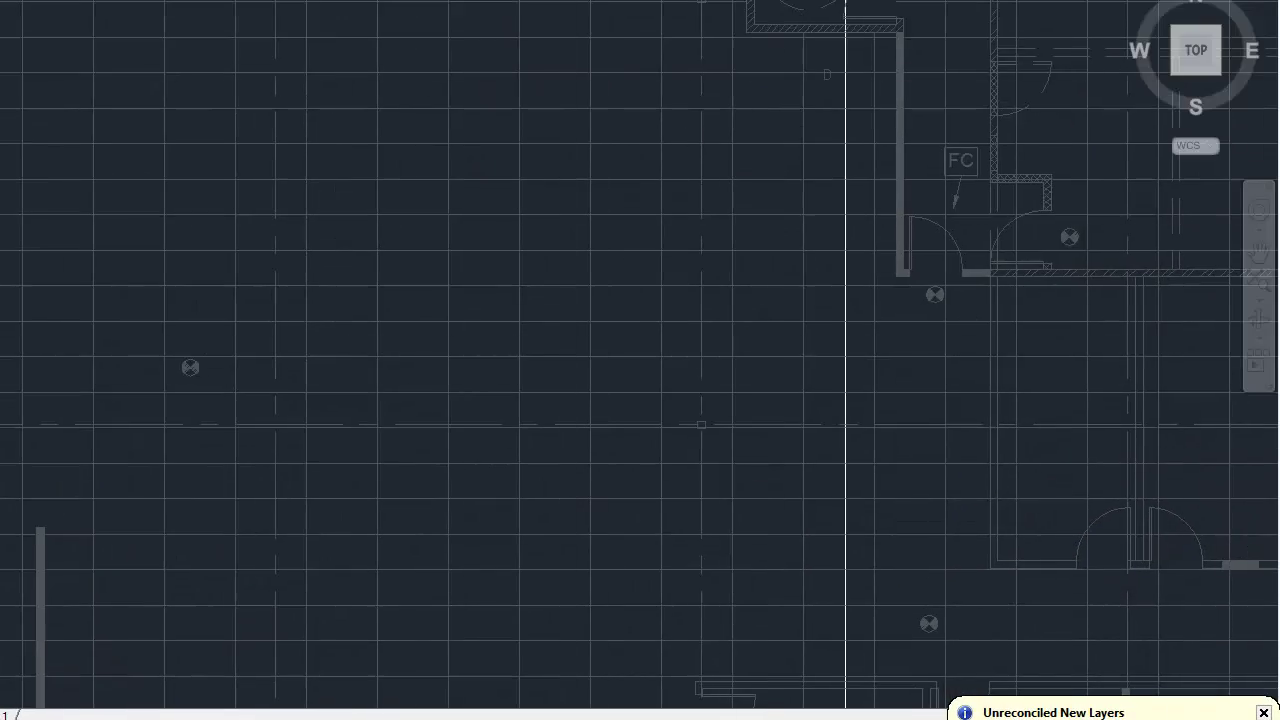
pyautogui.press('Return')
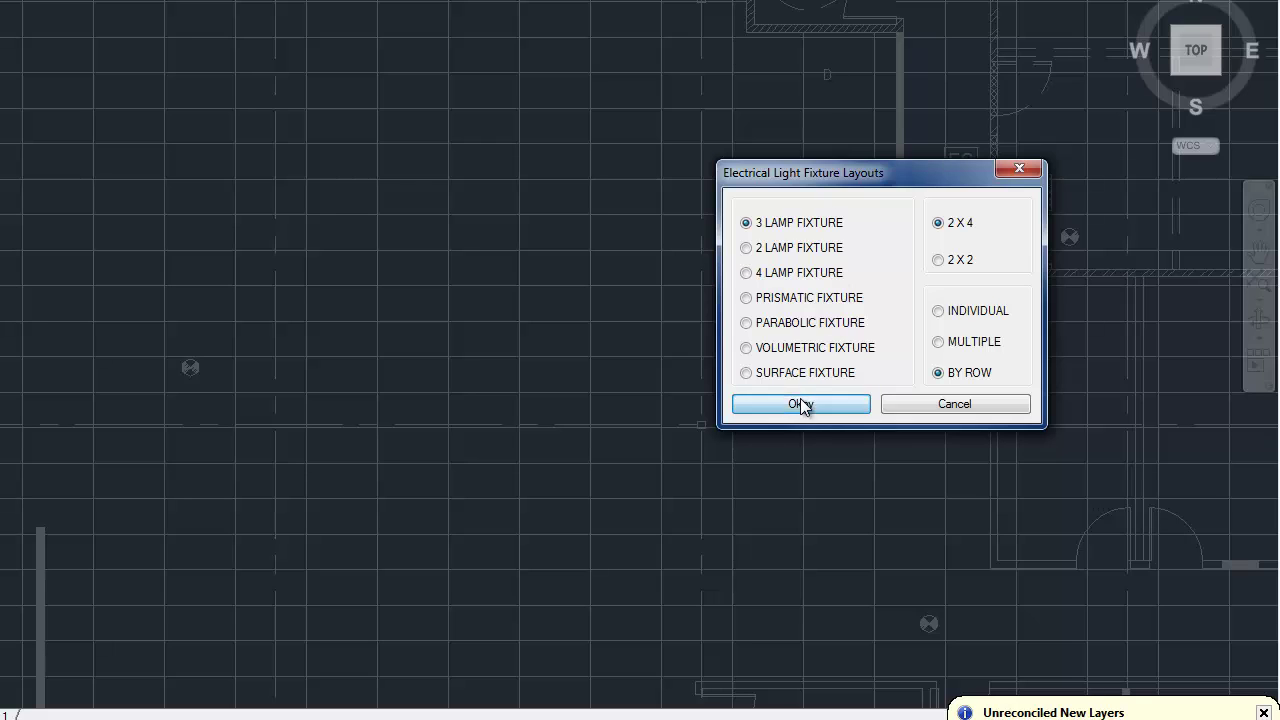
pyautogui.click(800, 402)
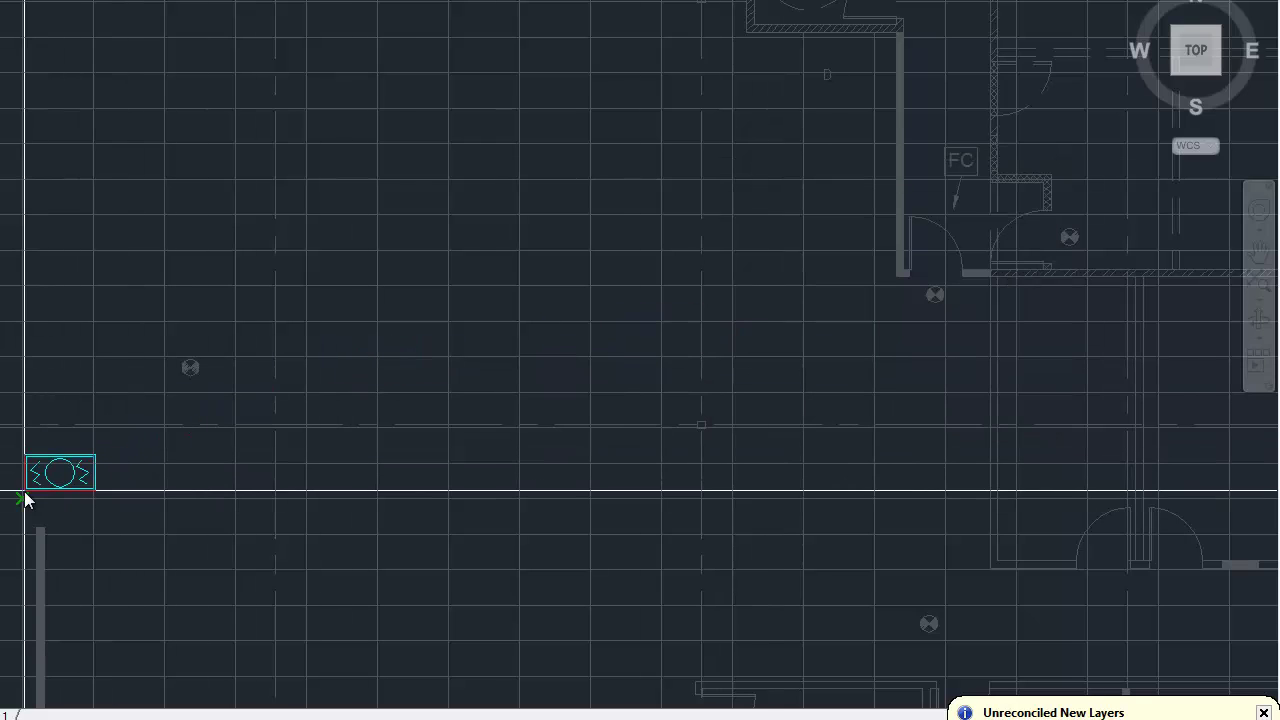
pyautogui.click(52, 489)
pyautogui.click(200, 488)
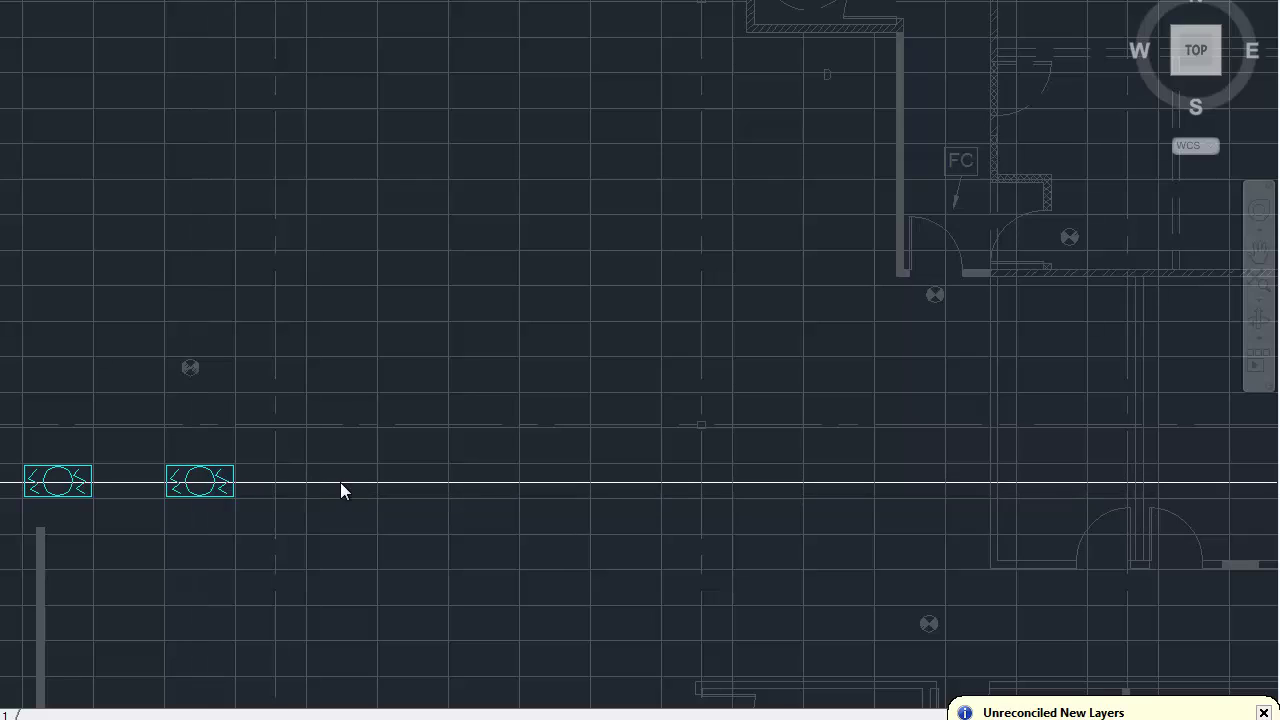
pyautogui.click(342, 488)
pyautogui.click(484, 488)
pyautogui.click(627, 488)
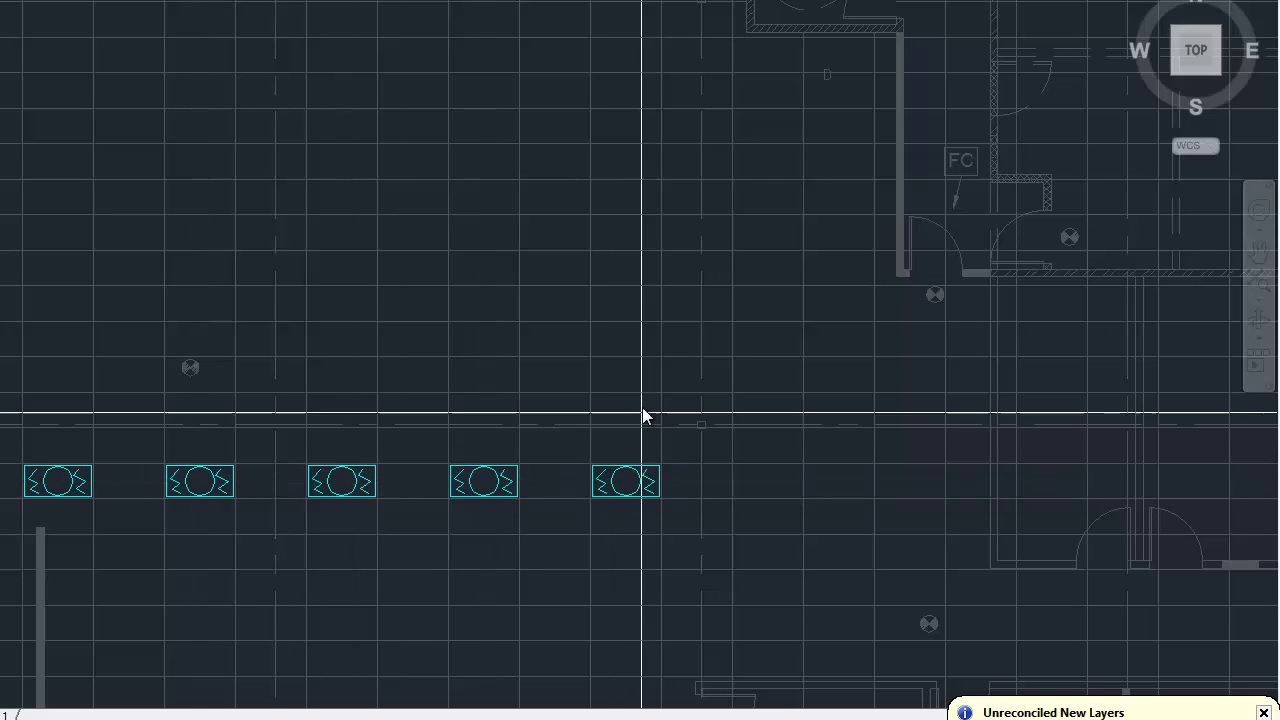
# Add two more rows of fixtures above the first, leaving three empty tiles between rows.
pyautogui.click(630, 339)
pyautogui.click(628, 194)
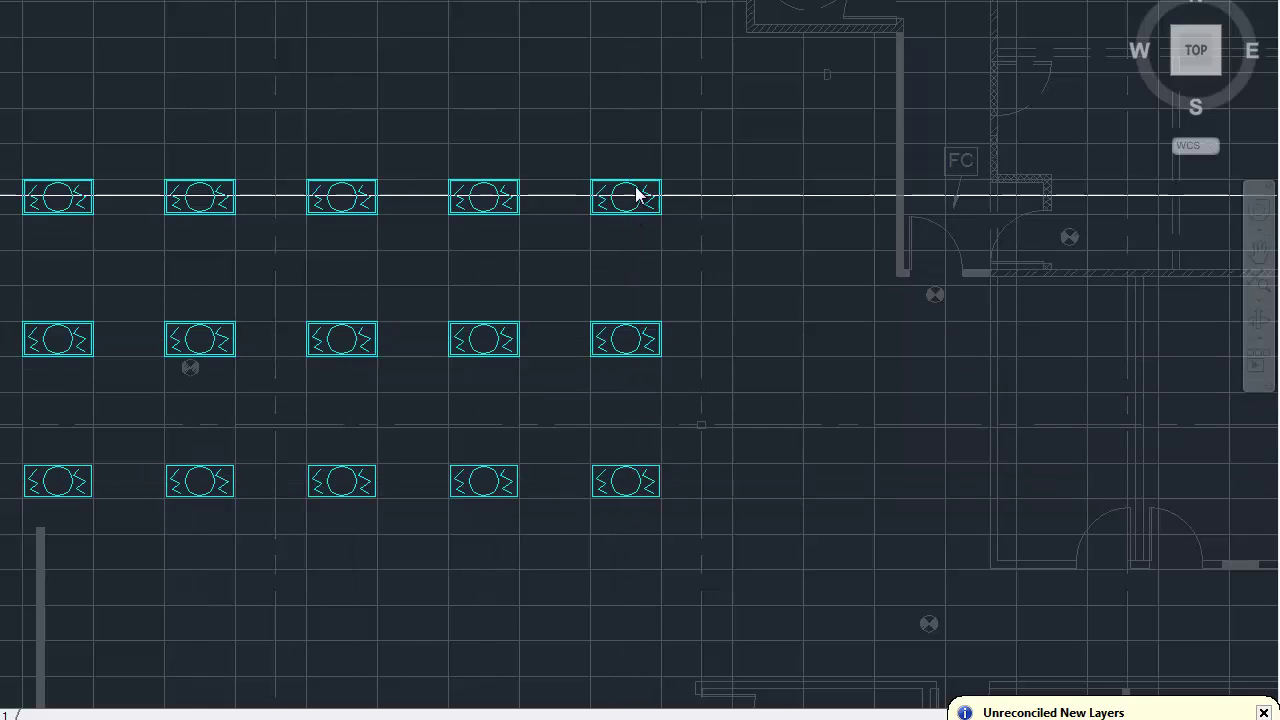
# End the fixture layout command and erase all three rows of 2X4 fixtures from the ceiling grid.
pyautogui.click(630, 50)
pyautogui.press('Return')
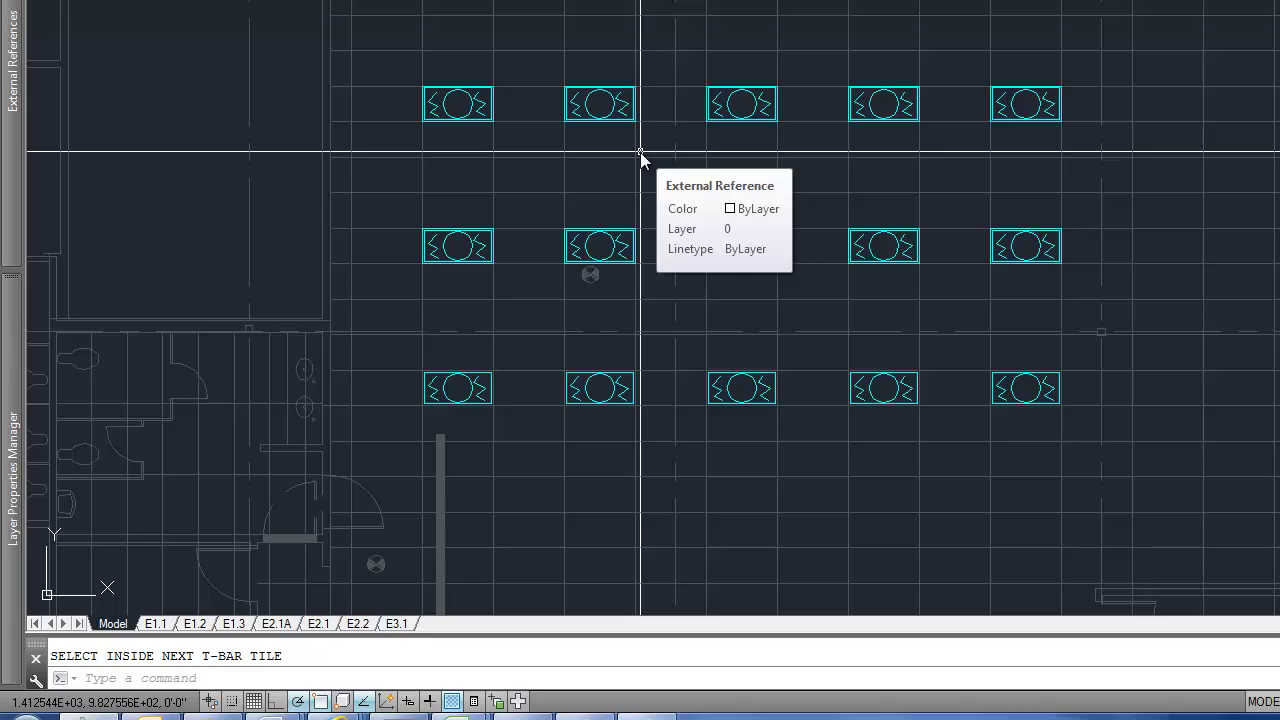
pyautogui.write('E')
pyautogui.press('Return')
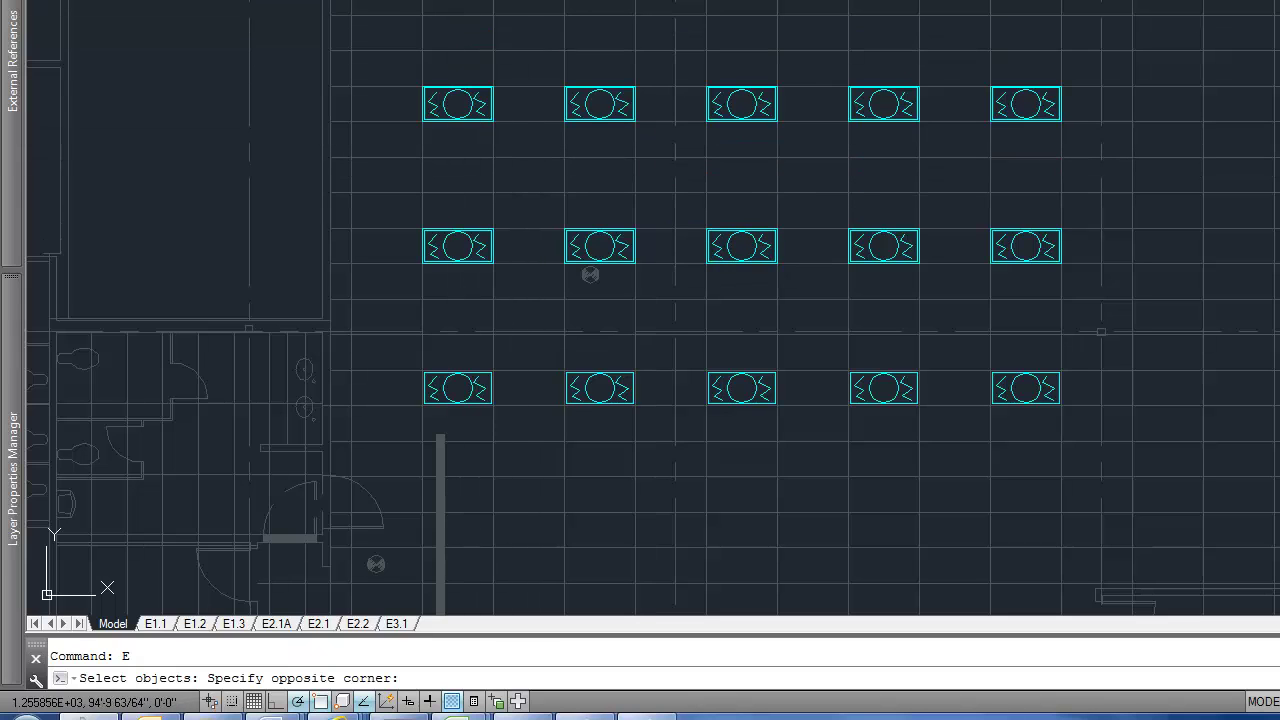
pyautogui.click(1081, 407)
pyautogui.press('Return')
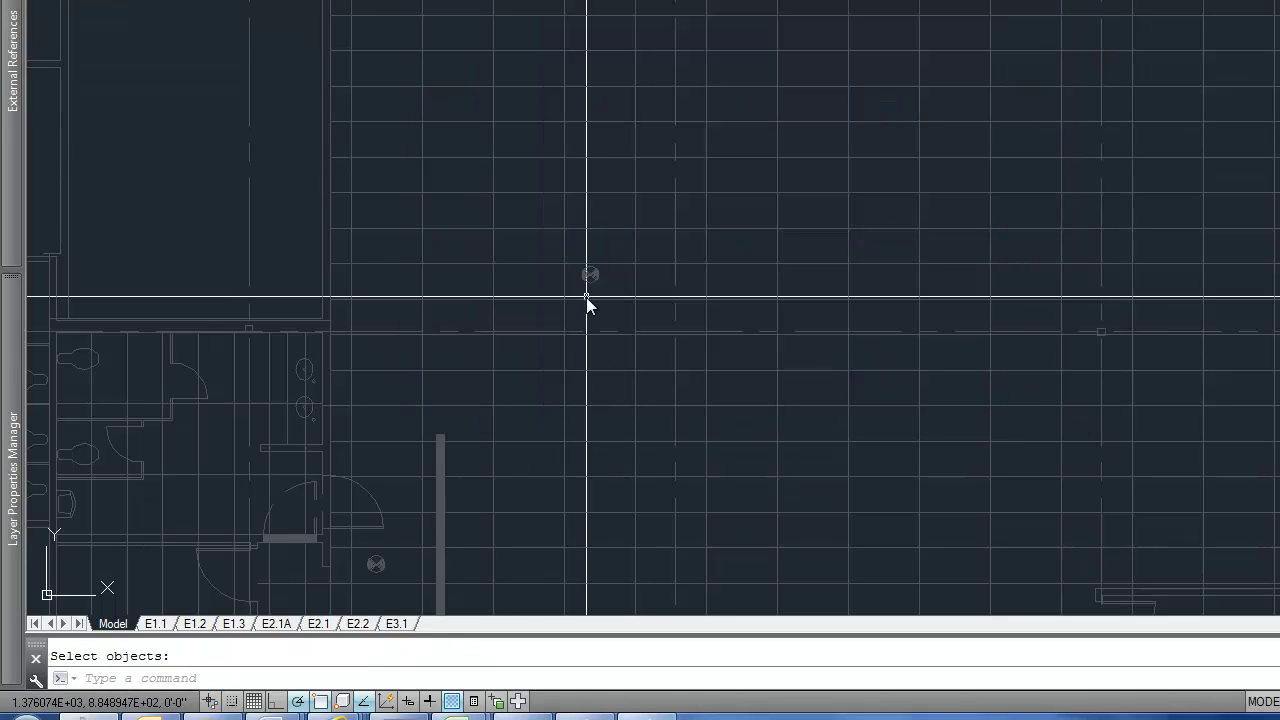
# Start a Write Block export with the existing 2X4 block as its source.
pyautogui.write('WBLOCK')
pyautogui.press('Return')
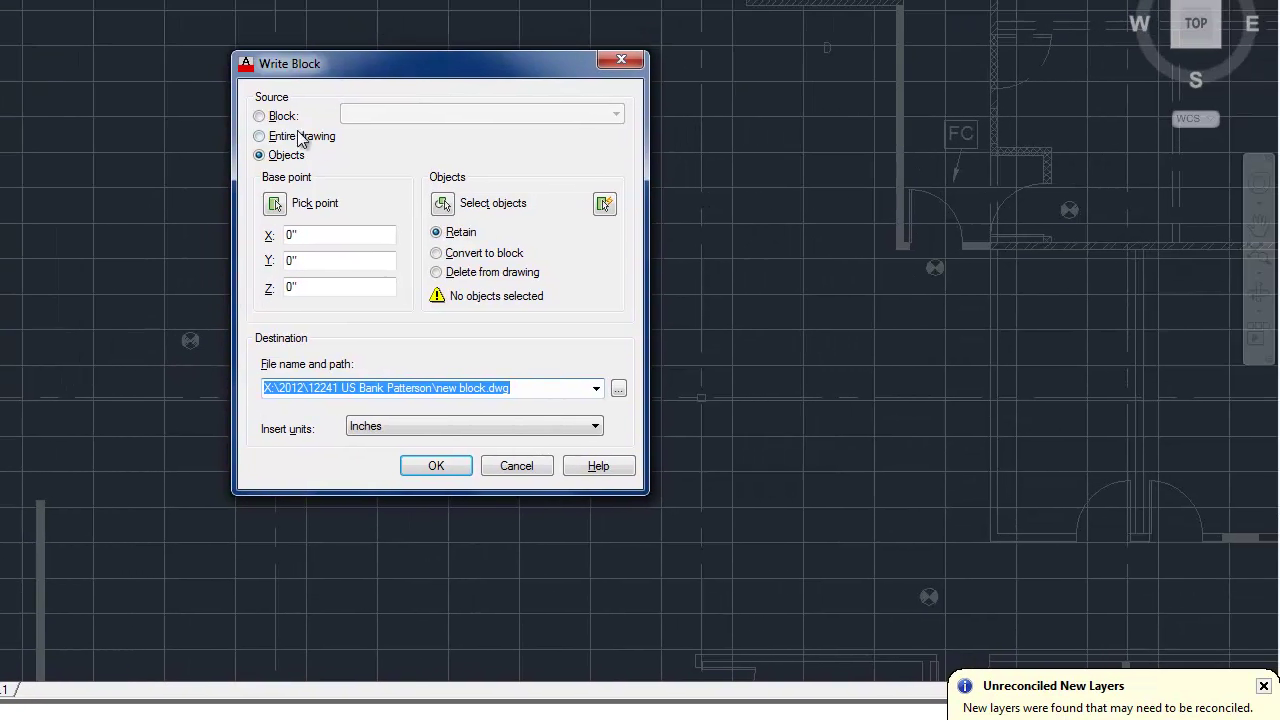
pyautogui.click(274, 116)
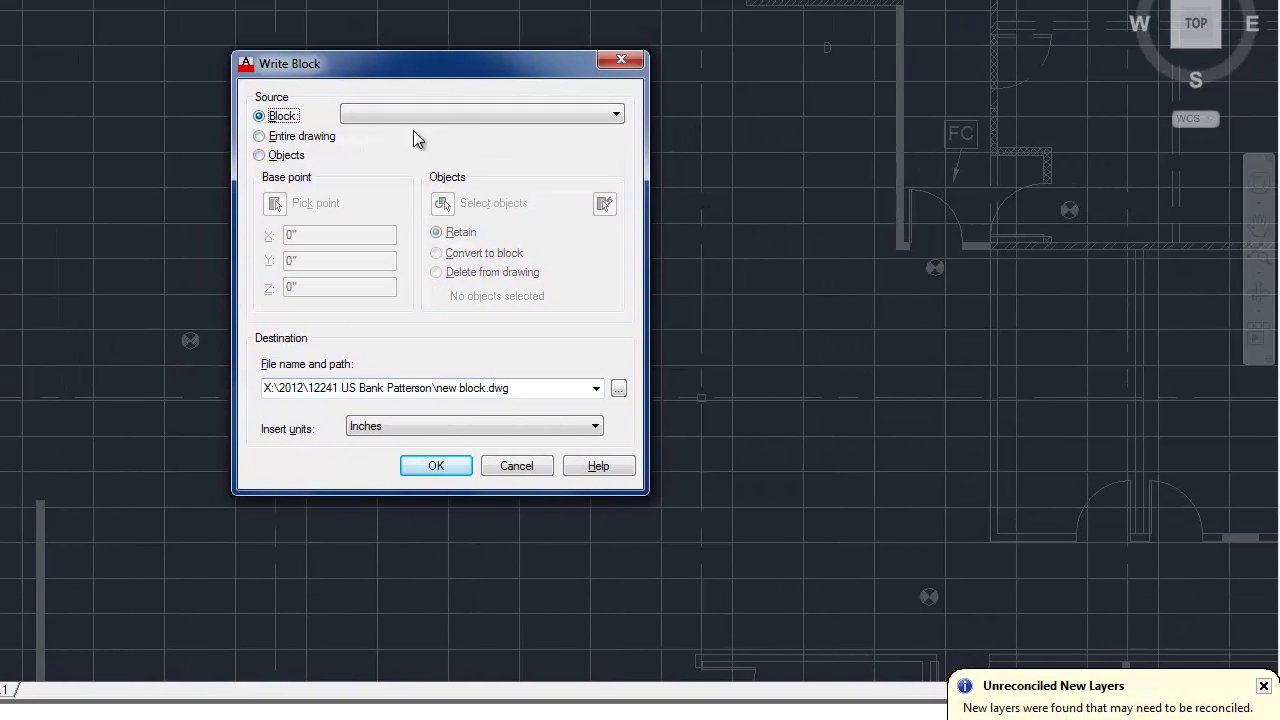
pyautogui.click(466, 118)
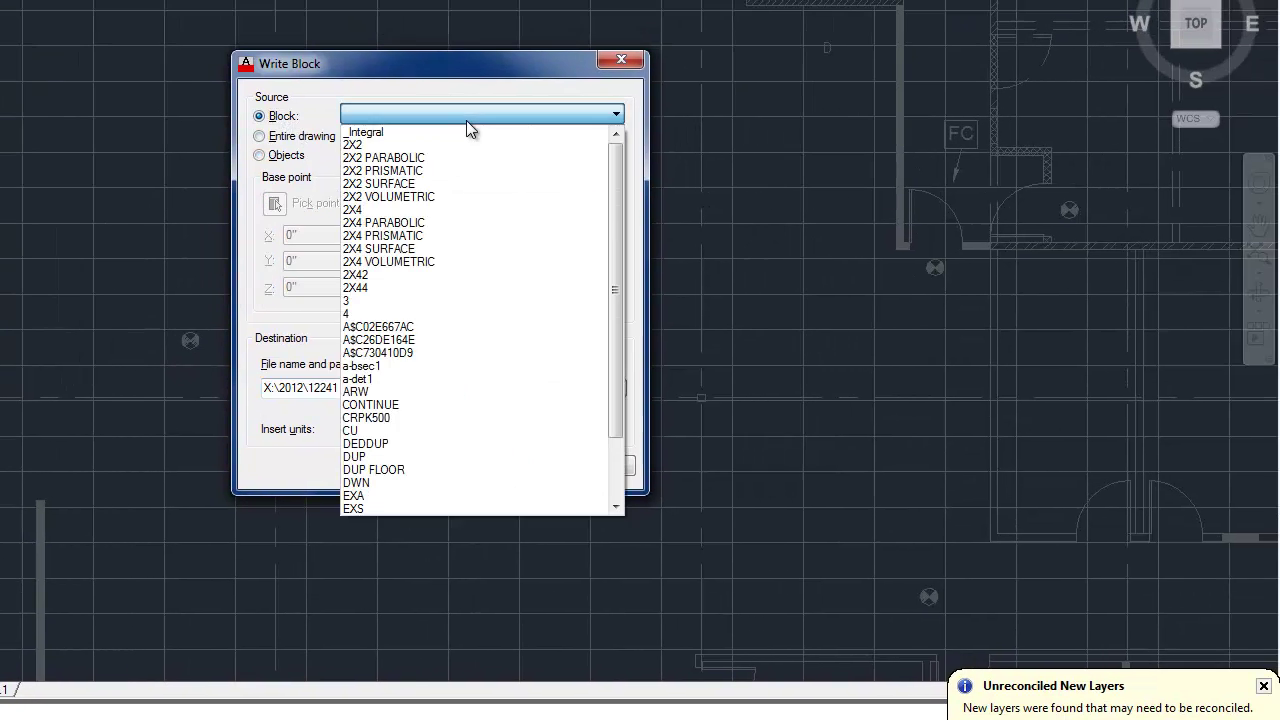
pyautogui.click(393, 210)
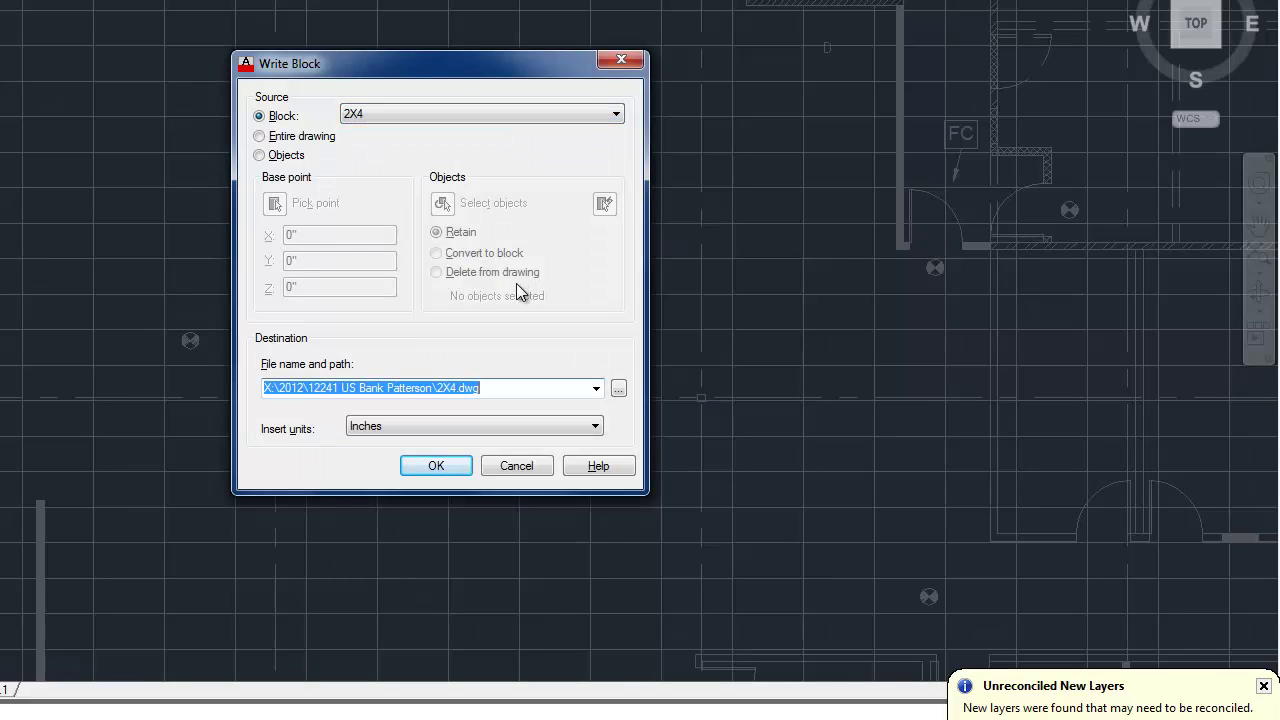
# Browse for a destination in Support\E Blocks on the Z: drive and look through the block drawings stored there.
pyautogui.click(619, 390)
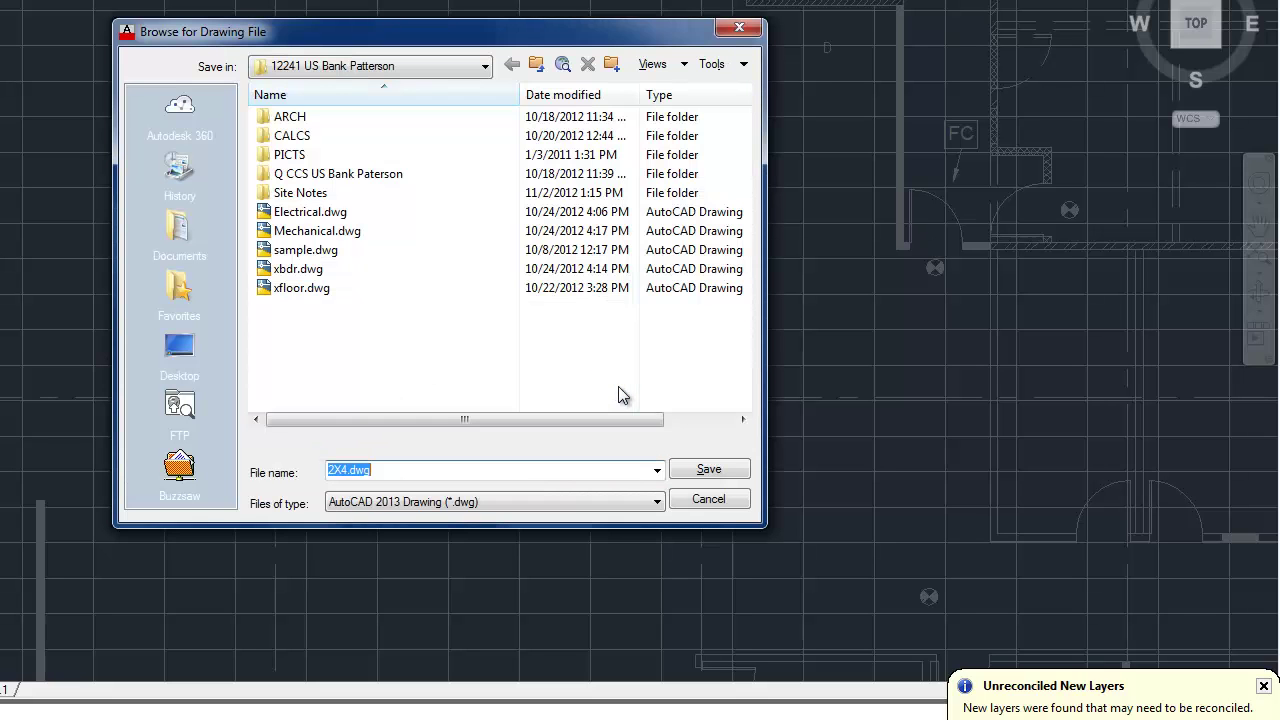
pyautogui.click(379, 66)
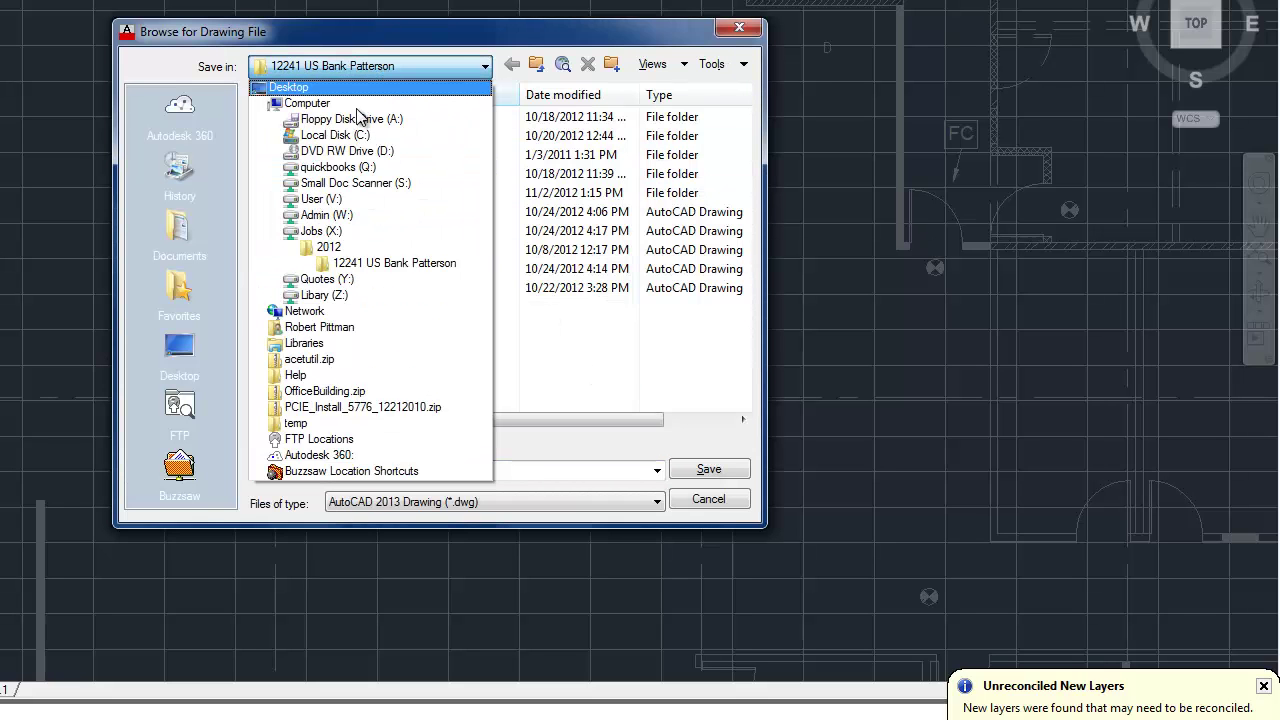
pyautogui.click(325, 295)
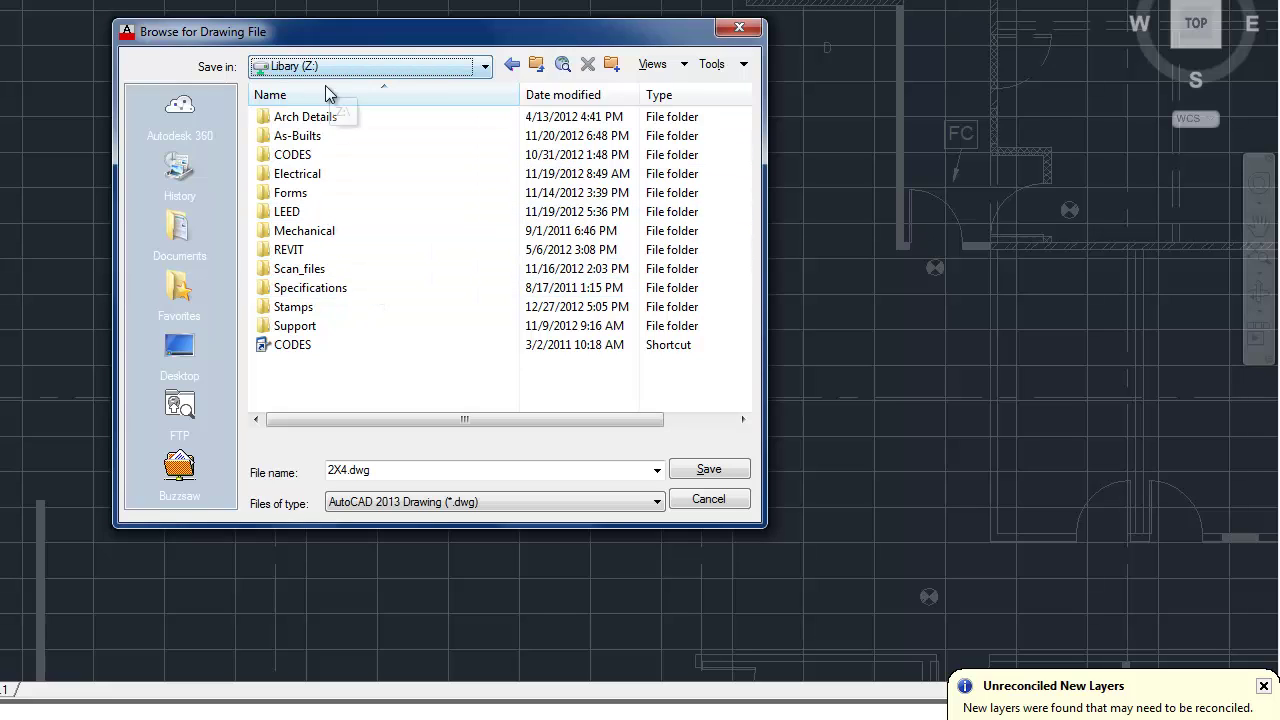
pyautogui.doubleClick(311, 330)
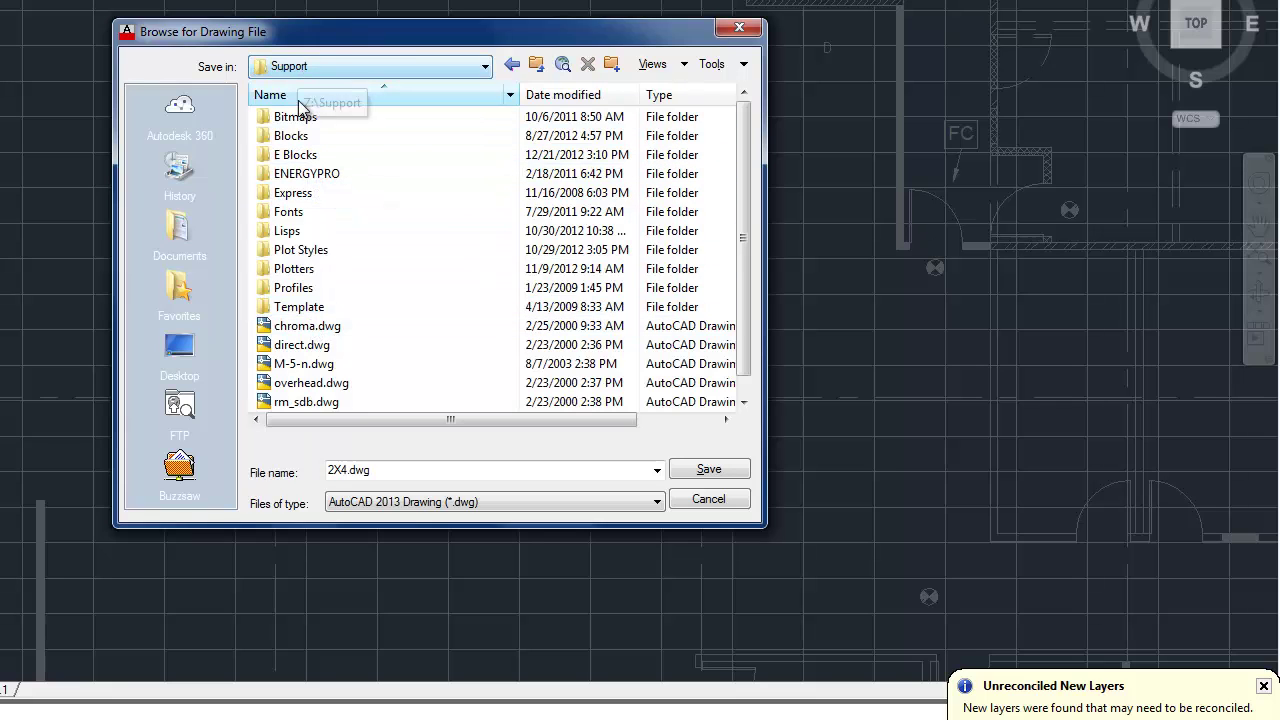
pyautogui.doubleClick(300, 160)
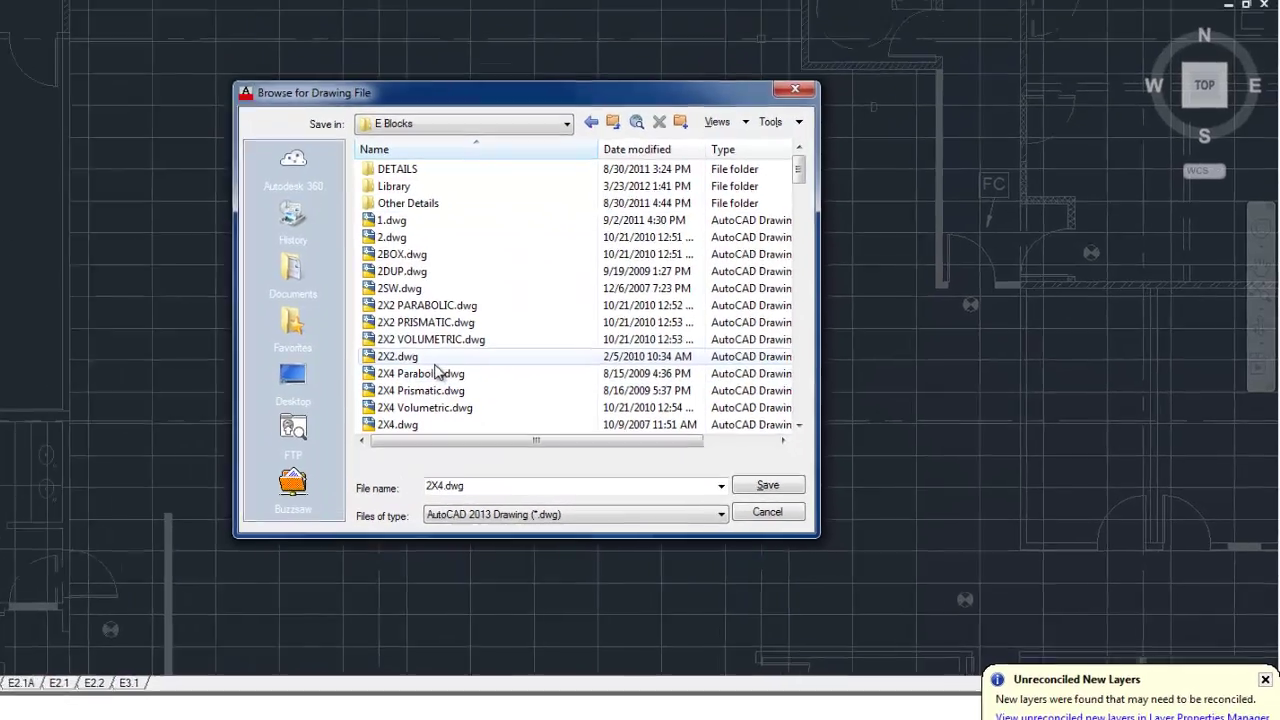
pyautogui.scroll(-4, 350, 345)
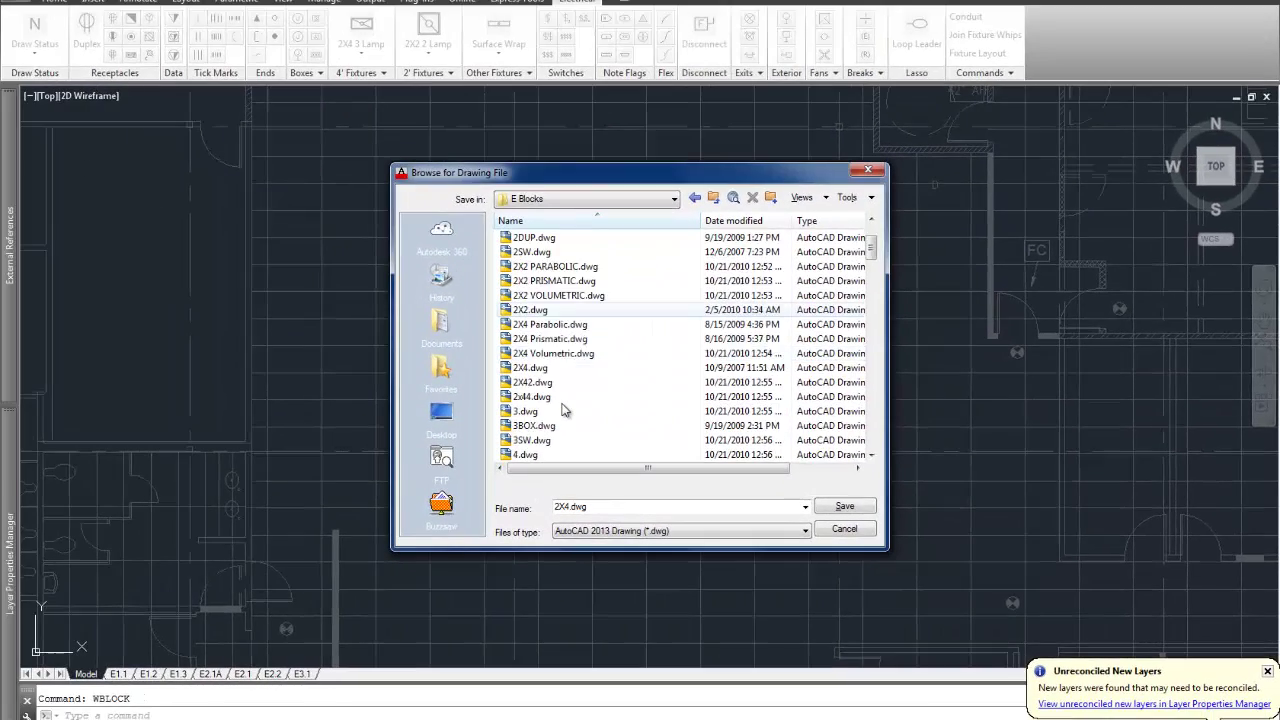
pyautogui.scroll(-1, 563, 409)
pyautogui.scroll(-4, 563, 409)
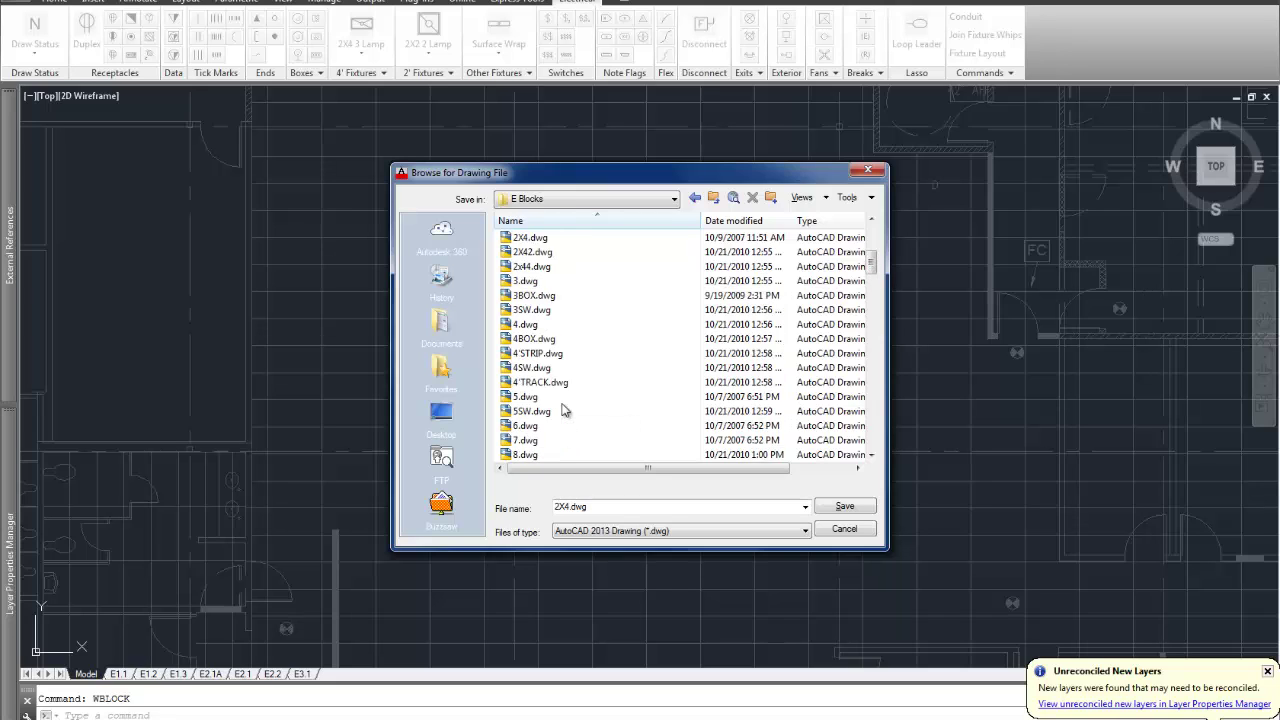
pyautogui.scroll(7, 563, 409)
pyautogui.scroll(1, 563, 409)
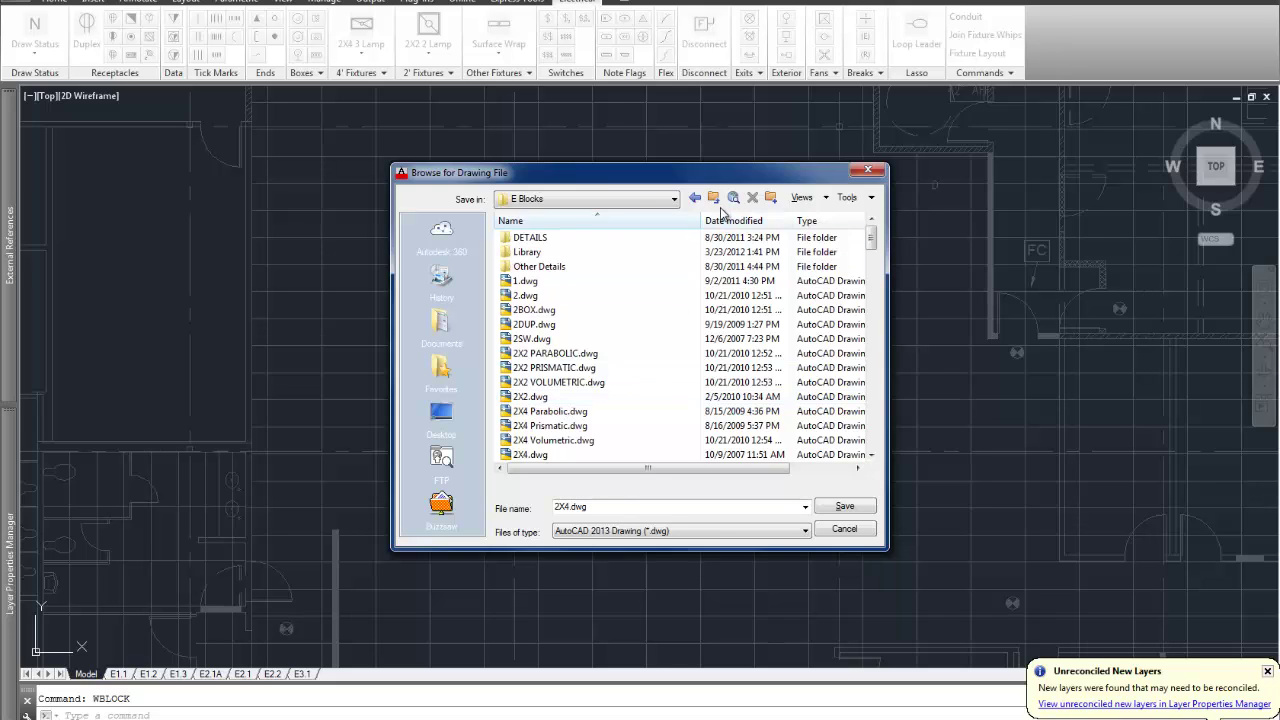
# Switch the save location to the Support\E Blocks folder on the local C: drive.
pyautogui.click(654, 203)
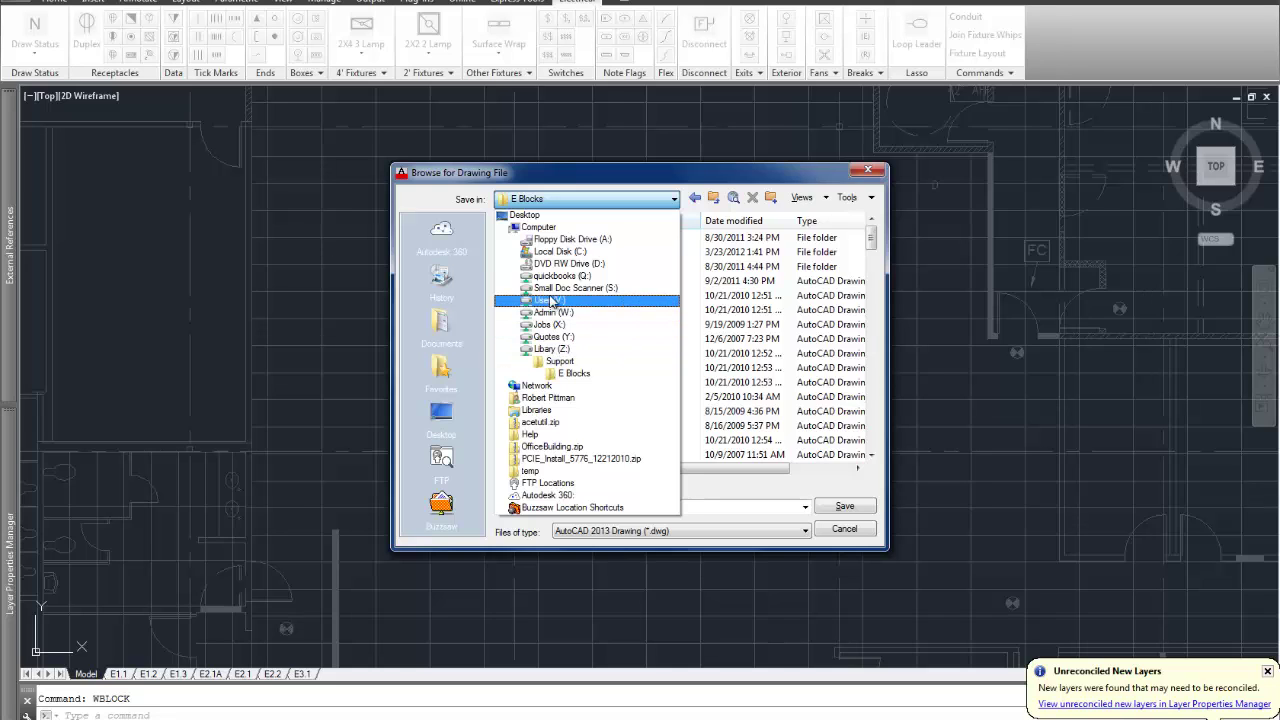
pyautogui.click(560, 251)
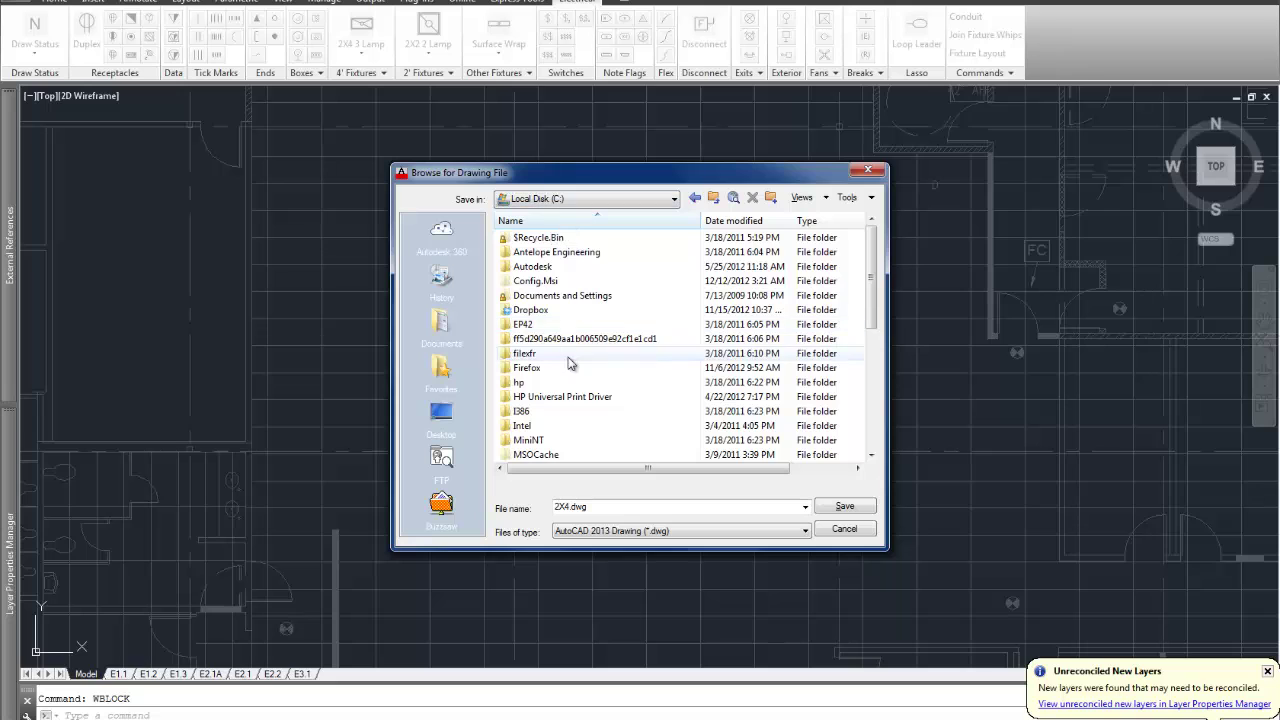
pyautogui.scroll(-5, 568, 360)
pyautogui.doubleClick(533, 356)
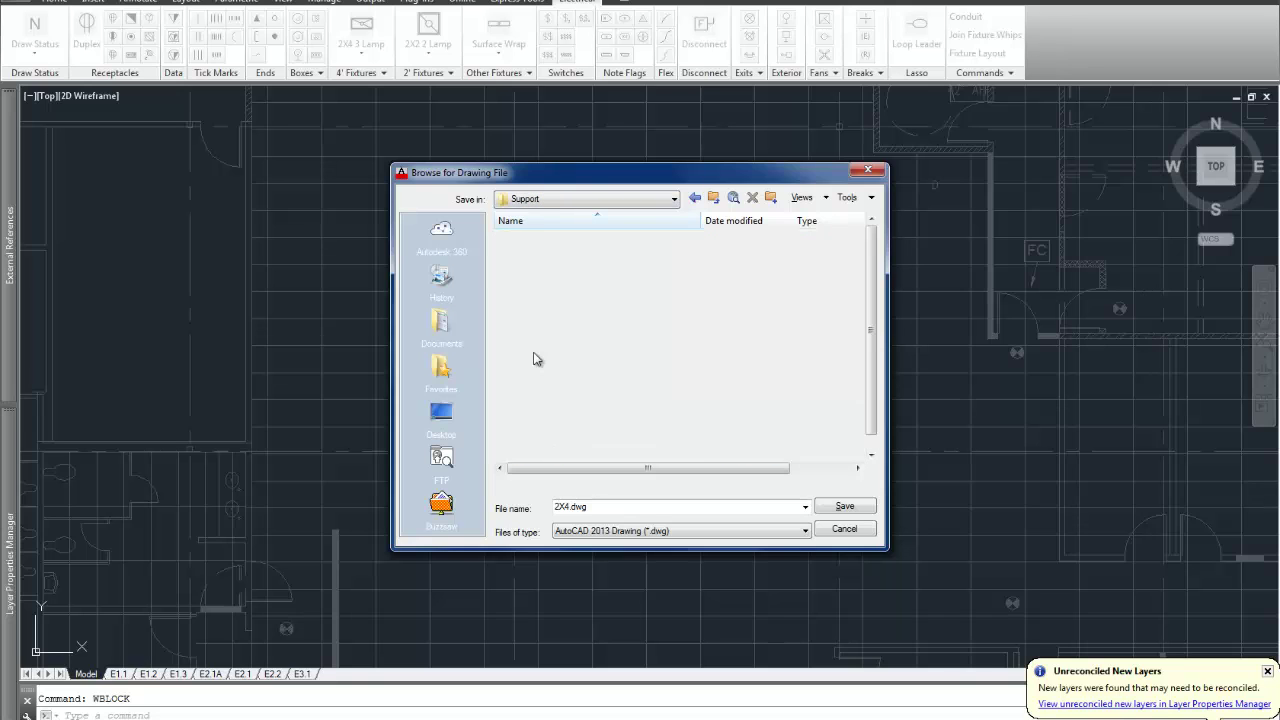
pyautogui.doubleClick(530, 267)
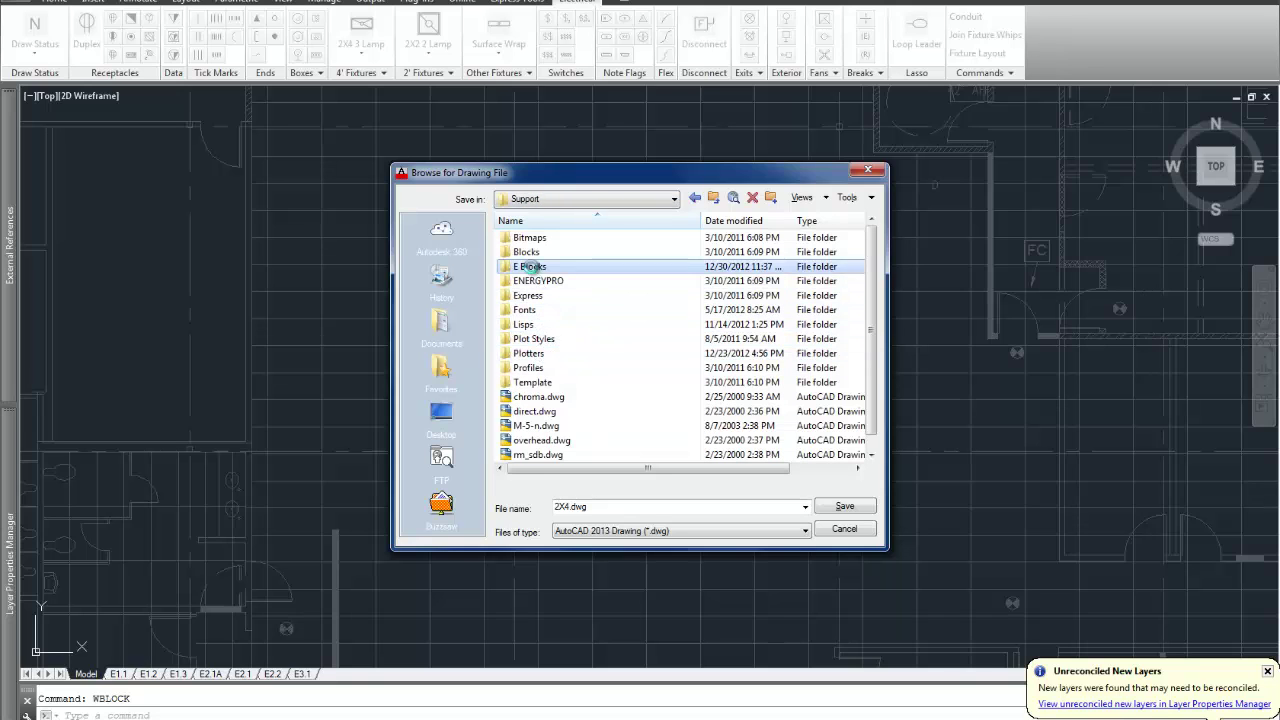
# Set the destination file to 2X4.dwg in the local E Blocks folder and write the block out.
pyautogui.scroll(-8, 590, 330)
pyautogui.scroll(-4, 590, 358)
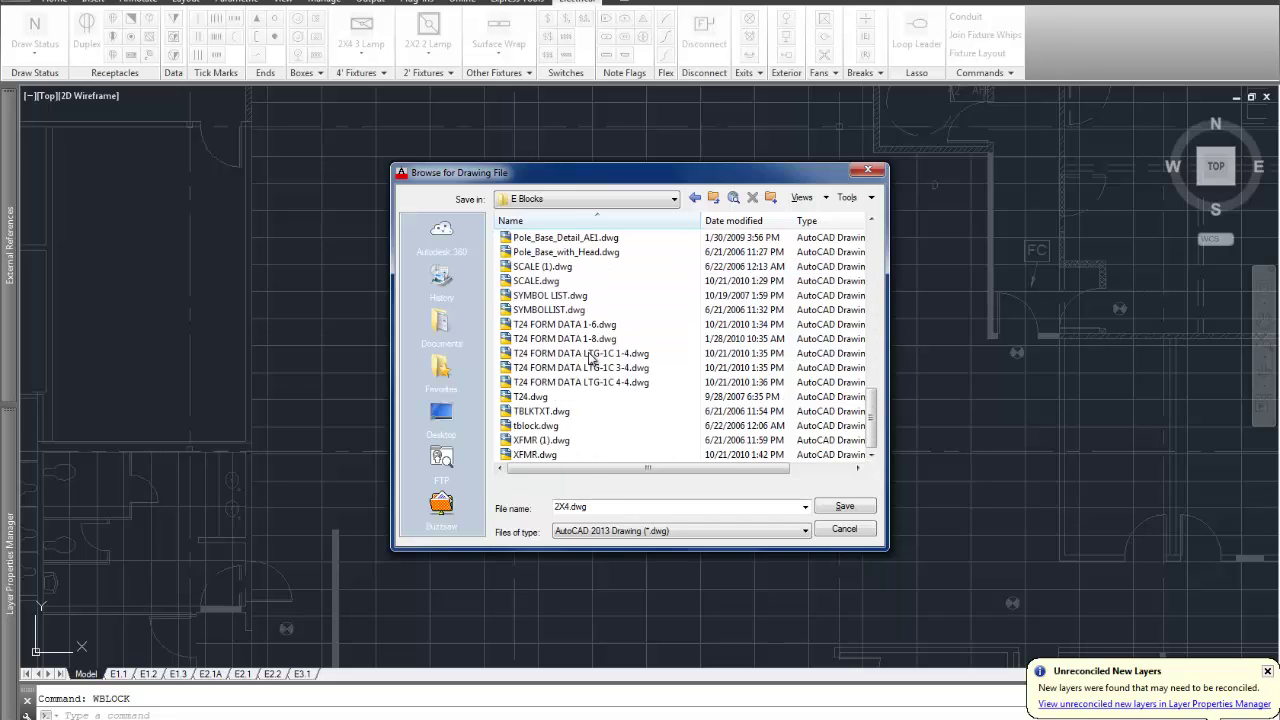
pyautogui.scroll(15, 570, 362)
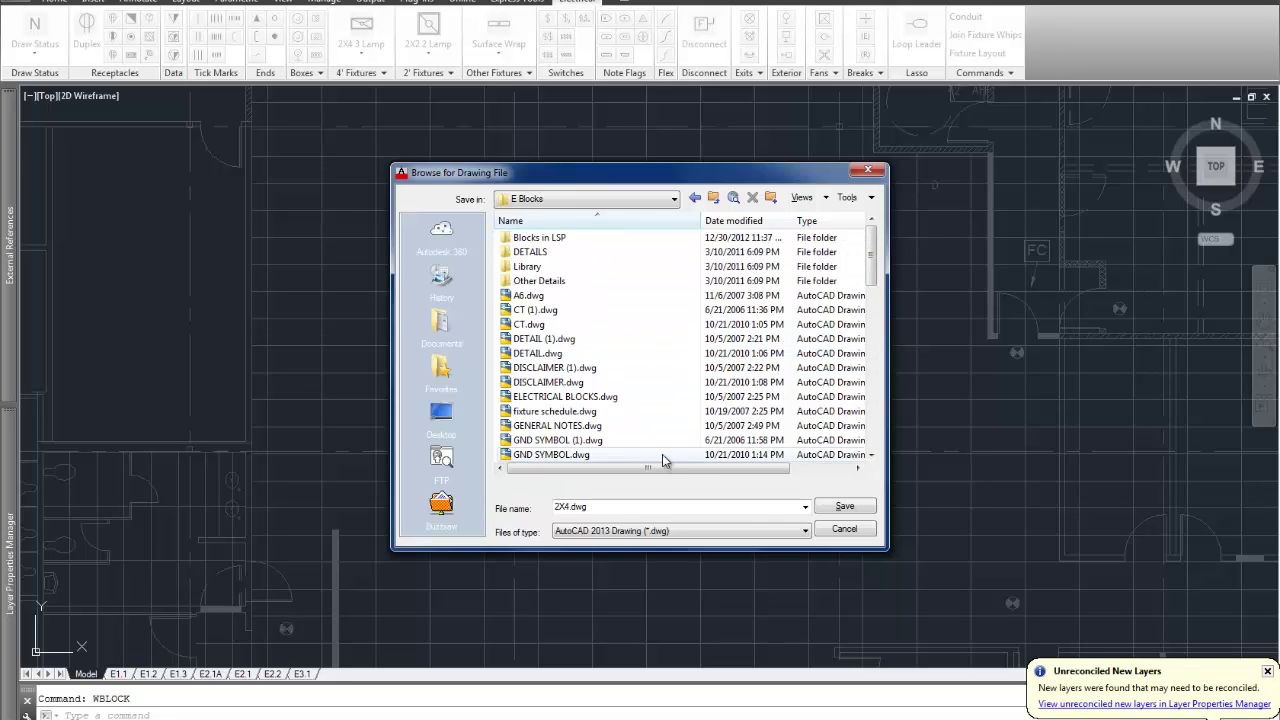
pyautogui.click(842, 508)
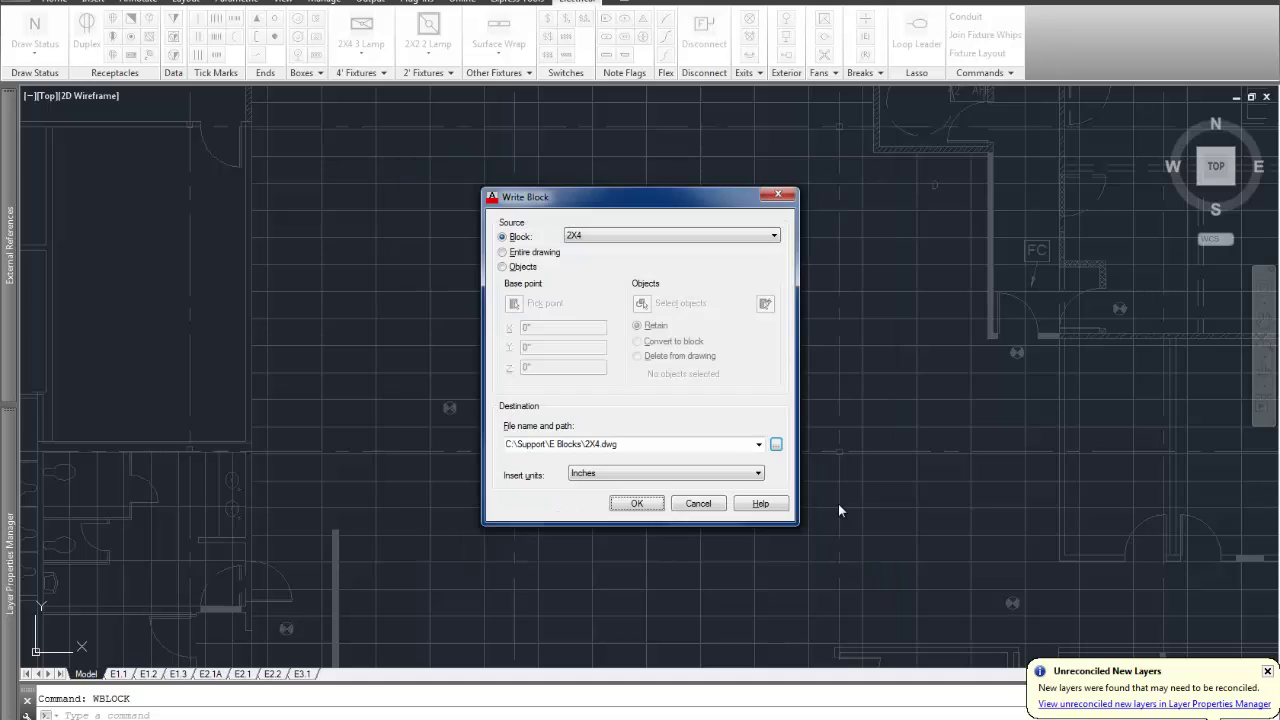
pyautogui.click(637, 504)
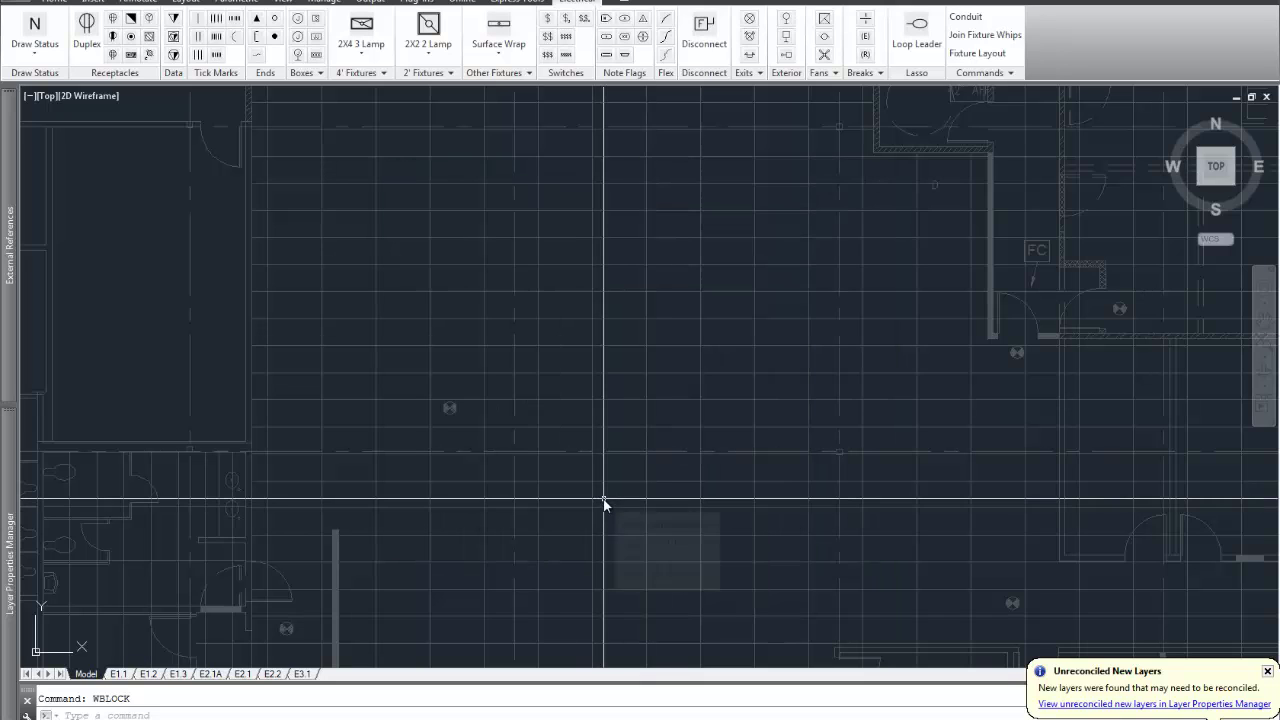
# Purge all unused items from the drawing, repeating until no unused blocks are left, and close Purge.
pyautogui.write('PUR')
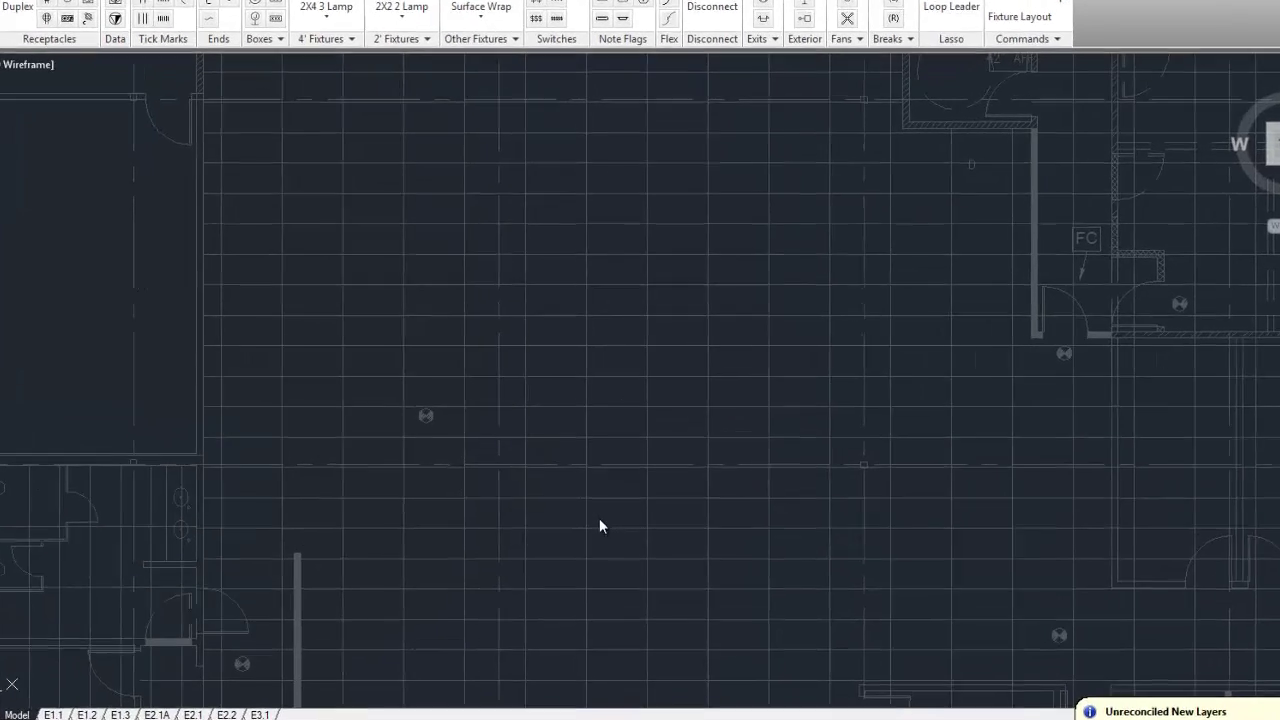
pyautogui.press('Return')
pyautogui.click(594, 600)
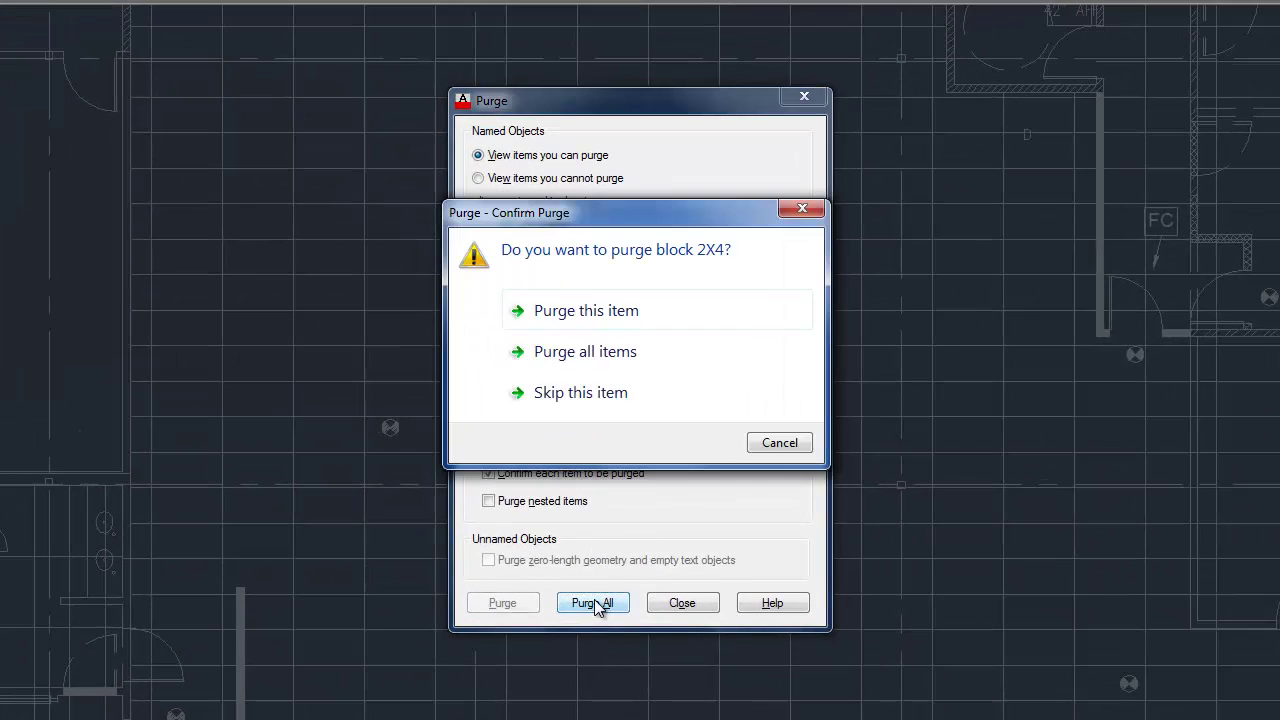
pyautogui.click(581, 351)
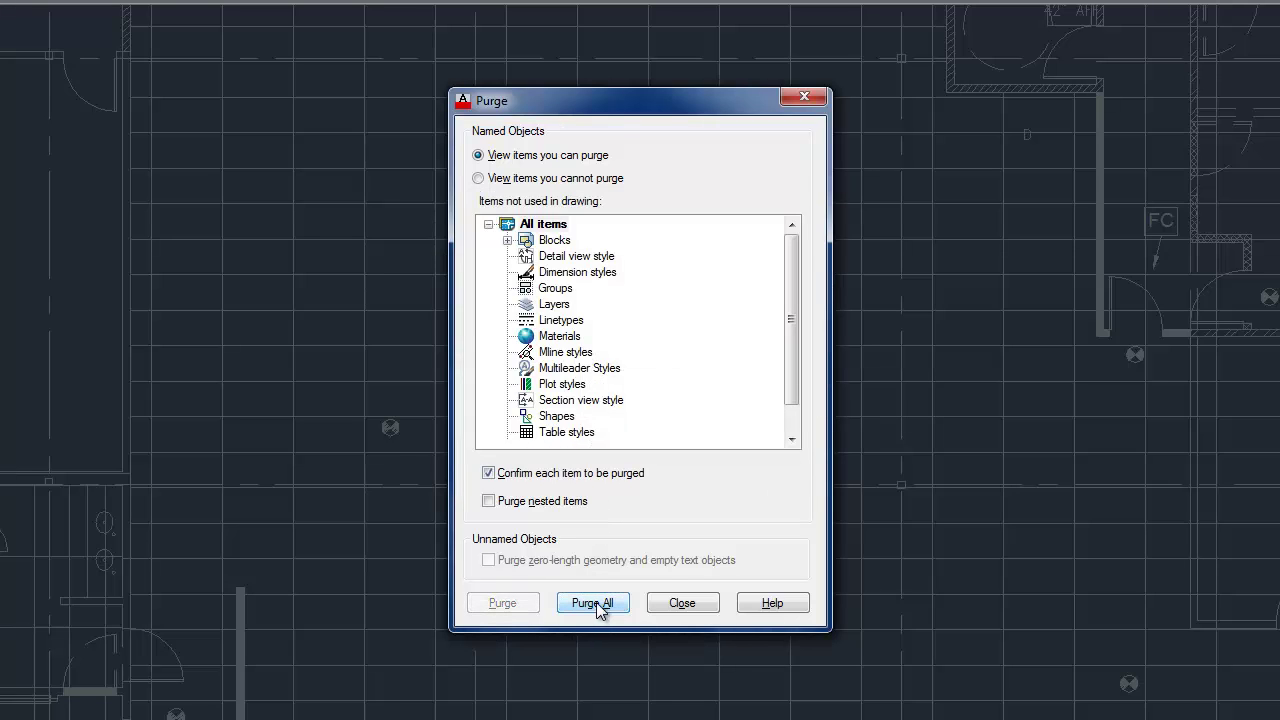
pyautogui.click(596, 602)
pyautogui.click(596, 355)
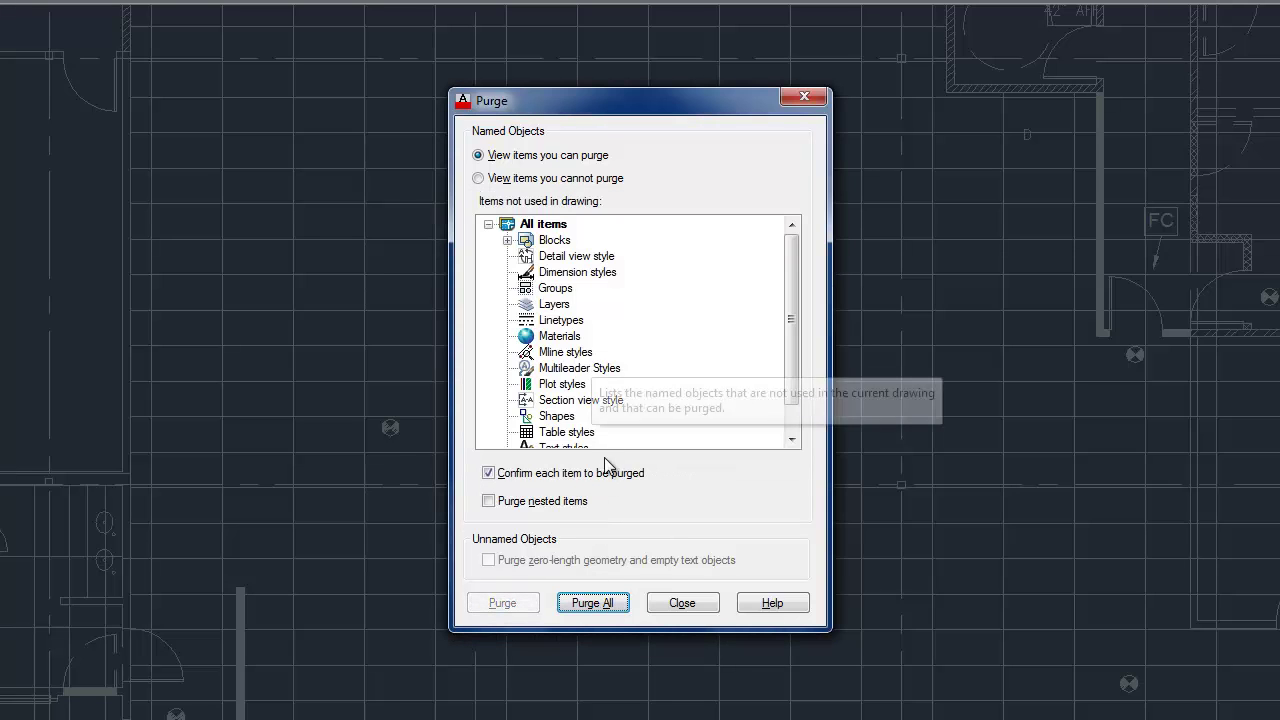
pyautogui.click(605, 606)
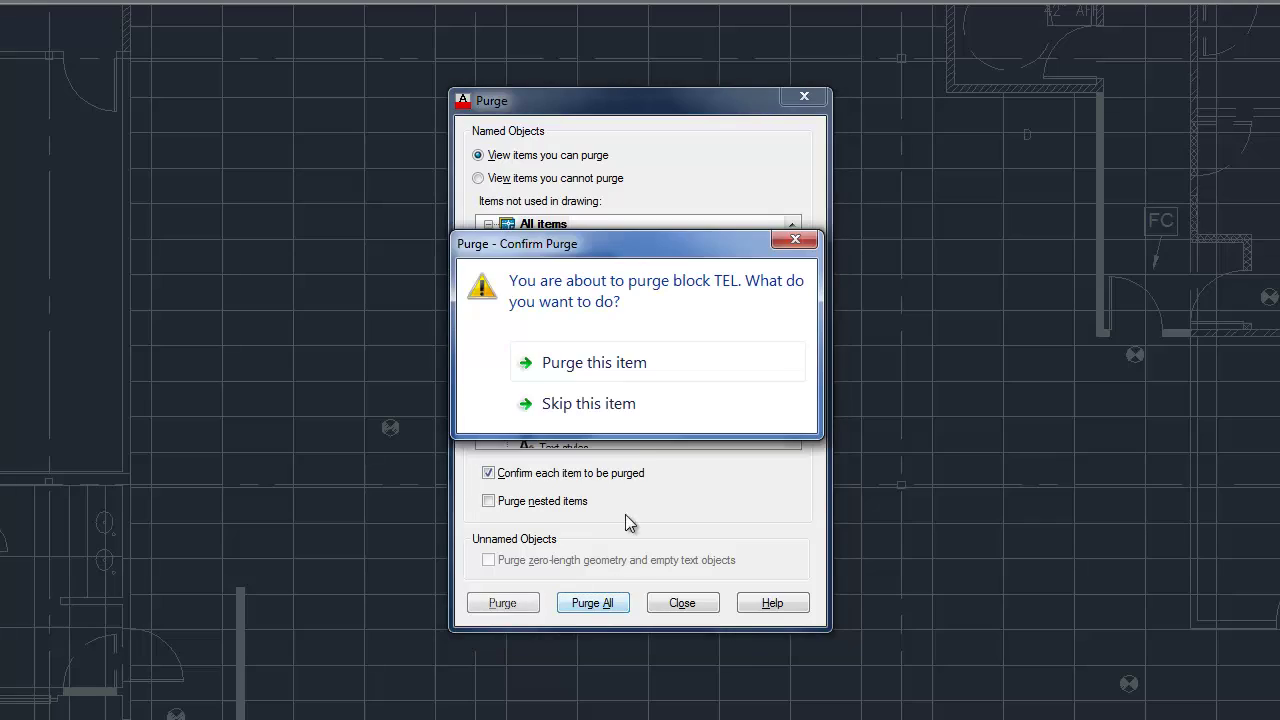
pyautogui.click(596, 364)
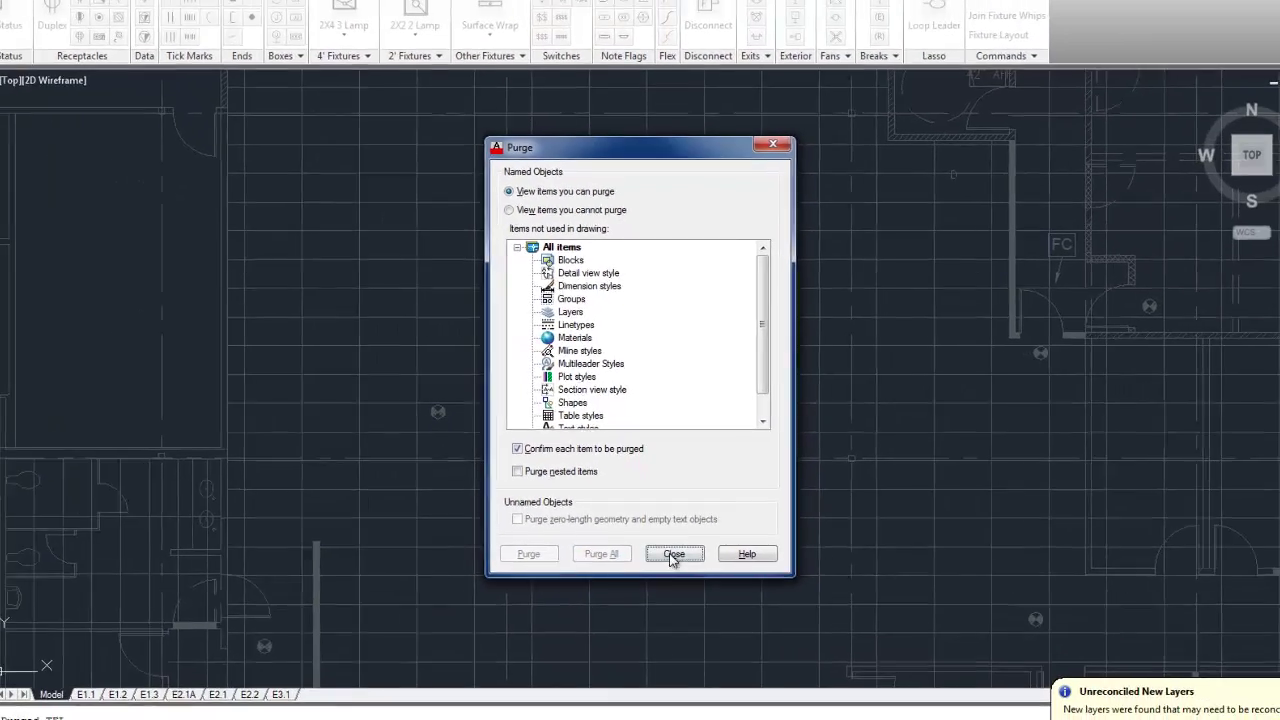
pyautogui.click(679, 584)
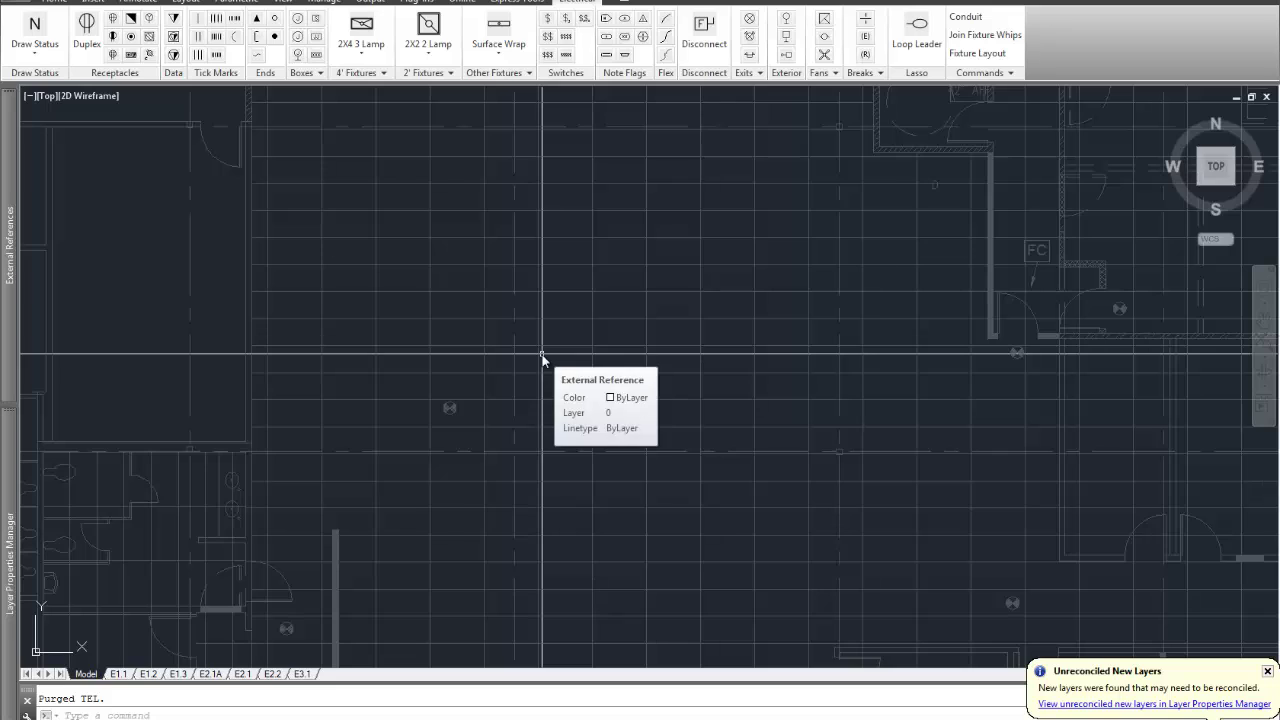
# Check which blocks remain in the drawing through Write Block's source list, and cancel without exporting.
pyautogui.write('wblock')
pyautogui.press('Return')
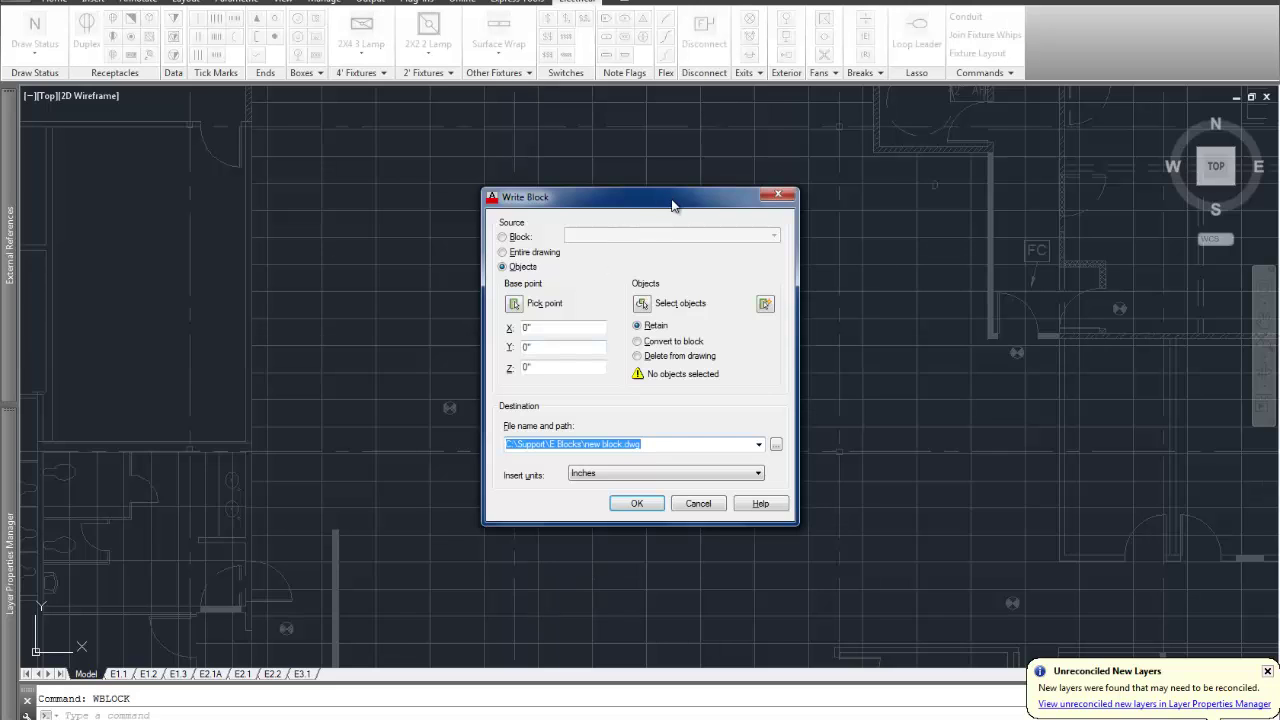
pyautogui.click(522, 238)
pyautogui.click(717, 237)
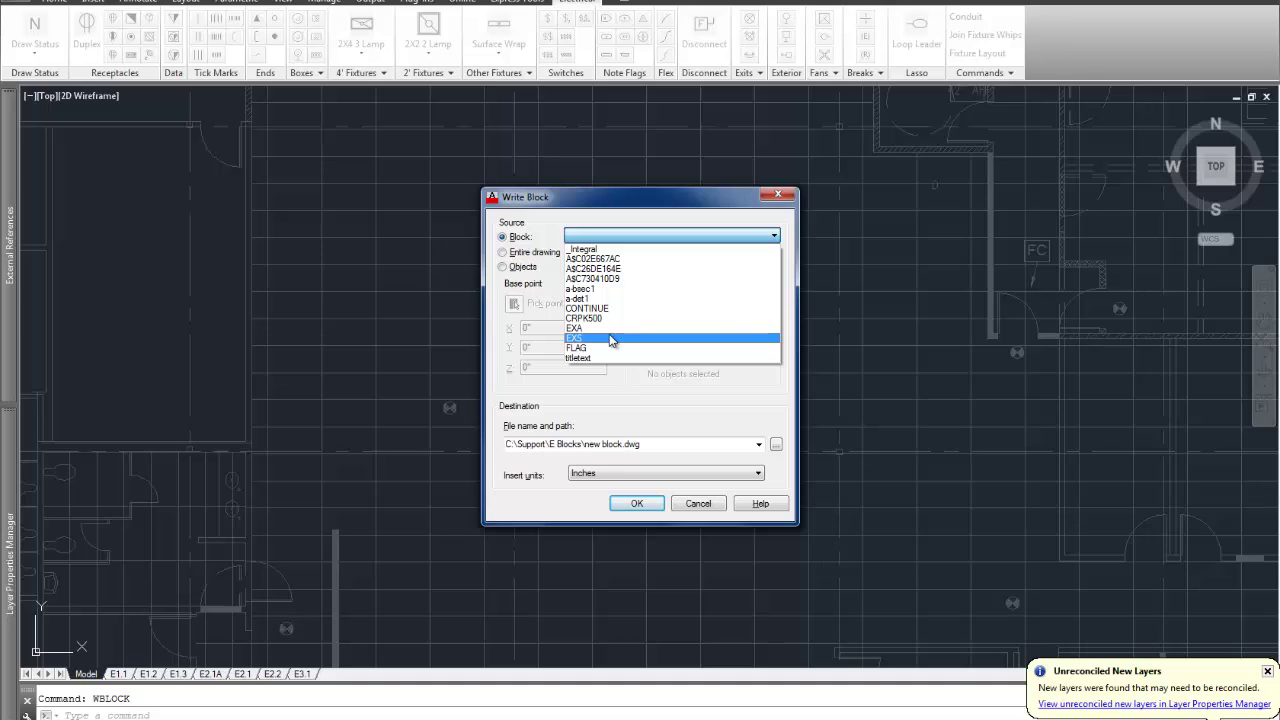
pyautogui.click(699, 504)
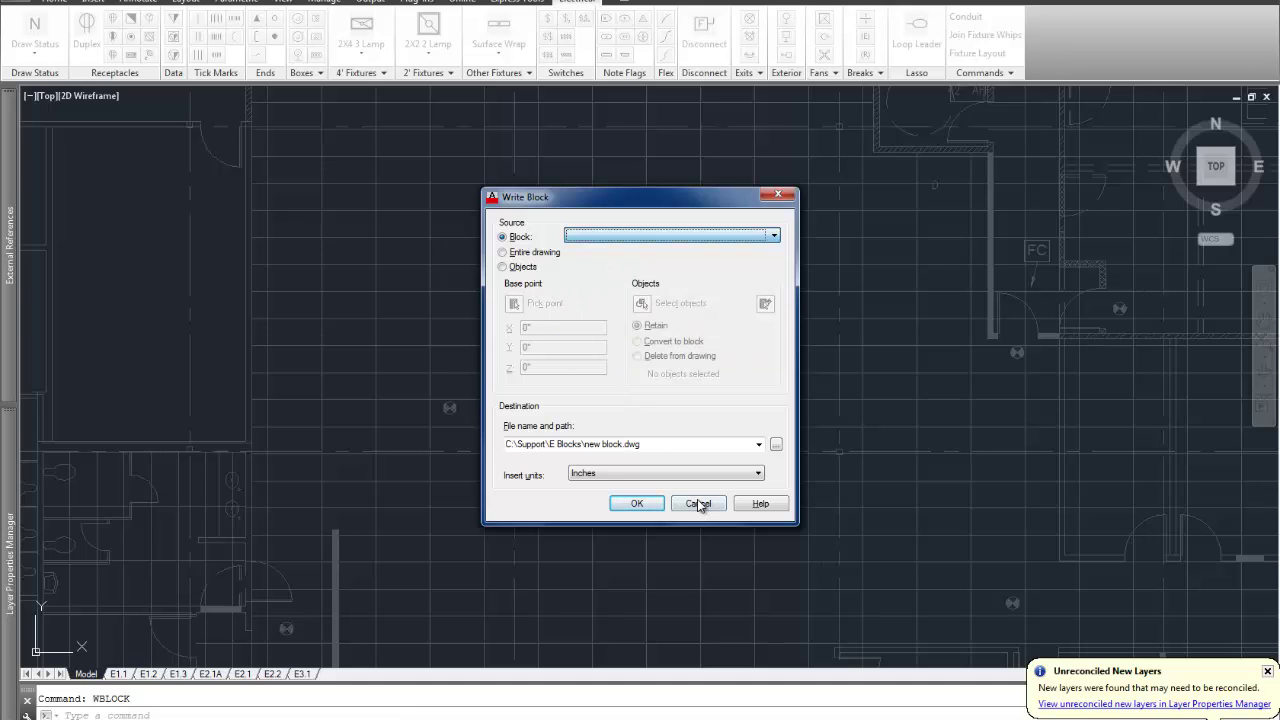
pyautogui.click(699, 504)
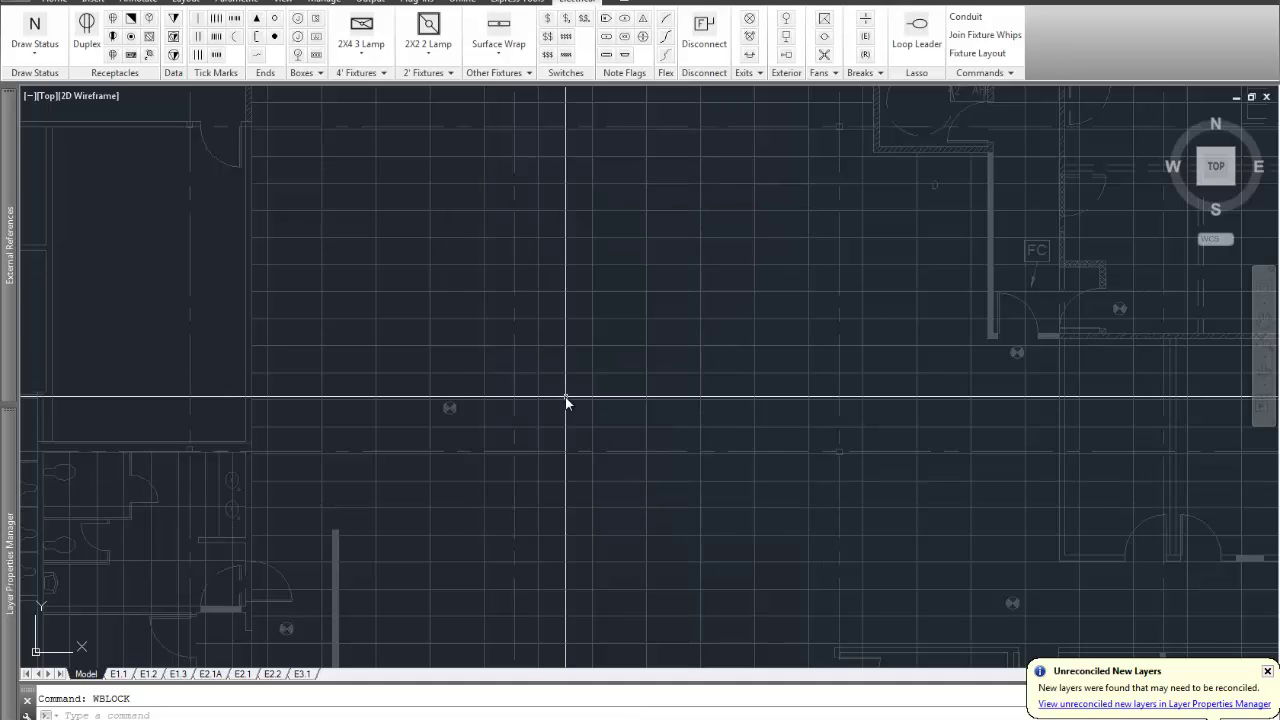
# Check Purge for any remaining unused items in the drawing and close it without purging.
pyautogui.write('PURGE')
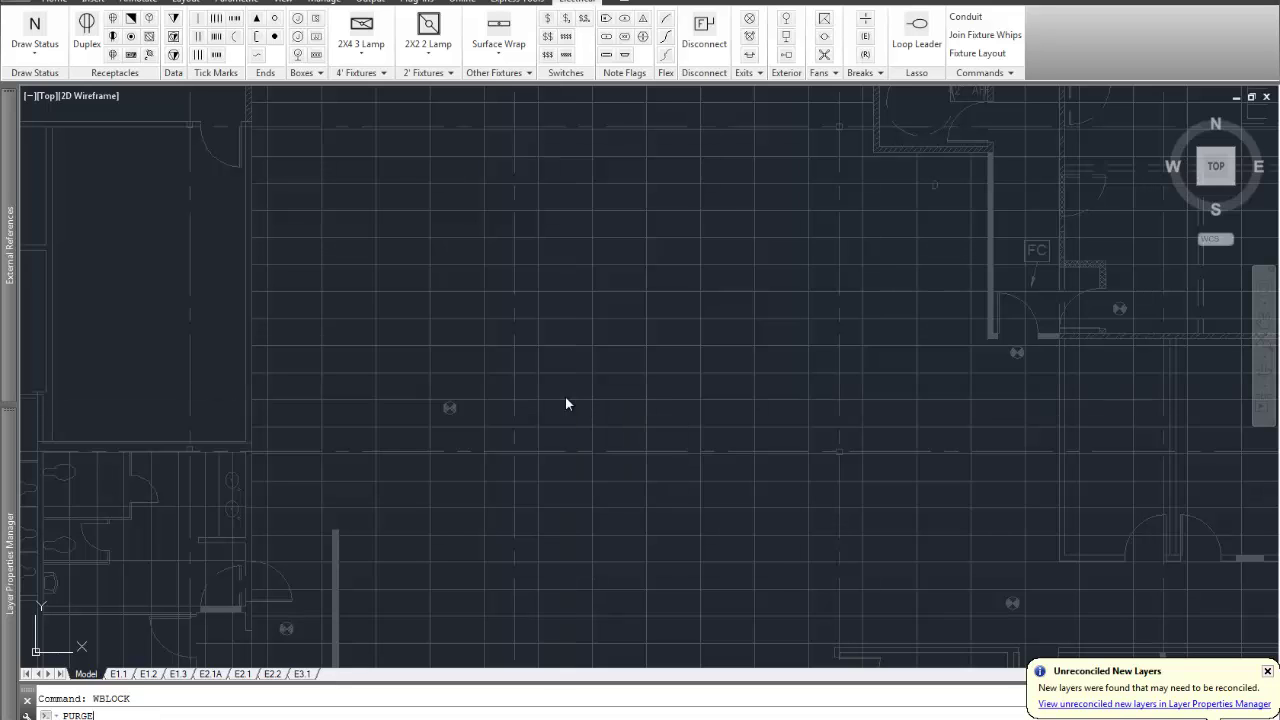
pyautogui.press('Return')
pyautogui.click(673, 544)
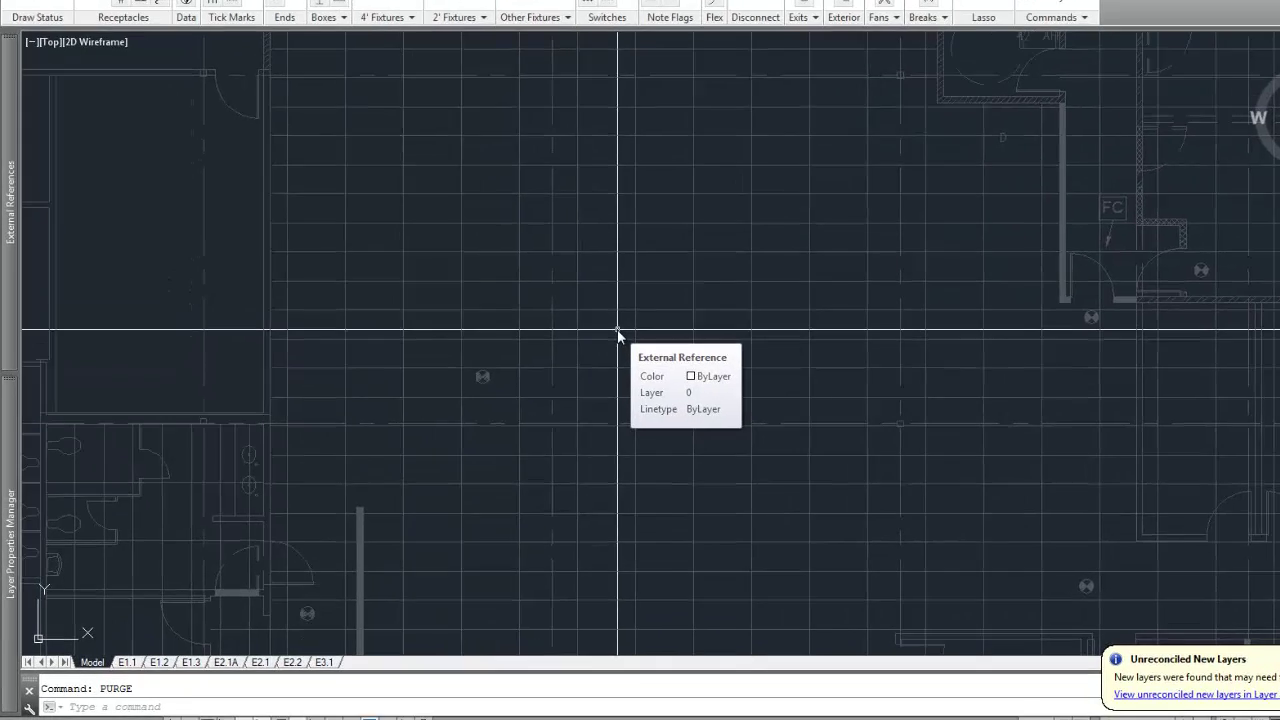
# Check Write Block's list of source blocks for the 2X4 definition, and cancel without exporting.
pyautogui.write('WBLOCK')
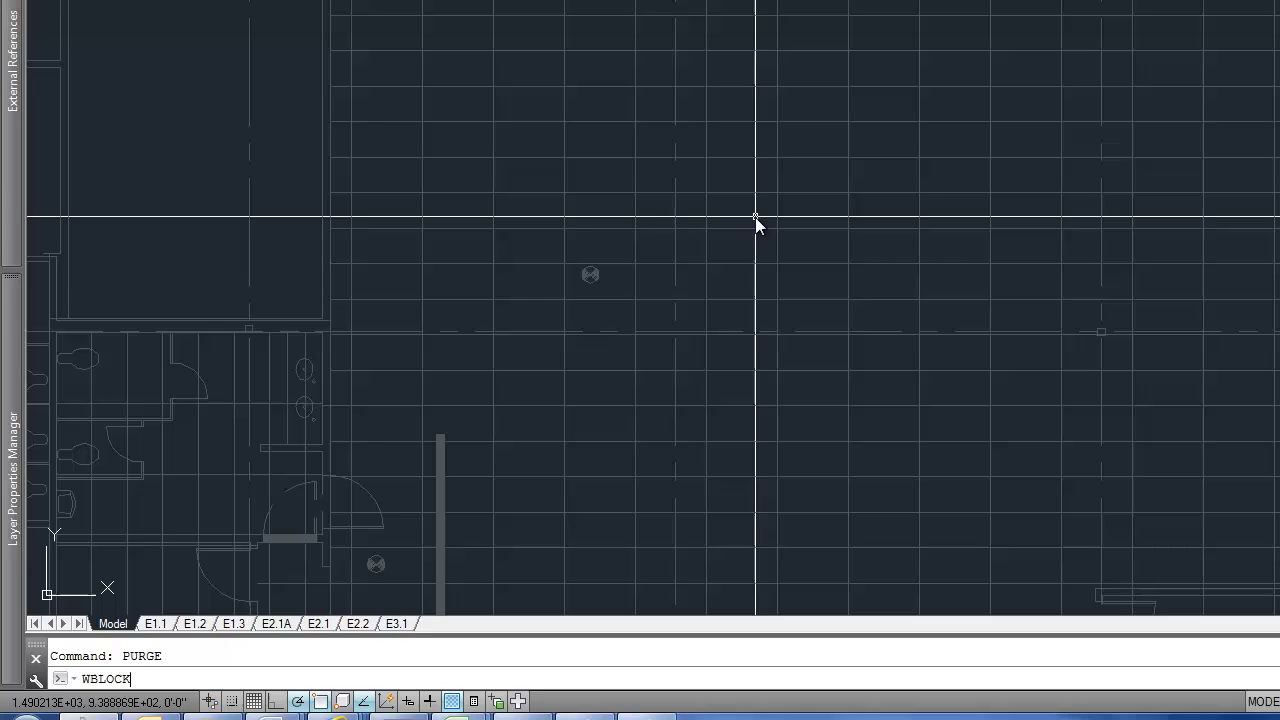
pyautogui.press('Return')
pyautogui.click(660, 50)
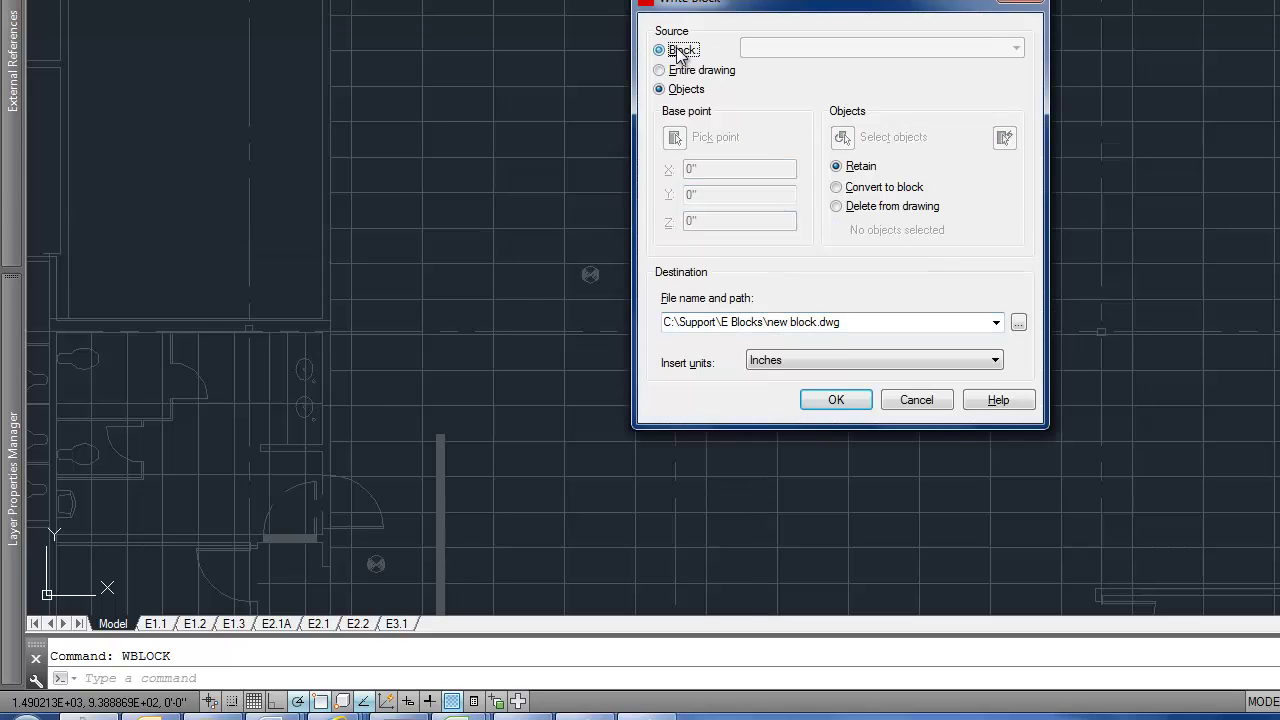
pyautogui.click(811, 49)
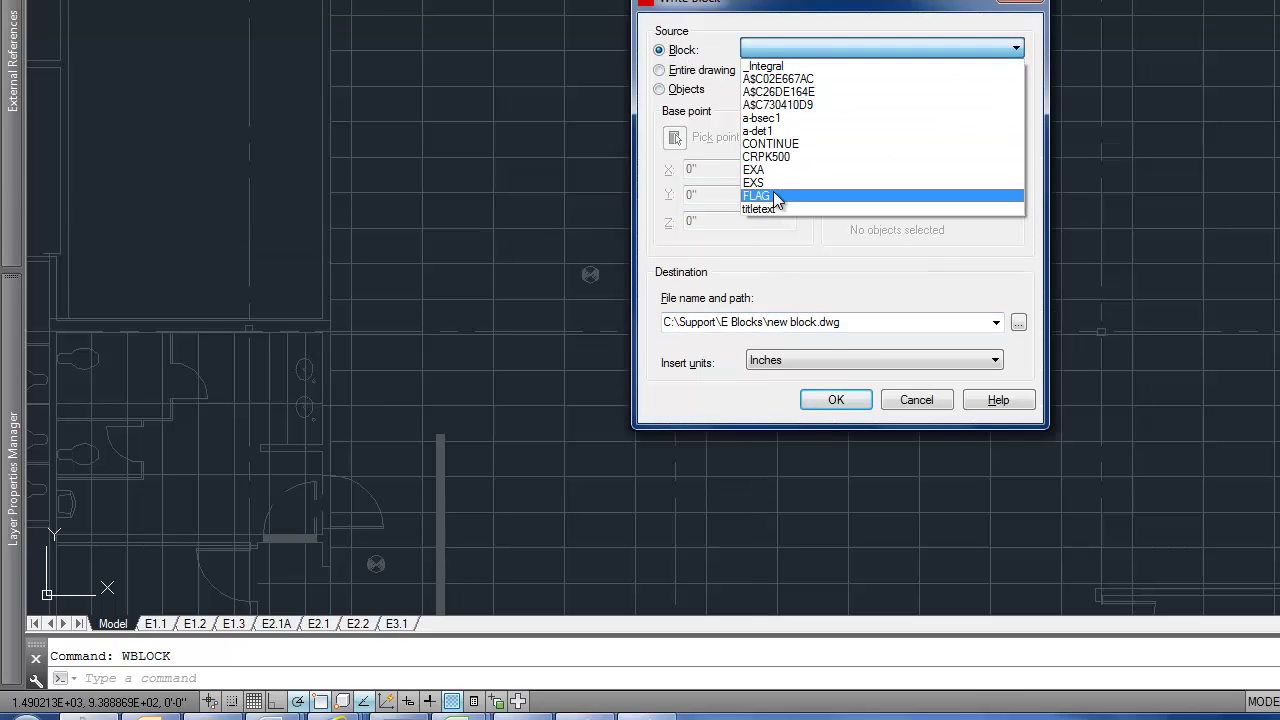
pyautogui.click(913, 398)
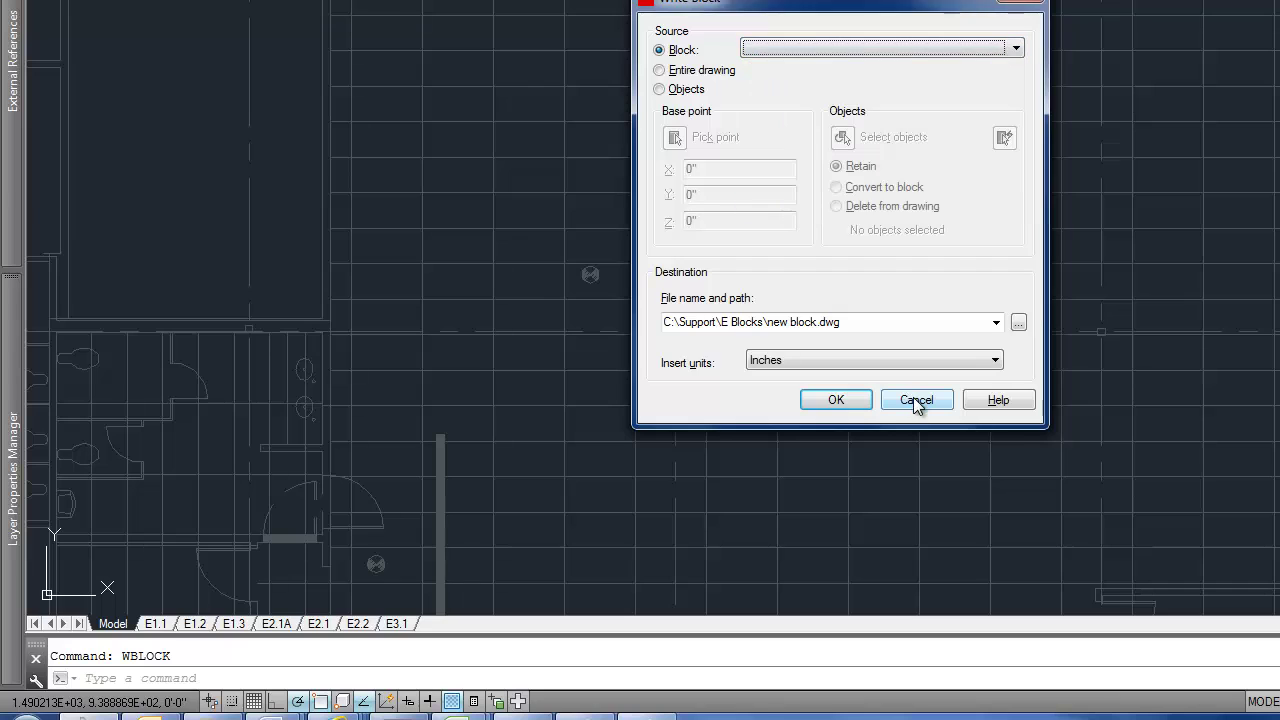
pyautogui.click(915, 401)
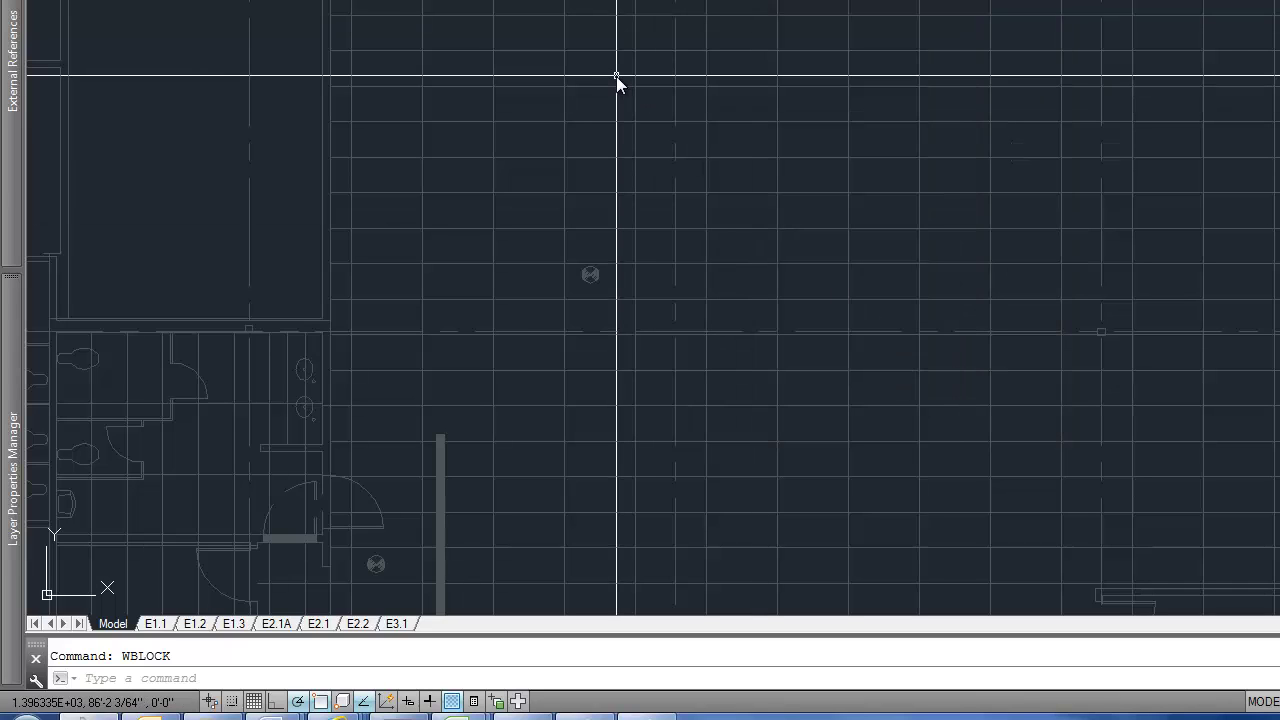
# Check the Support File Search Path entries in Options for the C:\support\E Blocks folder, and cancel the dialog.
pyautogui.moveTo(616, 76)
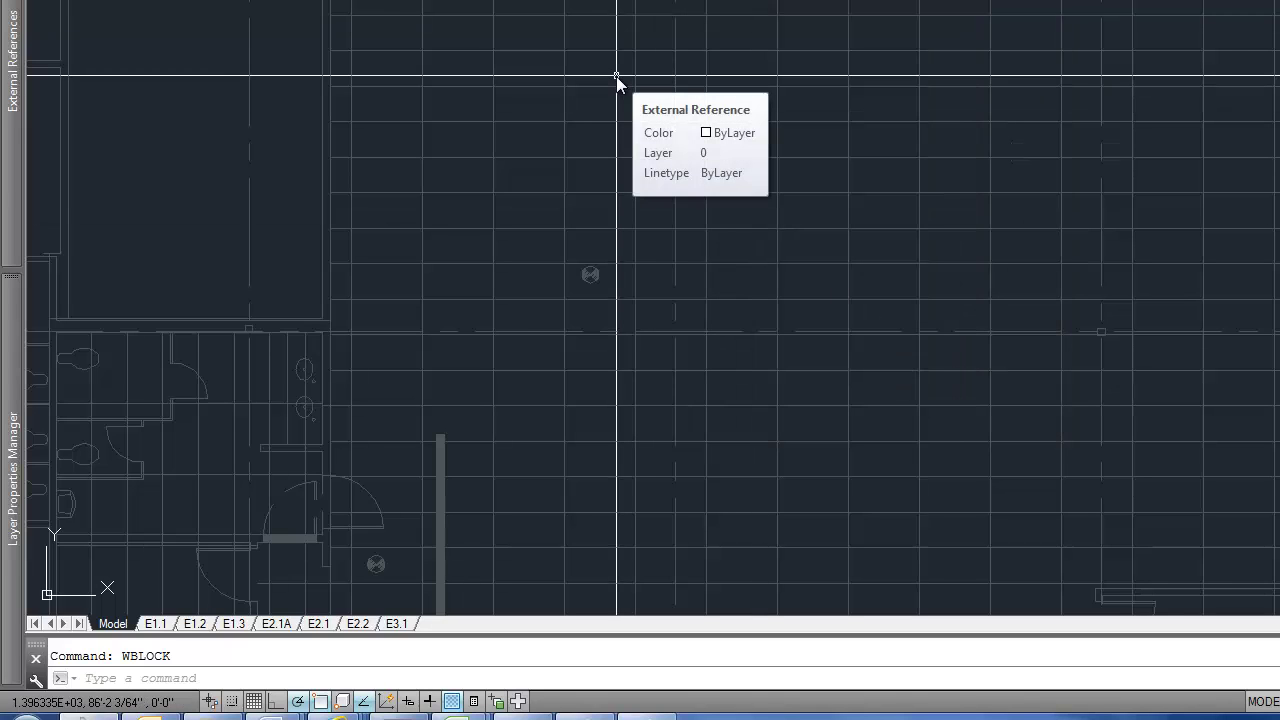
pyautogui.write('opt')
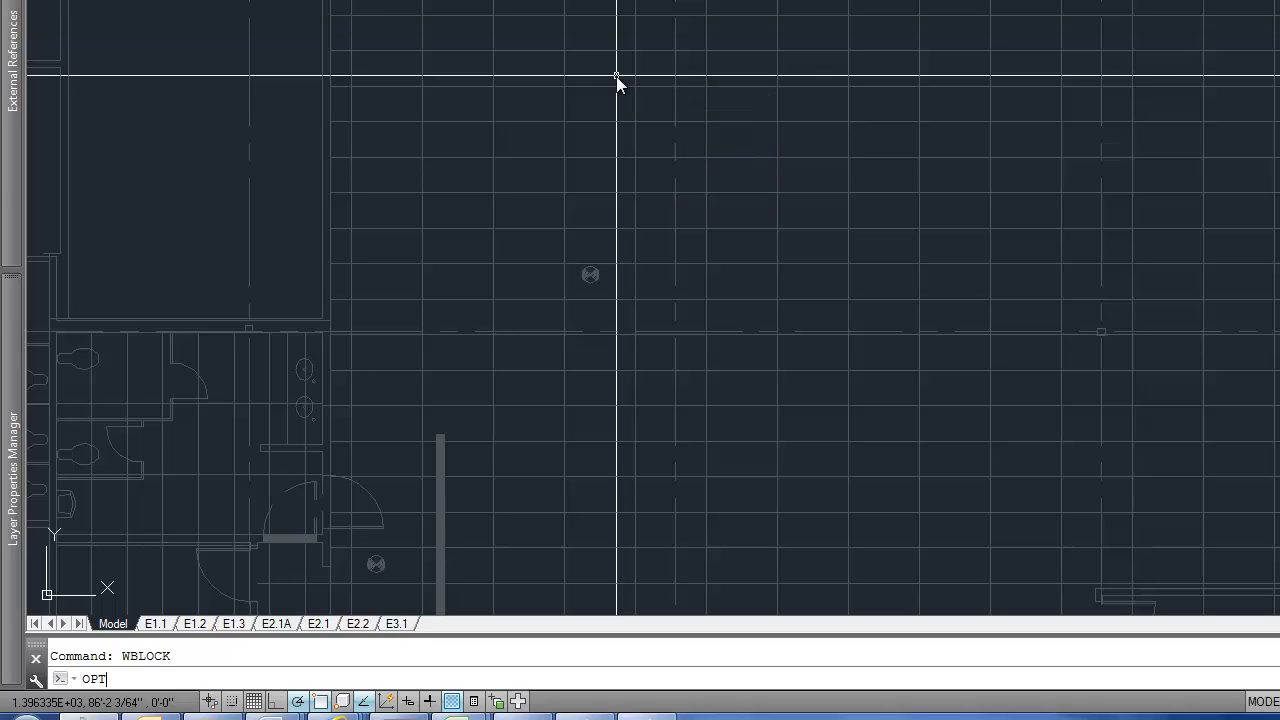
pyautogui.write('ions')
pyautogui.press('Return')
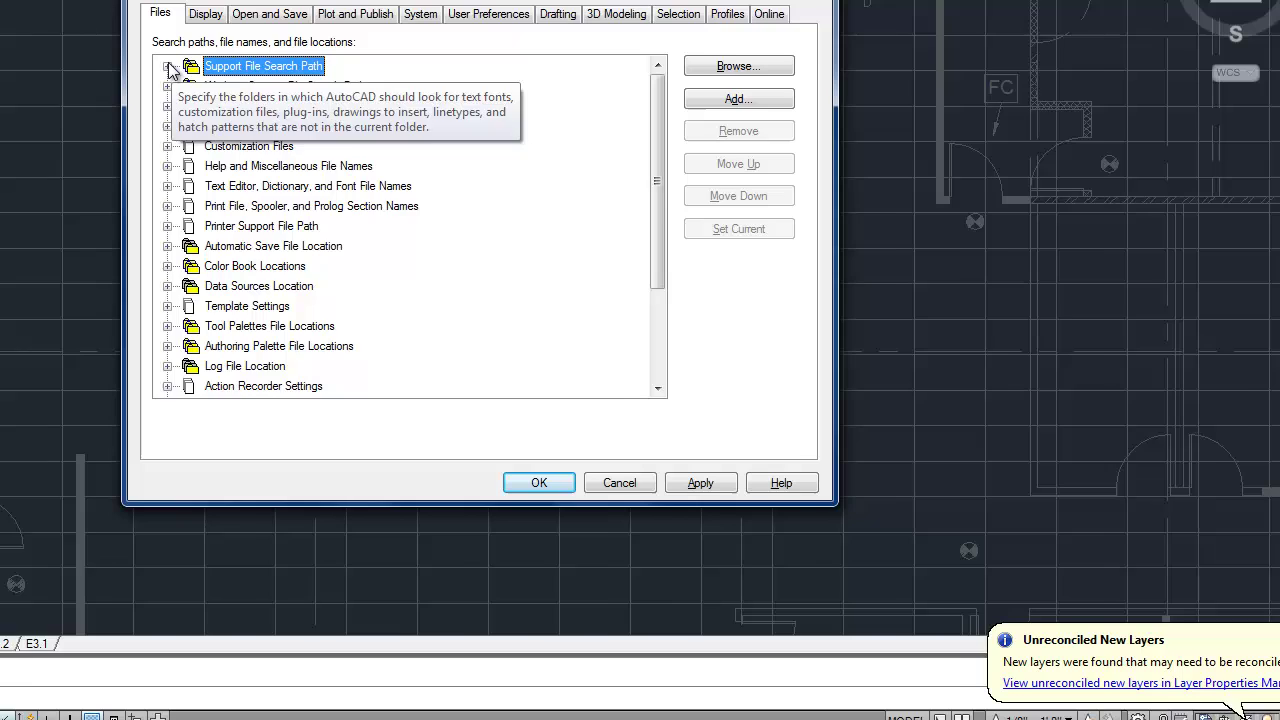
pyautogui.click(527, 46)
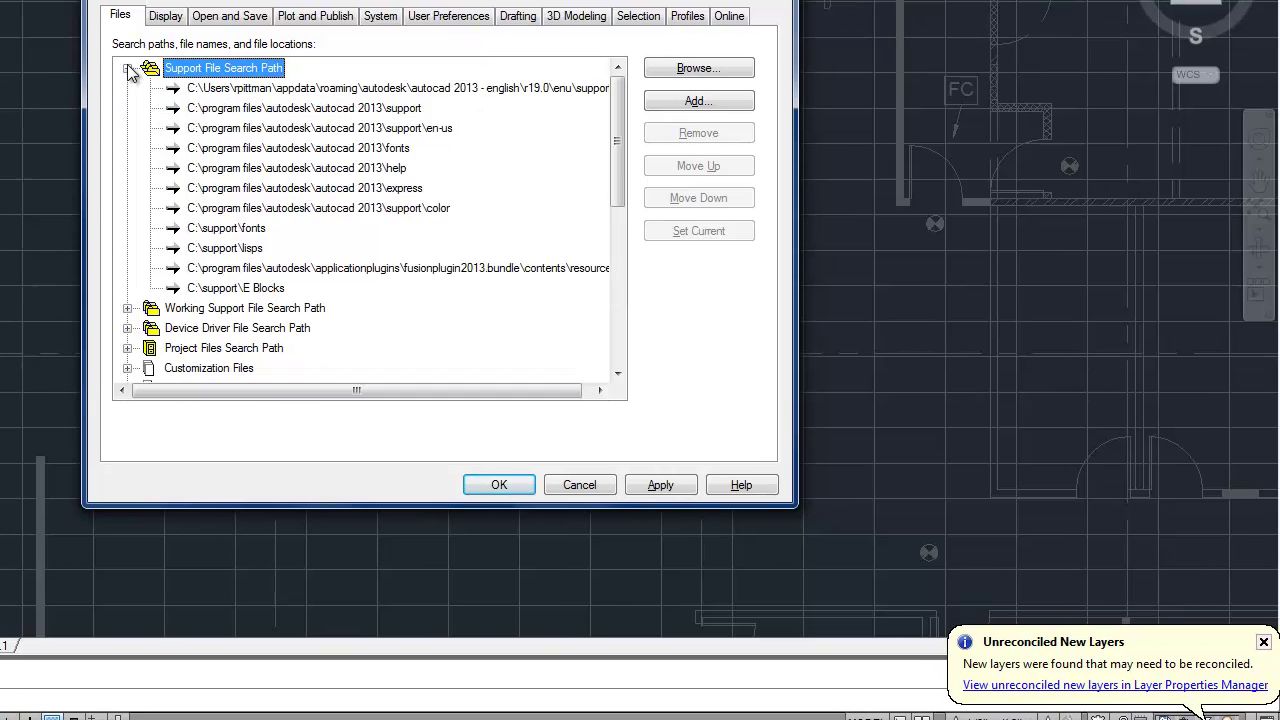
pyautogui.click(270, 288)
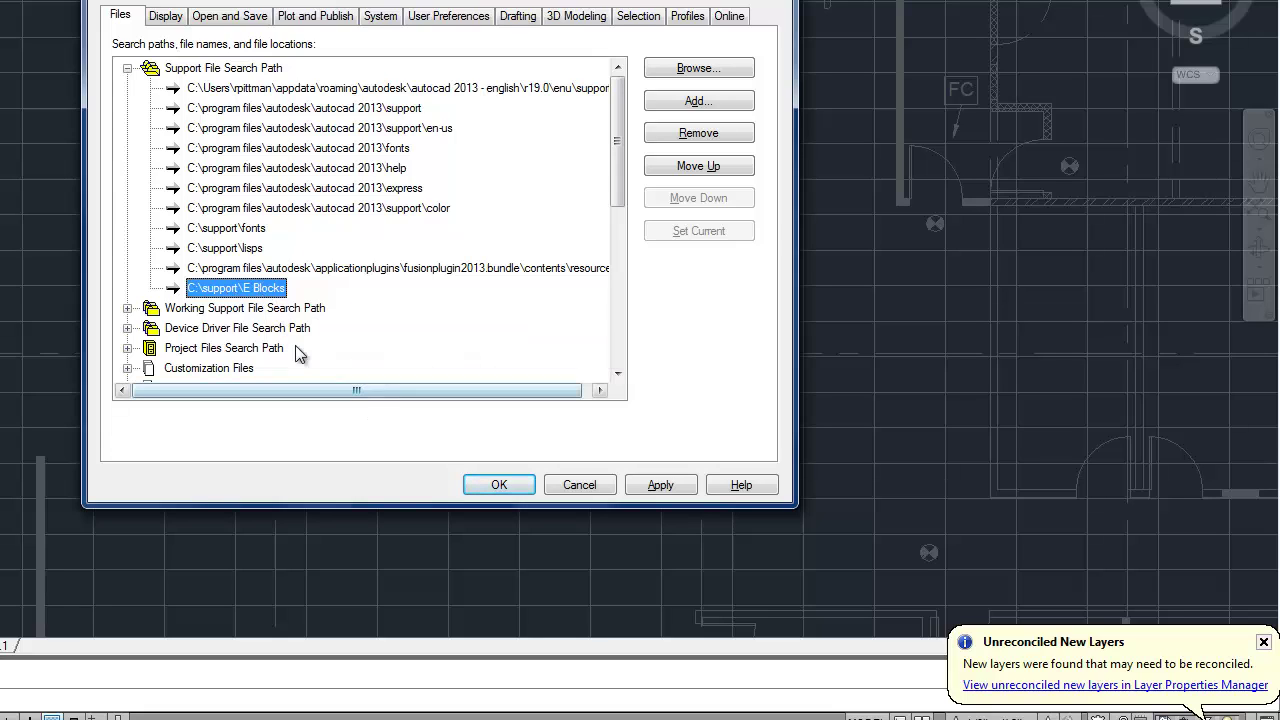
pyautogui.click(200, 311)
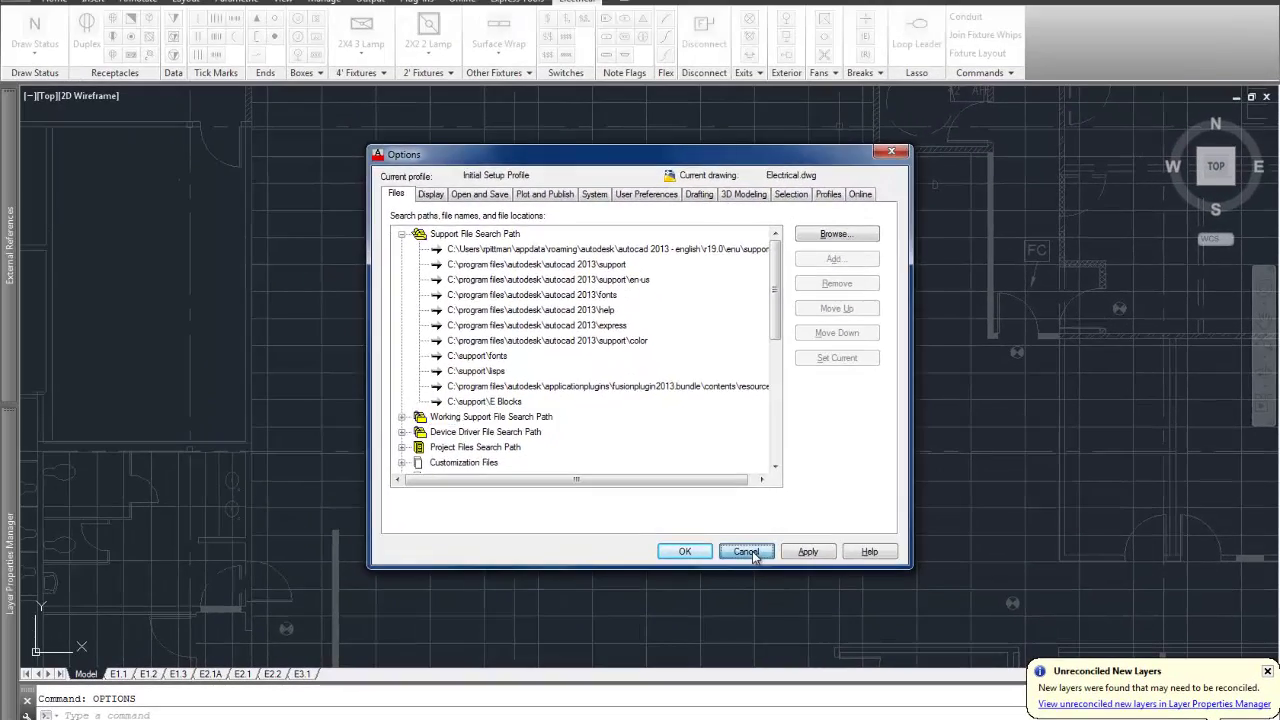
pyautogui.click(587, 484)
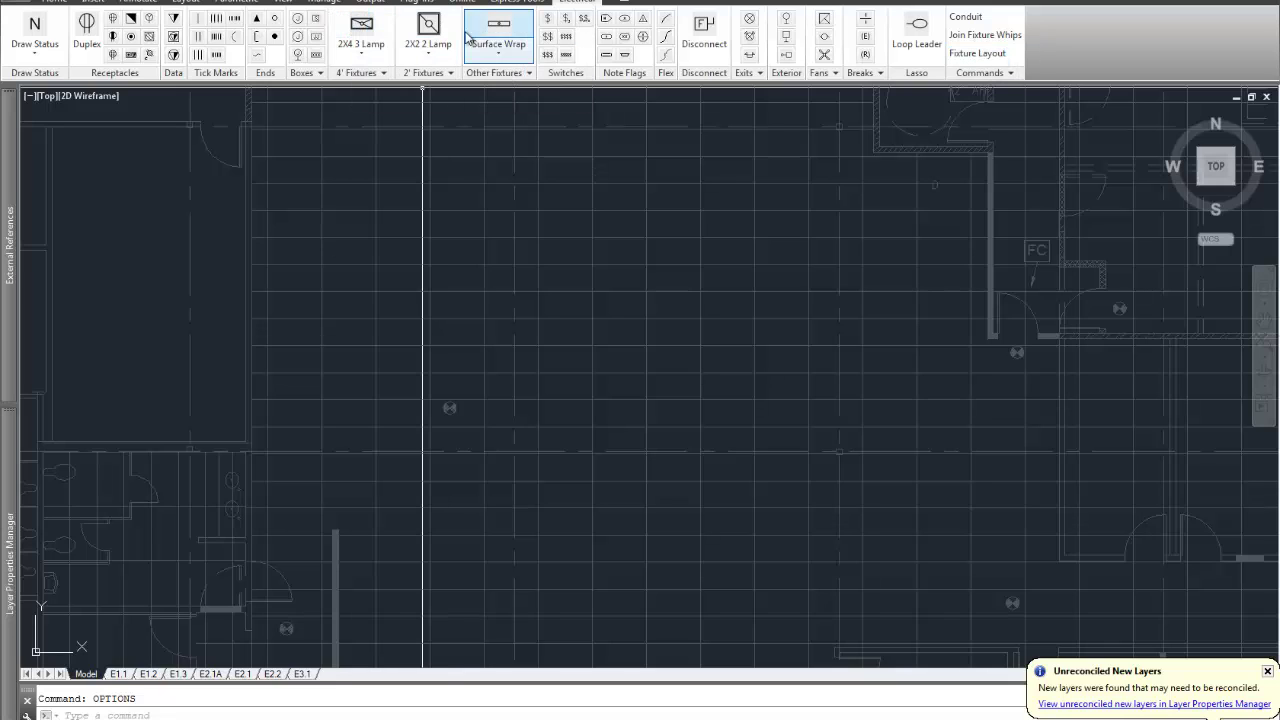
# Insert a 2X4 3 Lamp fixture in the open ceiling grid, just above the short thick wall near the restrooms.
pyautogui.click(372, 31)
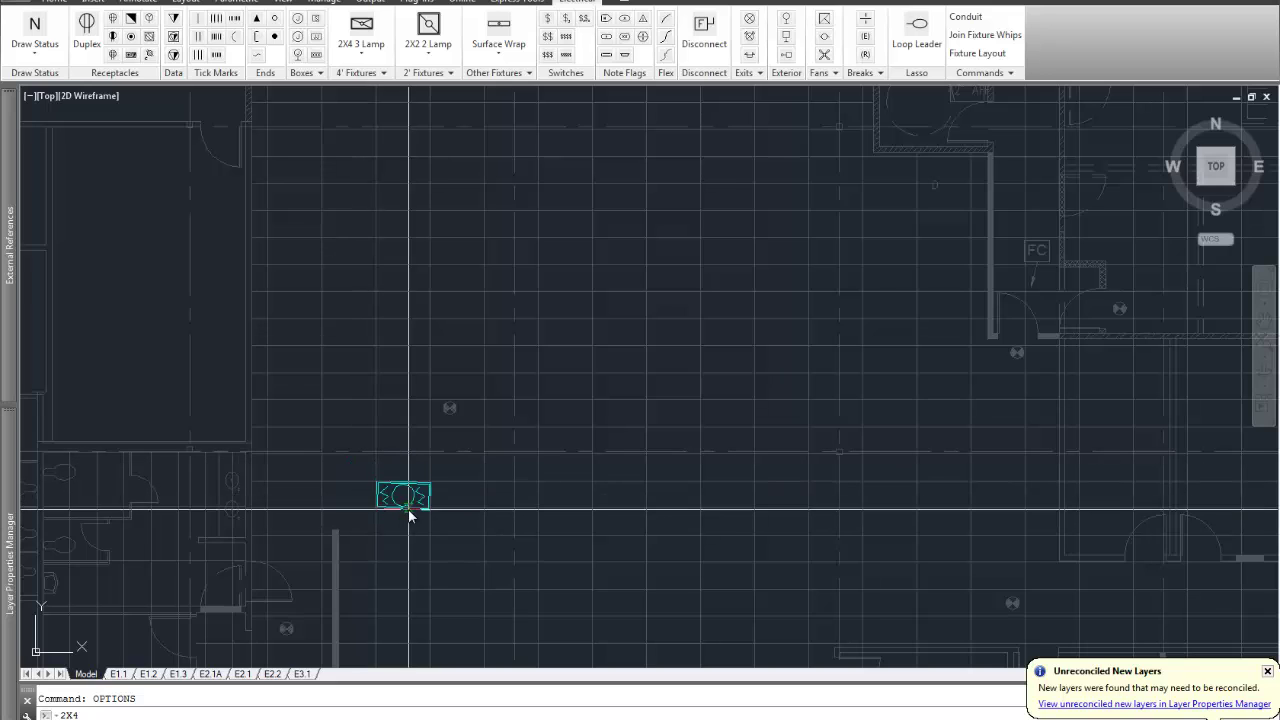
pyautogui.click(404, 495)
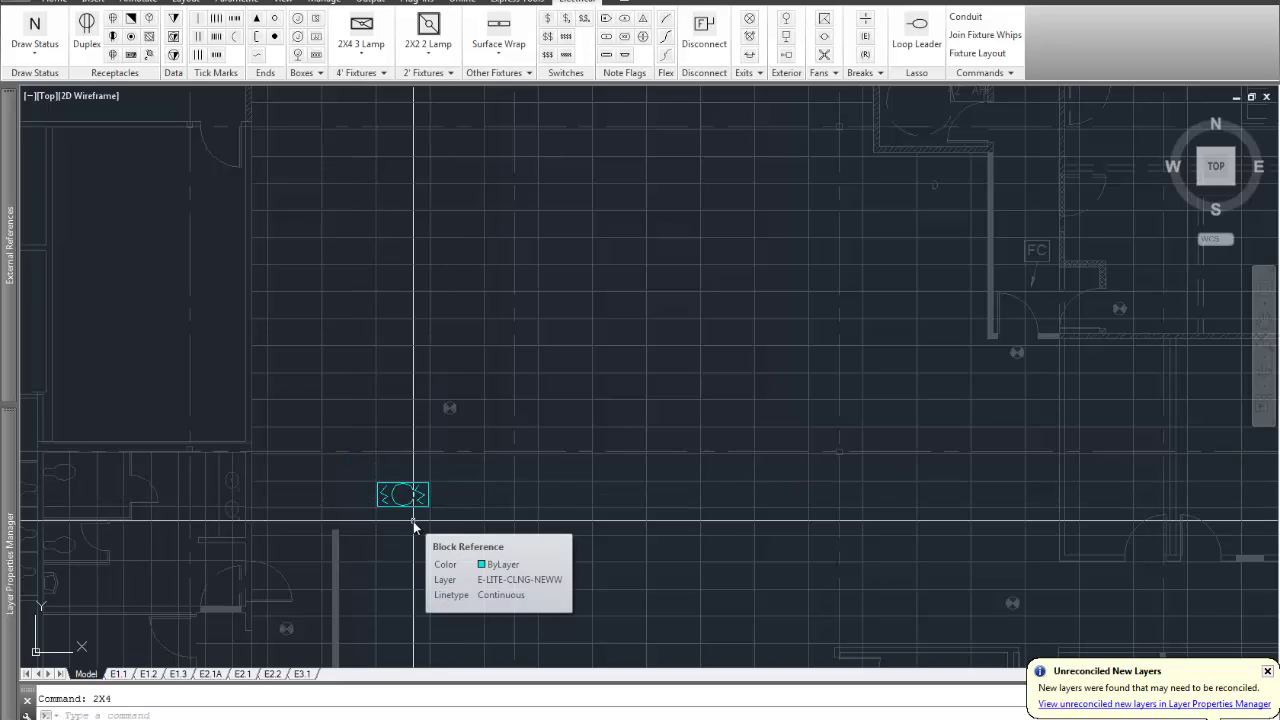
pyautogui.scroll(5, 413, 521)
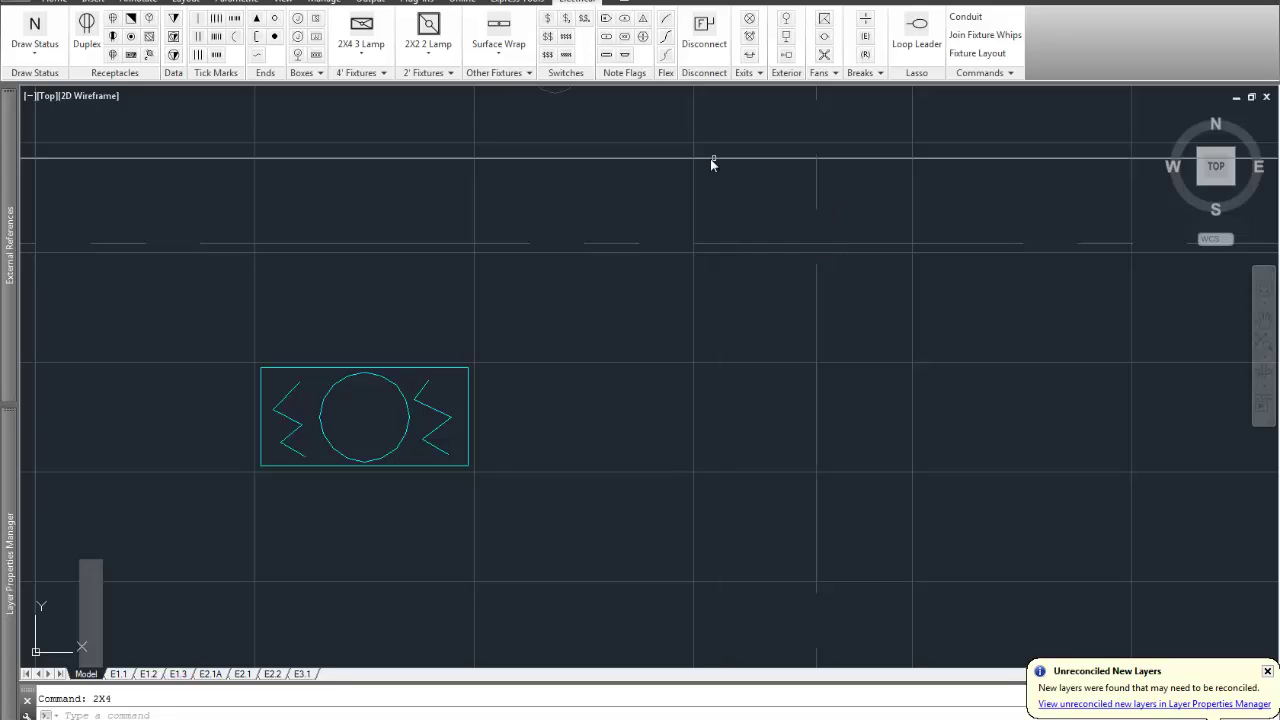
# Erase the newly inserted 2X4 fixture from the ceiling grid.
pyautogui.write('E')
pyautogui.press('Return')
pyautogui.click(419, 394)
pyautogui.press('Return')
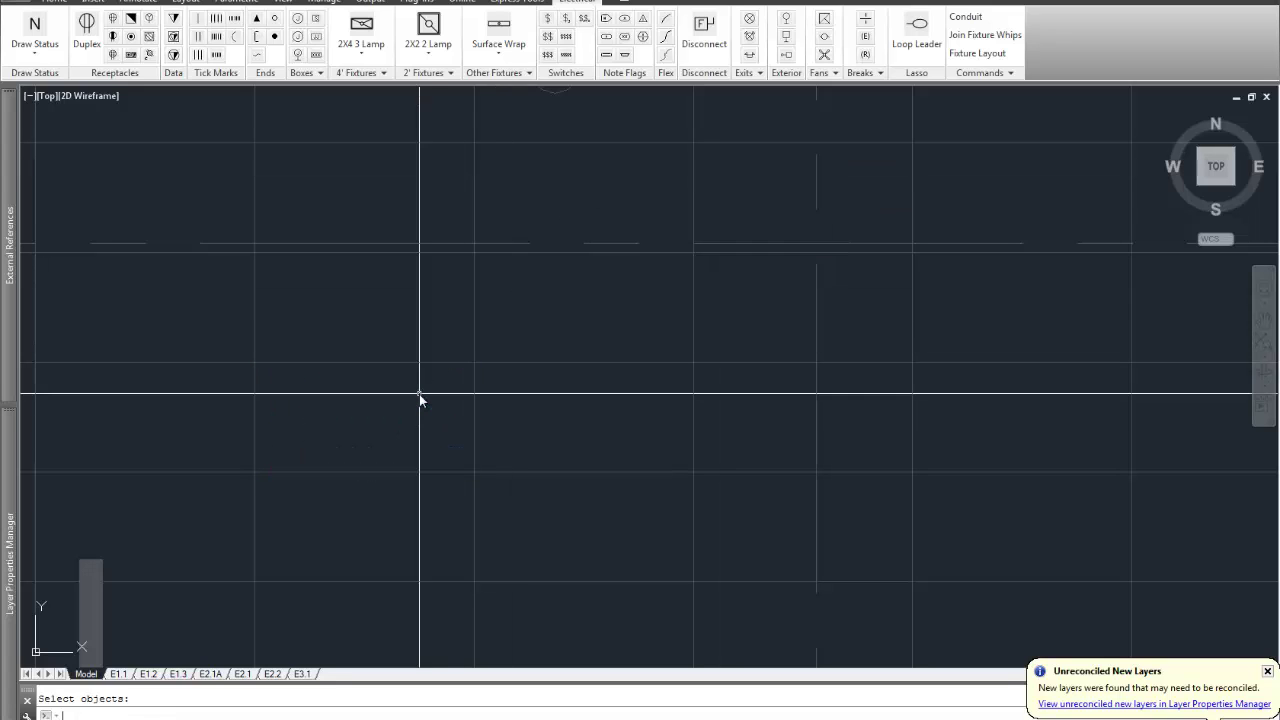
pyautogui.scroll(-8, 389, 424)
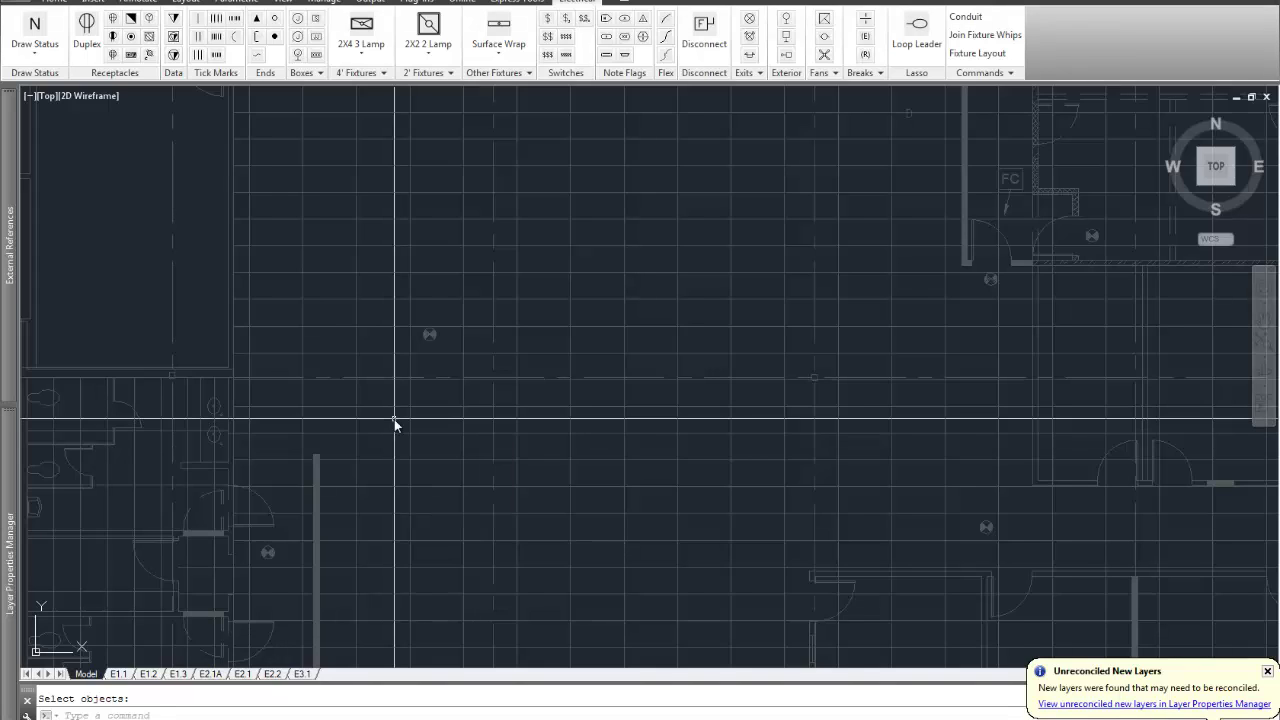
# Purge the unused 2X4 block definition from the drawing and close Purge.
pyautogui.write('PURGE')
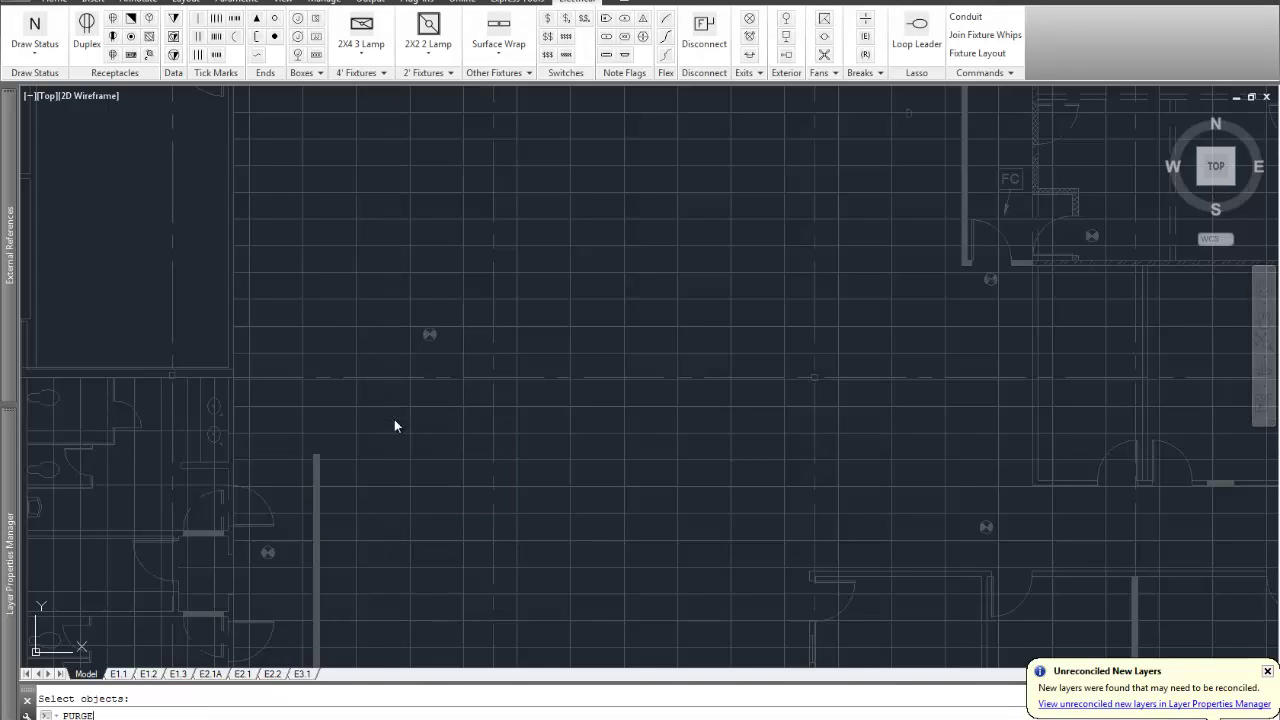
pyautogui.press('Return')
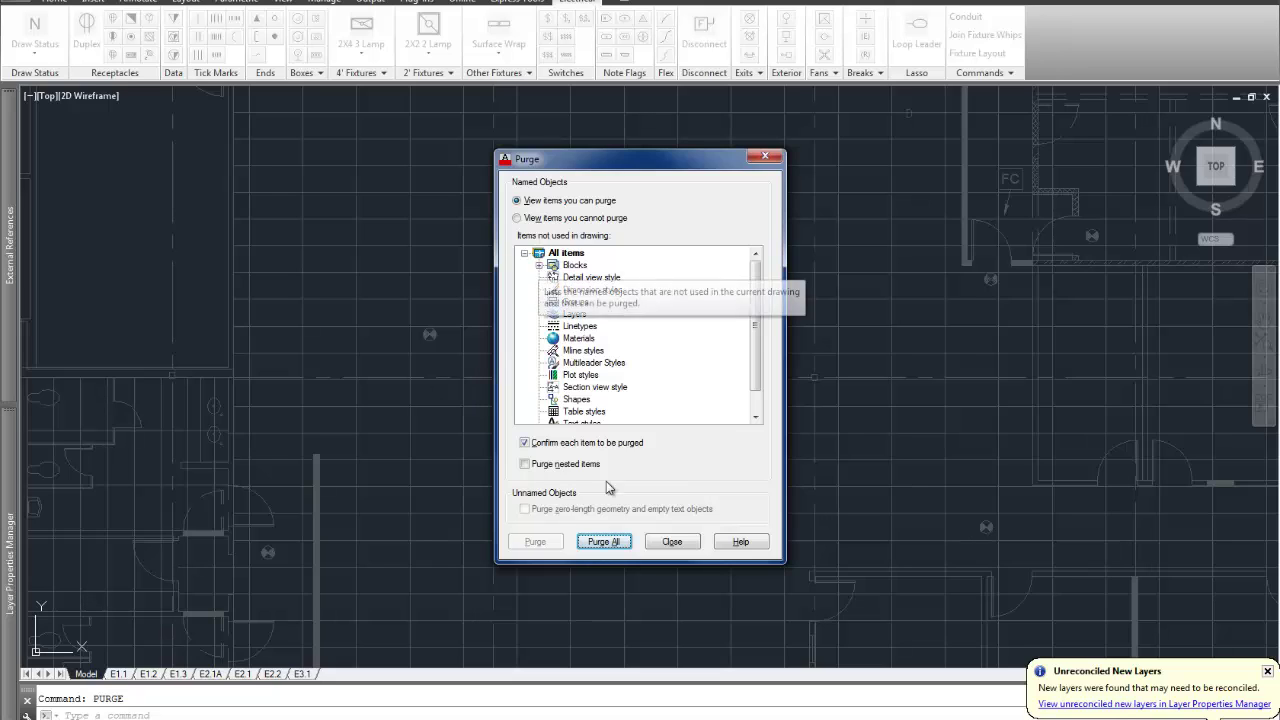
pyautogui.click(603, 541)
pyautogui.click(613, 362)
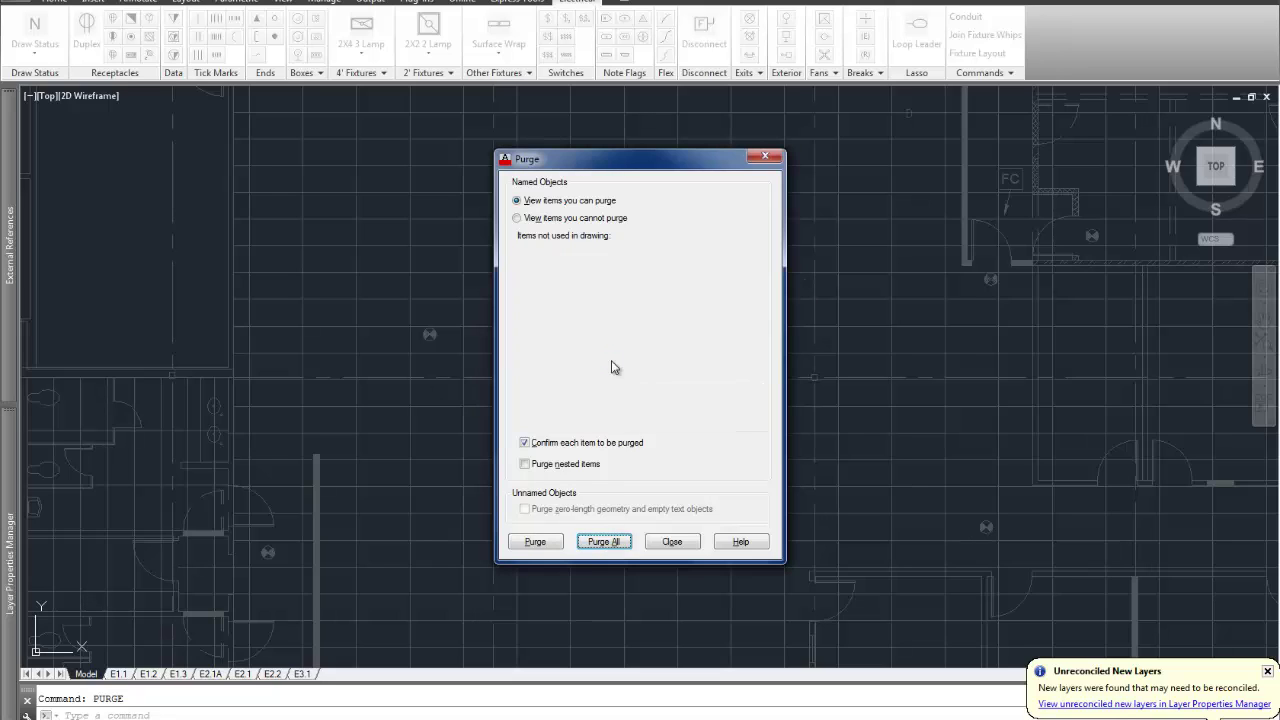
pyautogui.click(672, 541)
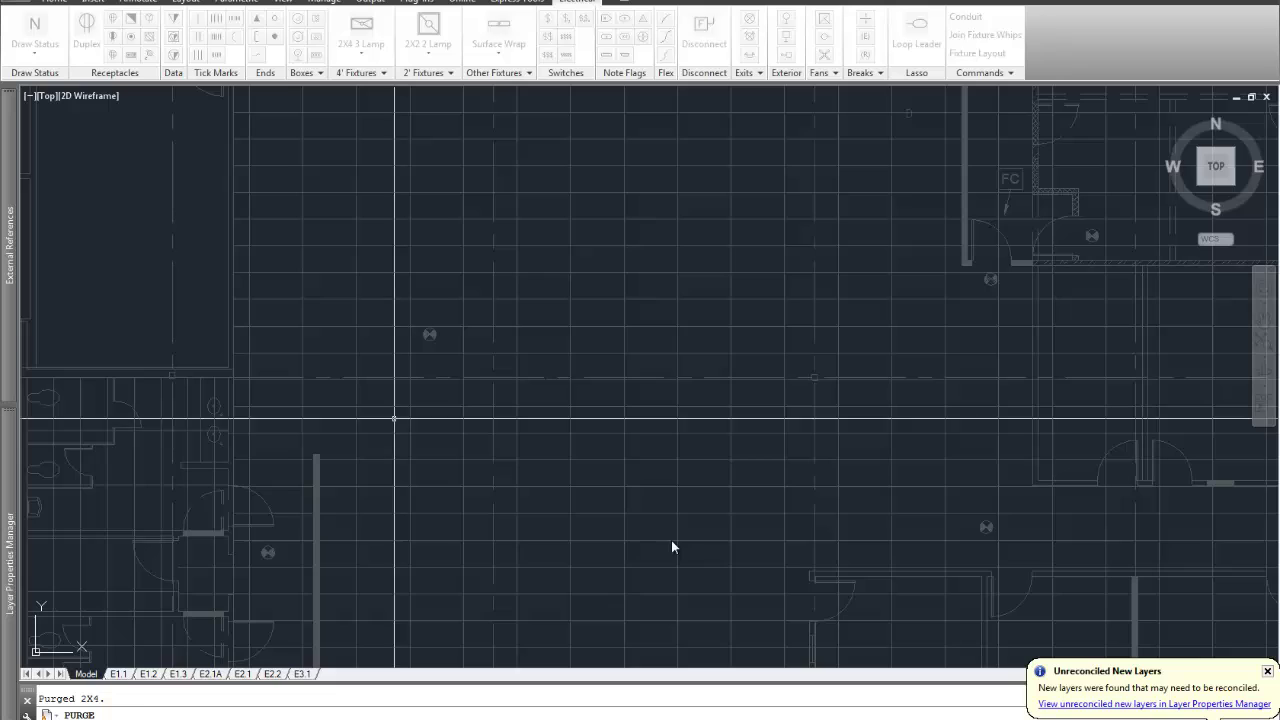
# Switch to Windows Explorer and delete 2X4.dwg from the C:\Support\E Blocks folder.
pyautogui.click(226, 718)
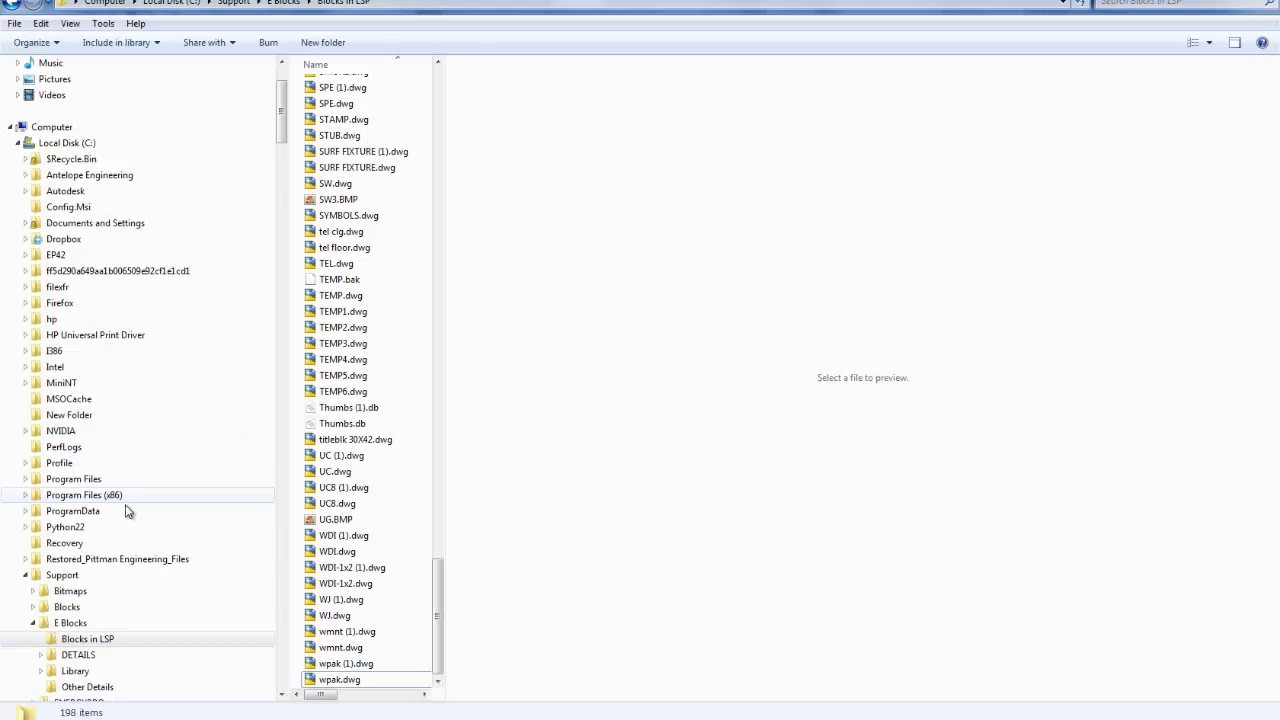
pyautogui.click(71, 623)
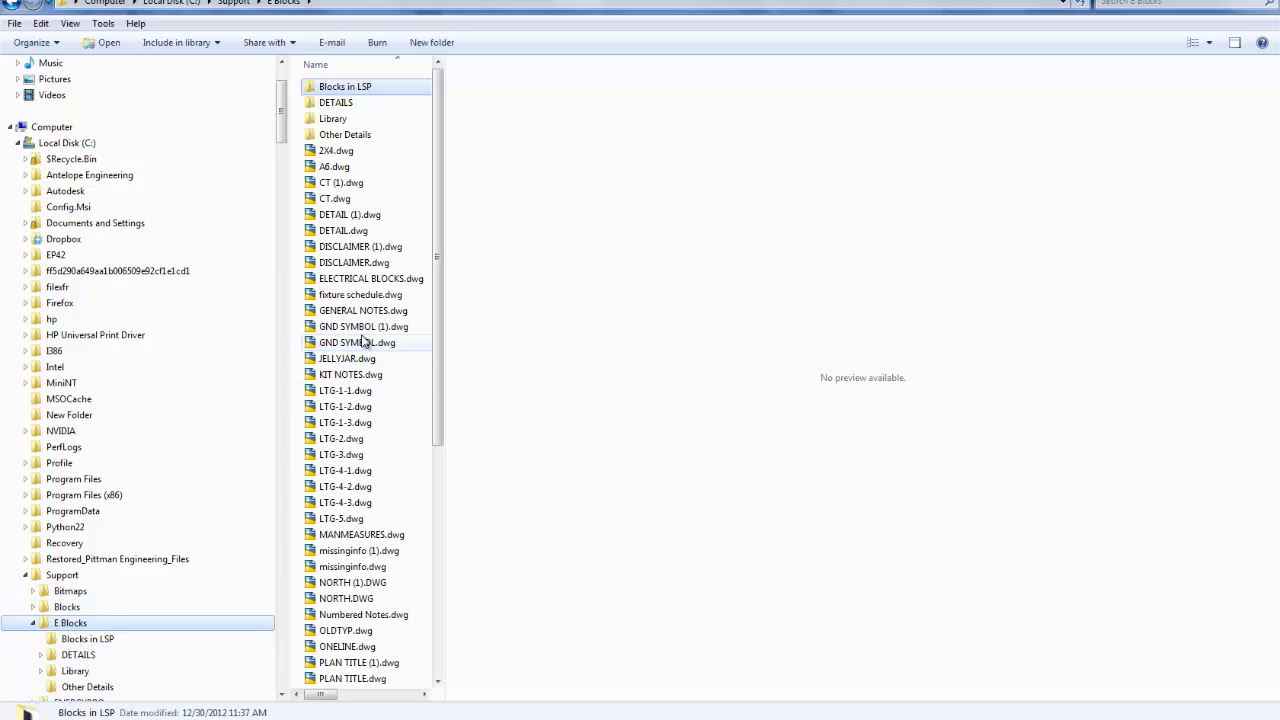
pyautogui.click(341, 151)
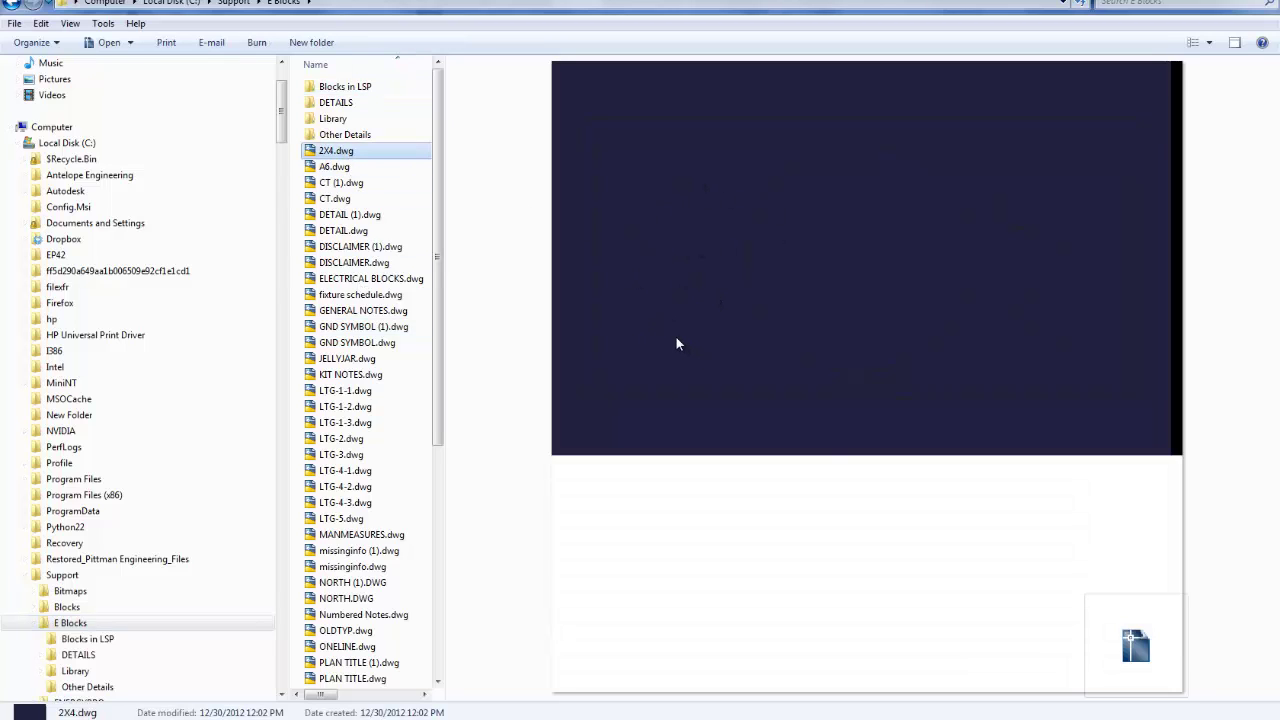
pyautogui.press('Delete')
pyautogui.press('Return')
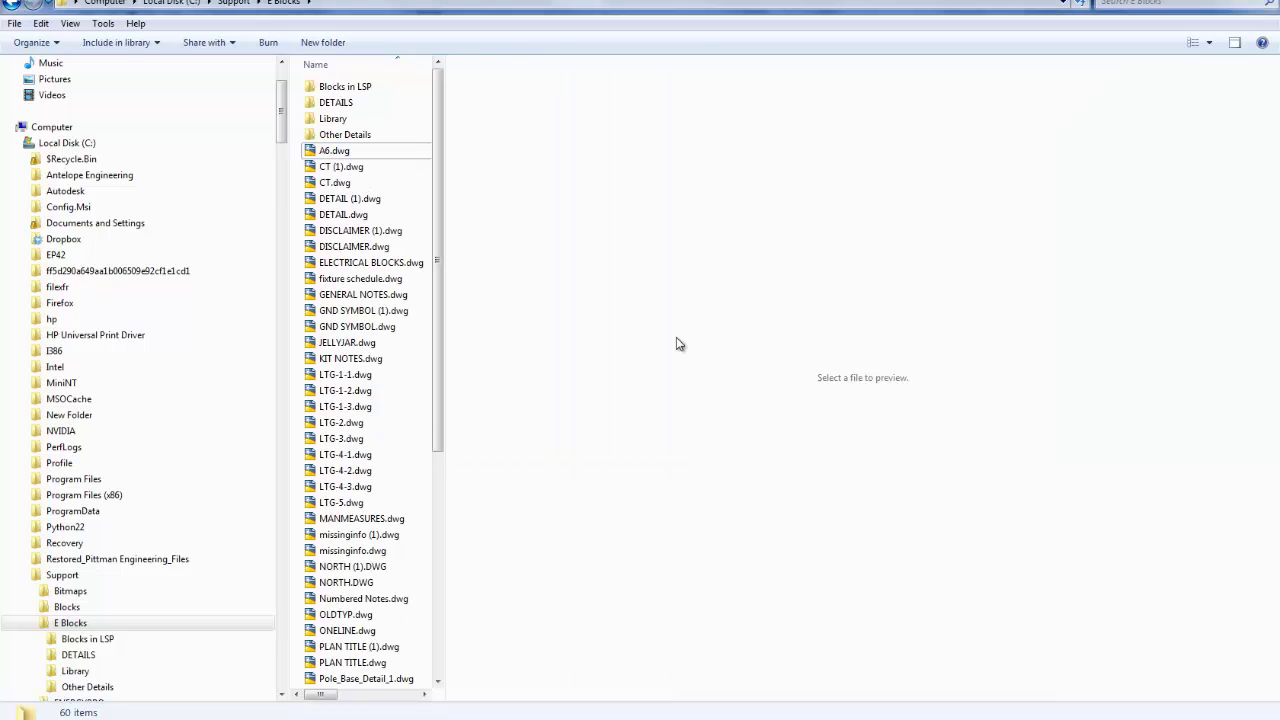
# Switch back to AutoCAD, insert a 2X4 3 Lamp fixture into a ceiling grid cell near the restrooms, and select it.
pyautogui.hotkey('alt', 'Tab')
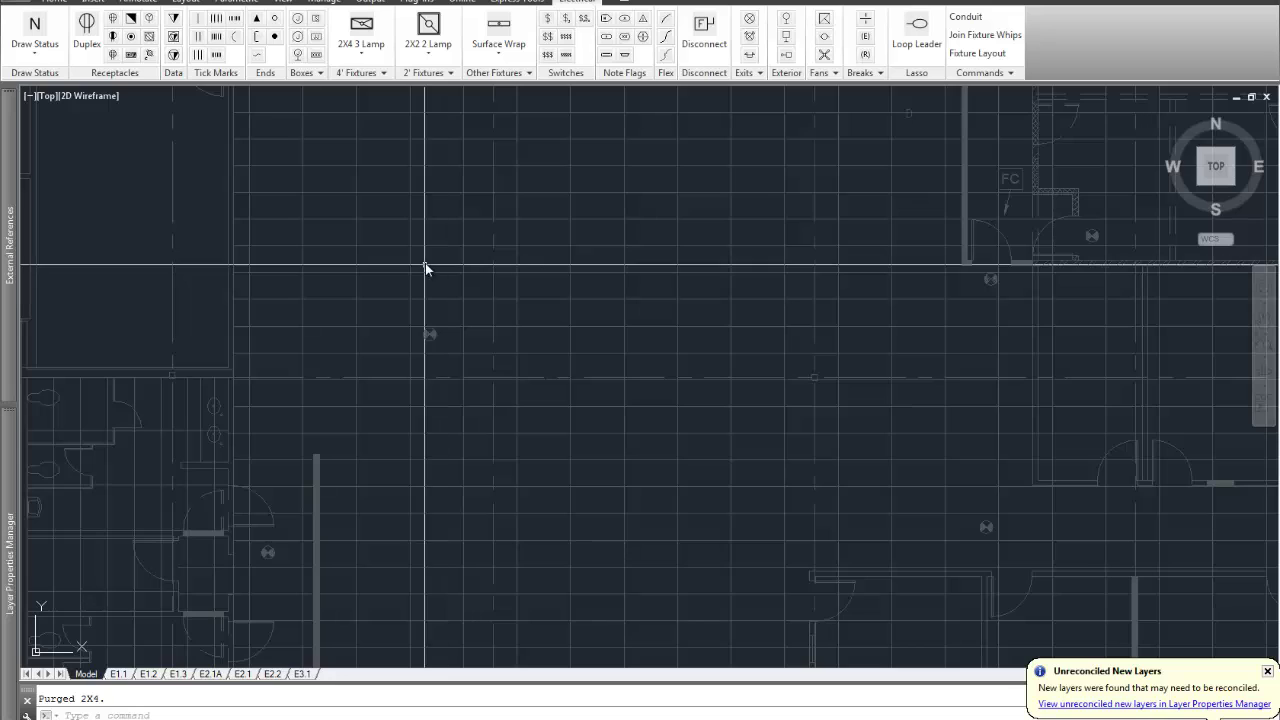
pyautogui.click(375, 37)
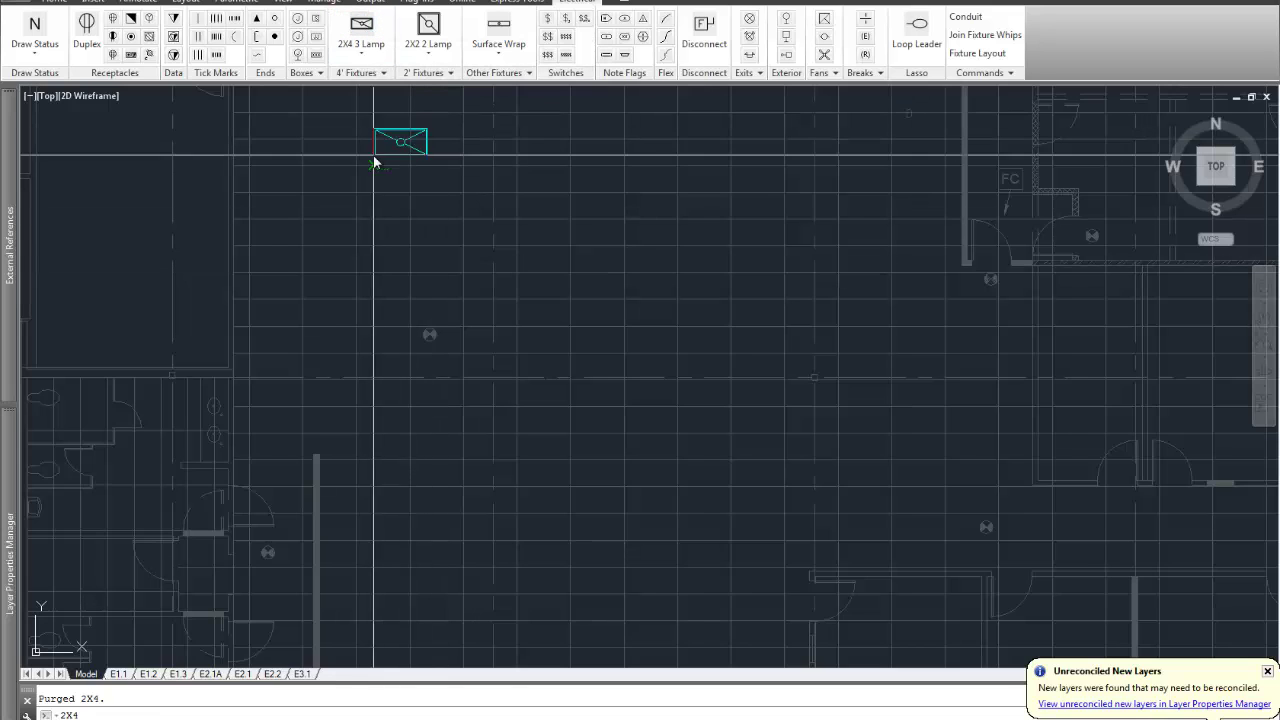
pyautogui.click(356, 411)
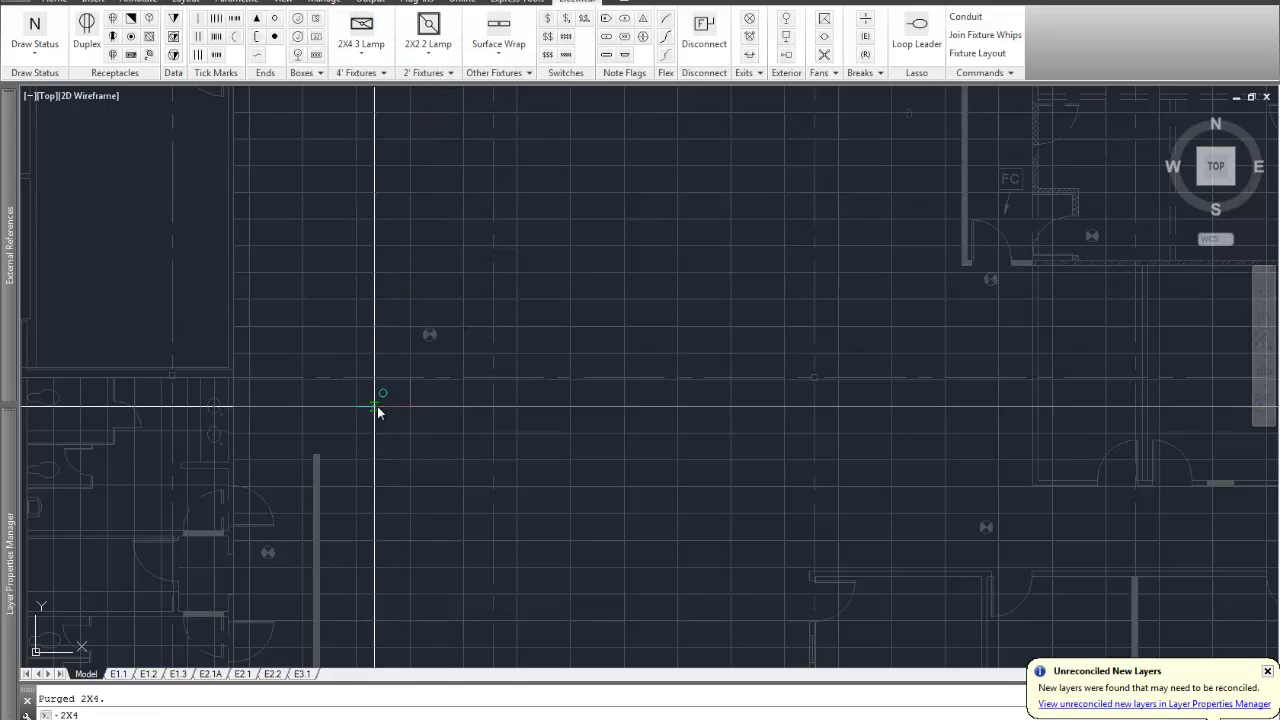
pyautogui.scroll(5, 403, 418)
pyautogui.click(423, 383)
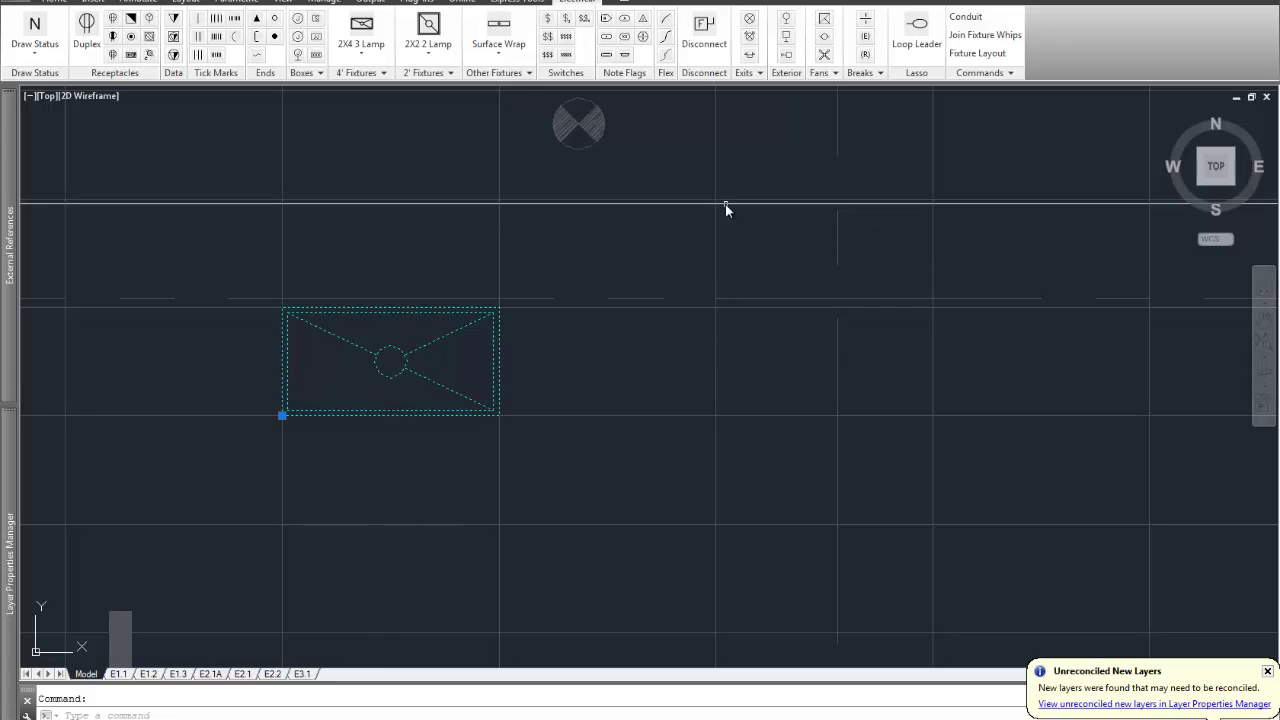
# Review the lamp type, size and placement options in the Electrical Light Fixture Layouts dialog, and cancel it.
pyautogui.click(977, 53)
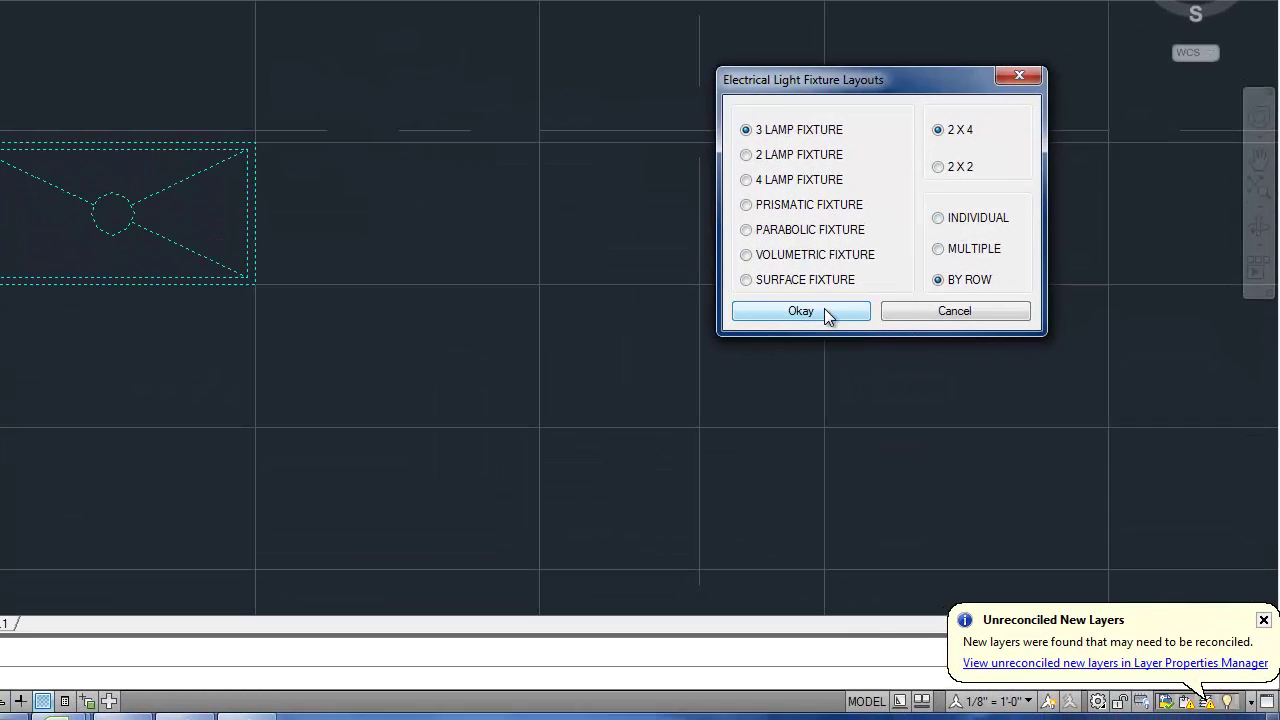
pyautogui.click(893, 311)
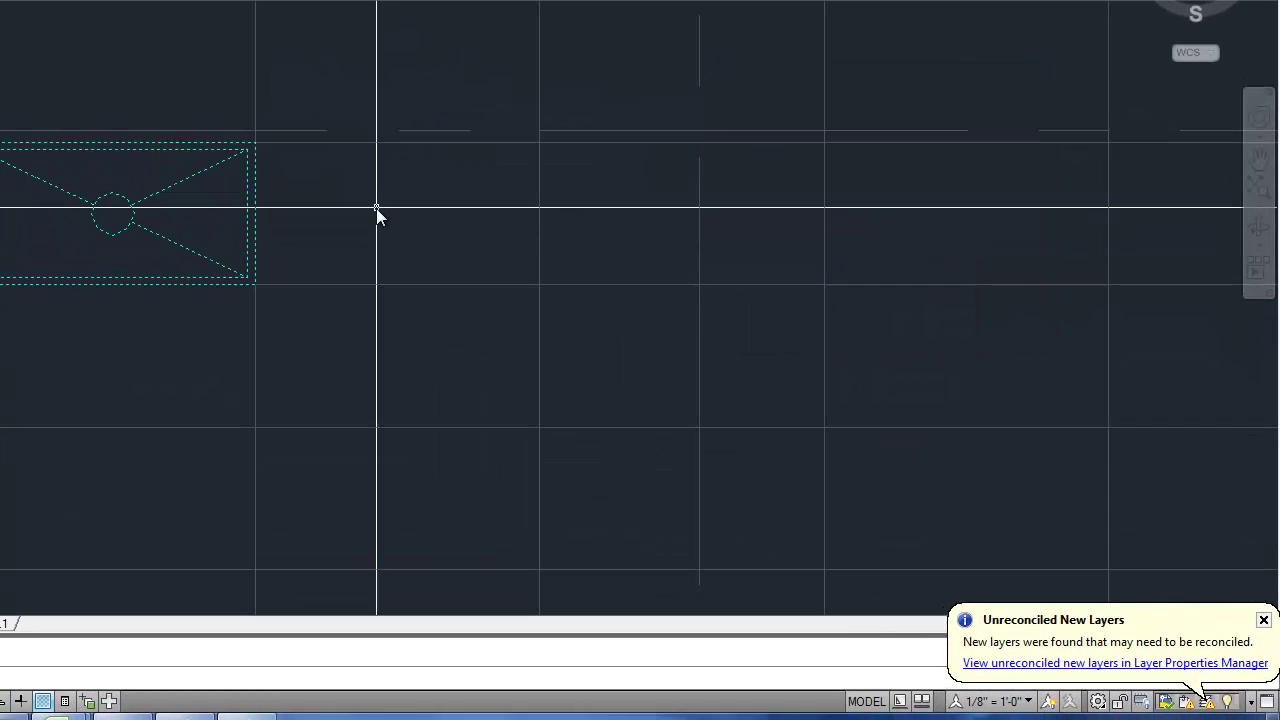
pyautogui.moveTo(259, 203)
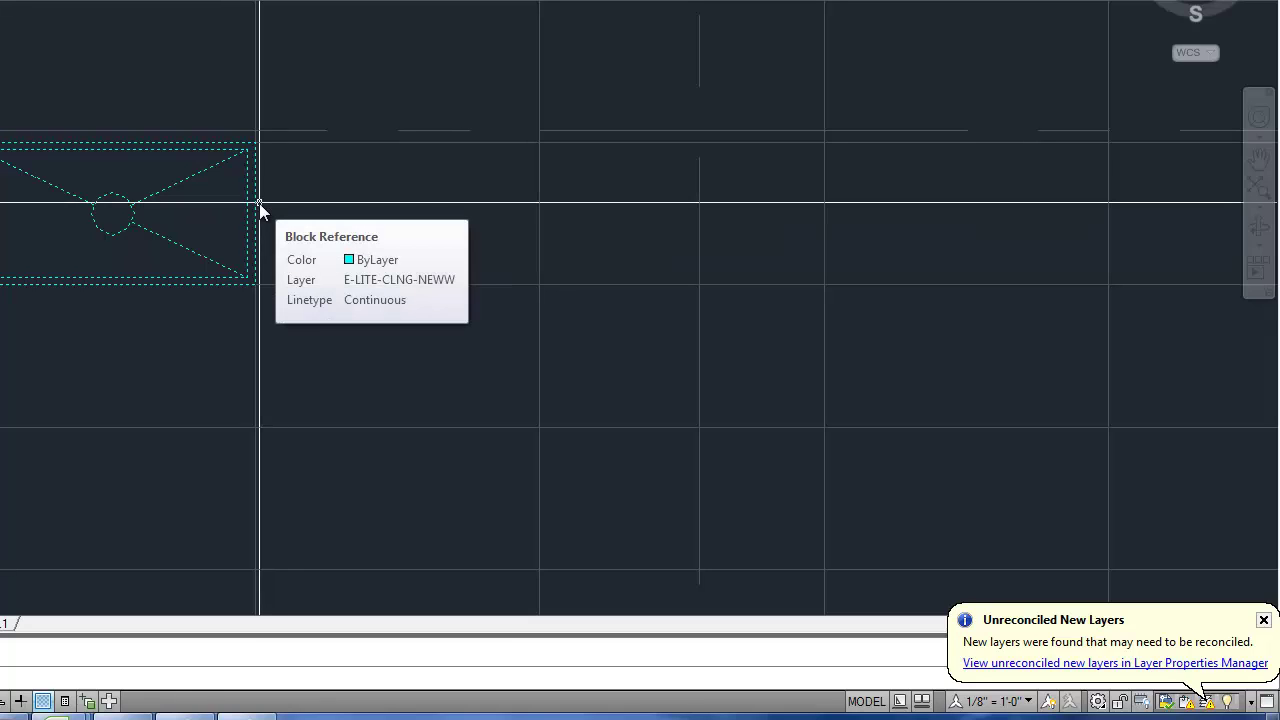